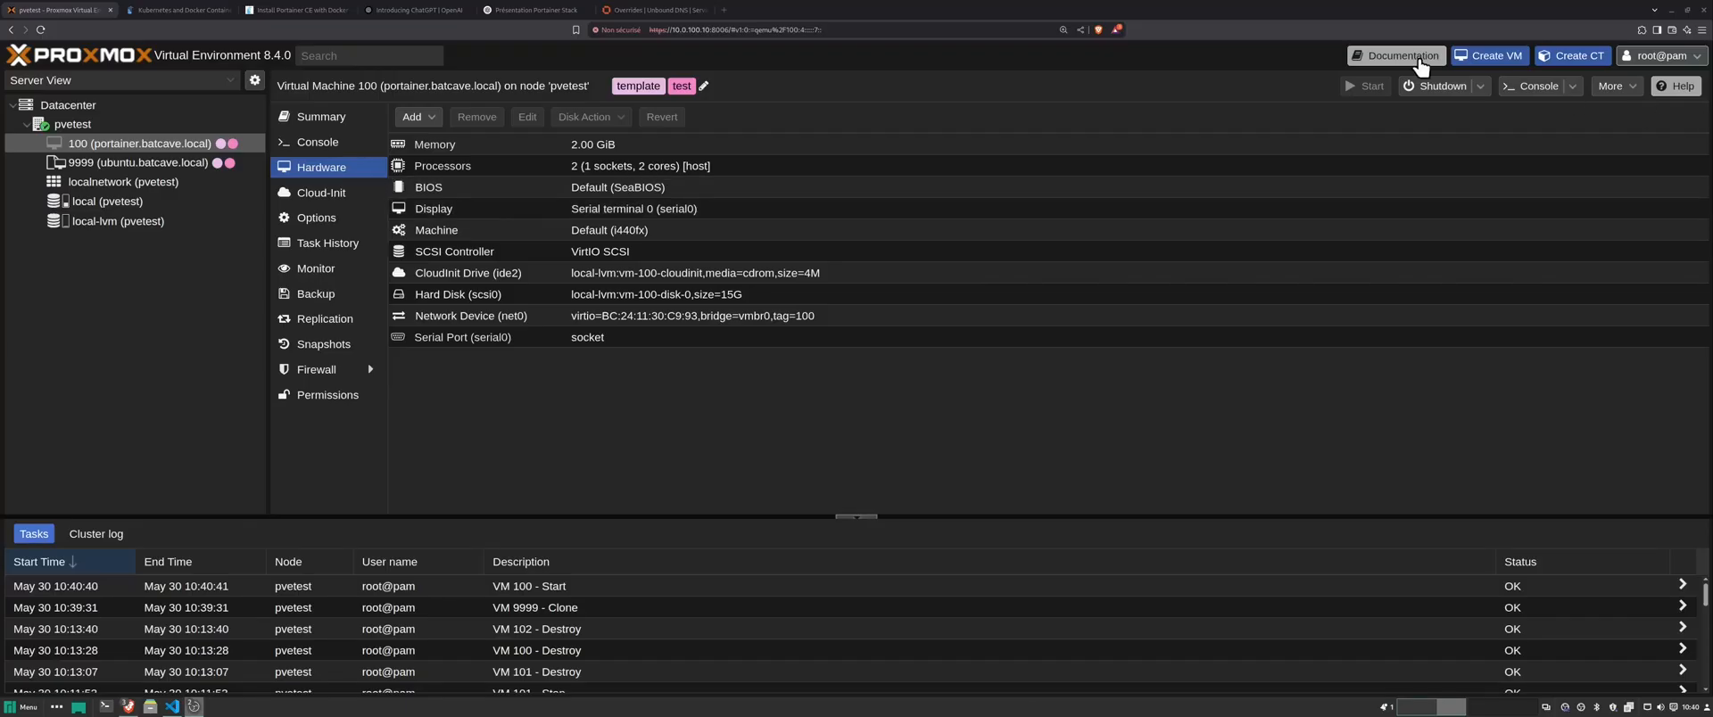
- Open VM 100's console to watch the Ubuntu guest boot
left_click(304, 136)
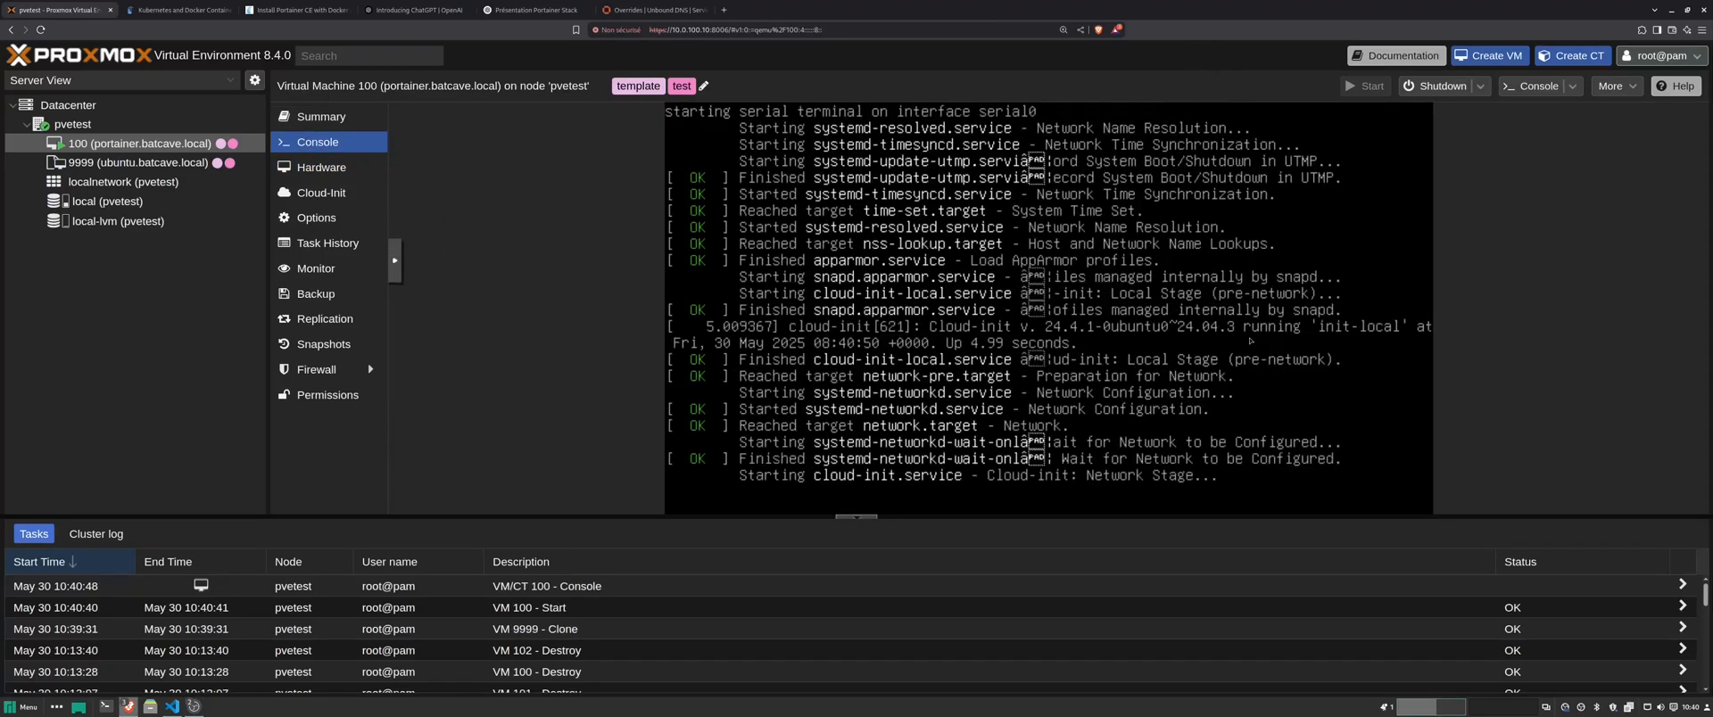
- Copy the docker volume create portainer_data command from the install guide's Deployment section
left_click(278, 10)
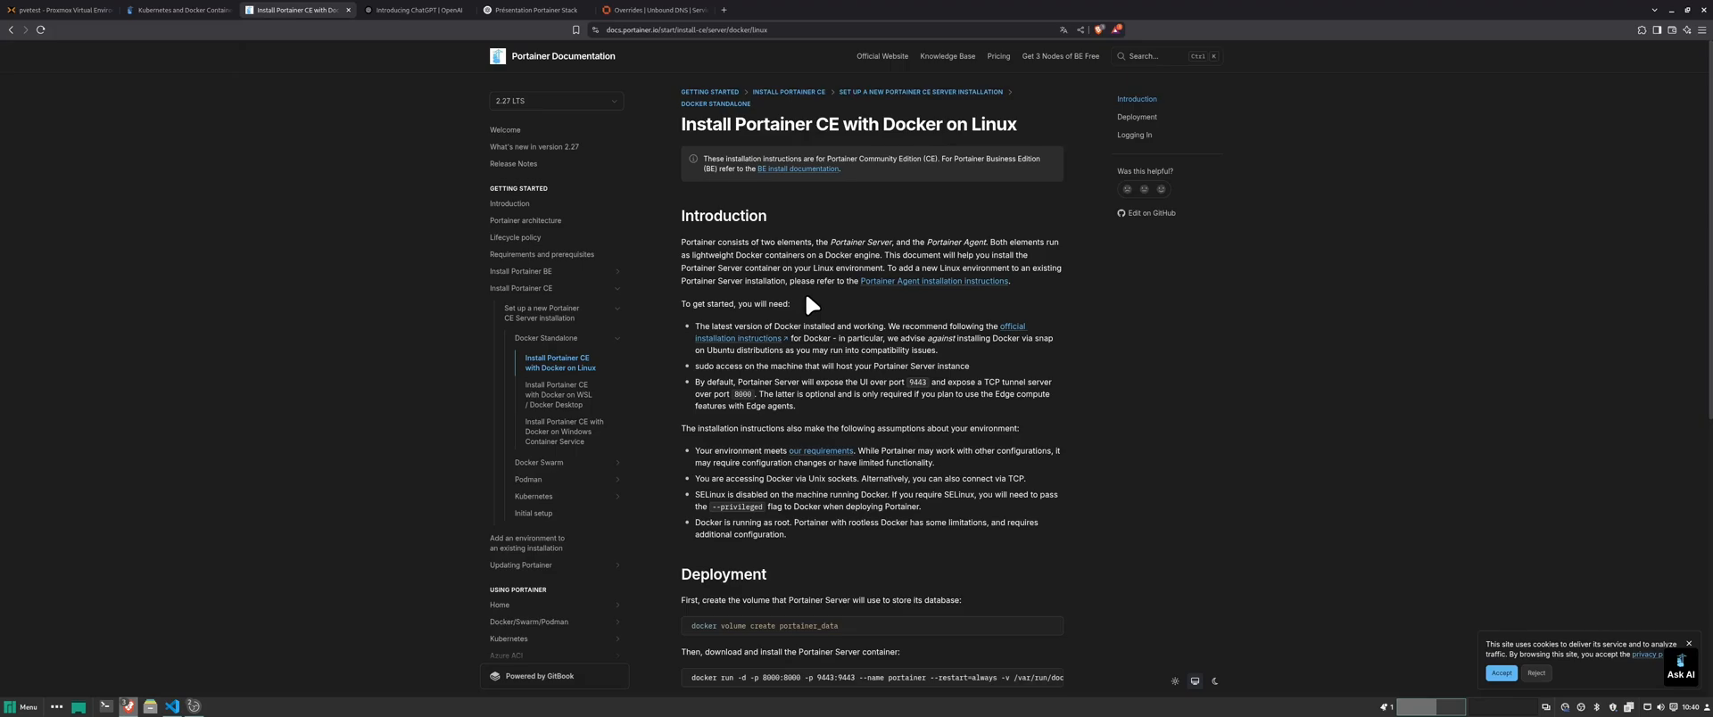
scroll(825, 294, "down", 4)
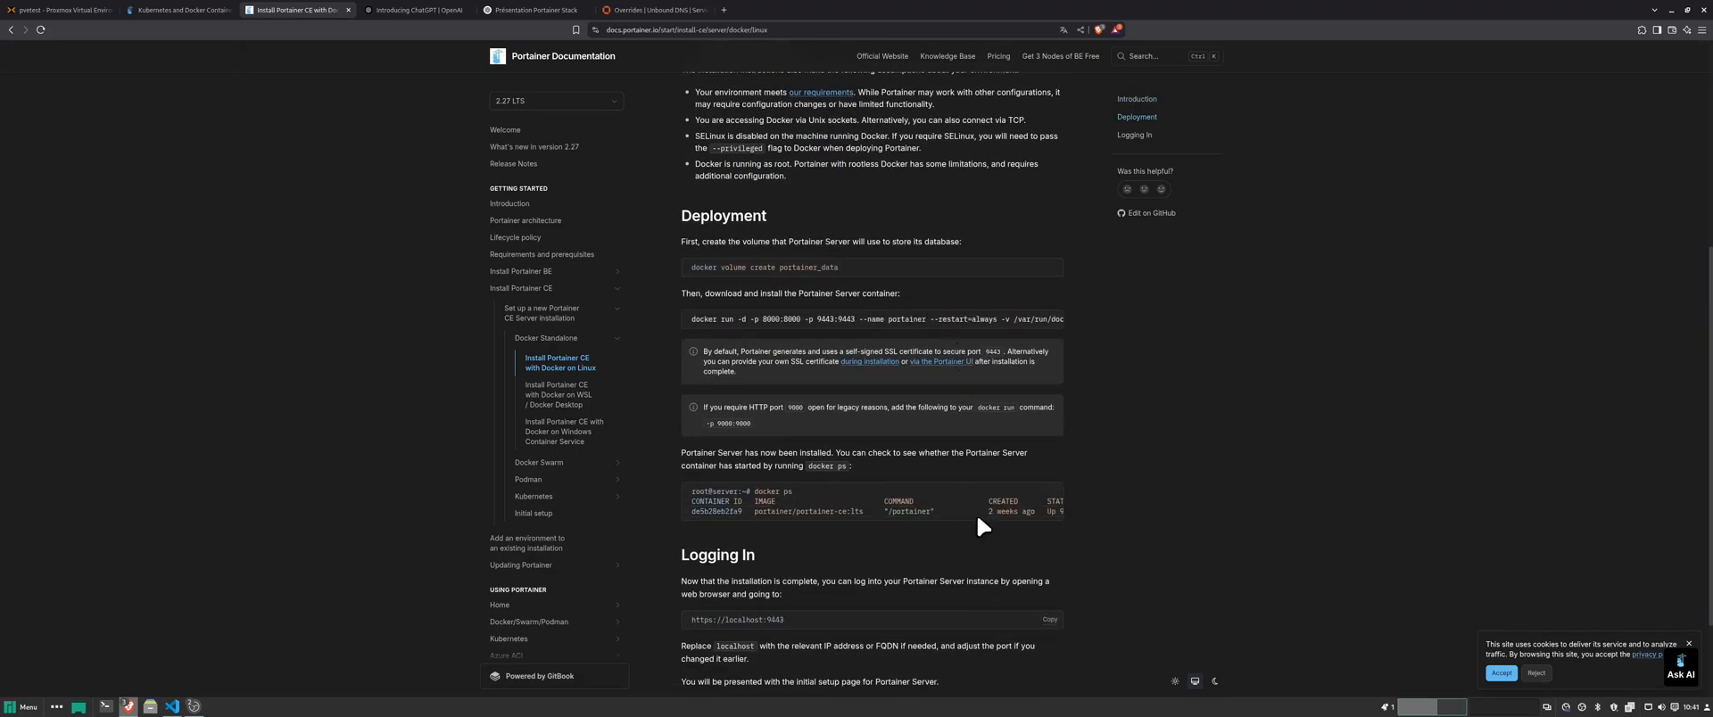
left_click_drag(844, 267, 695, 271)
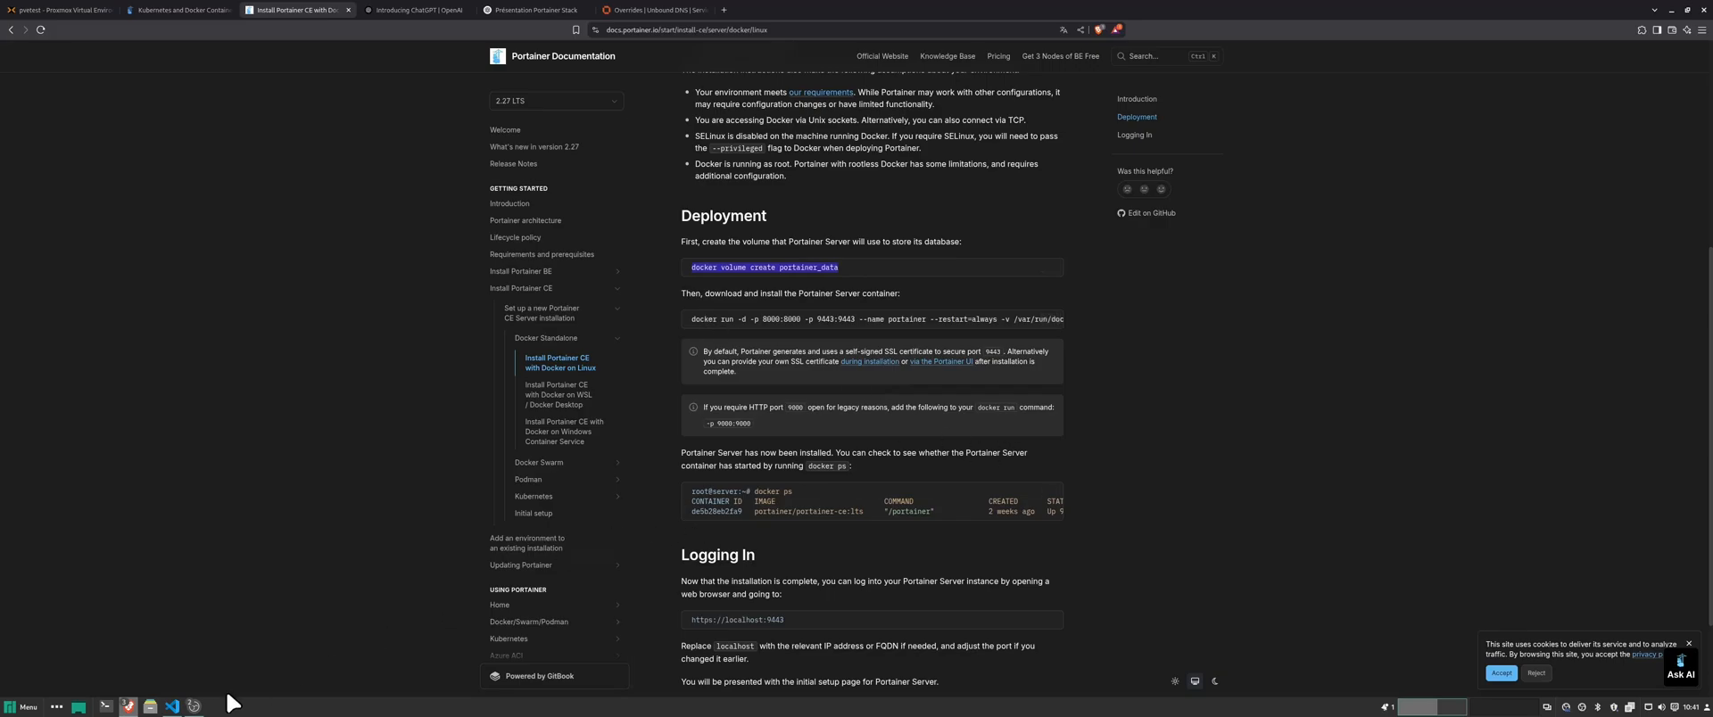
left_click(178, 706)
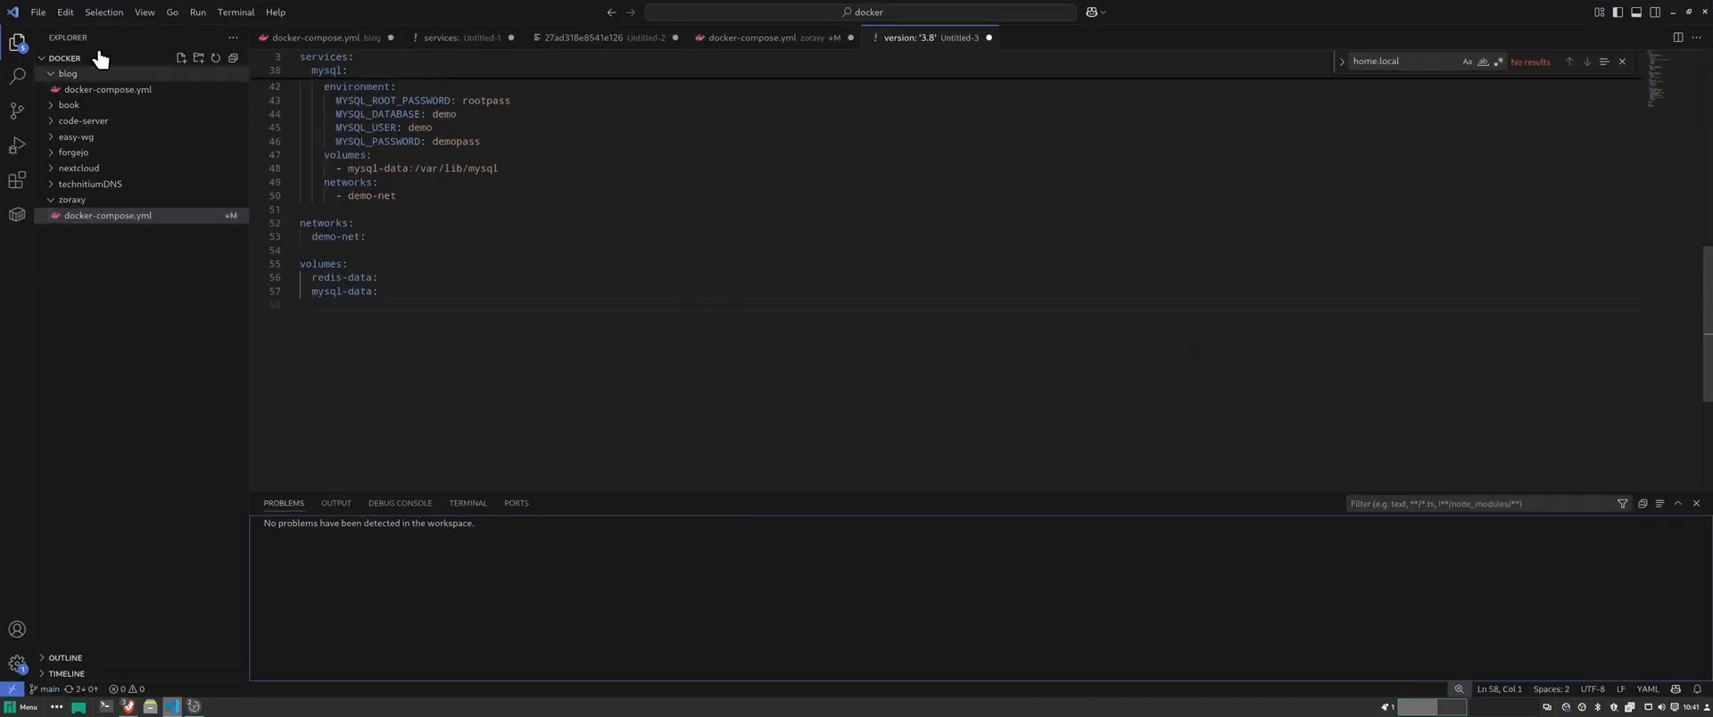
- Create a new text file and paste the docker volume create command on line 1
left_click(40, 12)
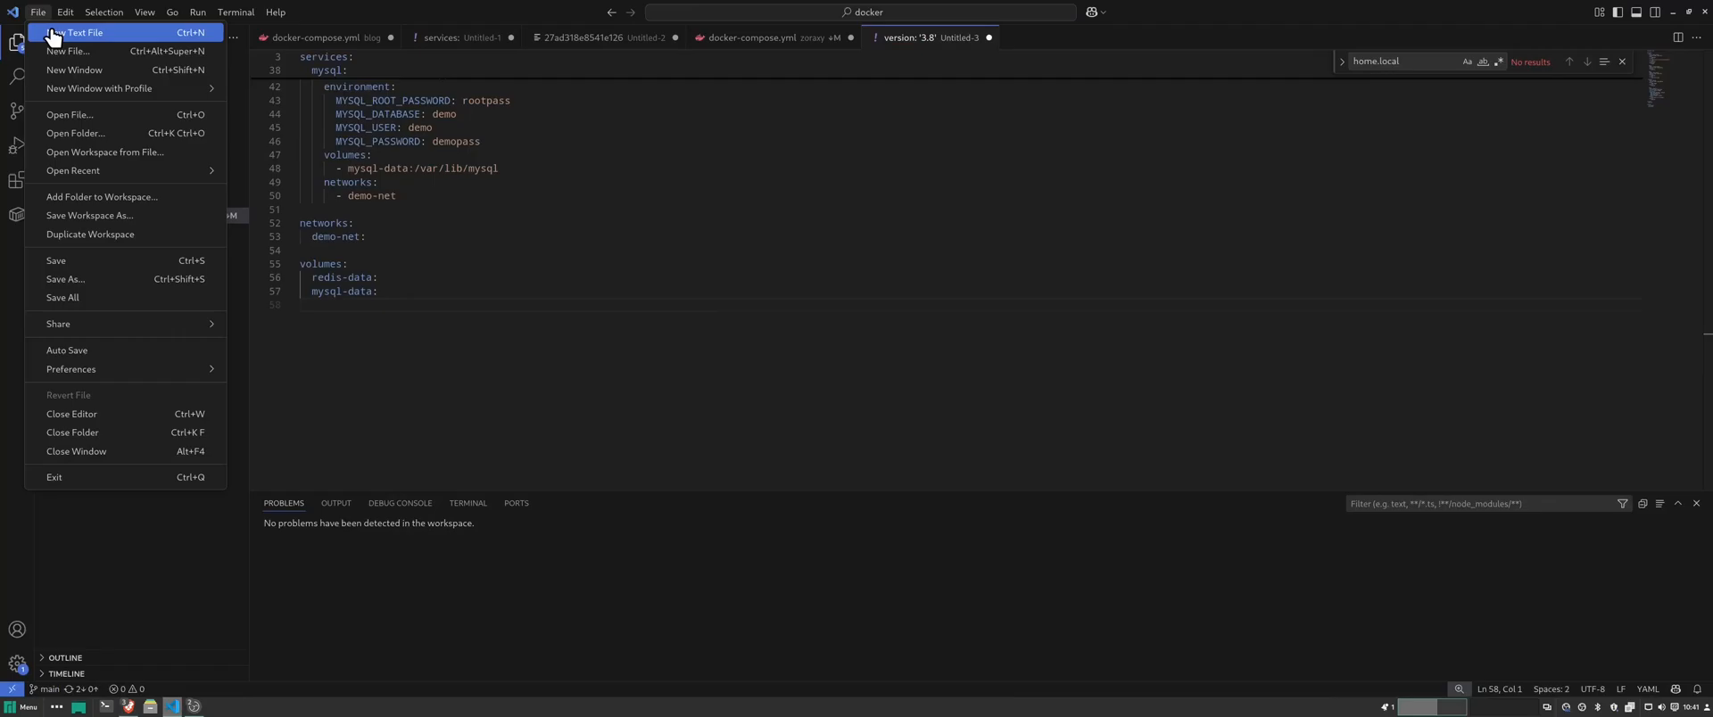
left_click(63, 36)
type("docker volume create portainer_data")
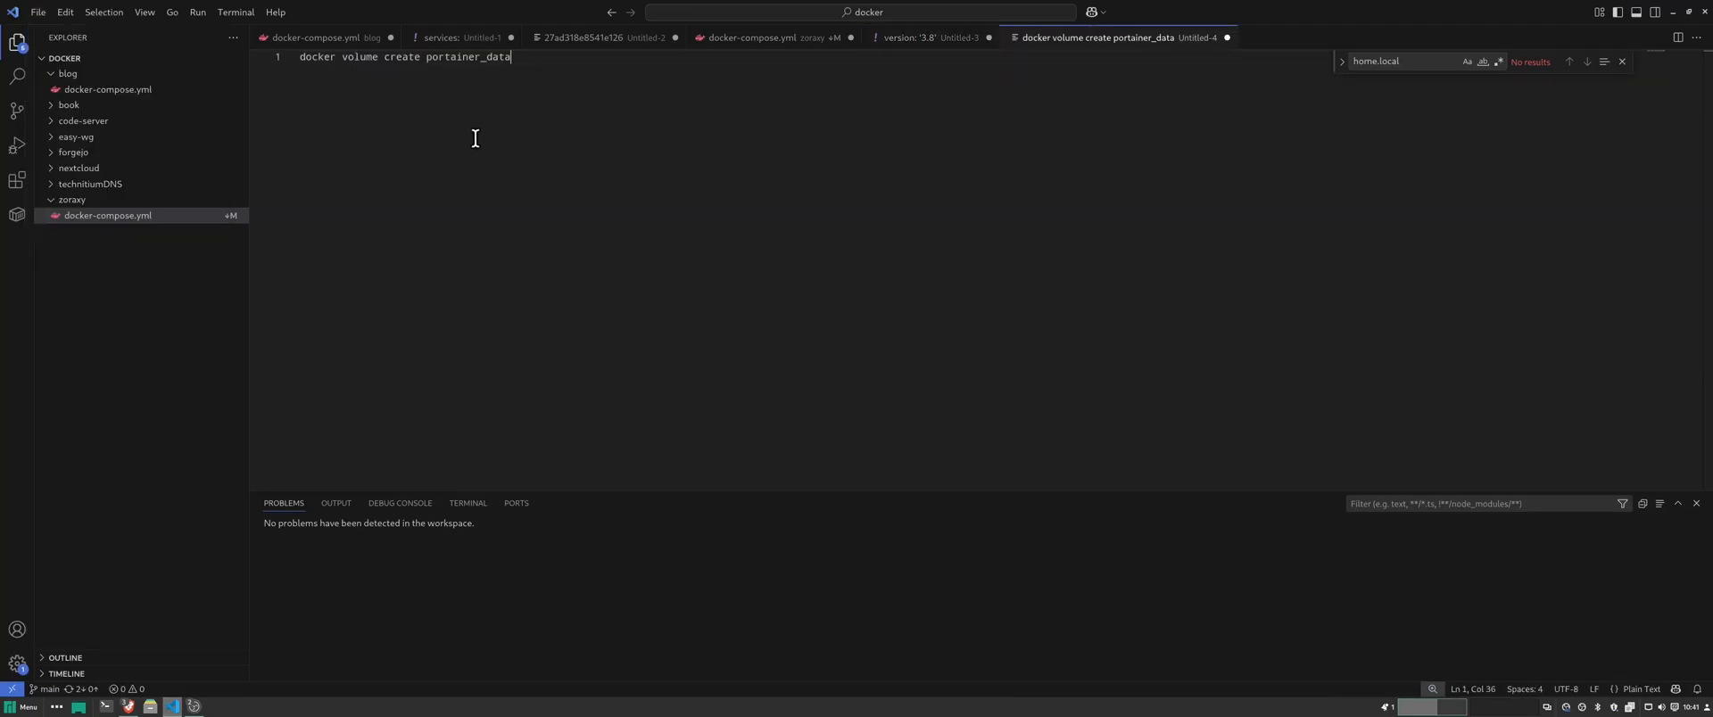
key("Return")
key("Return")
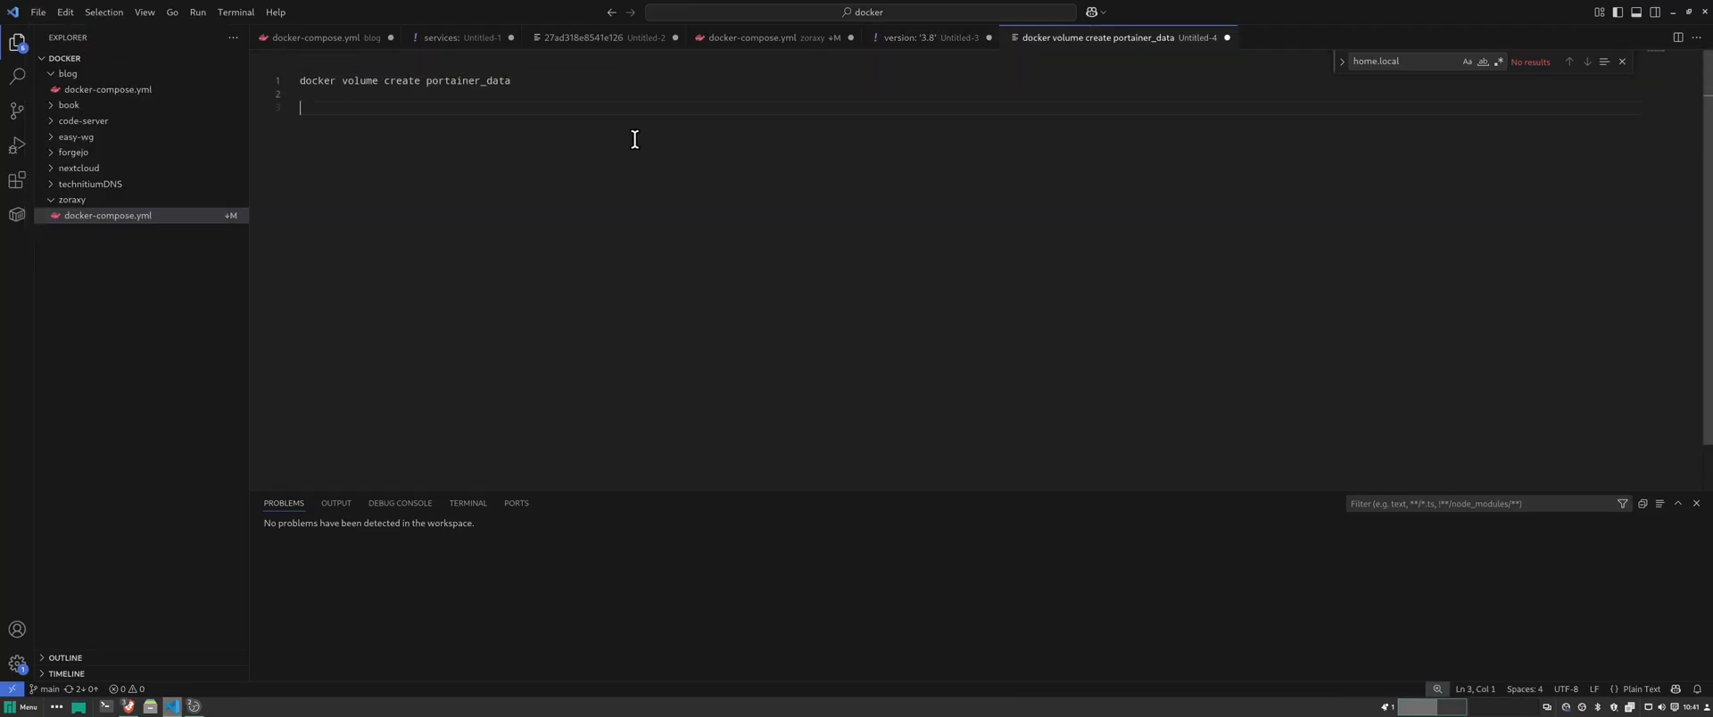
- Paste the docker run command, with its 9443:9443 port mapping, on line 3
left_click(1672, 12)
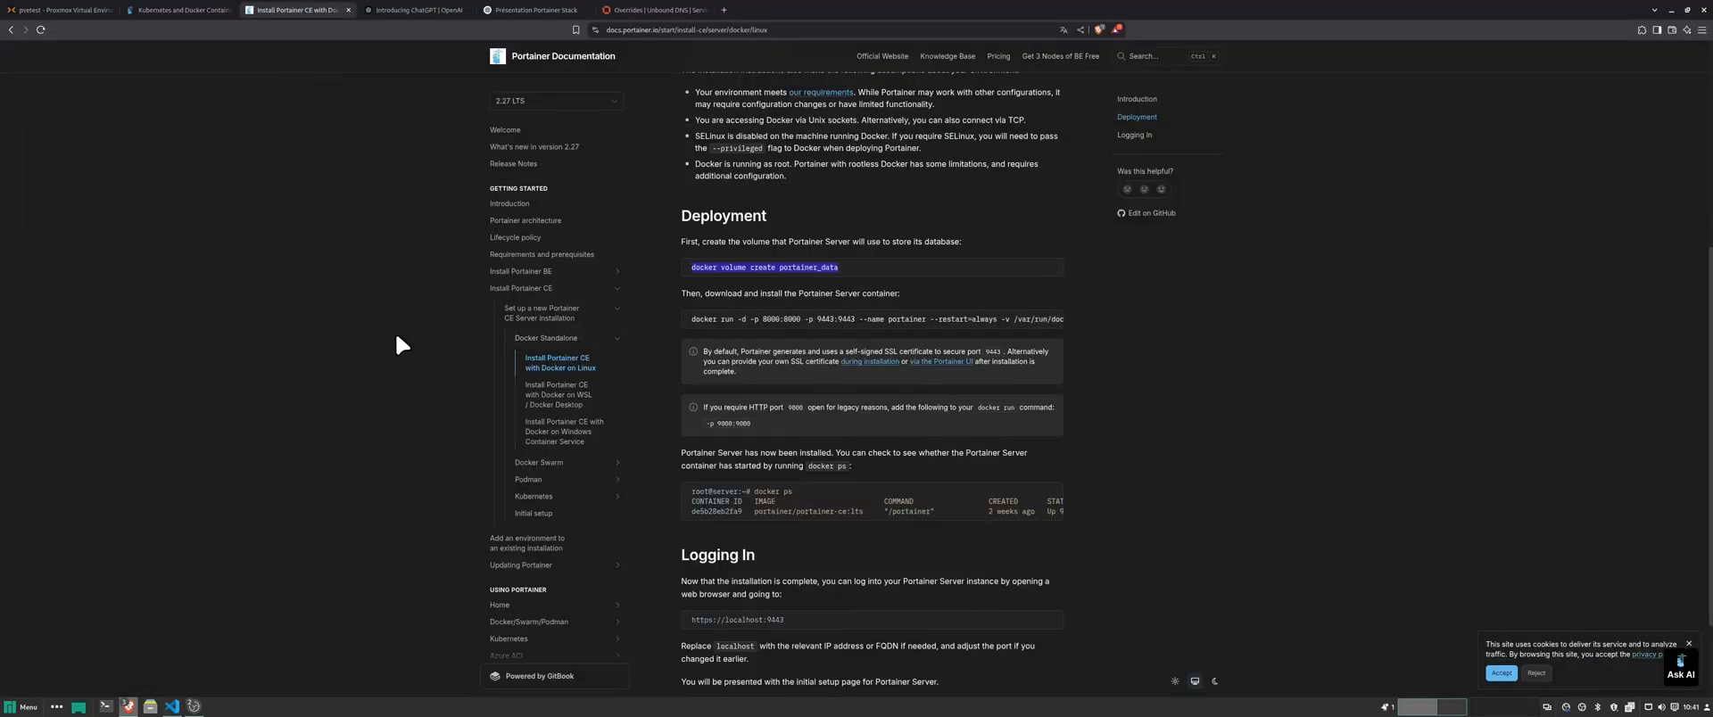
left_click(169, 707)
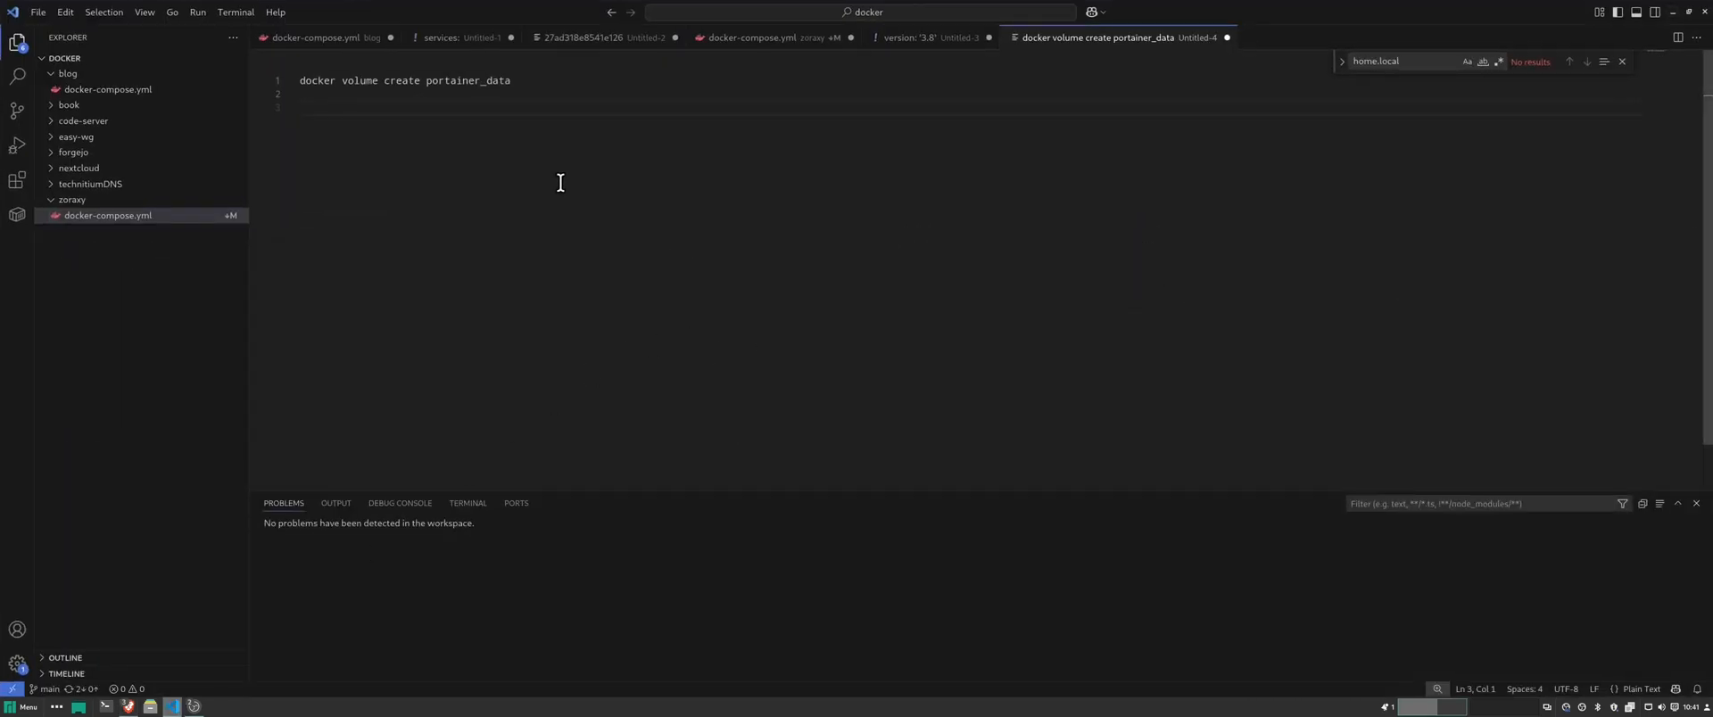
type("docker run -d -p 8000:8000 -p 9443:9443 --name portainer --restart=always -v /var/run/docker.sock:/var/run/docker.sock -v portainer_data:/data portainer/portainer-ce:lts")
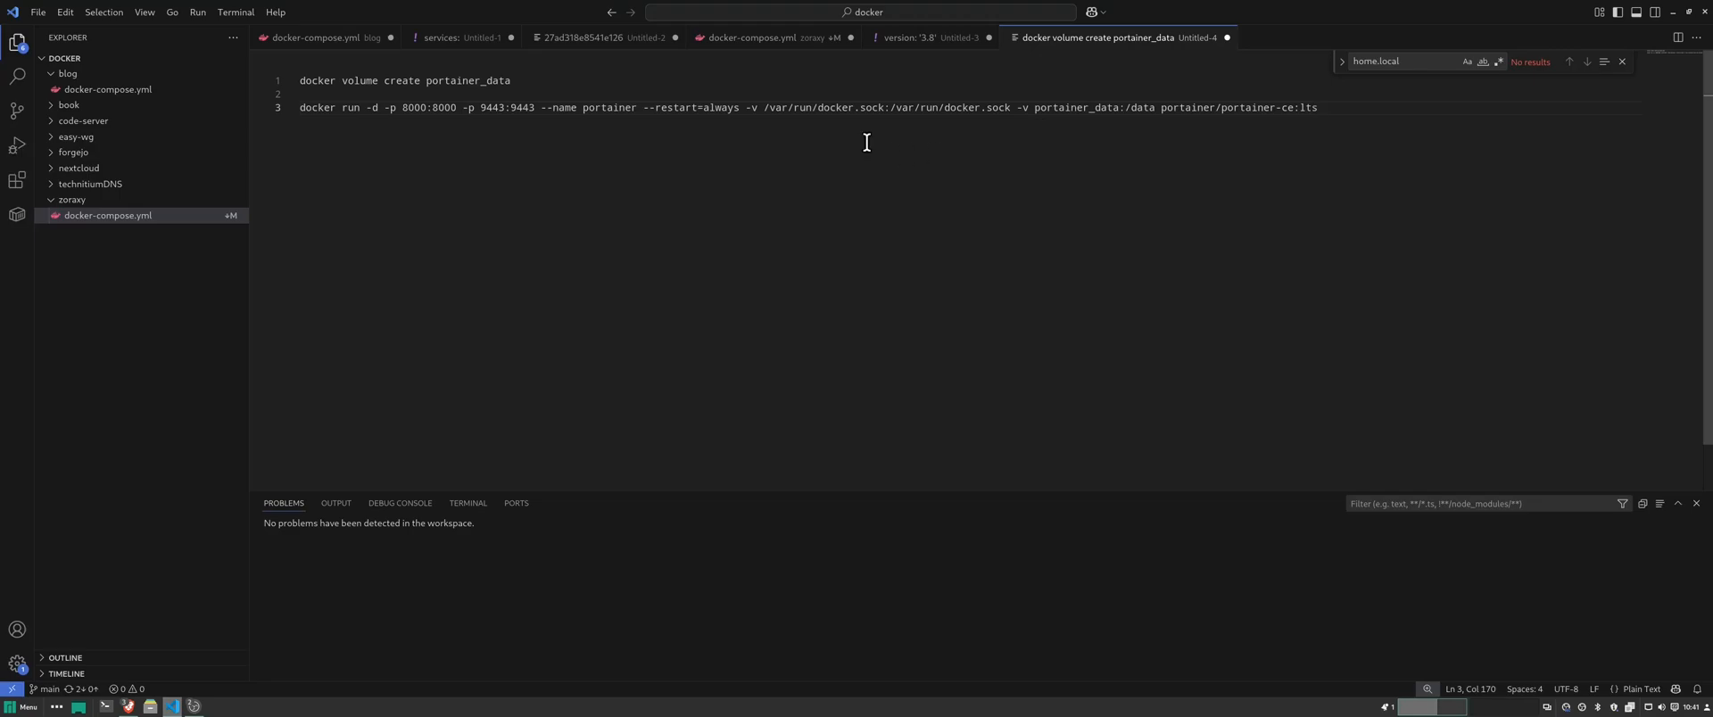
left_click_drag(477, 108, 489, 108)
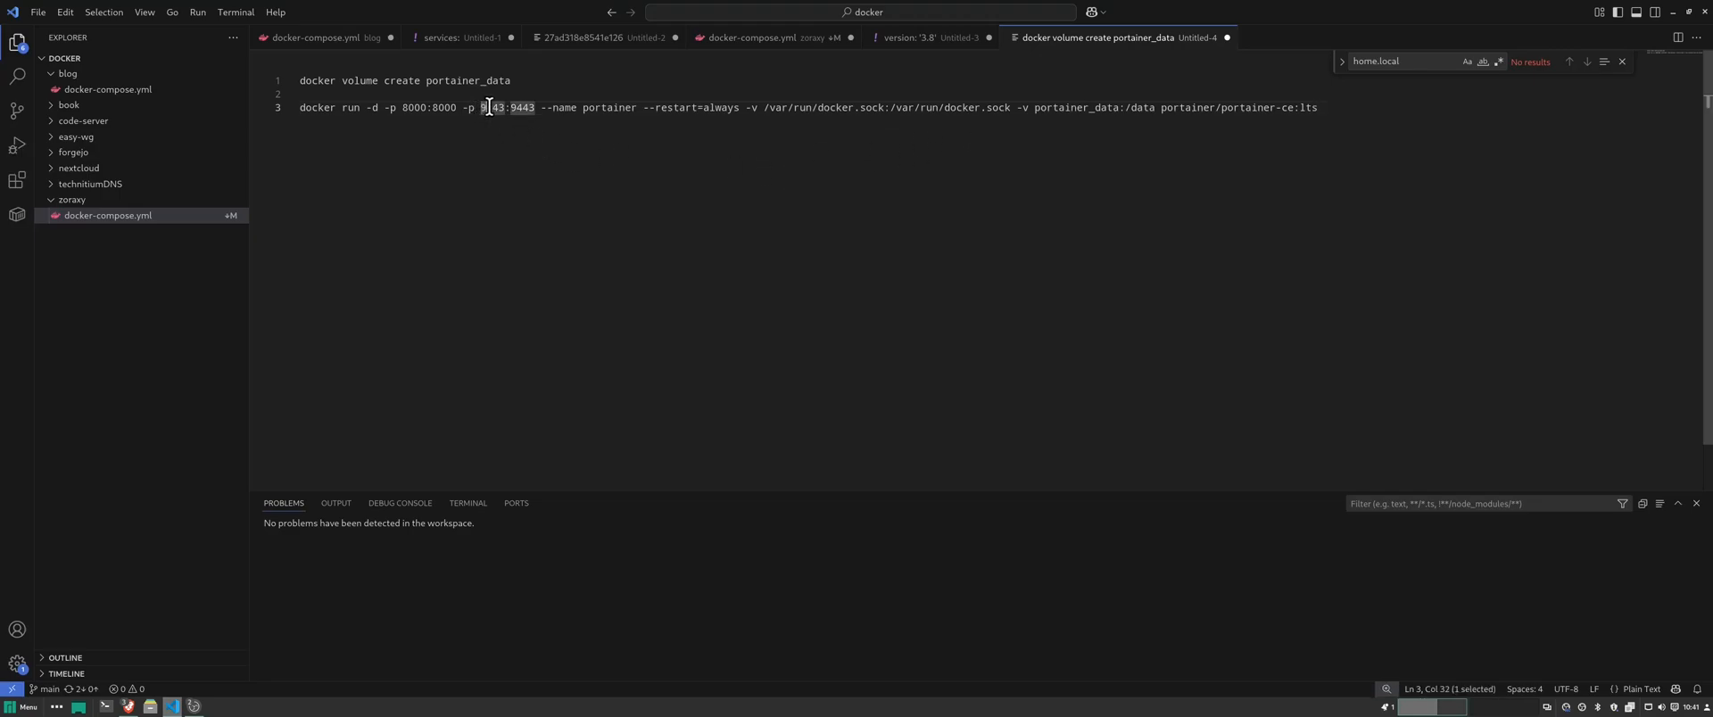
left_click(696, 246)
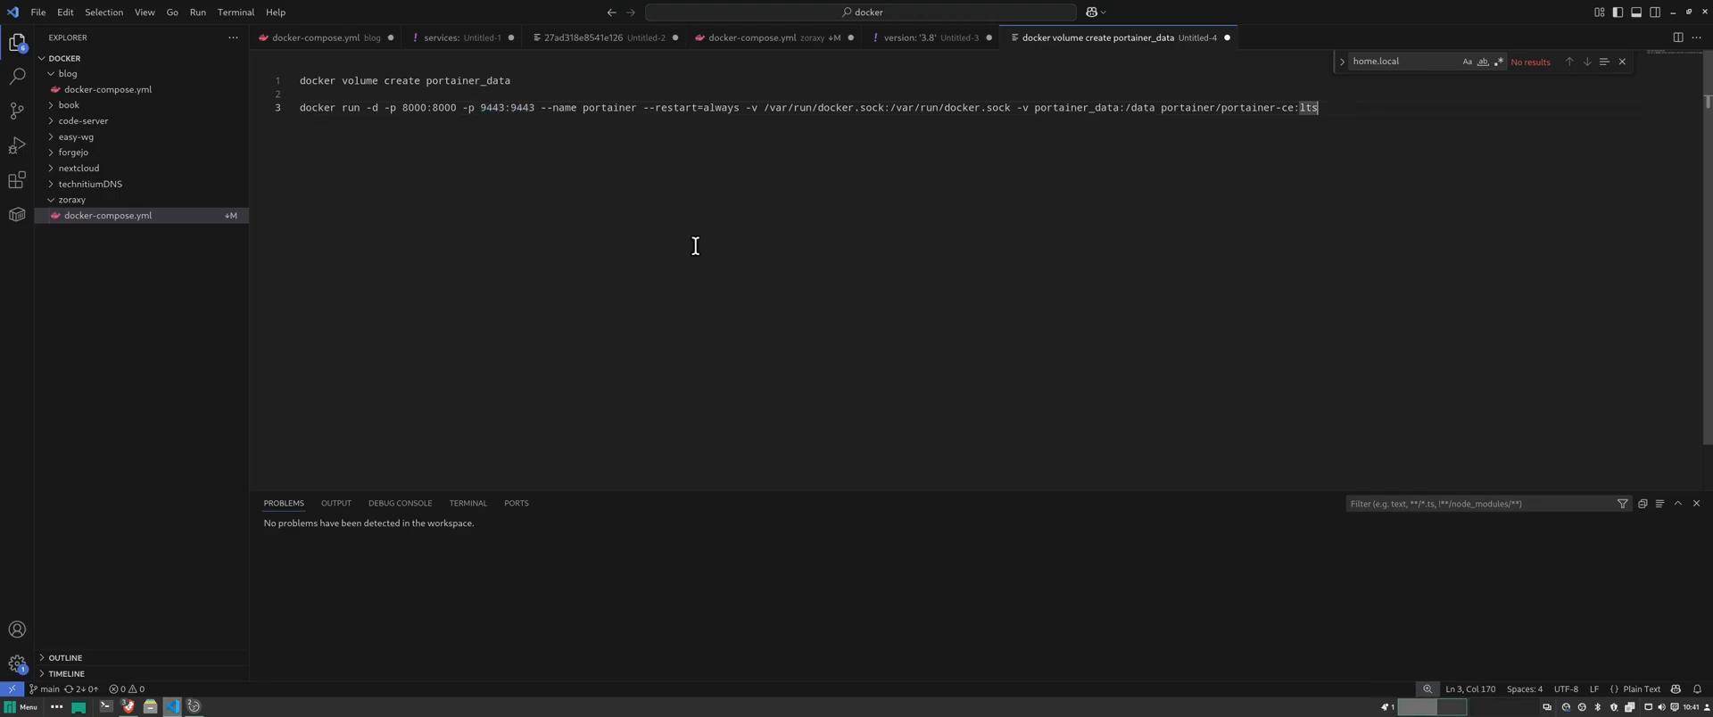
- Copy the docker ps command from the docs into the notes file
left_click(1673, 12)
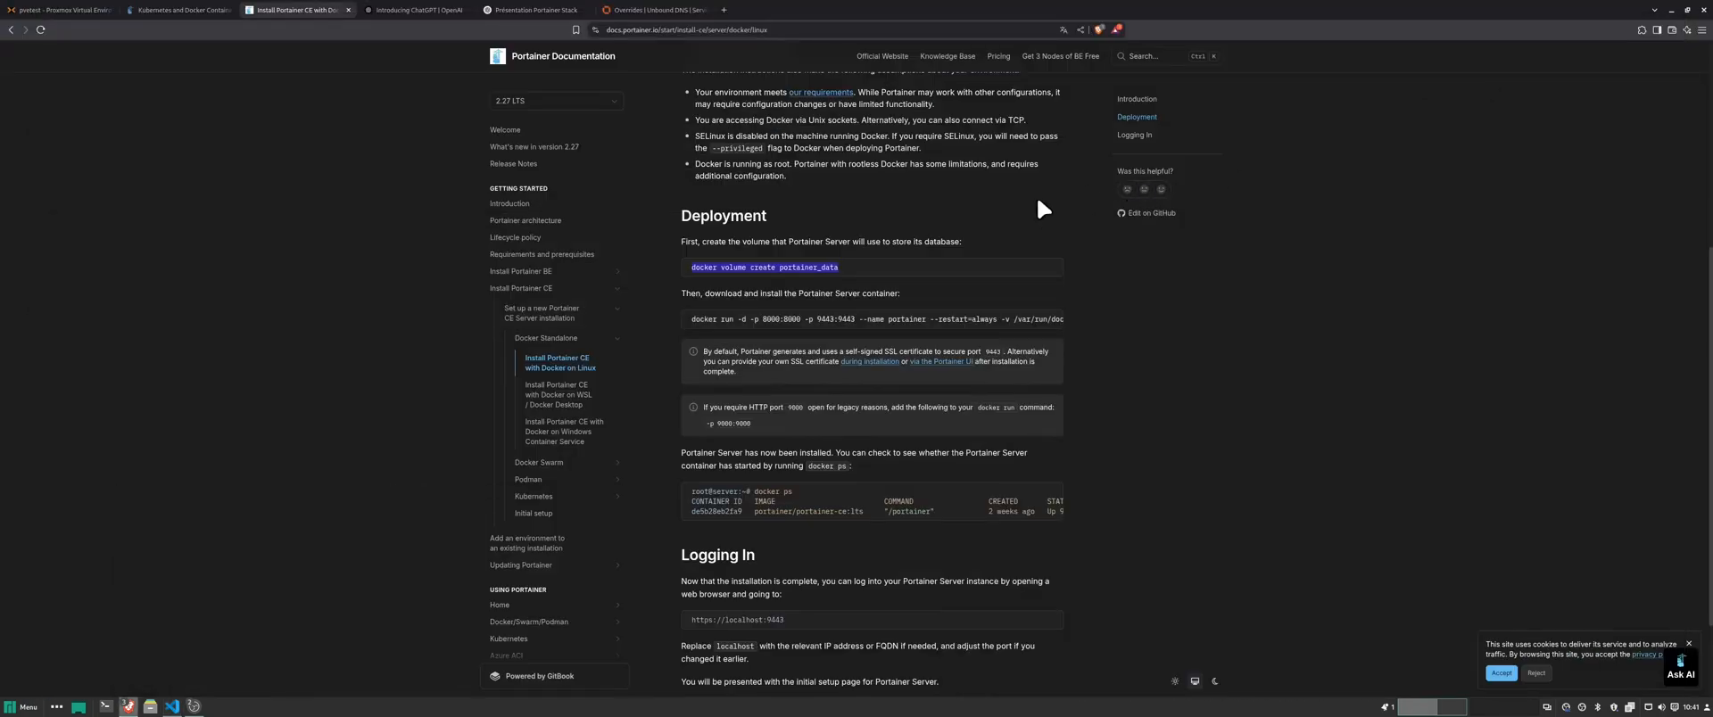
scroll(807, 273, "down", 3)
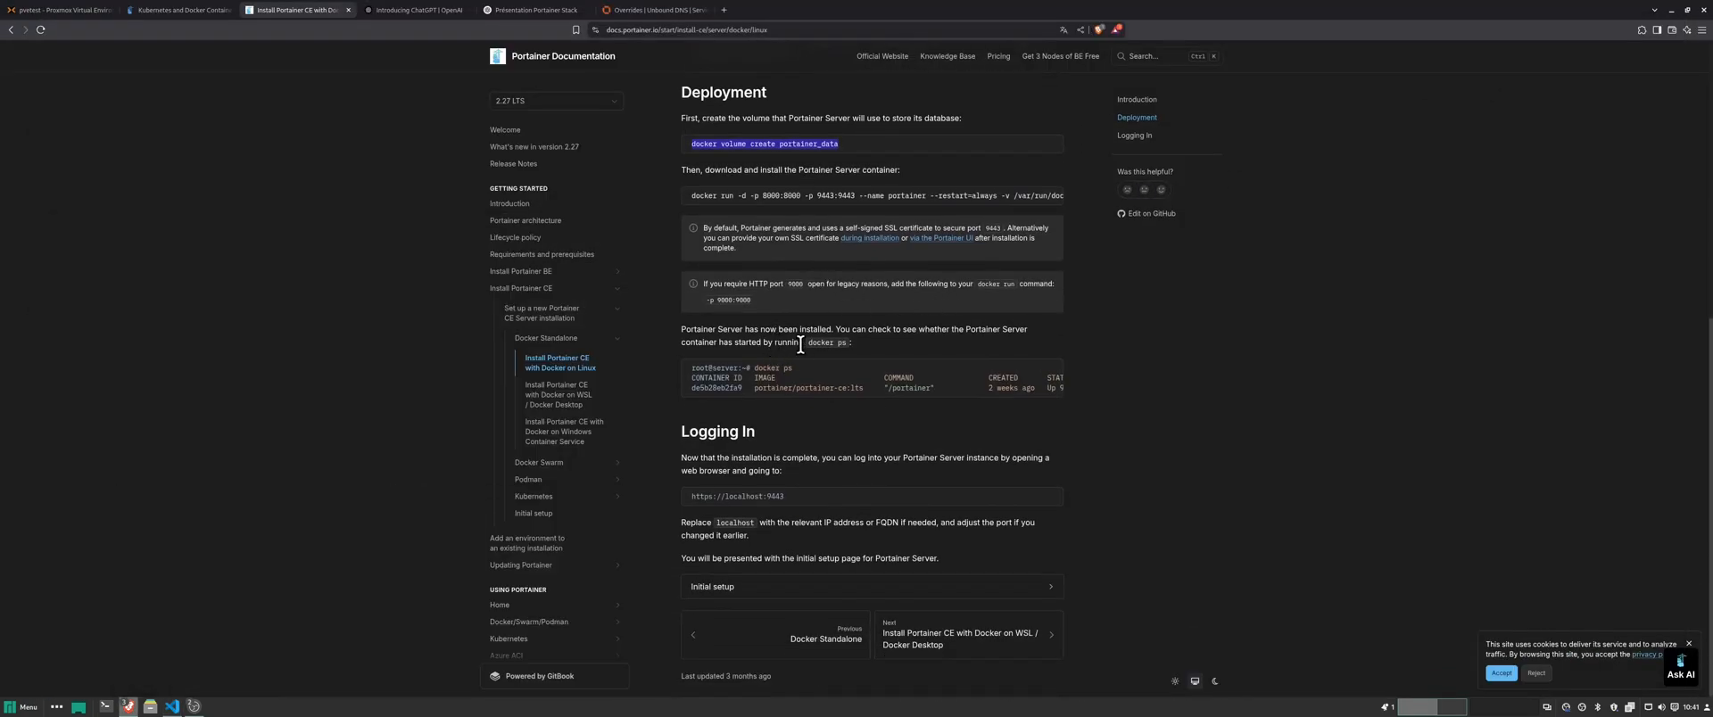
mouse_move(807, 343)
left_mouse_down()
mouse_move(853, 342)
mouse_move(814, 343)
left_mouse_up()
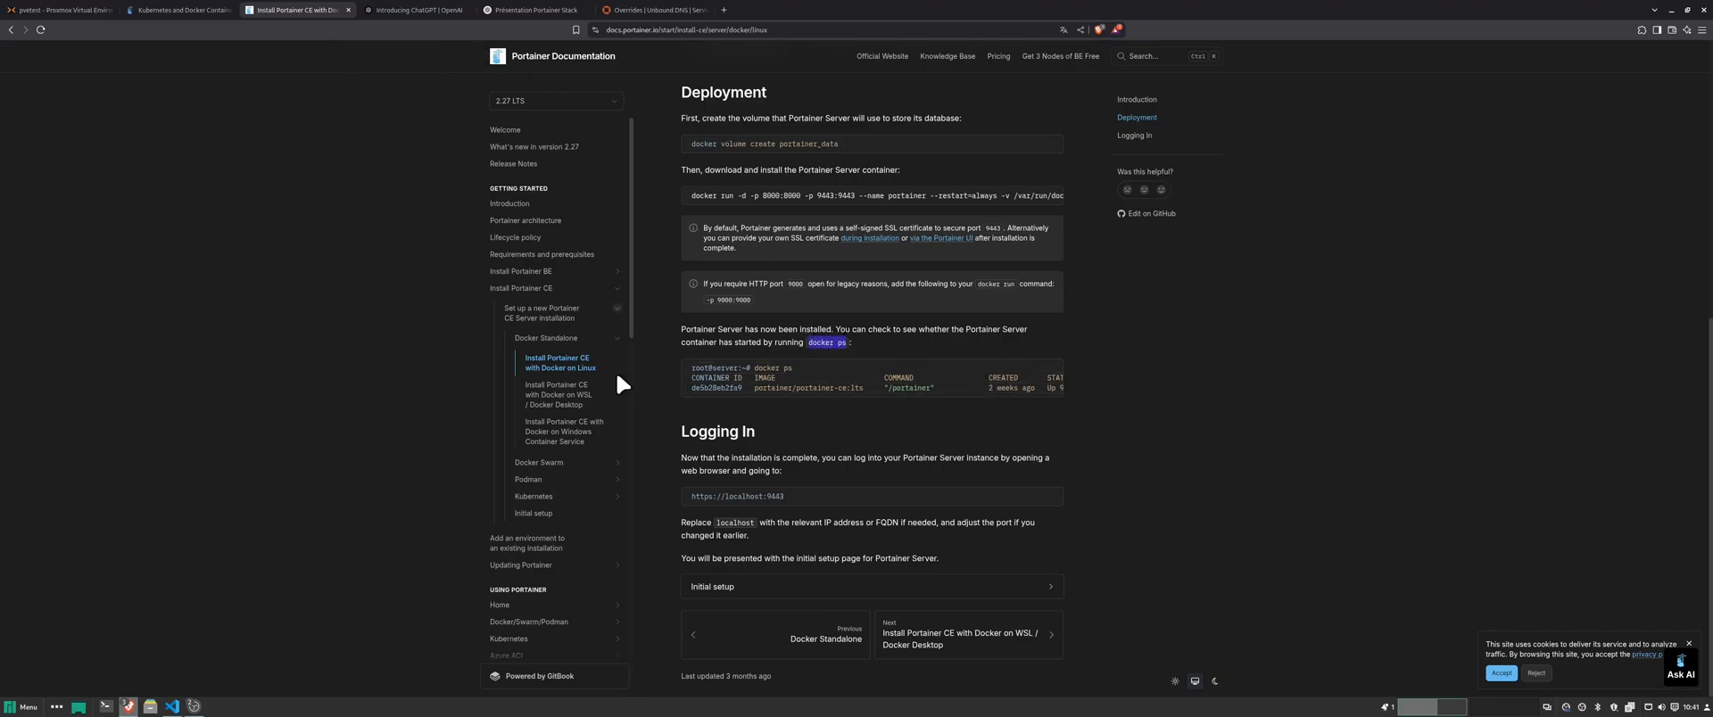
left_click(173, 706)
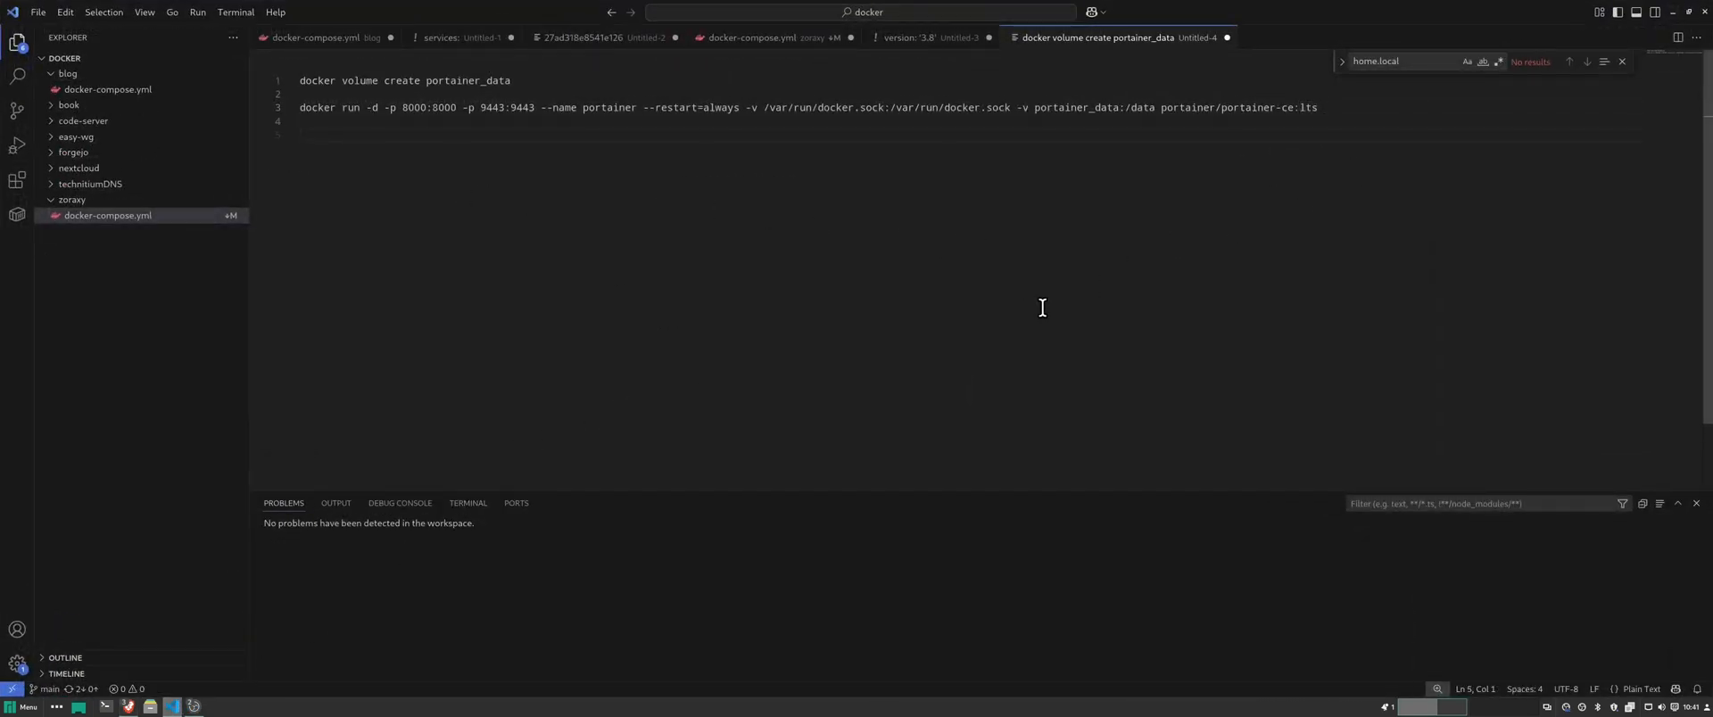
left_click(1670, 10)
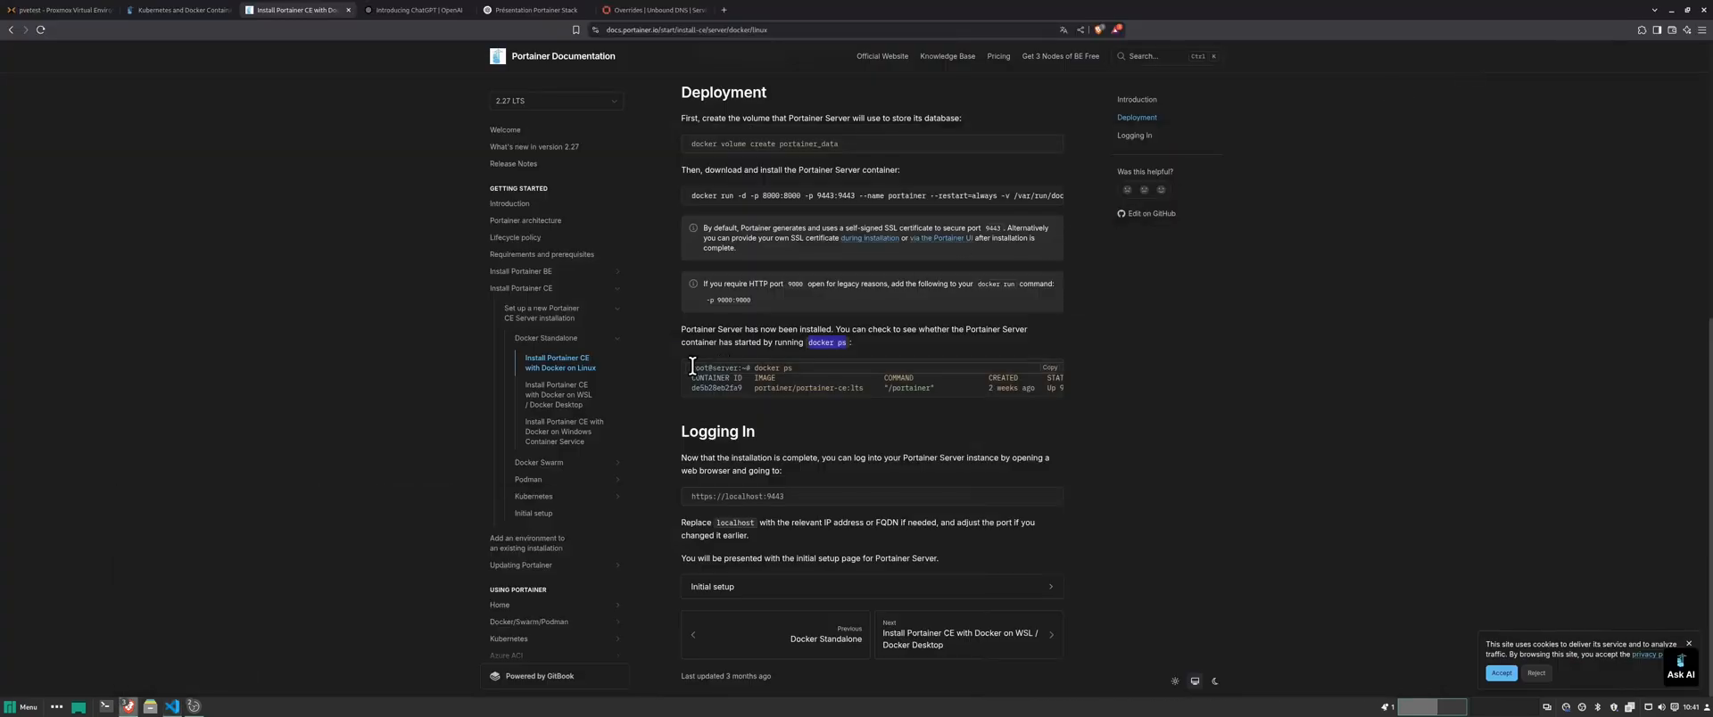
left_click_drag(835, 495, 673, 497)
key("ctrl+c")
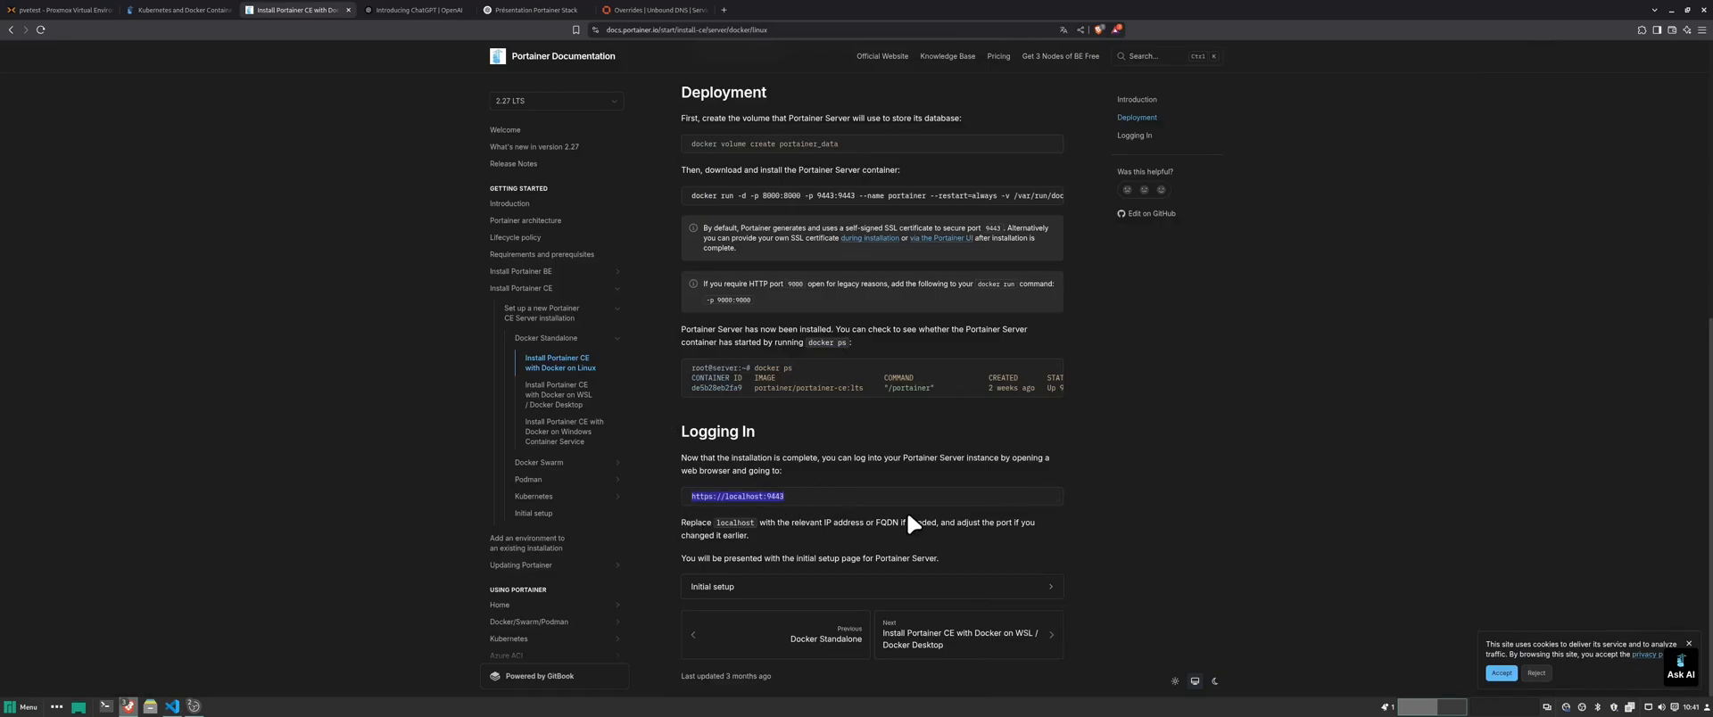
left_click(698, 593)
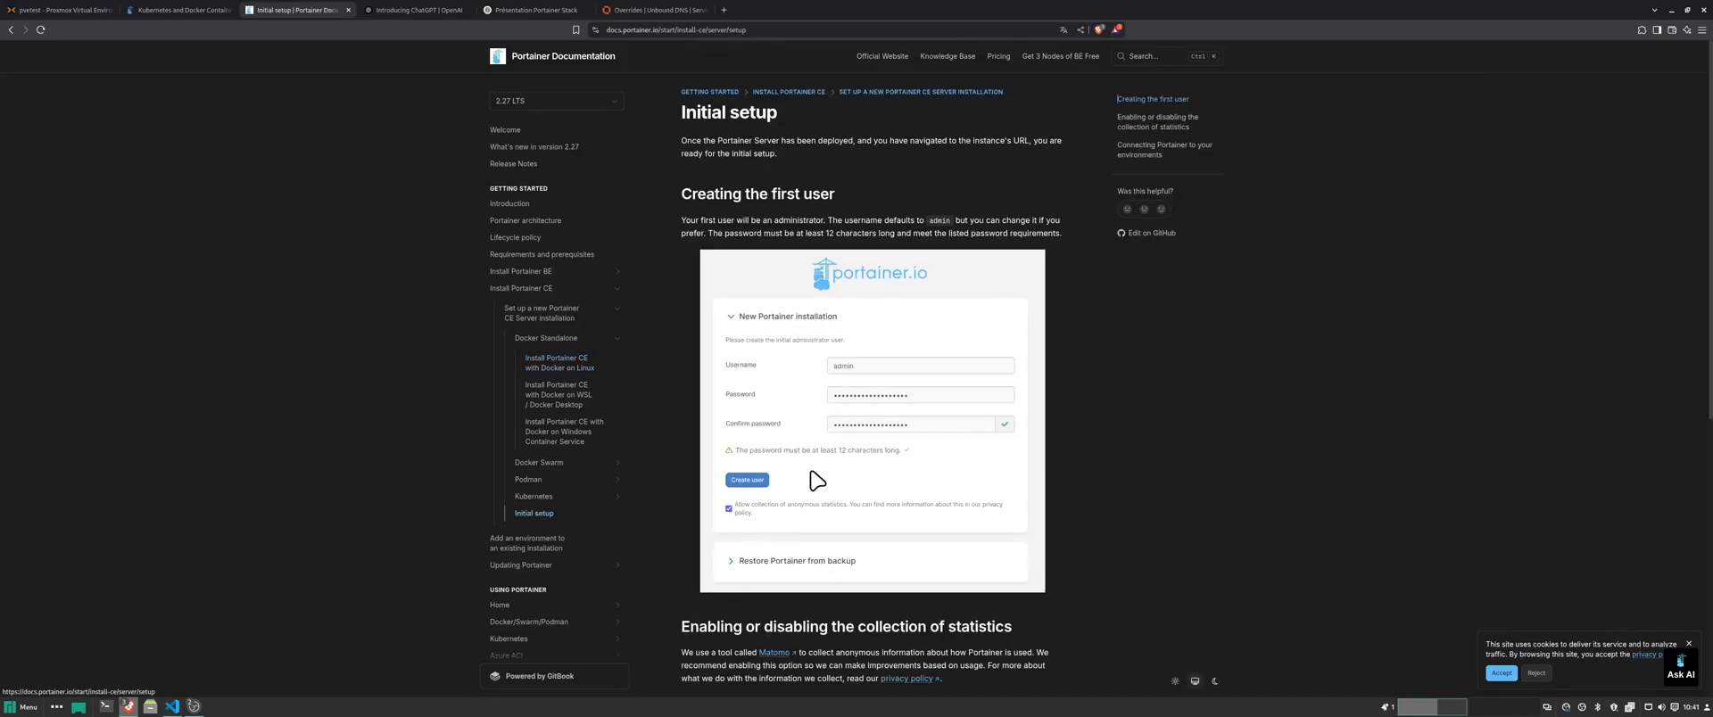
left_click(170, 706)
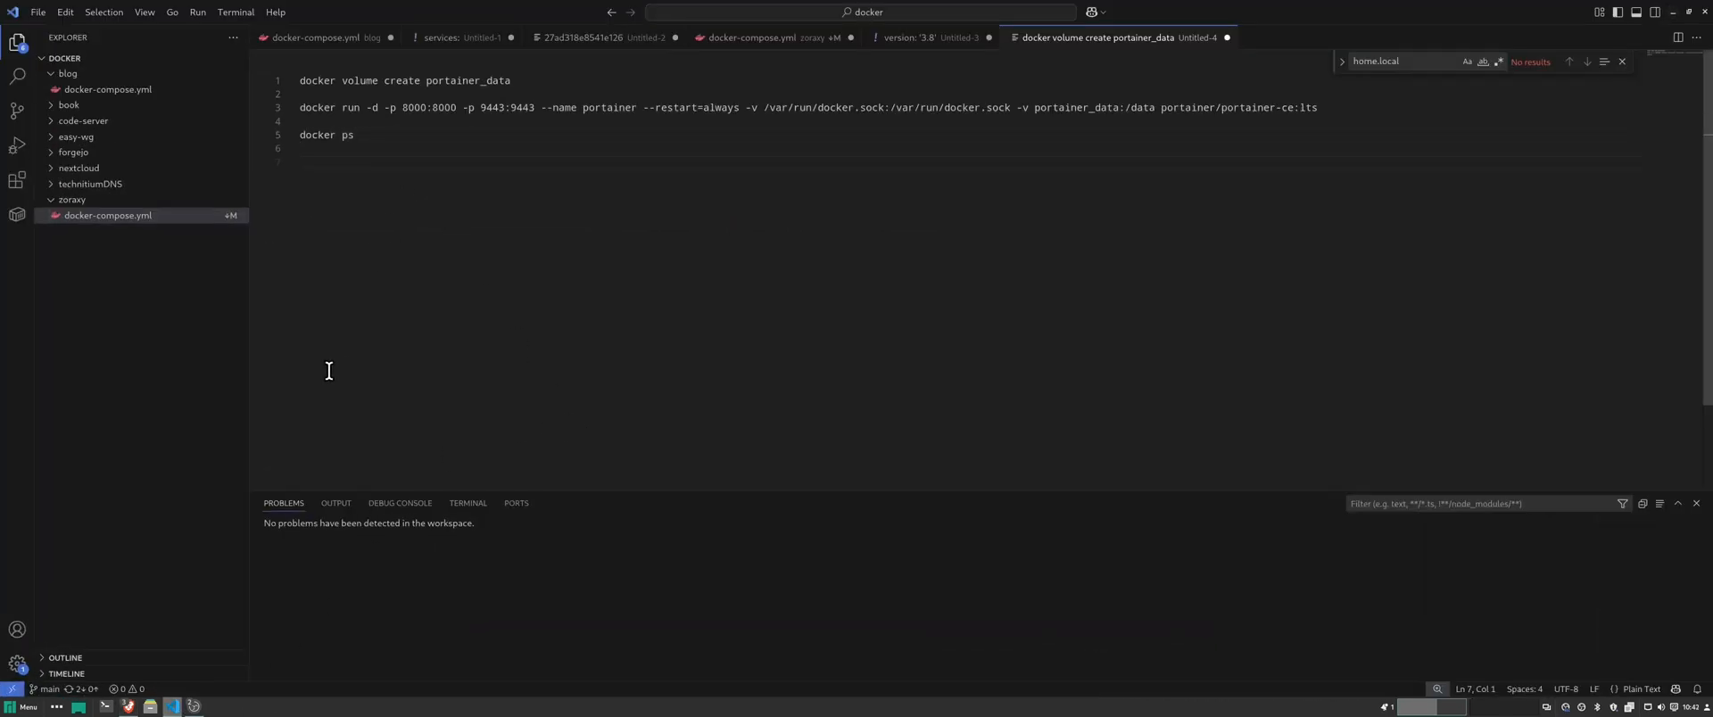
key("ctrl+v")
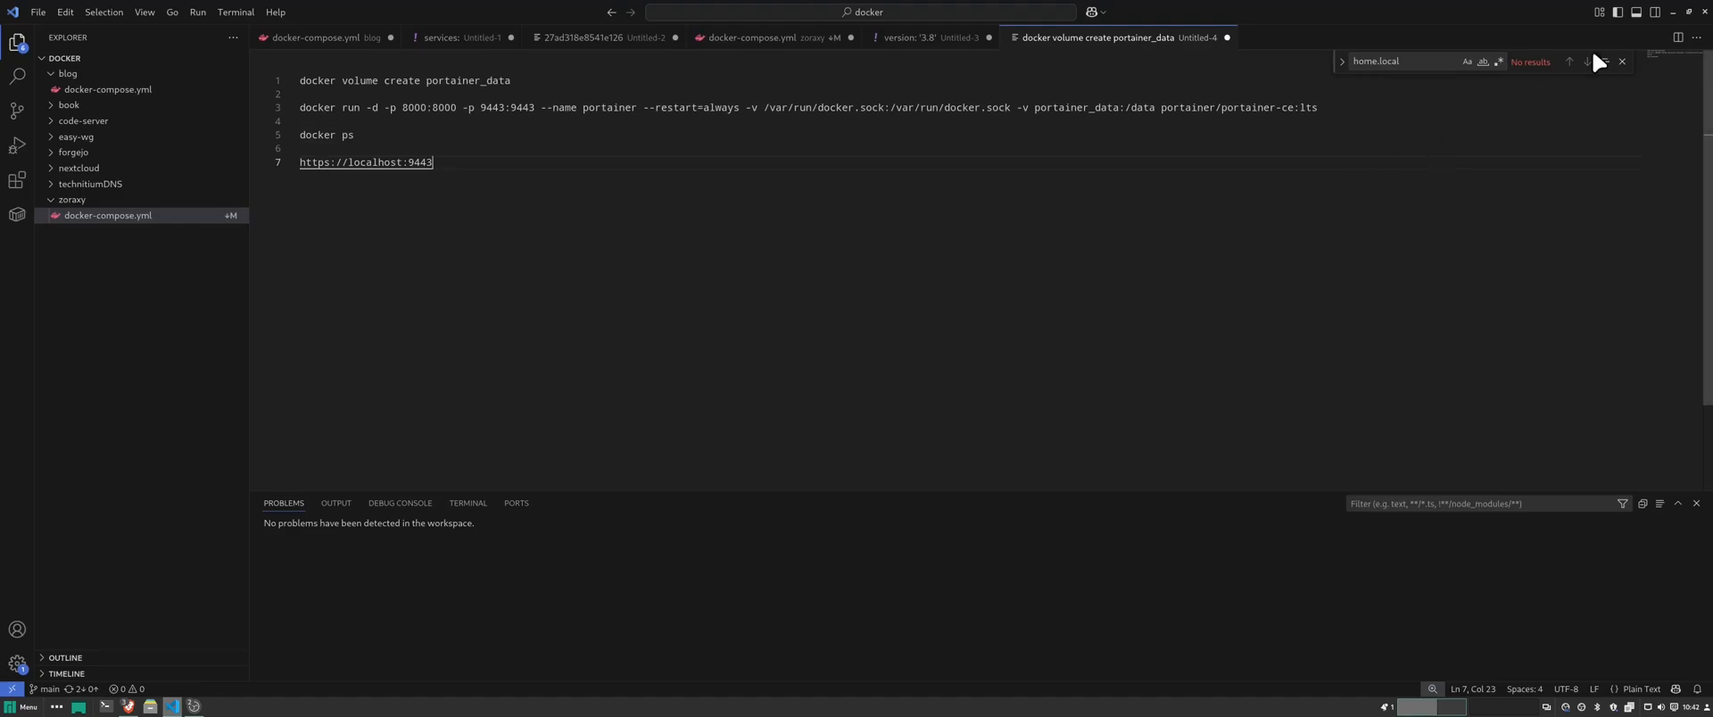
left_click(1671, 12)
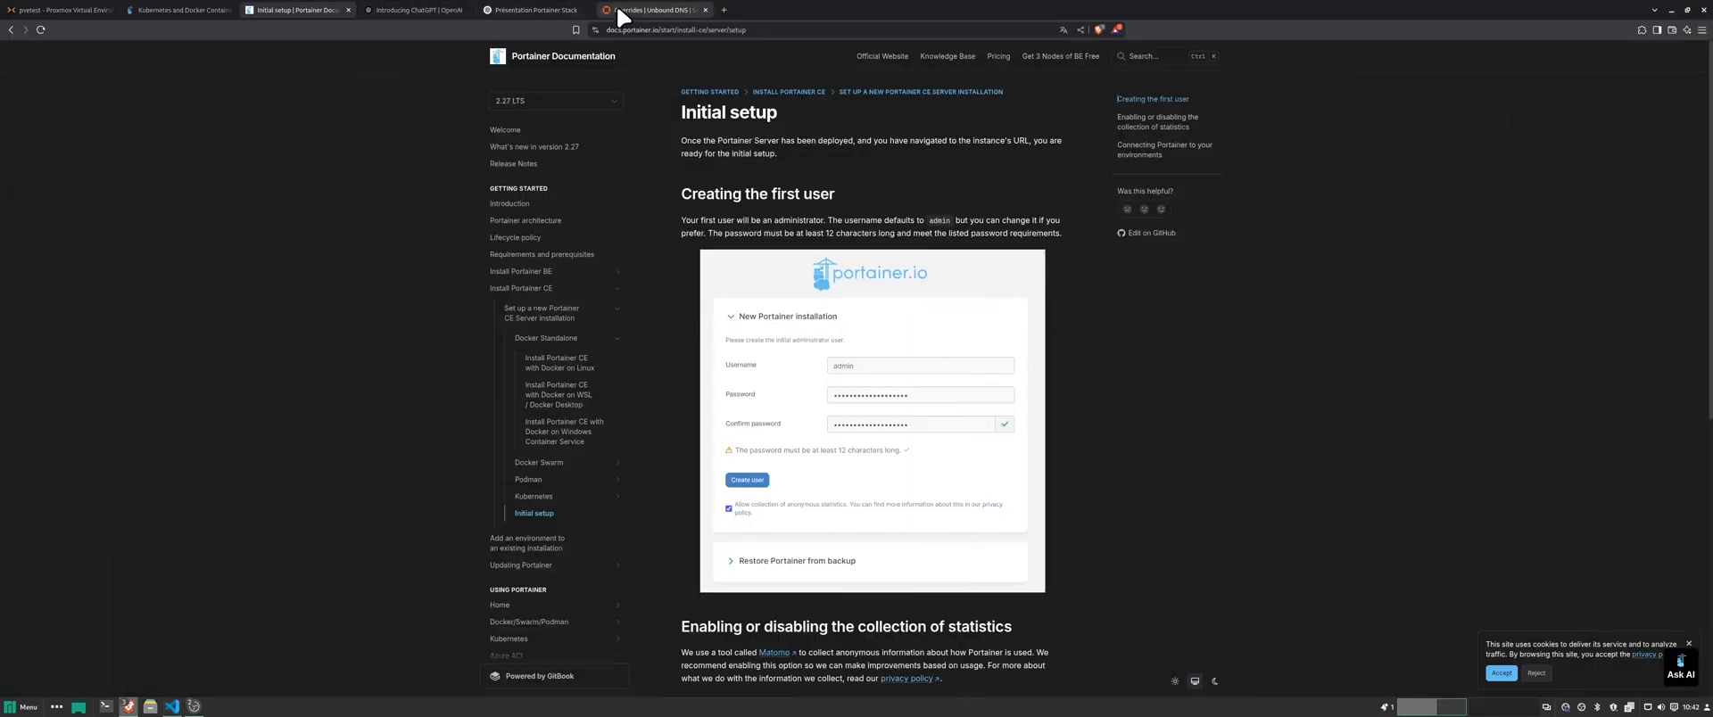
- Launch the Tabby terminal from the application launcher
left_click(55, 8)
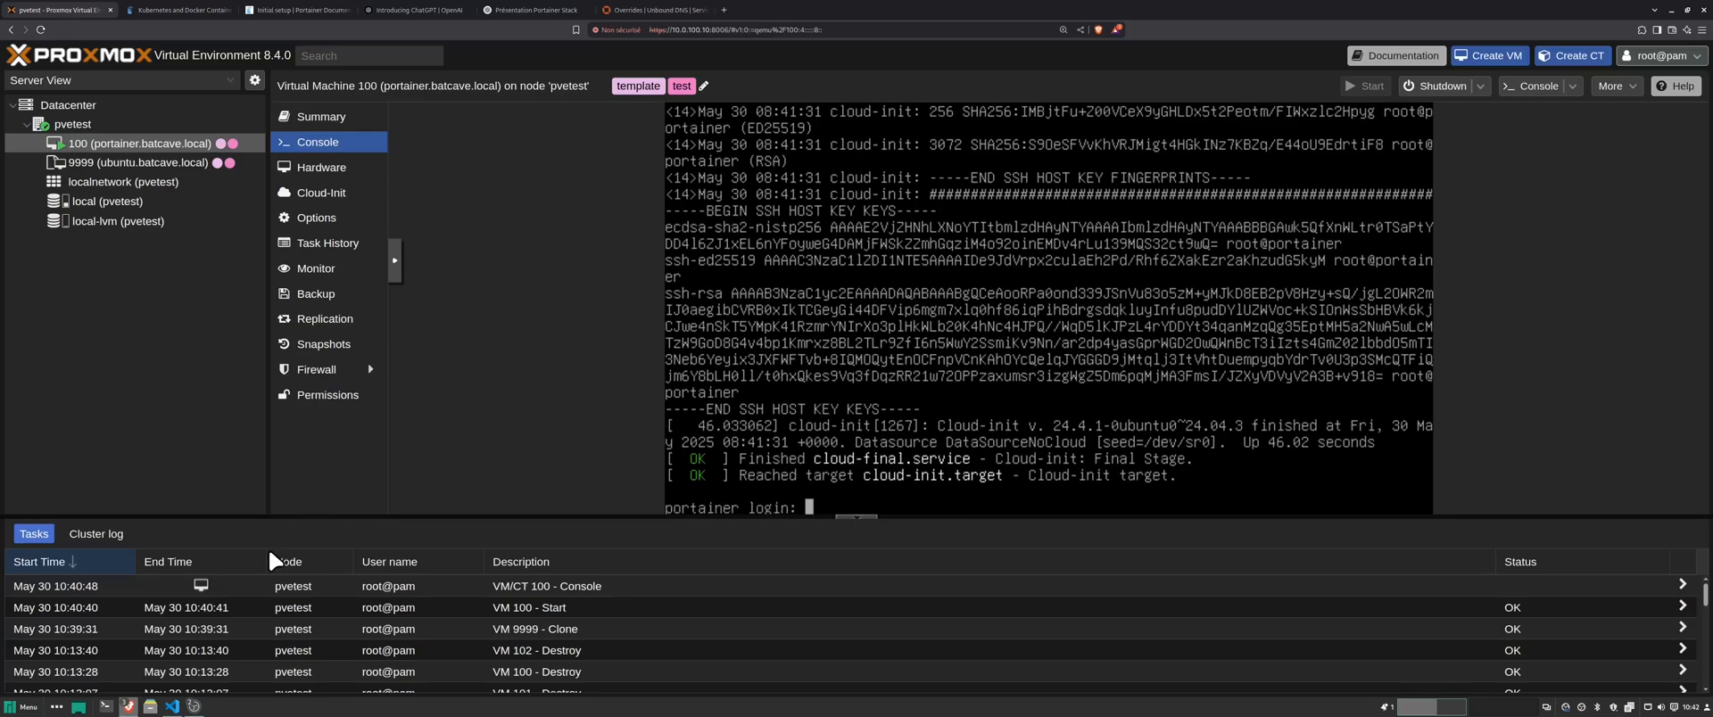
left_click(25, 706)
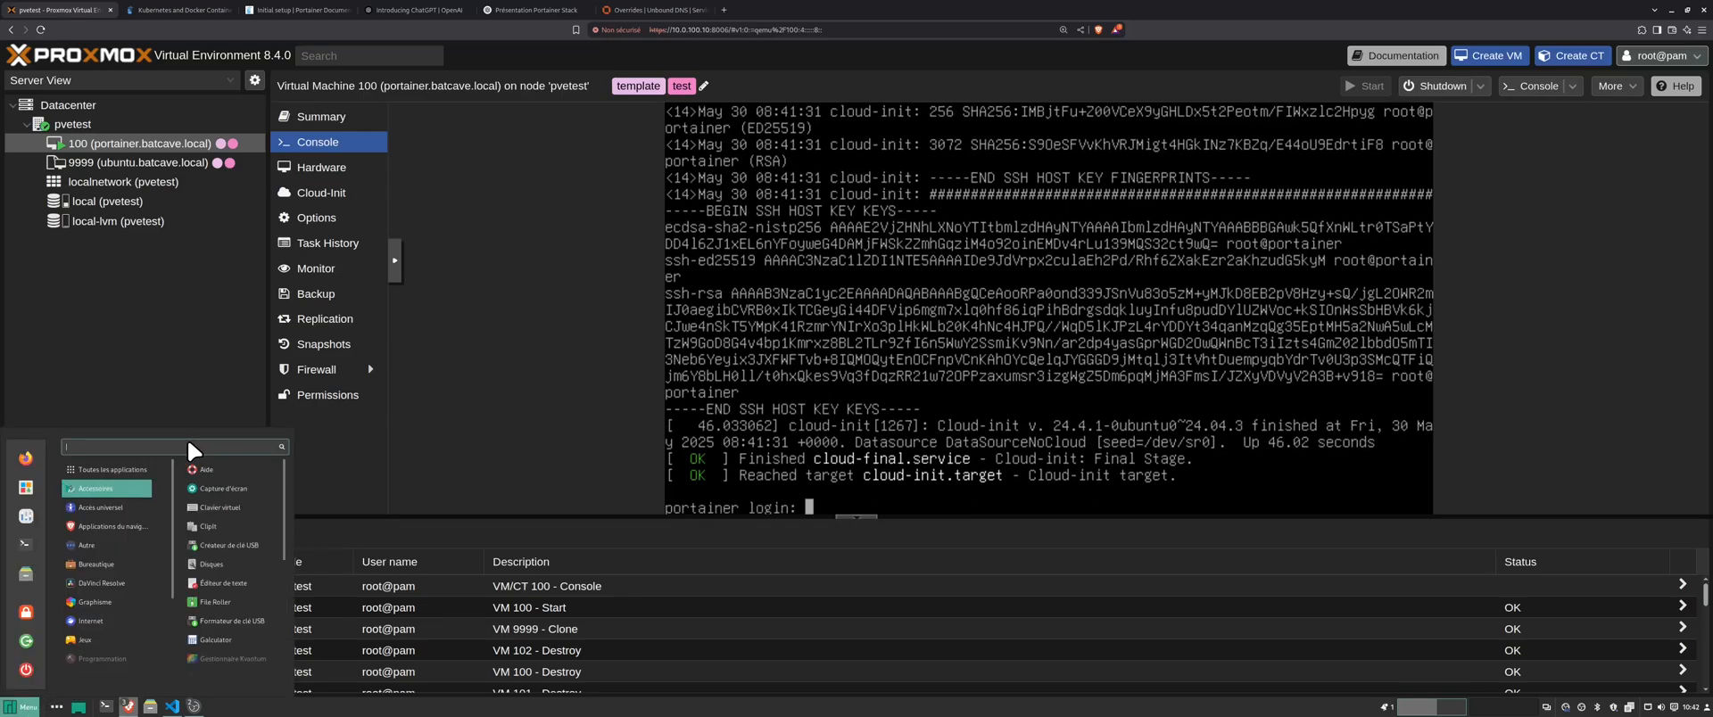
type("tabb")
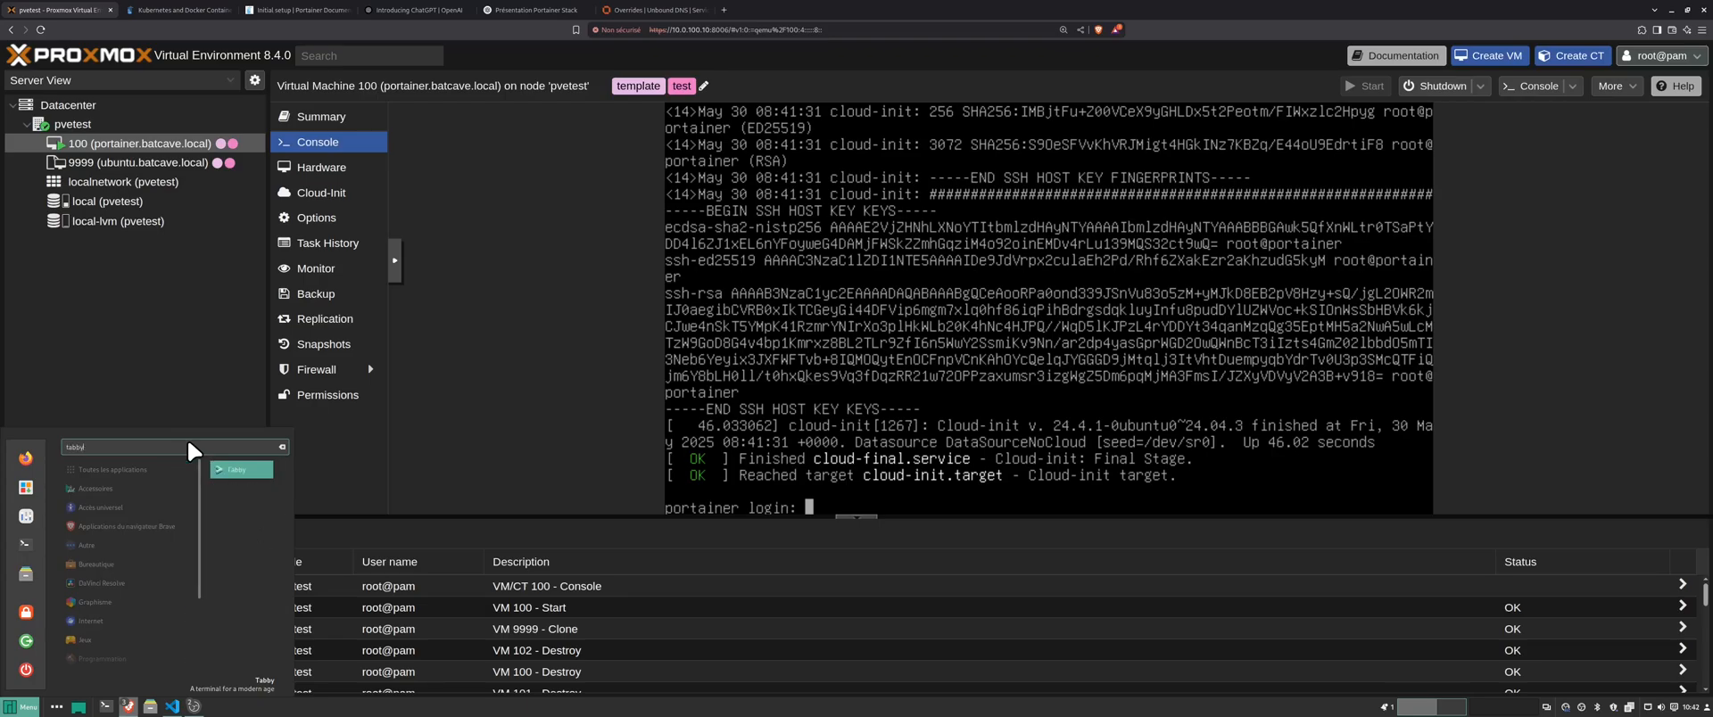
type("y")
key("Return")
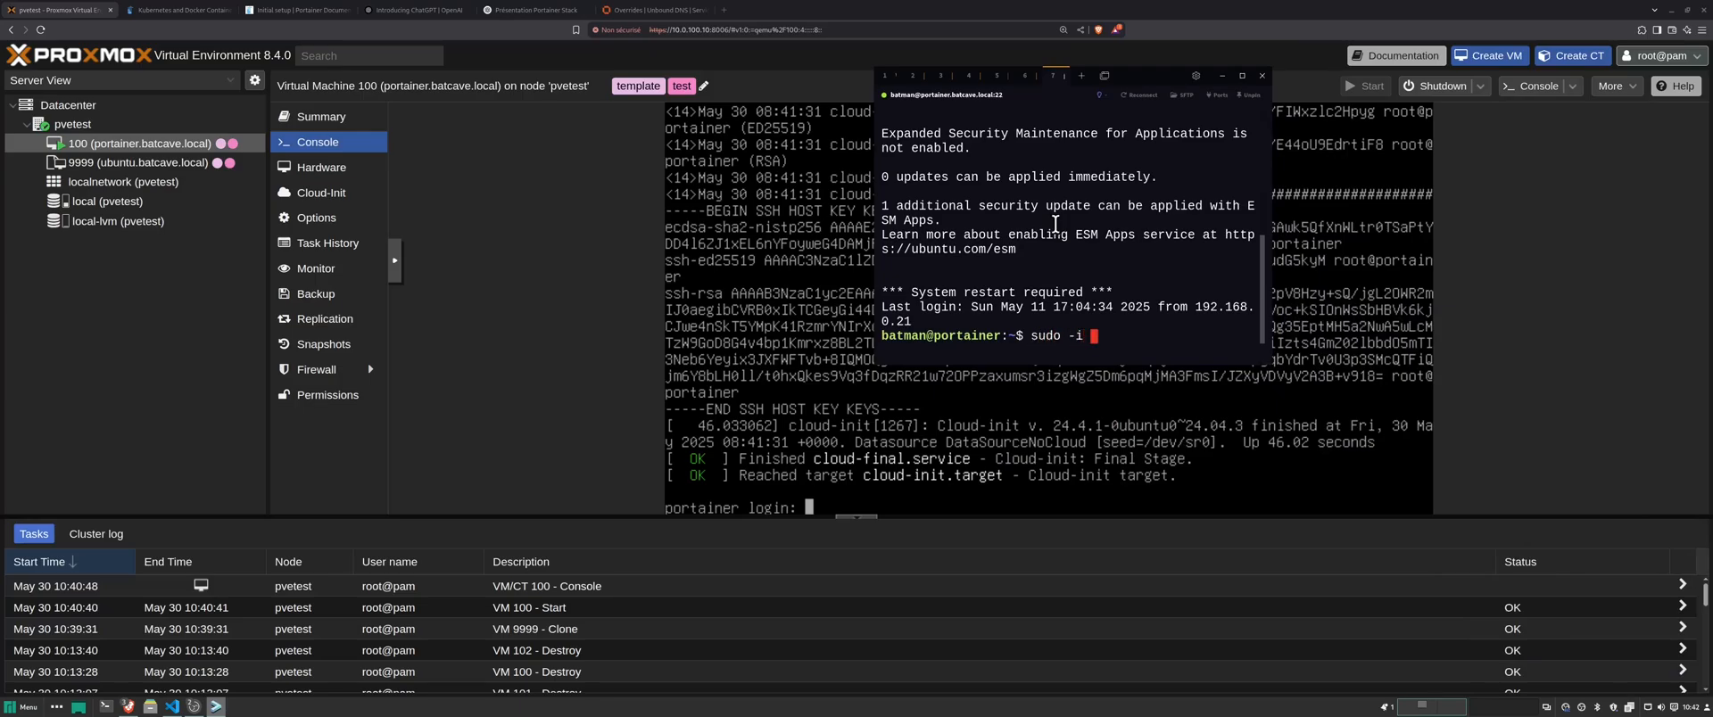
- Become root with sudo -i, then move and widen the Tabby window
key("Return")
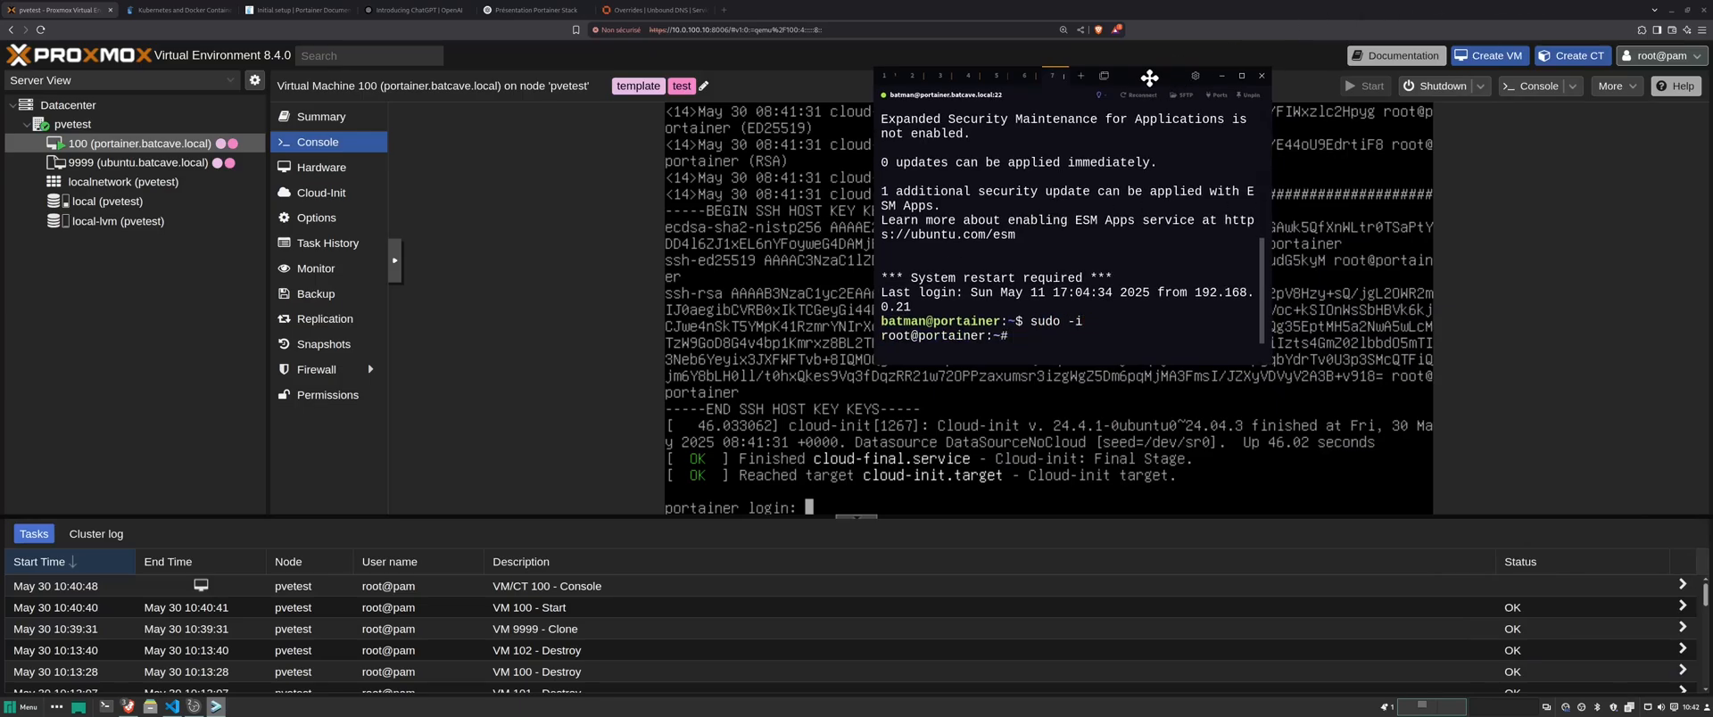
left_click_drag(1156, 91, 387, 104)
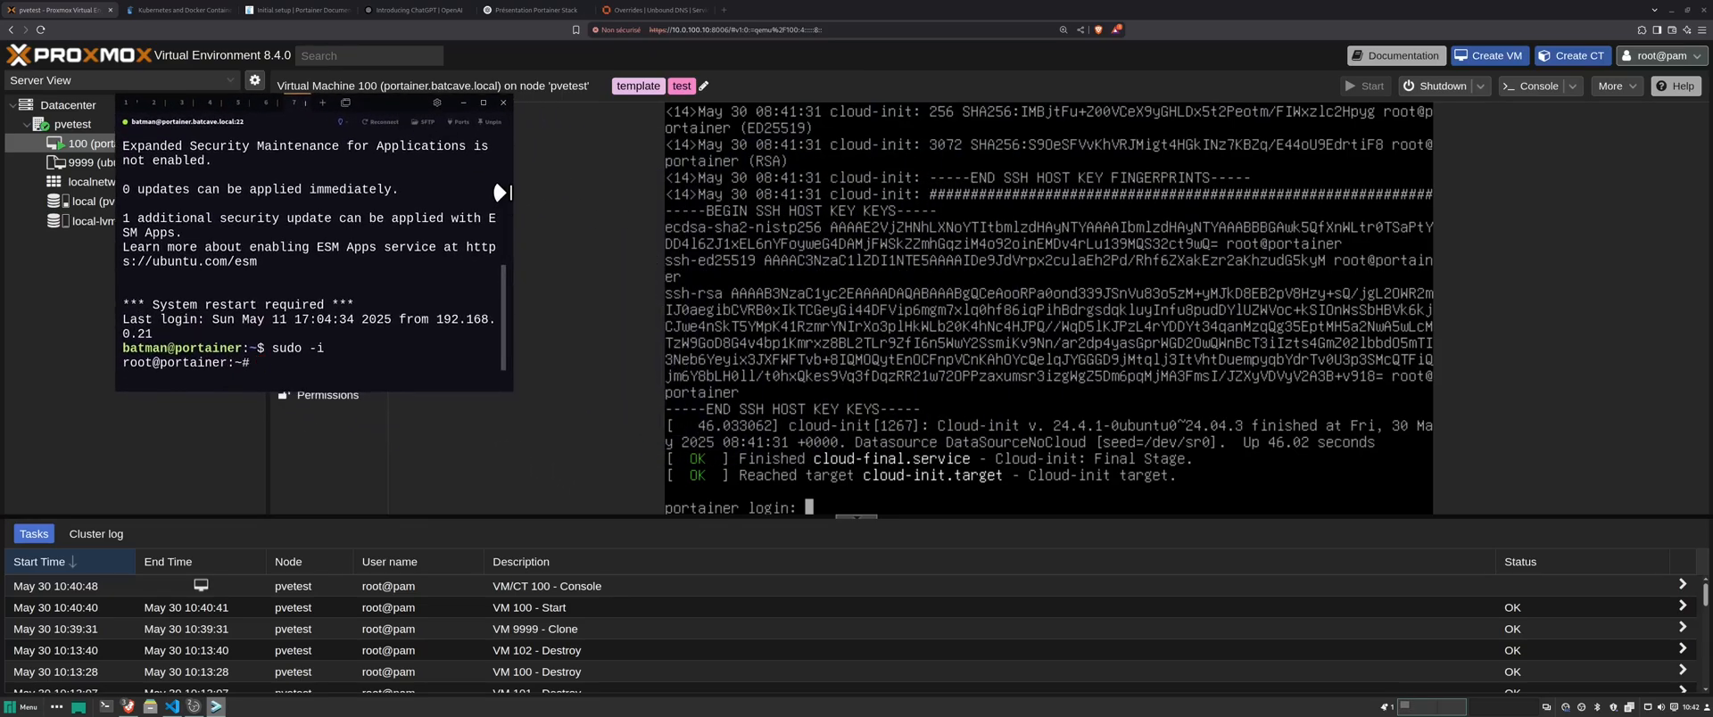
left_click_drag(512, 203, 755, 205)
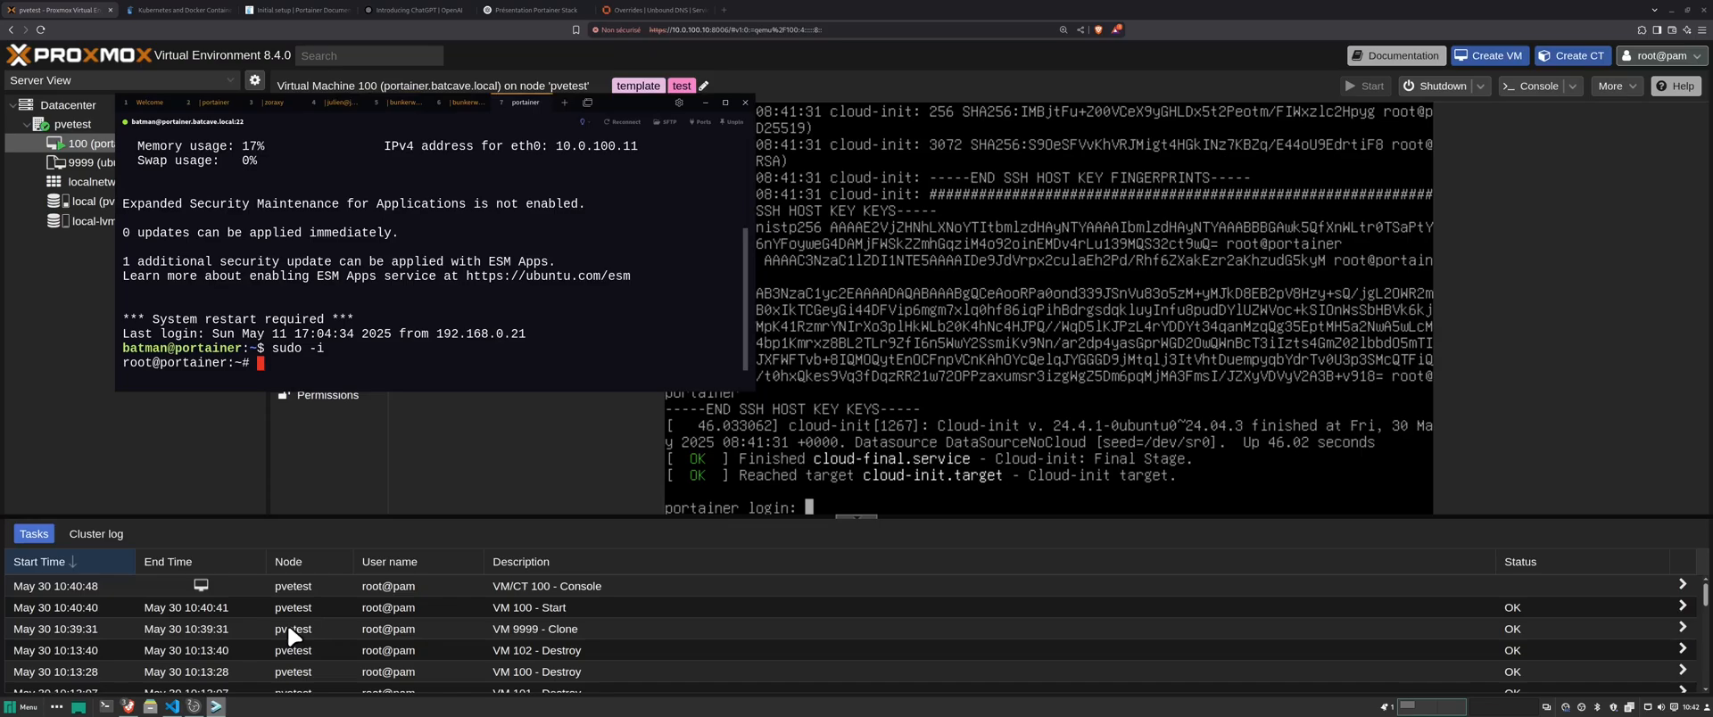
- Run the docker volume create portainer_data command in the root shell
left_click(172, 707)
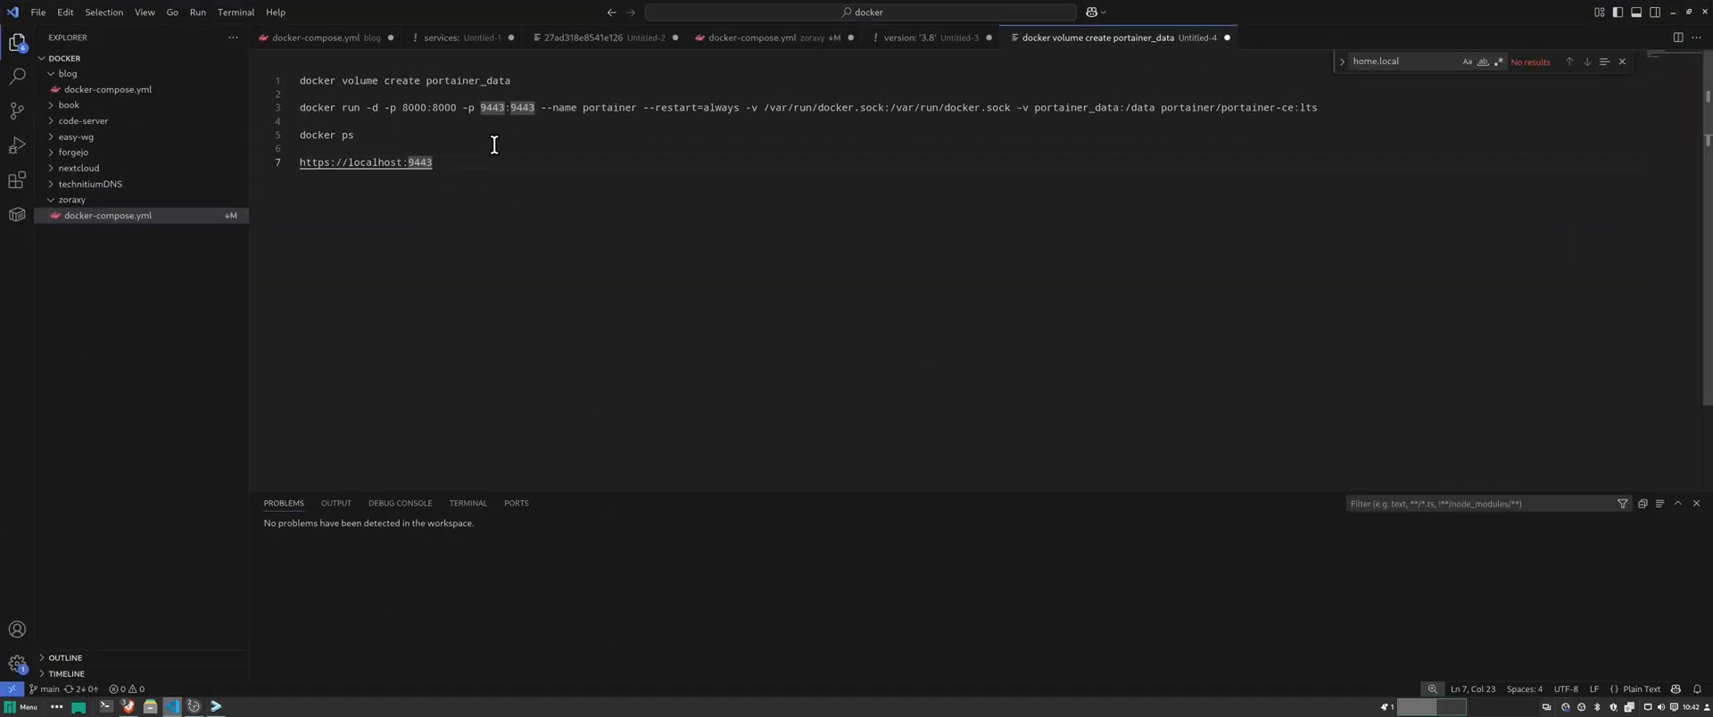
left_click_drag(514, 81, 321, 81)
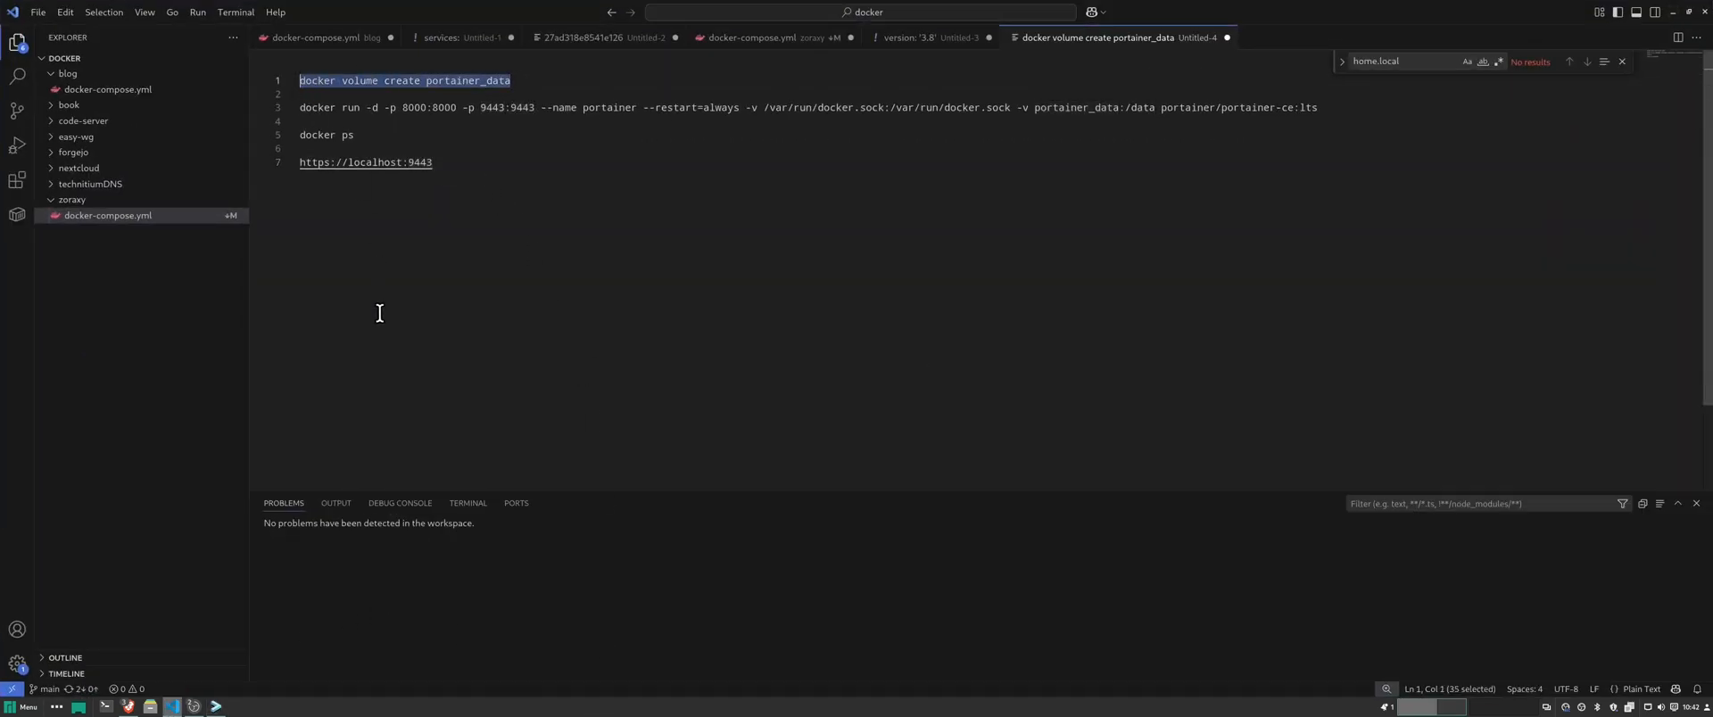
left_click(216, 707)
right_click(382, 366)
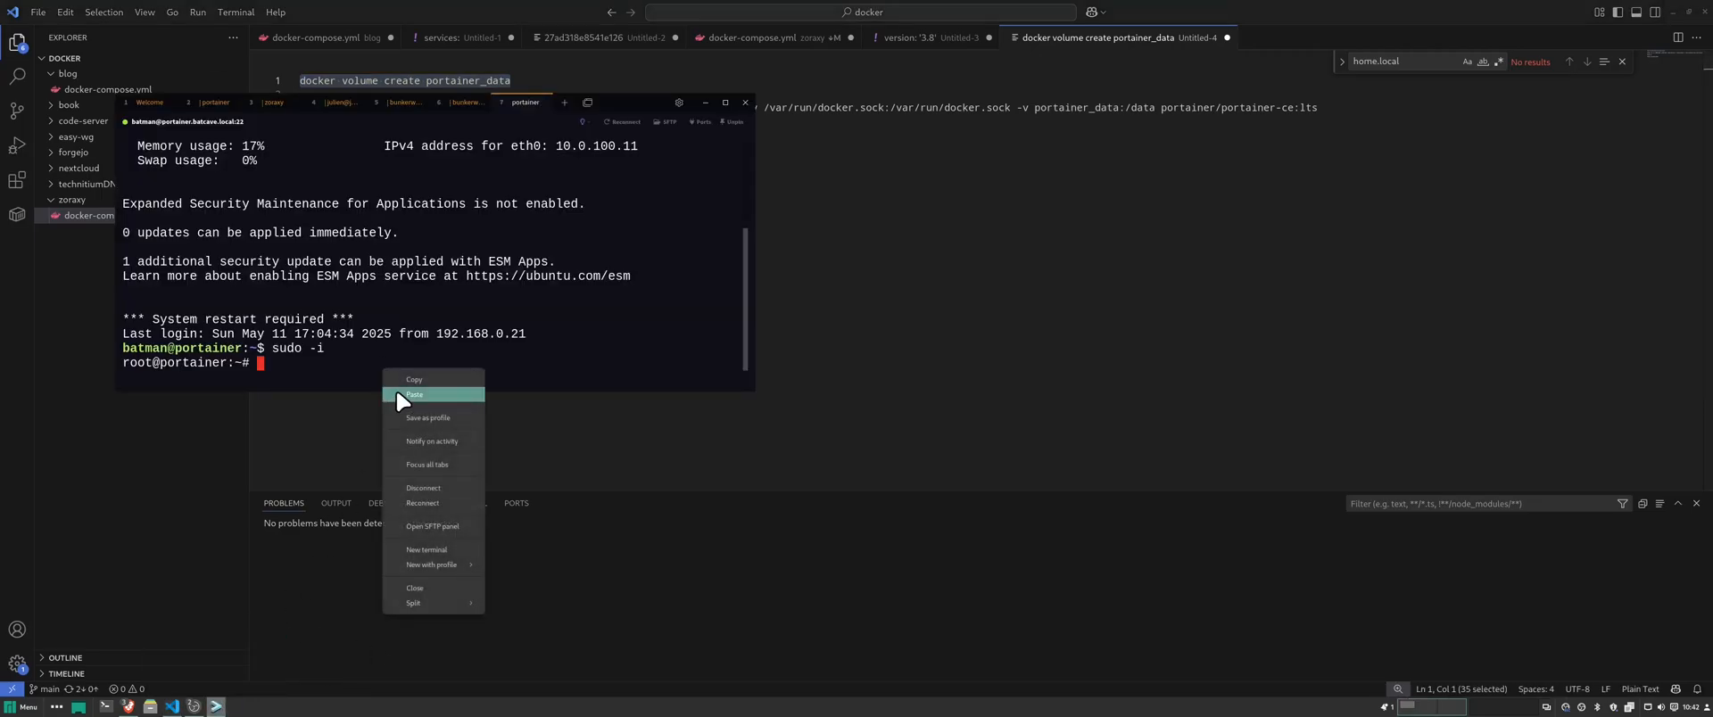
left_click(455, 512)
key("Return")
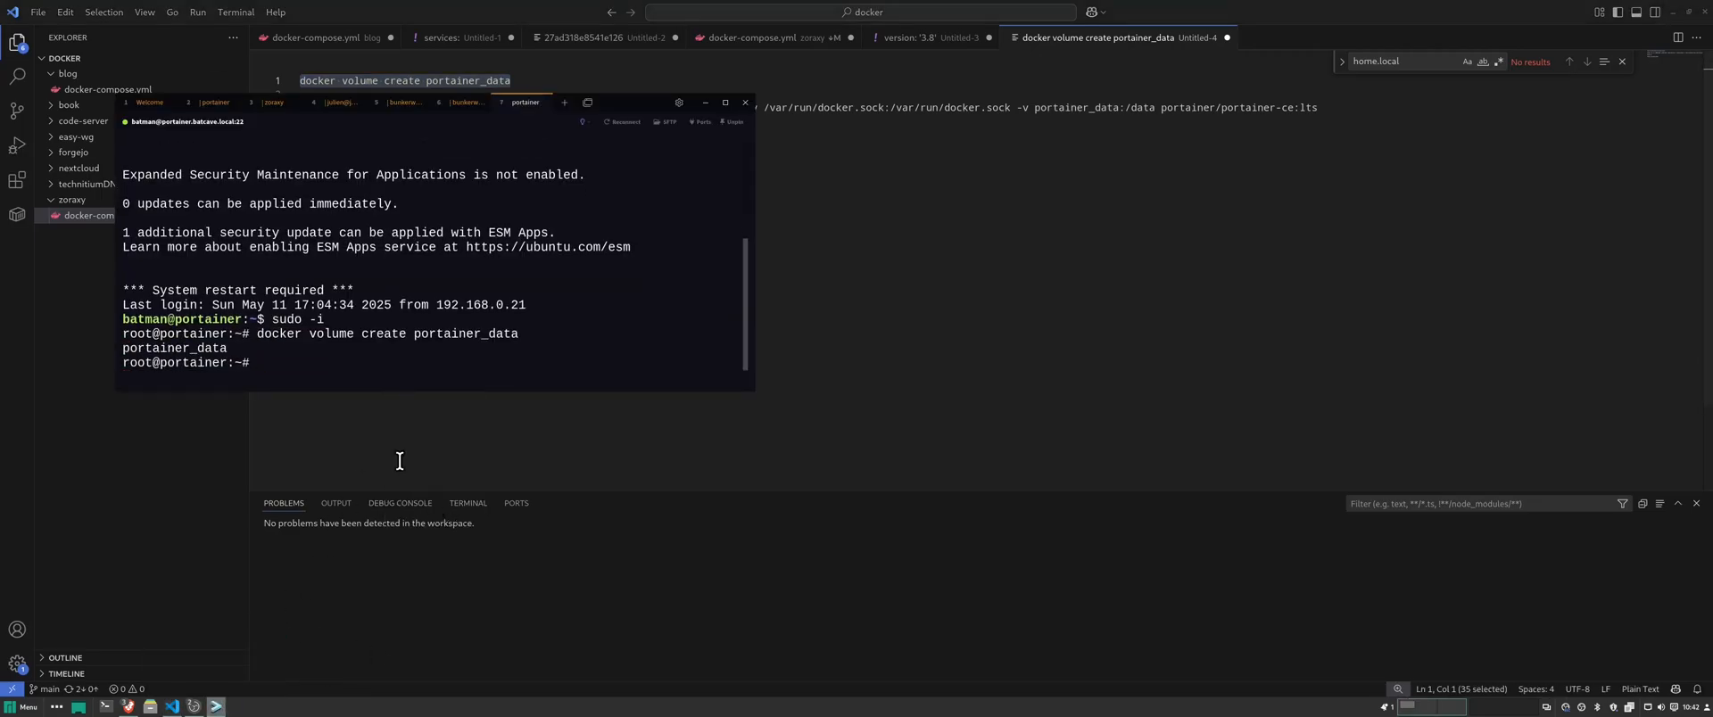
left_click(700, 103)
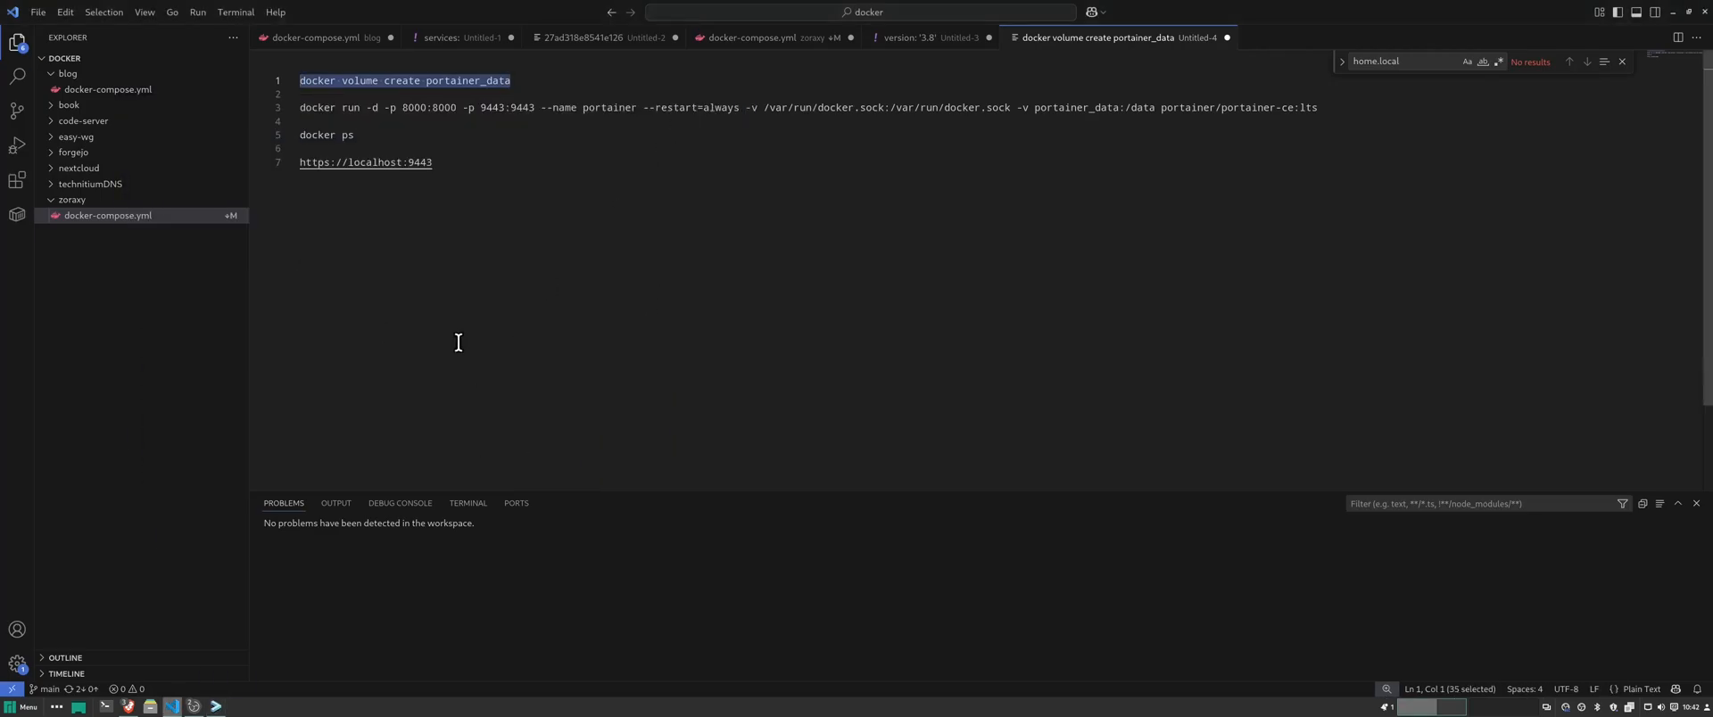
- Run the docker run command launching the portainer-ce container
left_click_drag(300, 107, 1053, 129)
left_click_drag(1193, 131, 1301, 109)
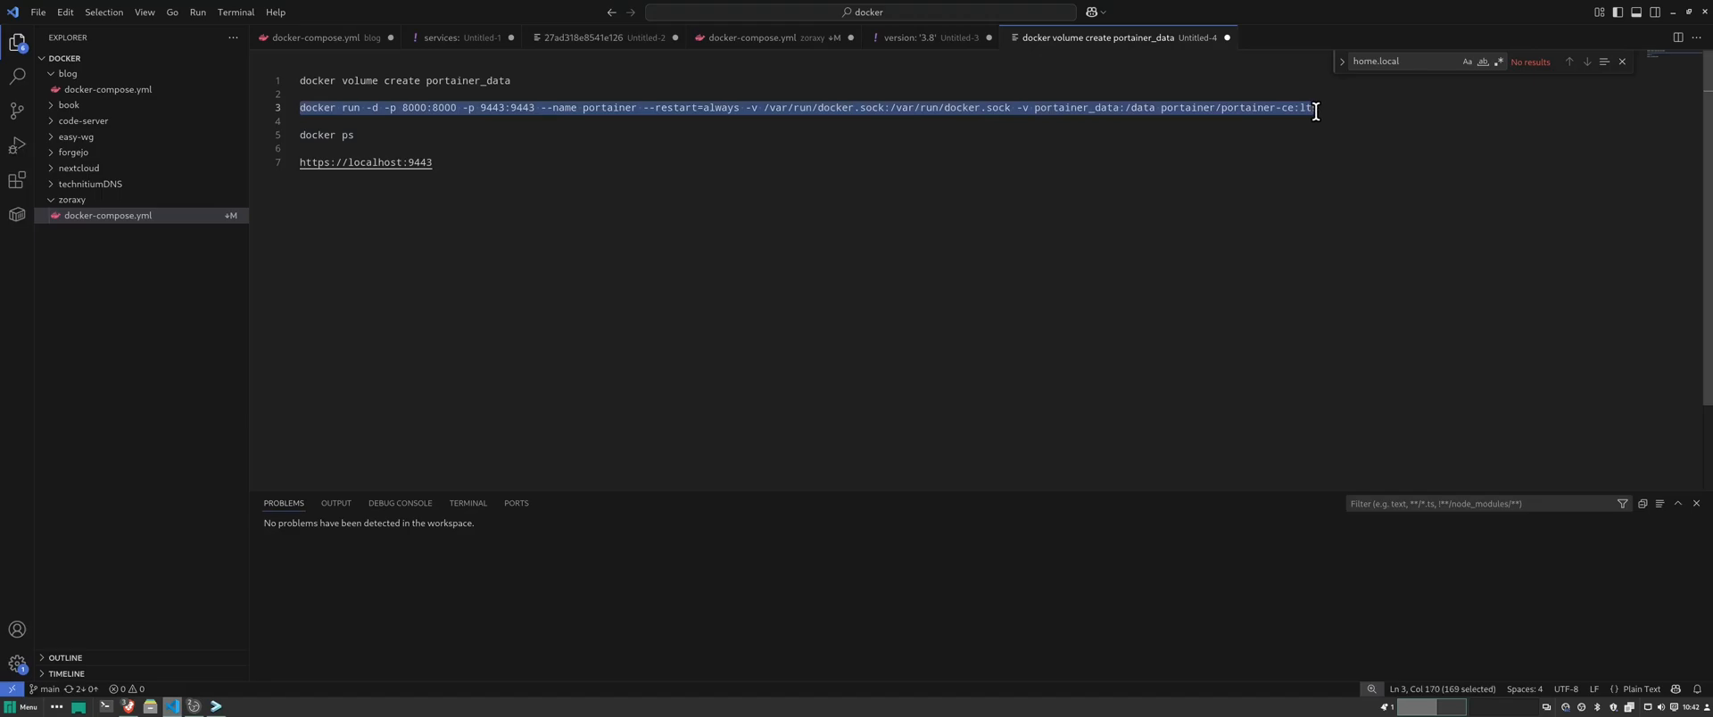
right_click(1295, 110)
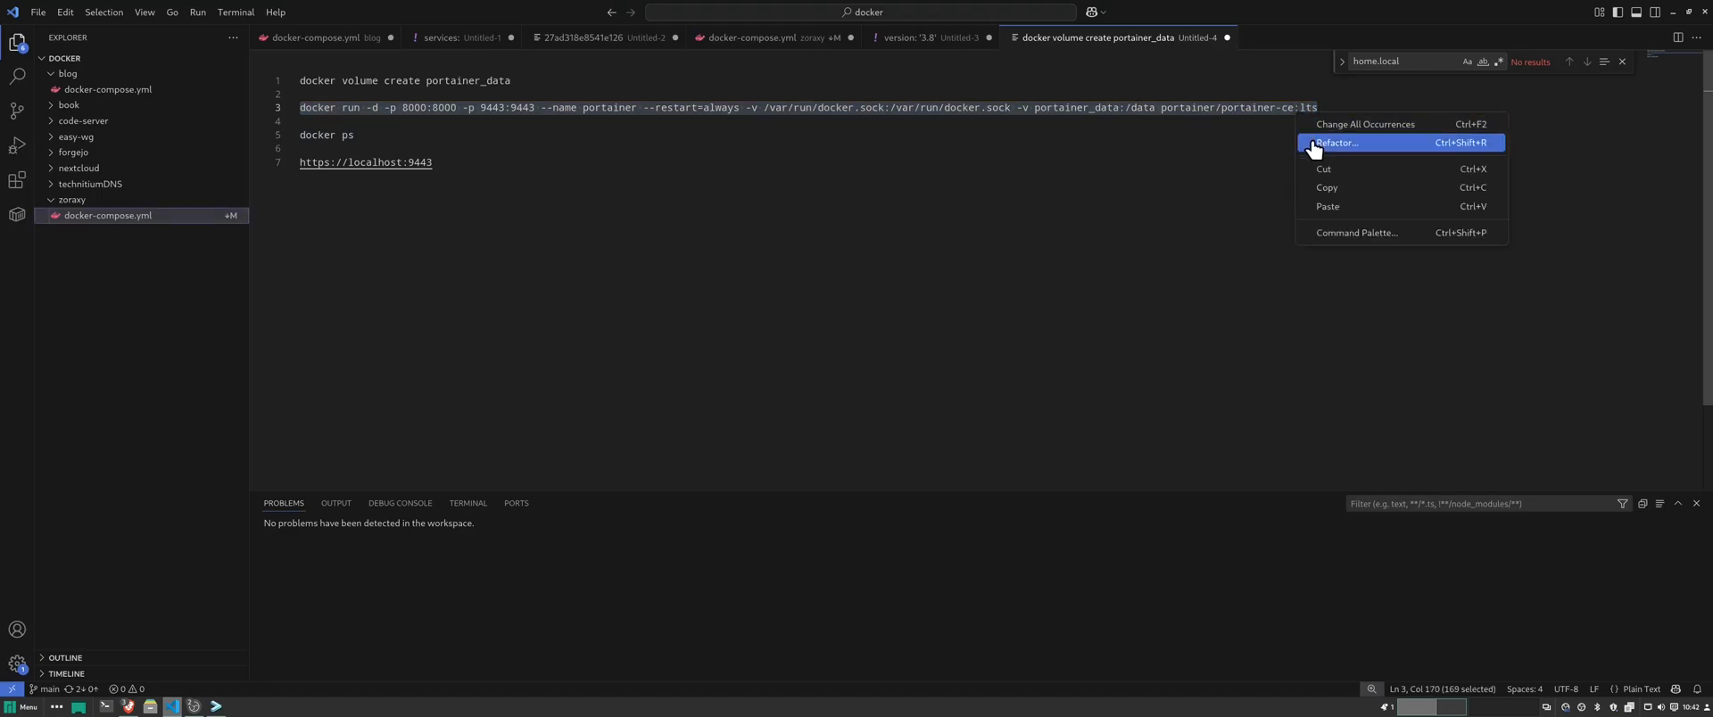
left_click(1326, 190)
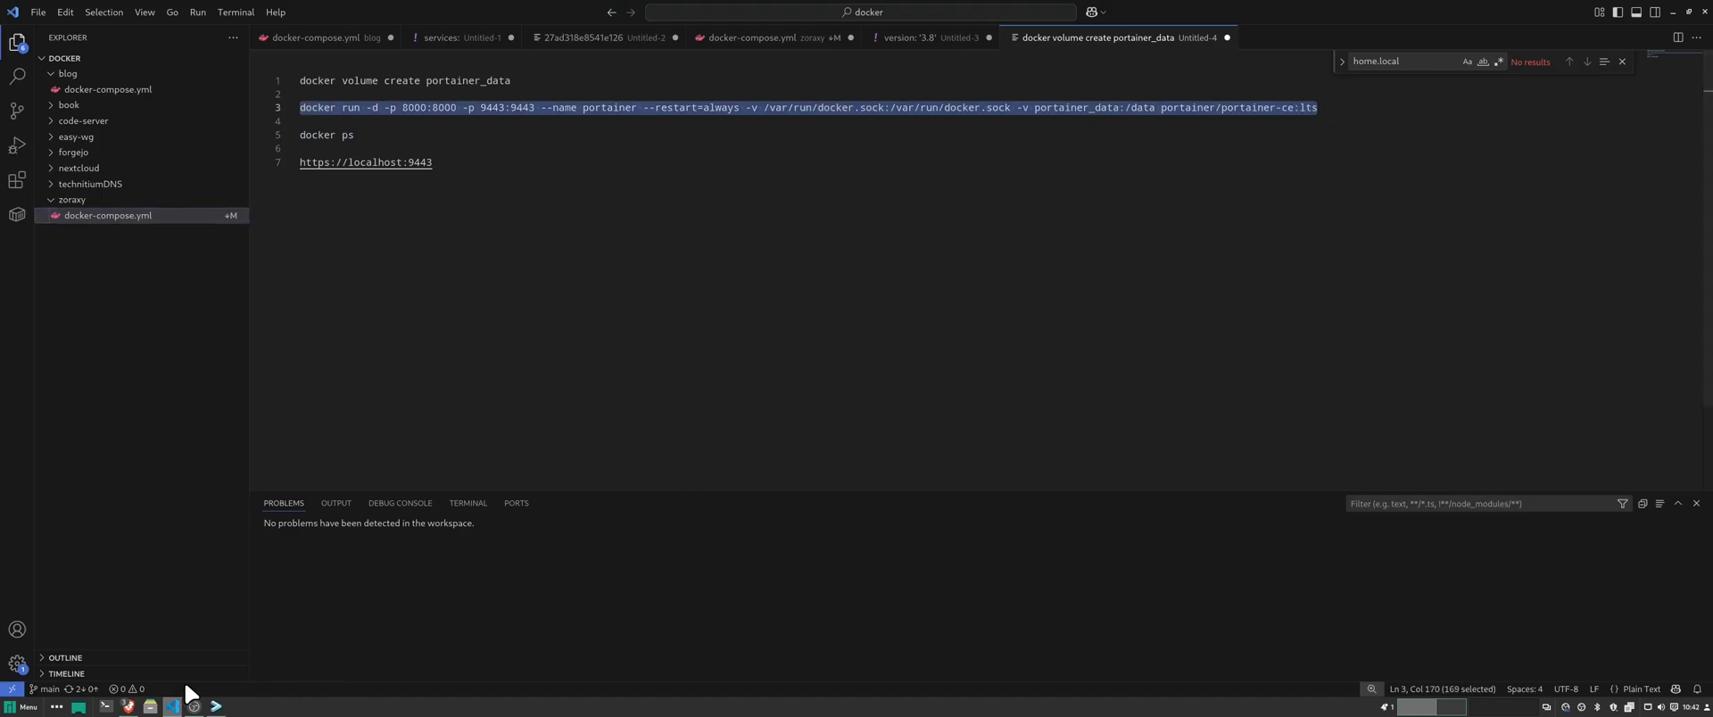
left_click(216, 706)
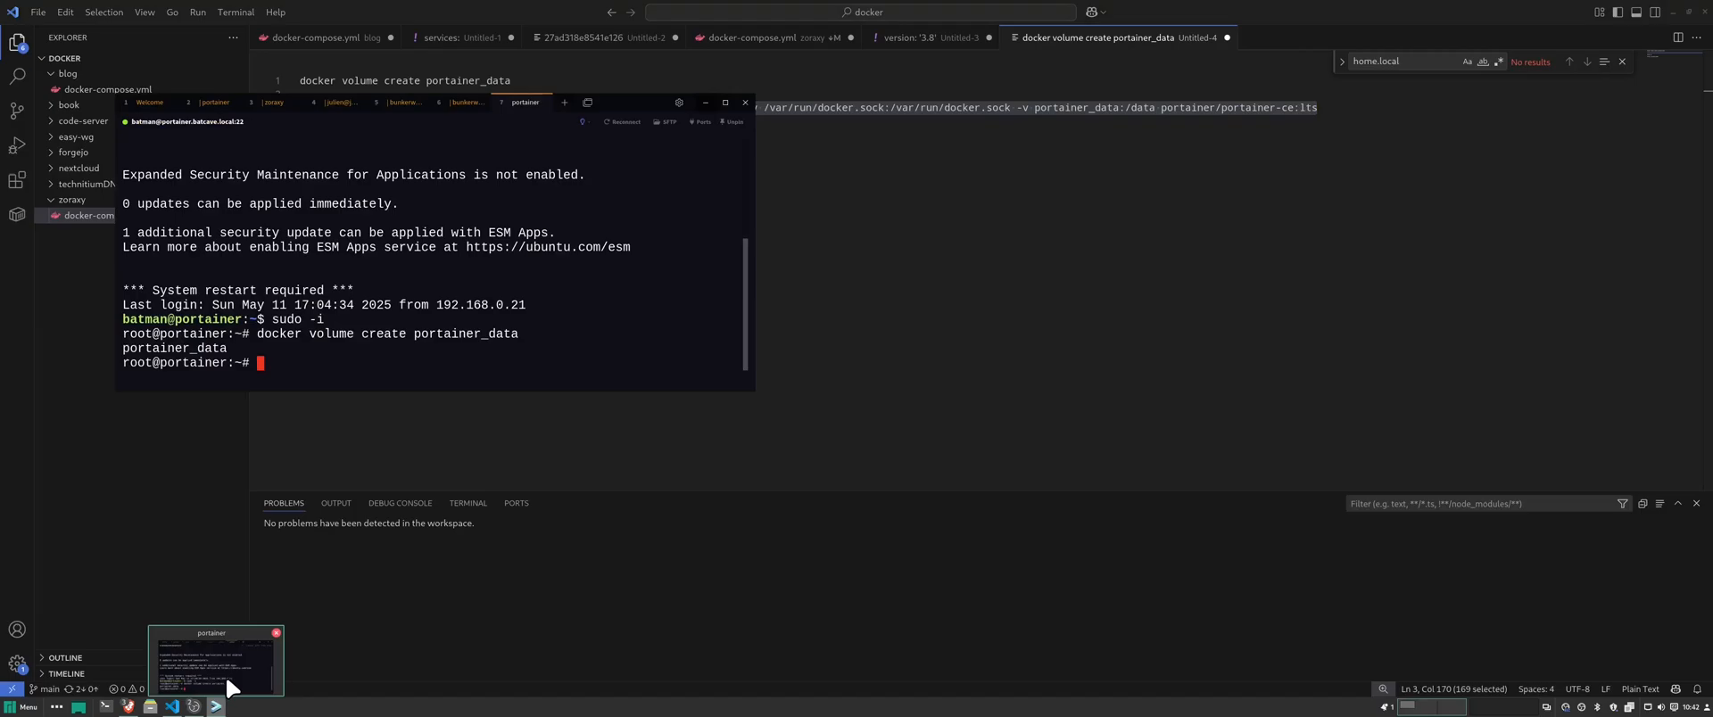
right_click(393, 385)
left_click(416, 395)
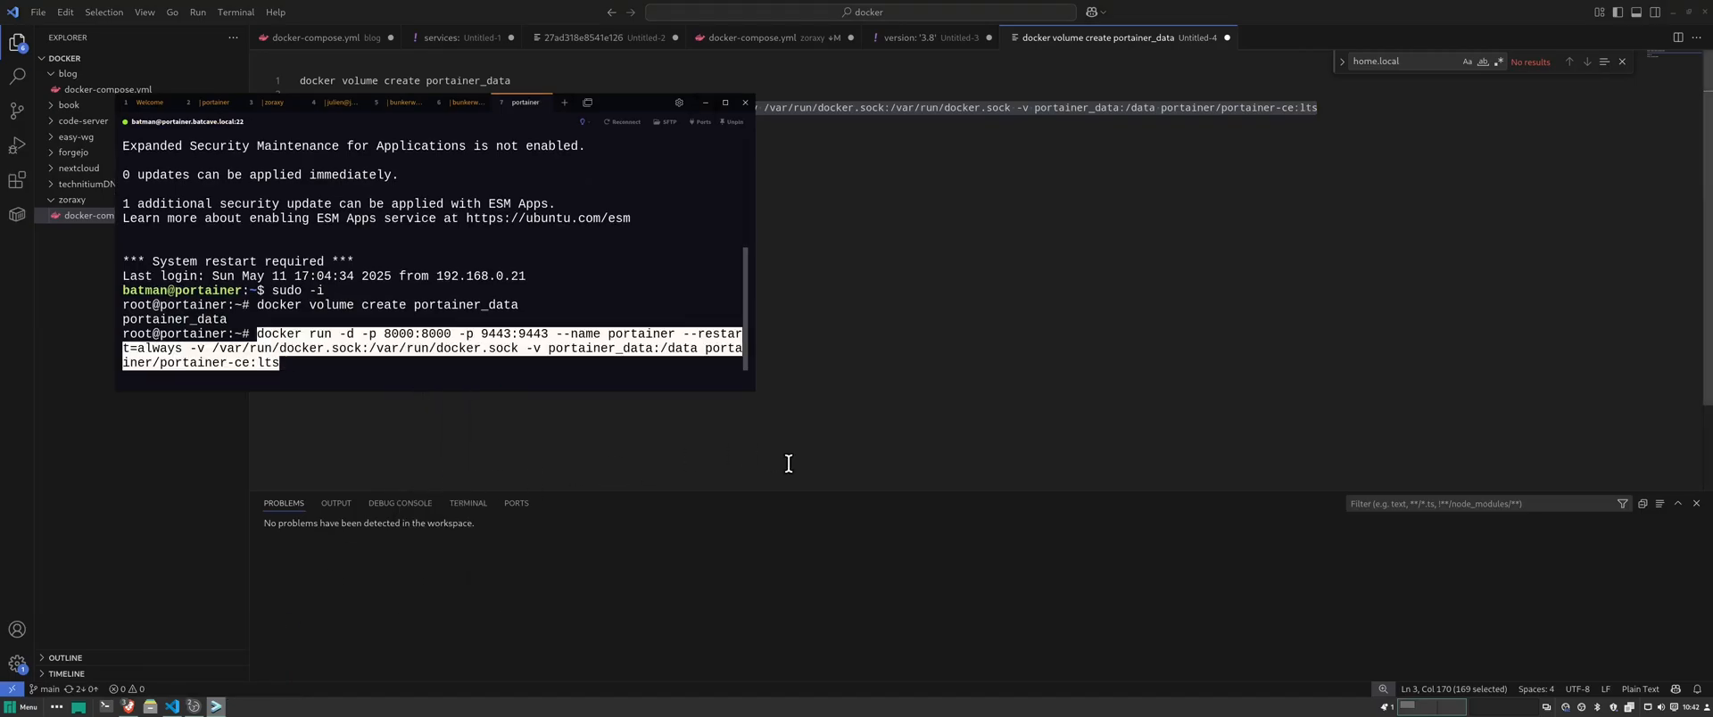
key("Return")
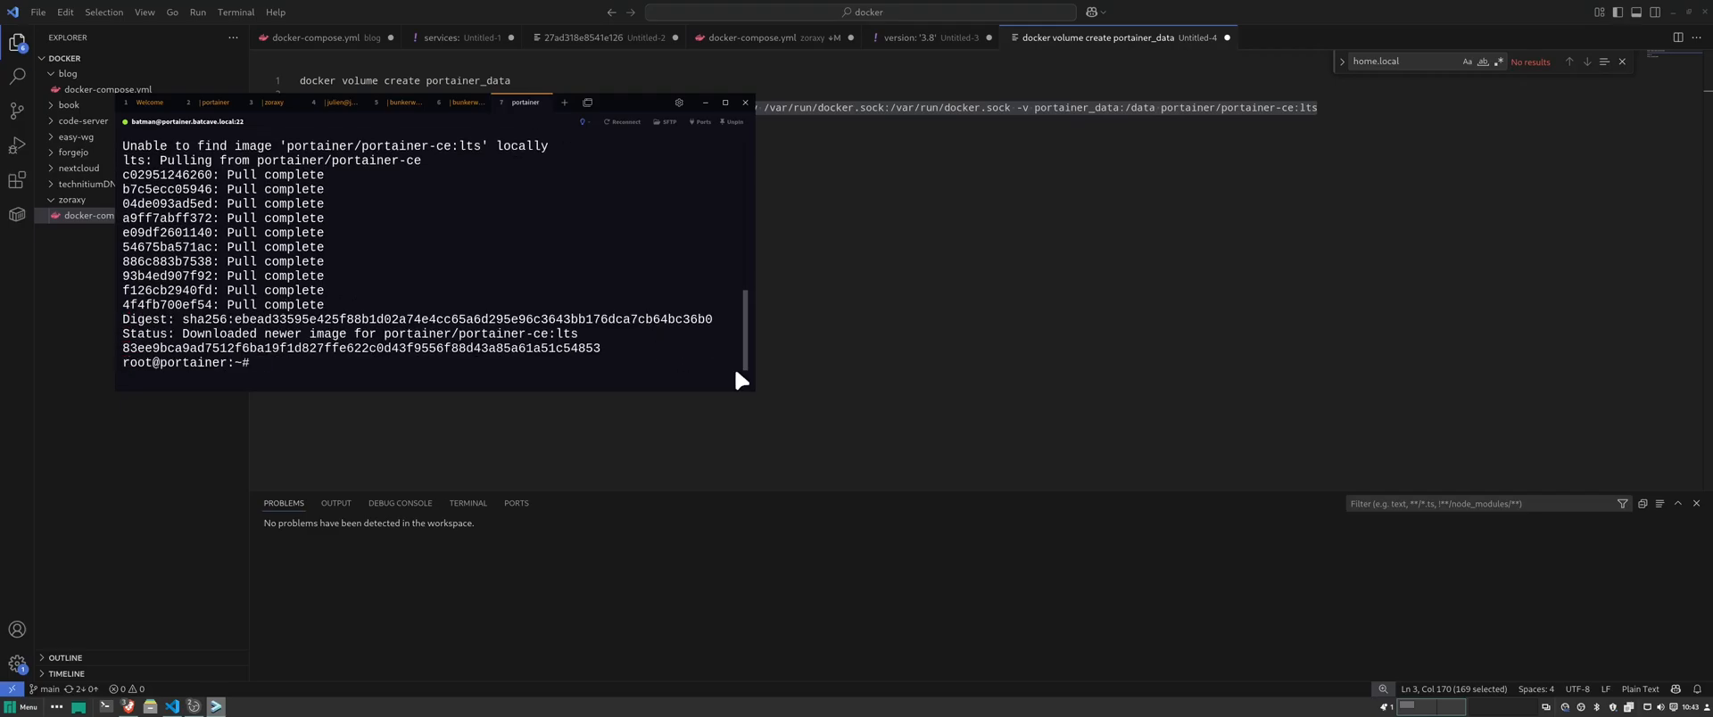
- Run docker ps and confirm the portainer container publishes ports 8000 and 9443
left_click(864, 189)
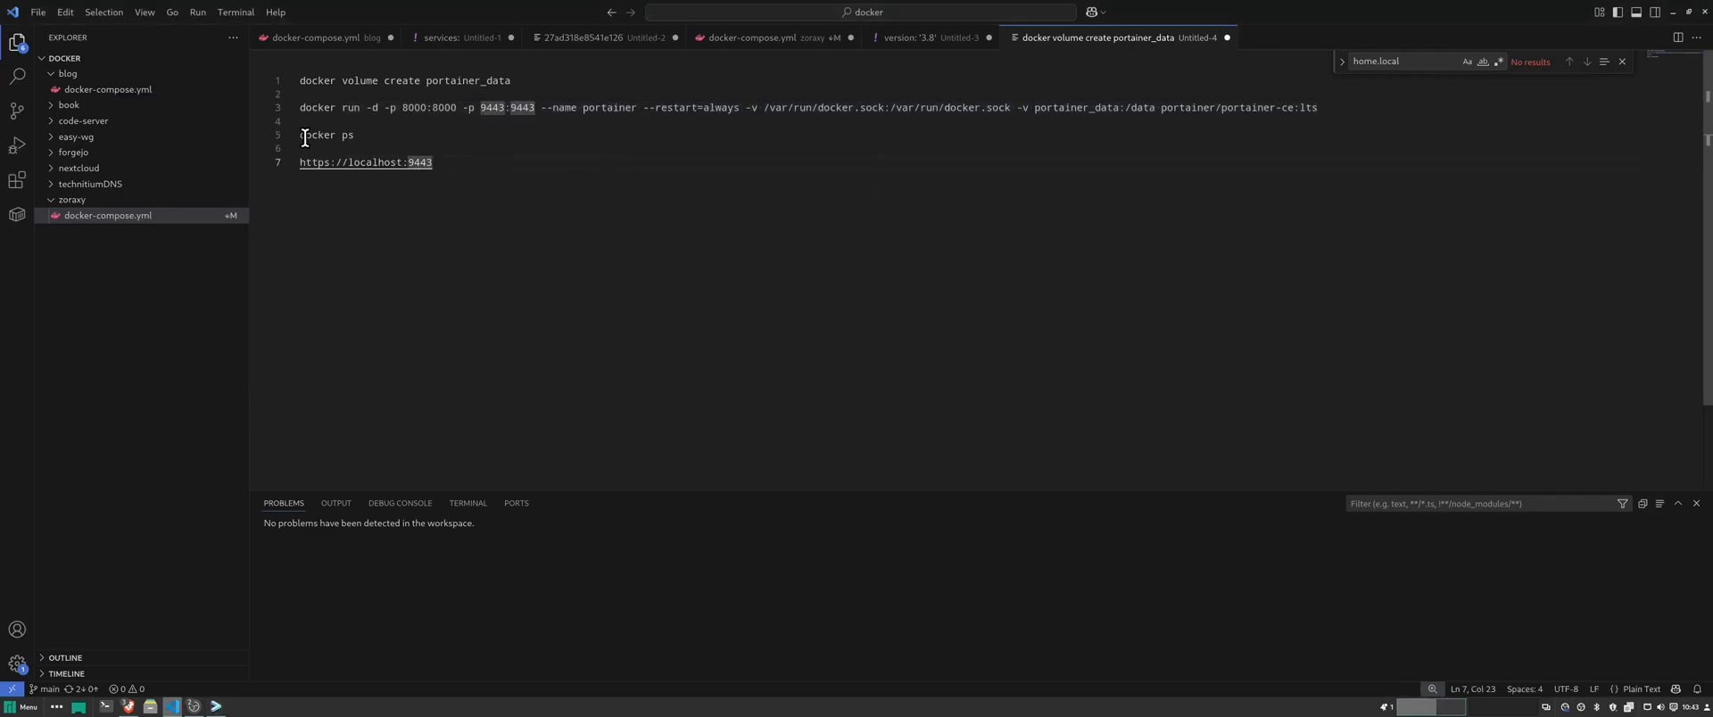
left_click_drag(304, 138, 353, 136)
right_click(348, 139)
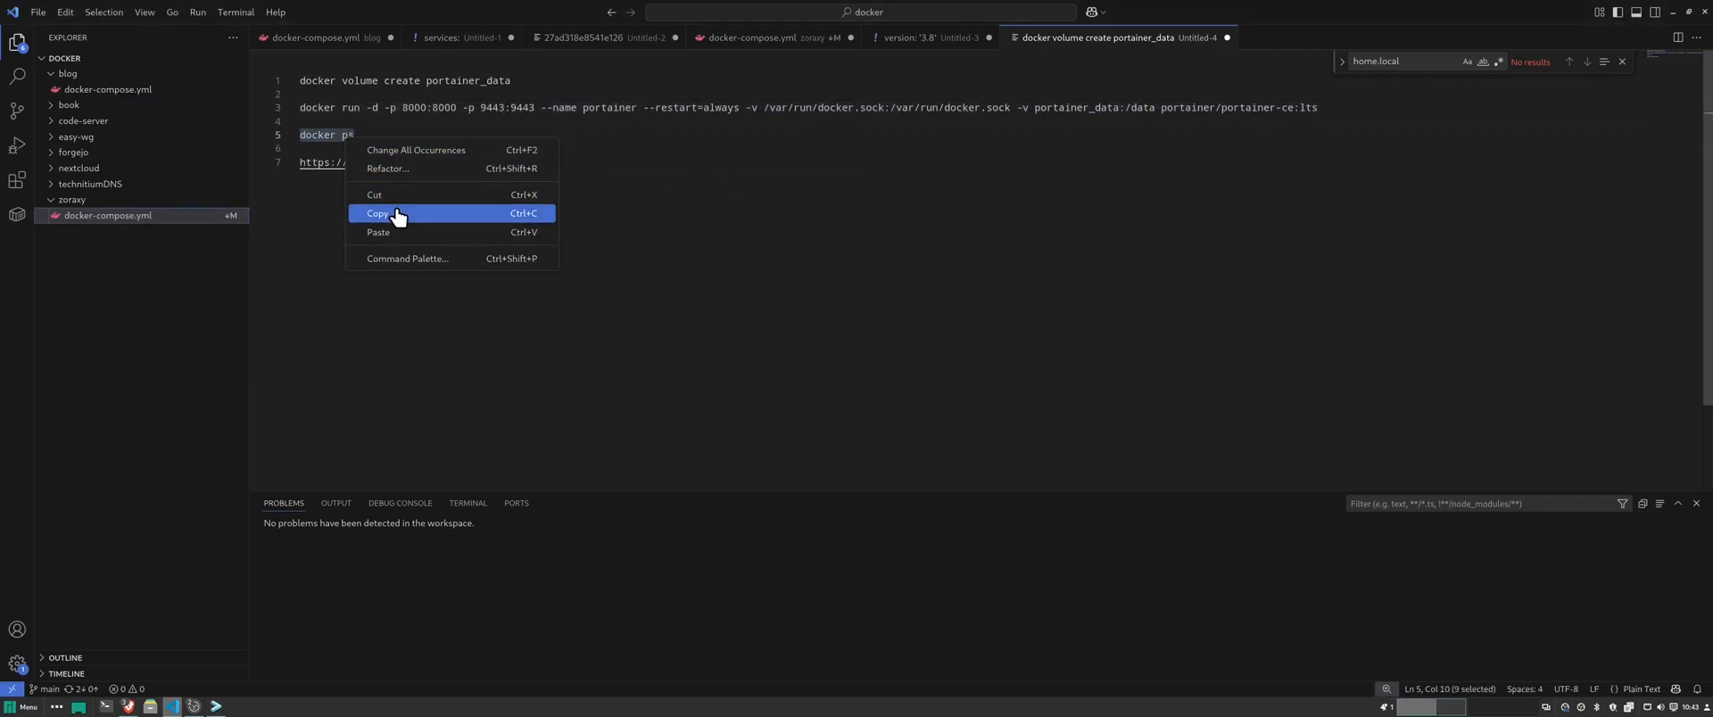
left_click(397, 214)
left_click(215, 707)
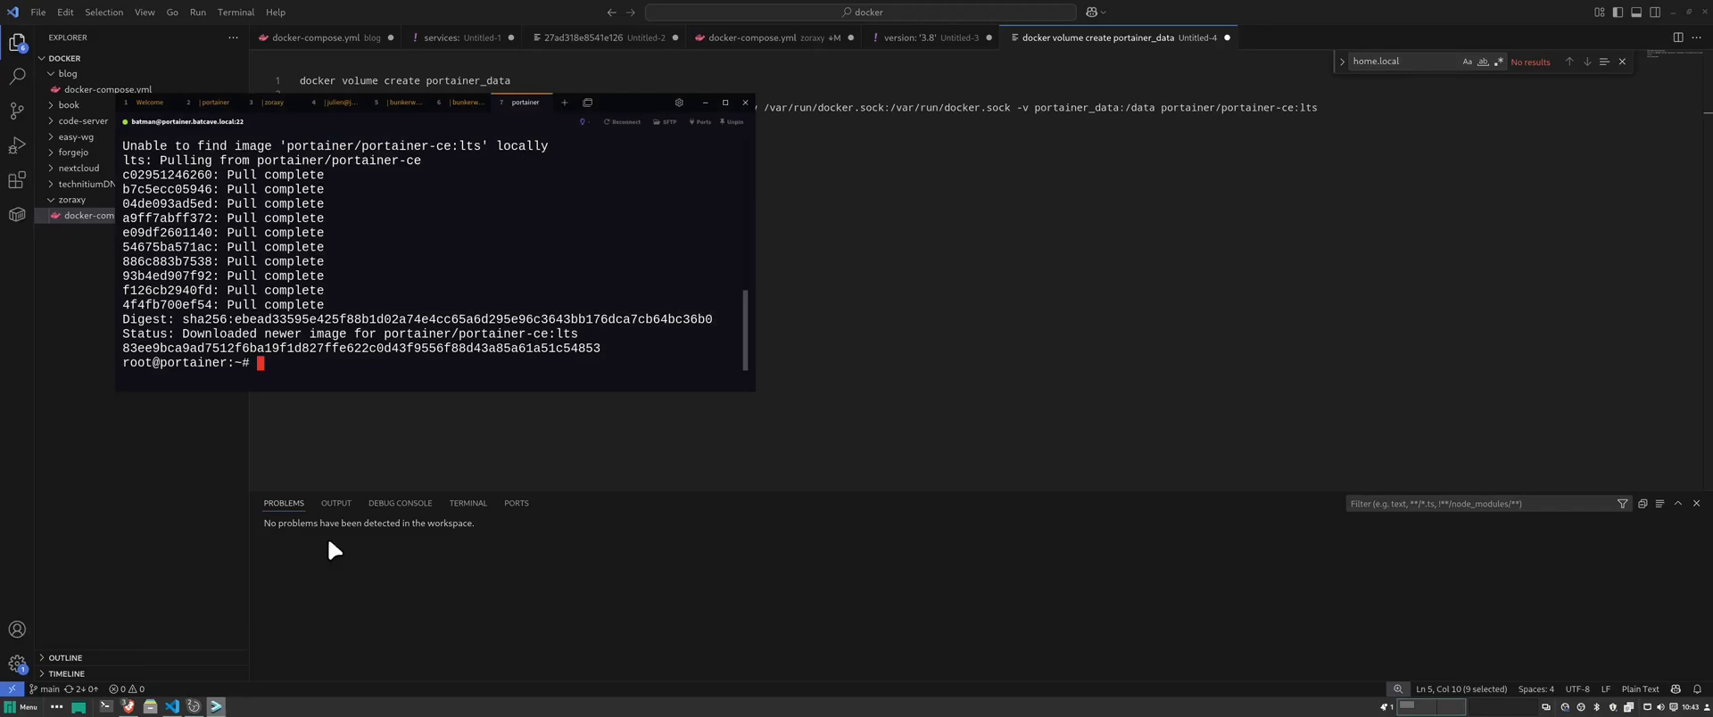
right_click(353, 366)
left_click(382, 400)
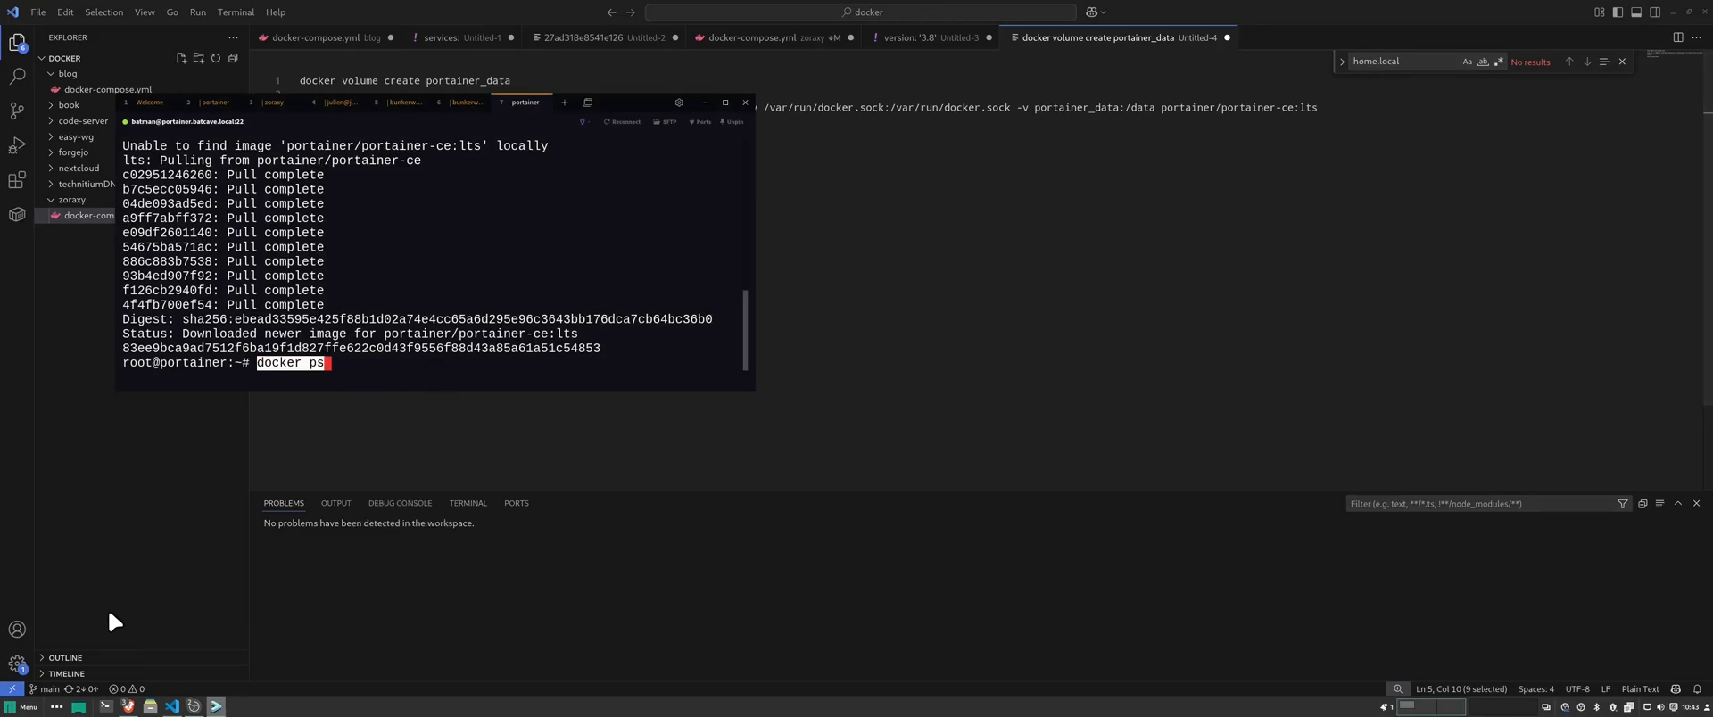
key("Return")
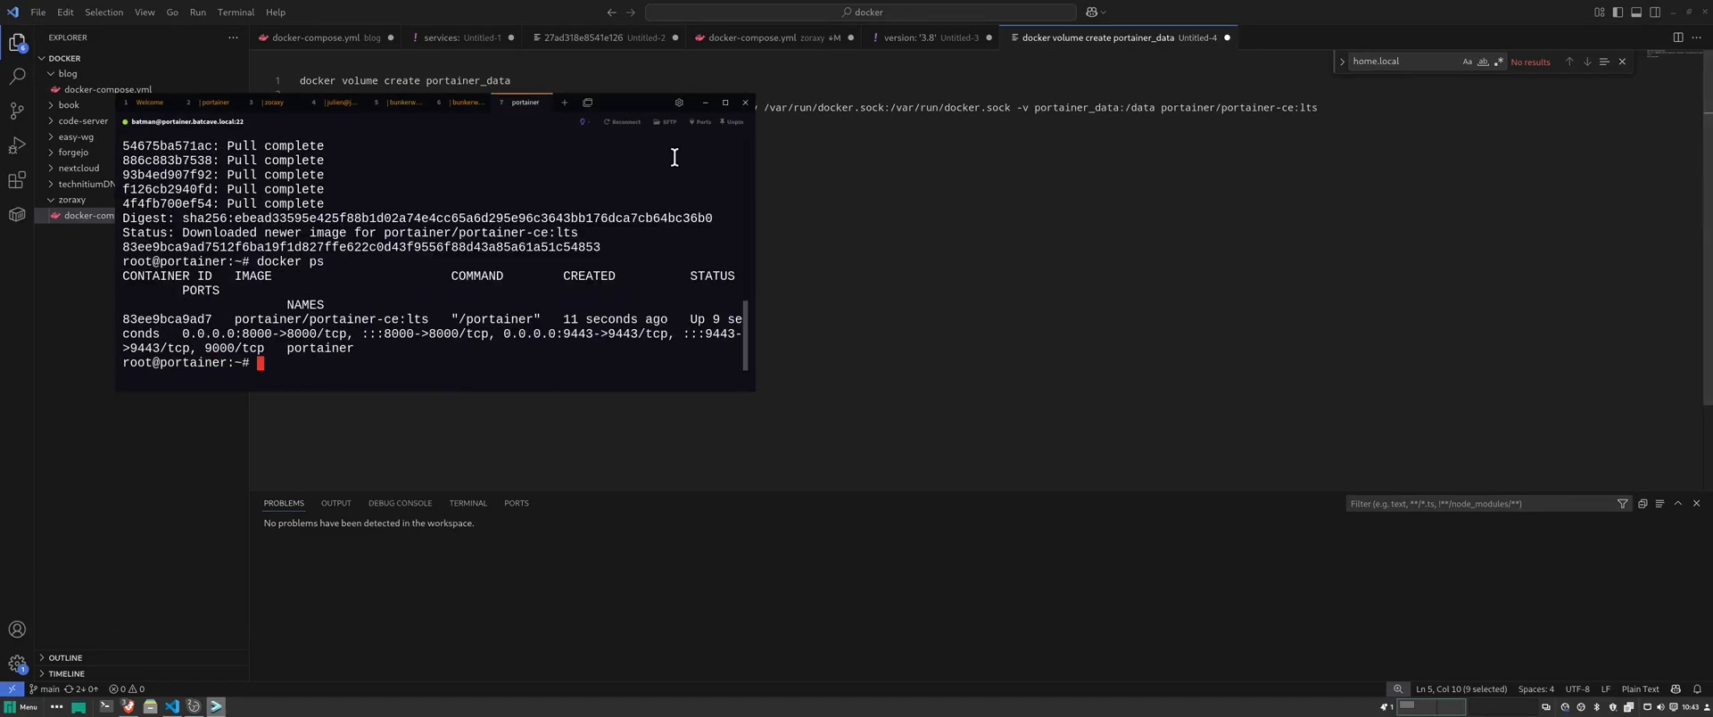
left_click(725, 102)
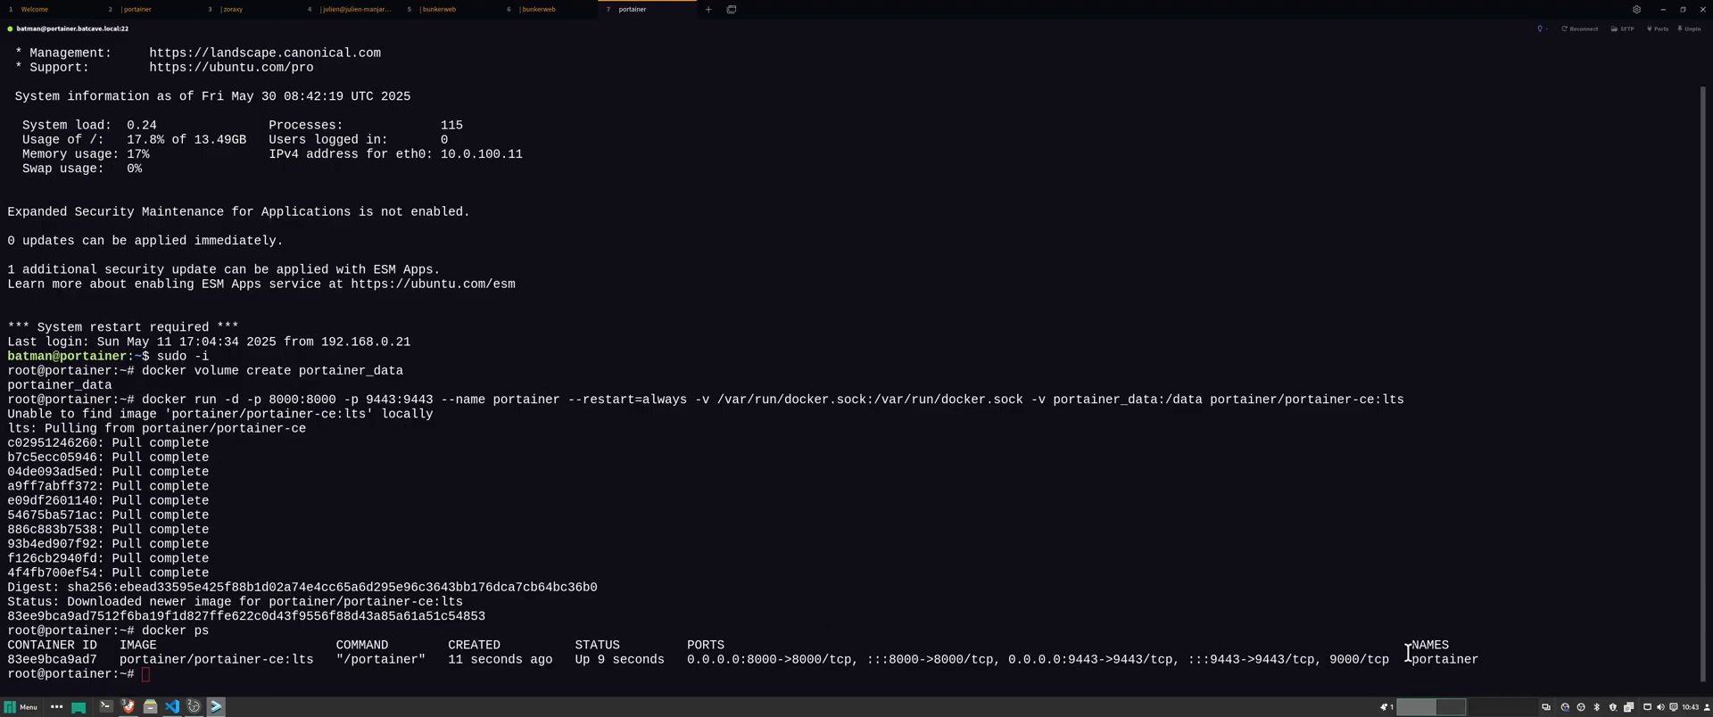
left_click_drag(1479, 660, 5, 658)
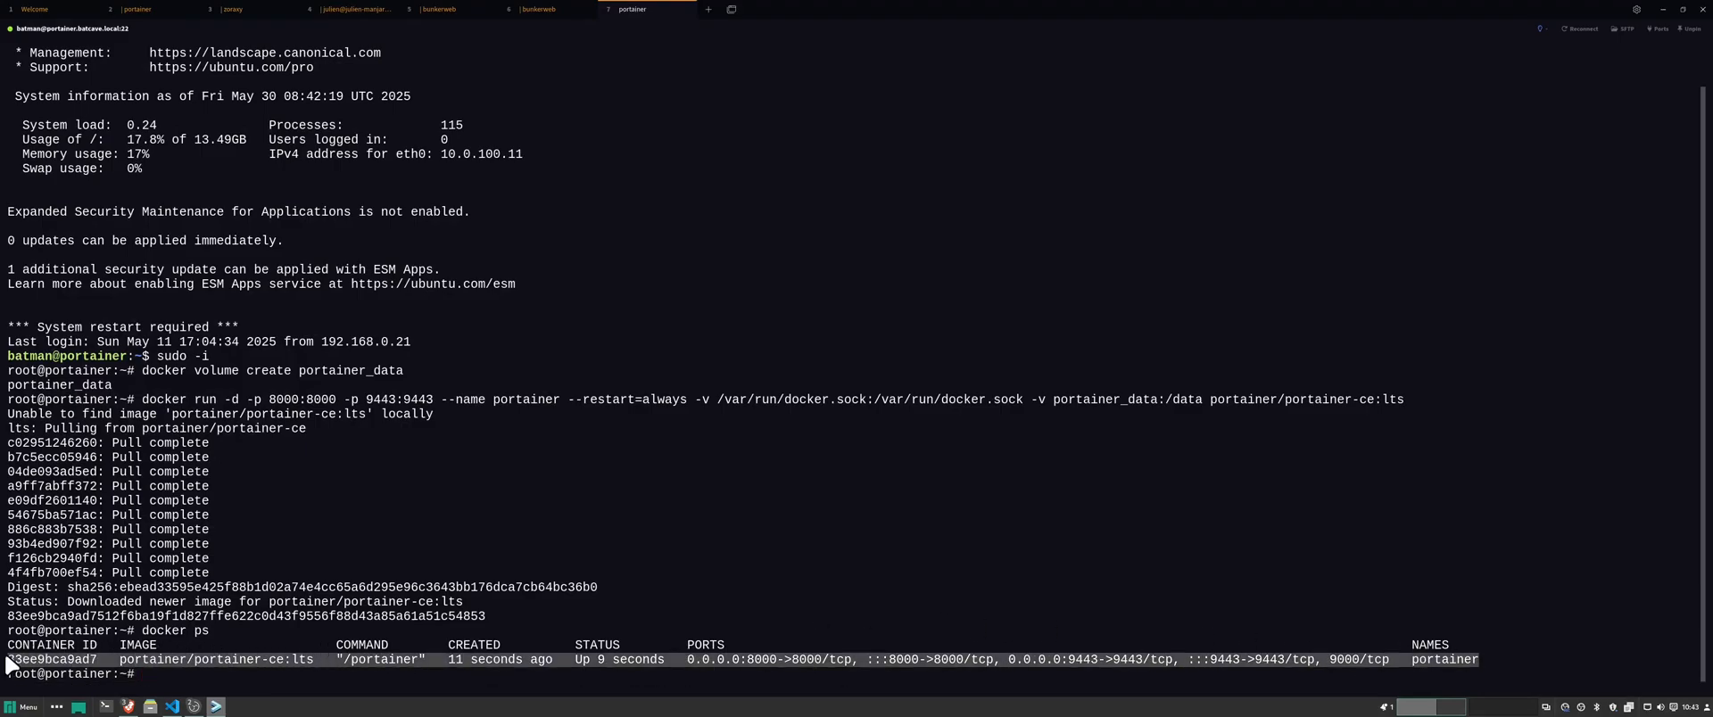
left_click(1662, 9)
left_click(394, 464)
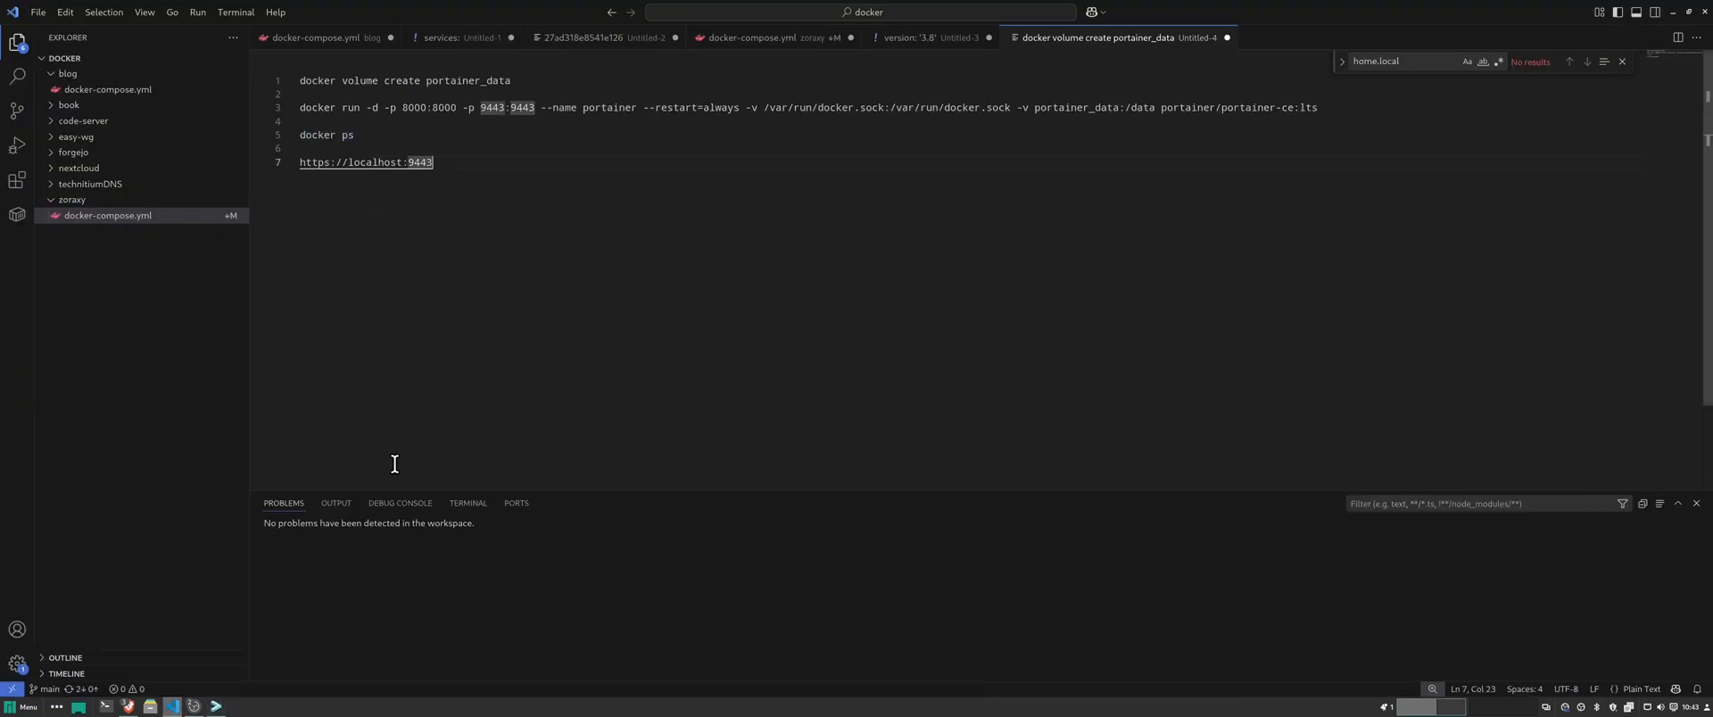
- Set VM 100's memory to 4096 MiB in its Hardware settings
left_click(1673, 12)
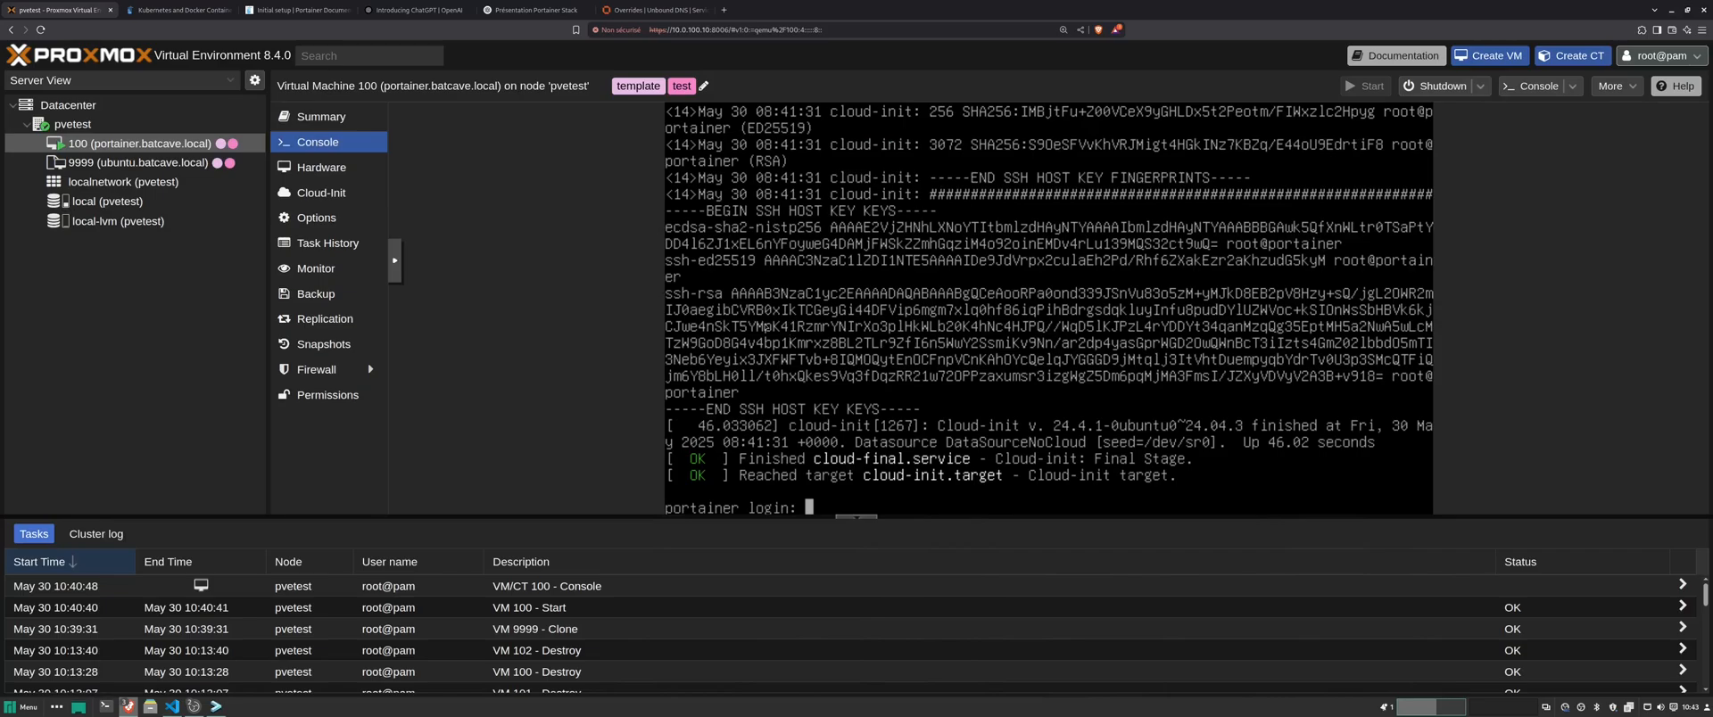
left_click(348, 168)
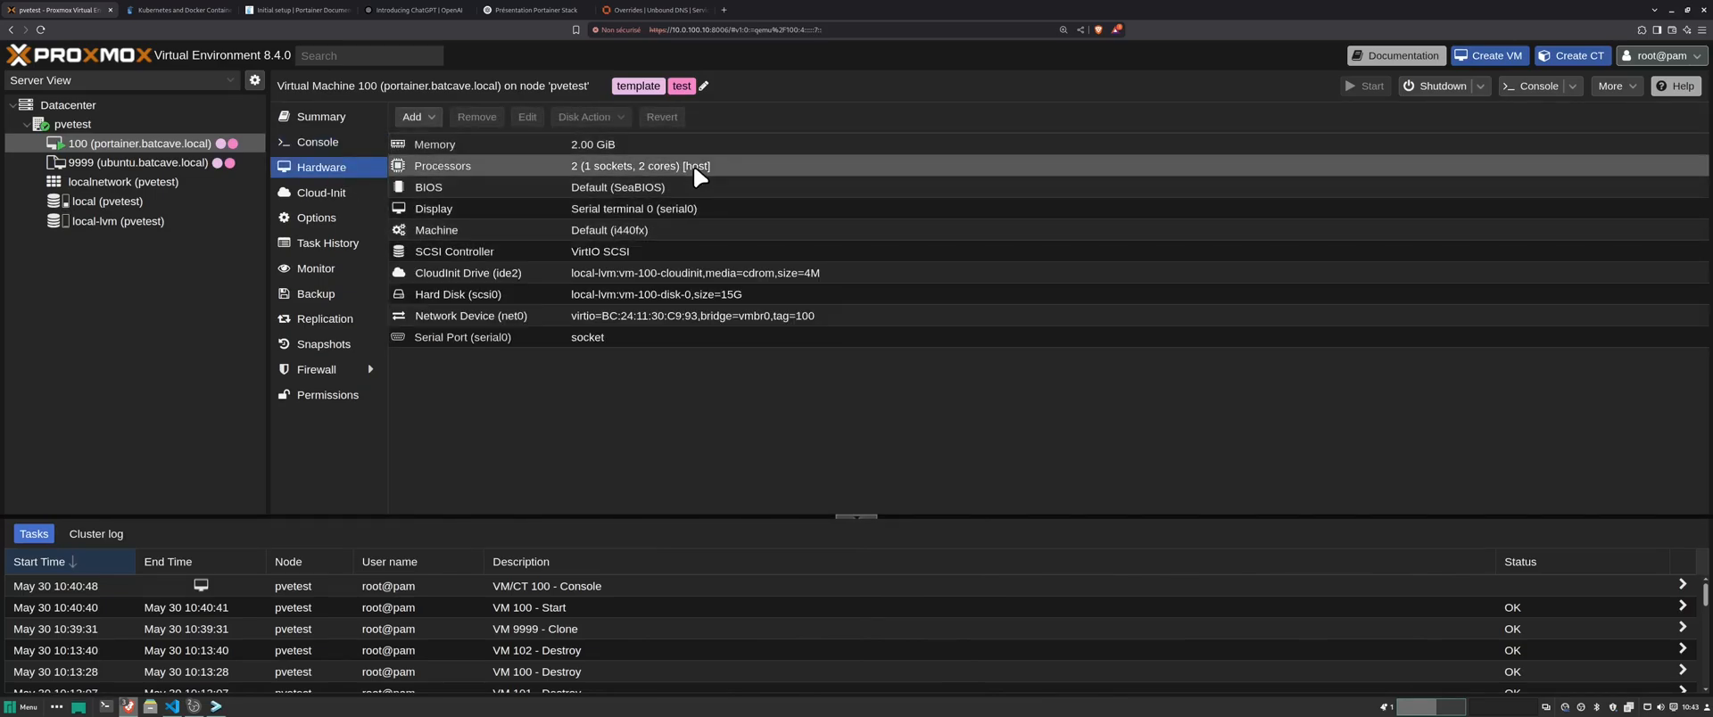
double_click(629, 147)
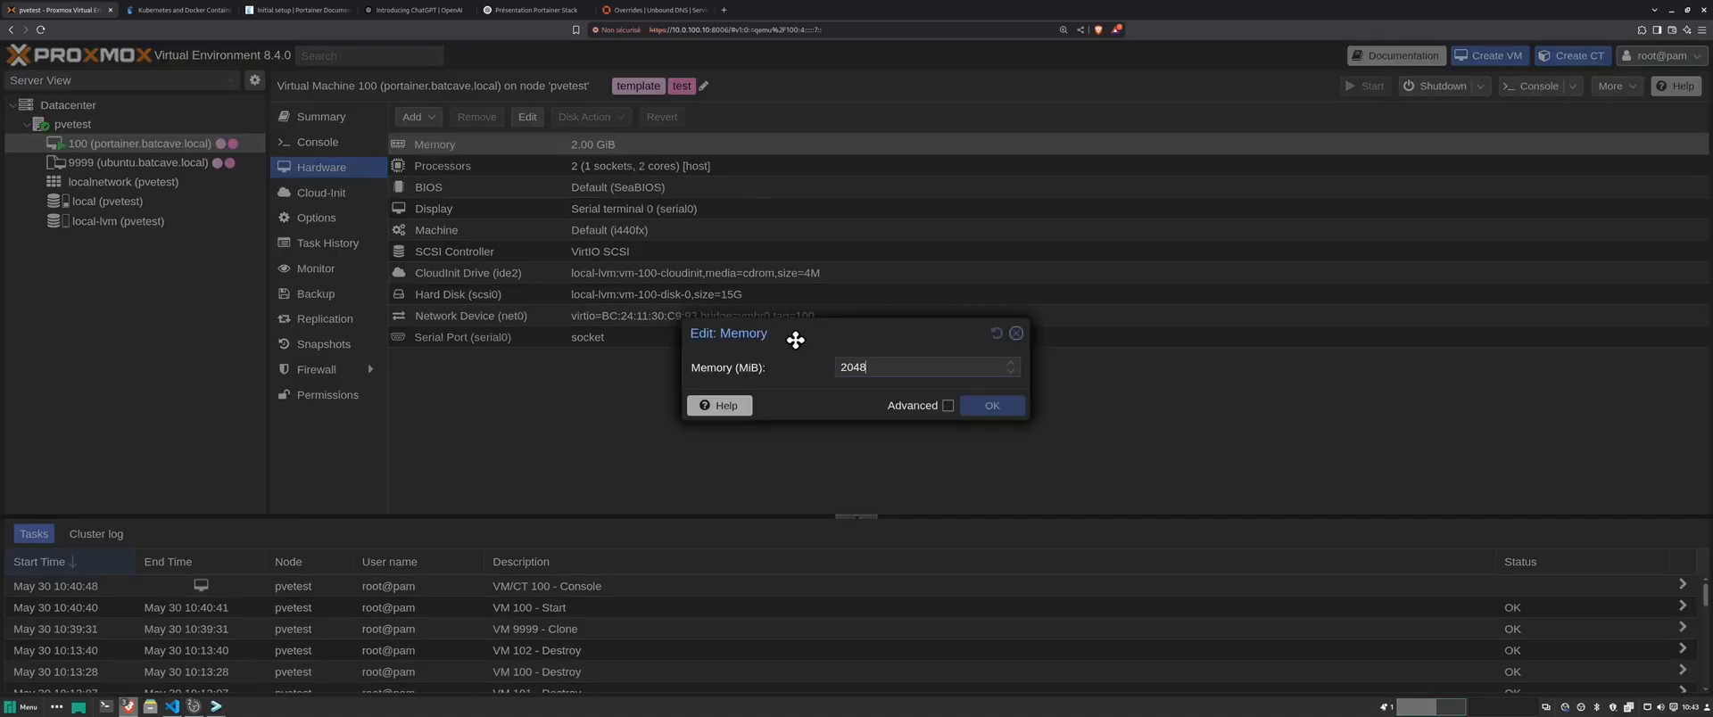
type("4096")
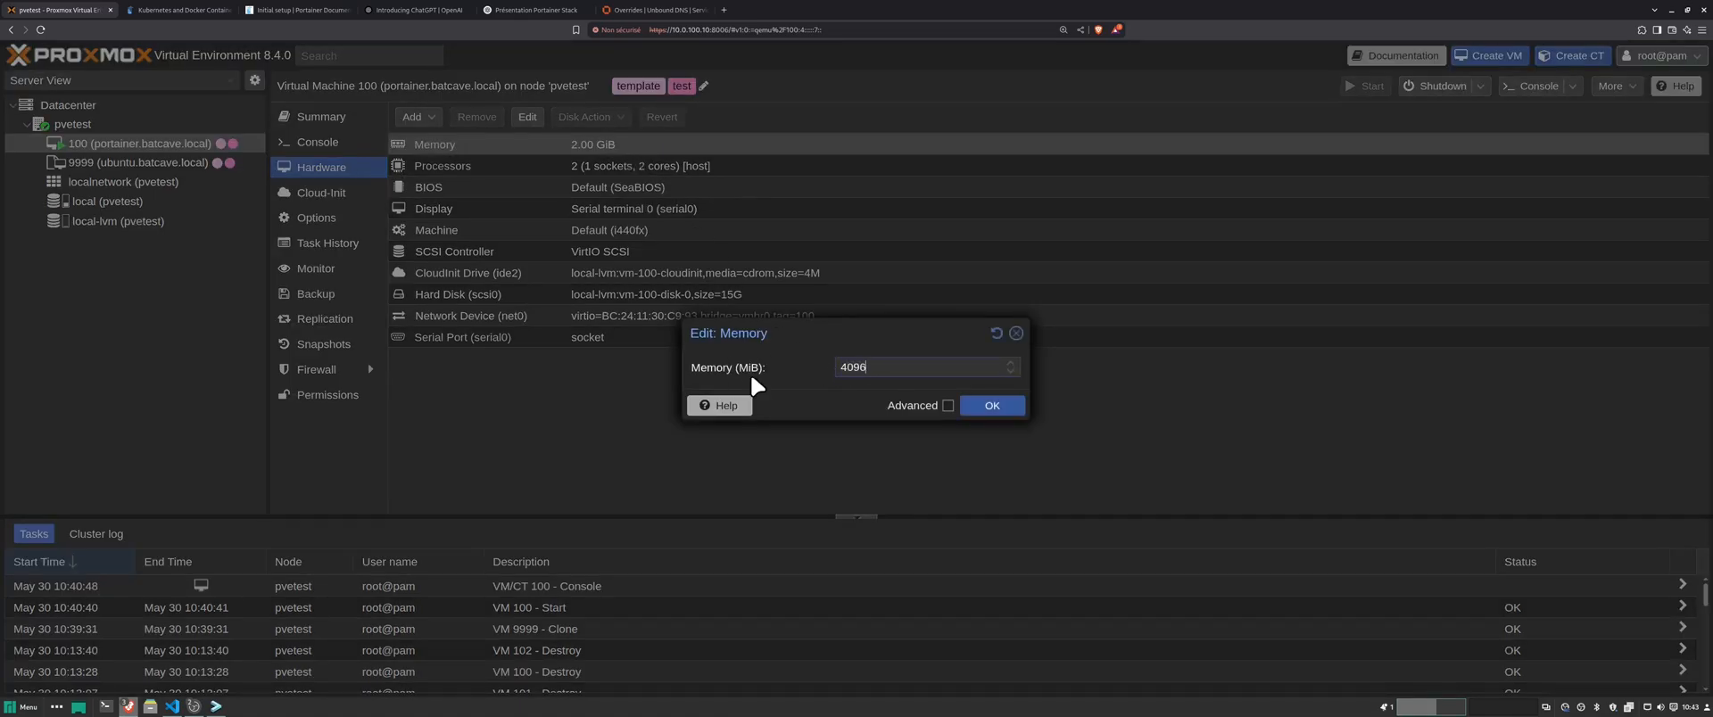
left_click(994, 406)
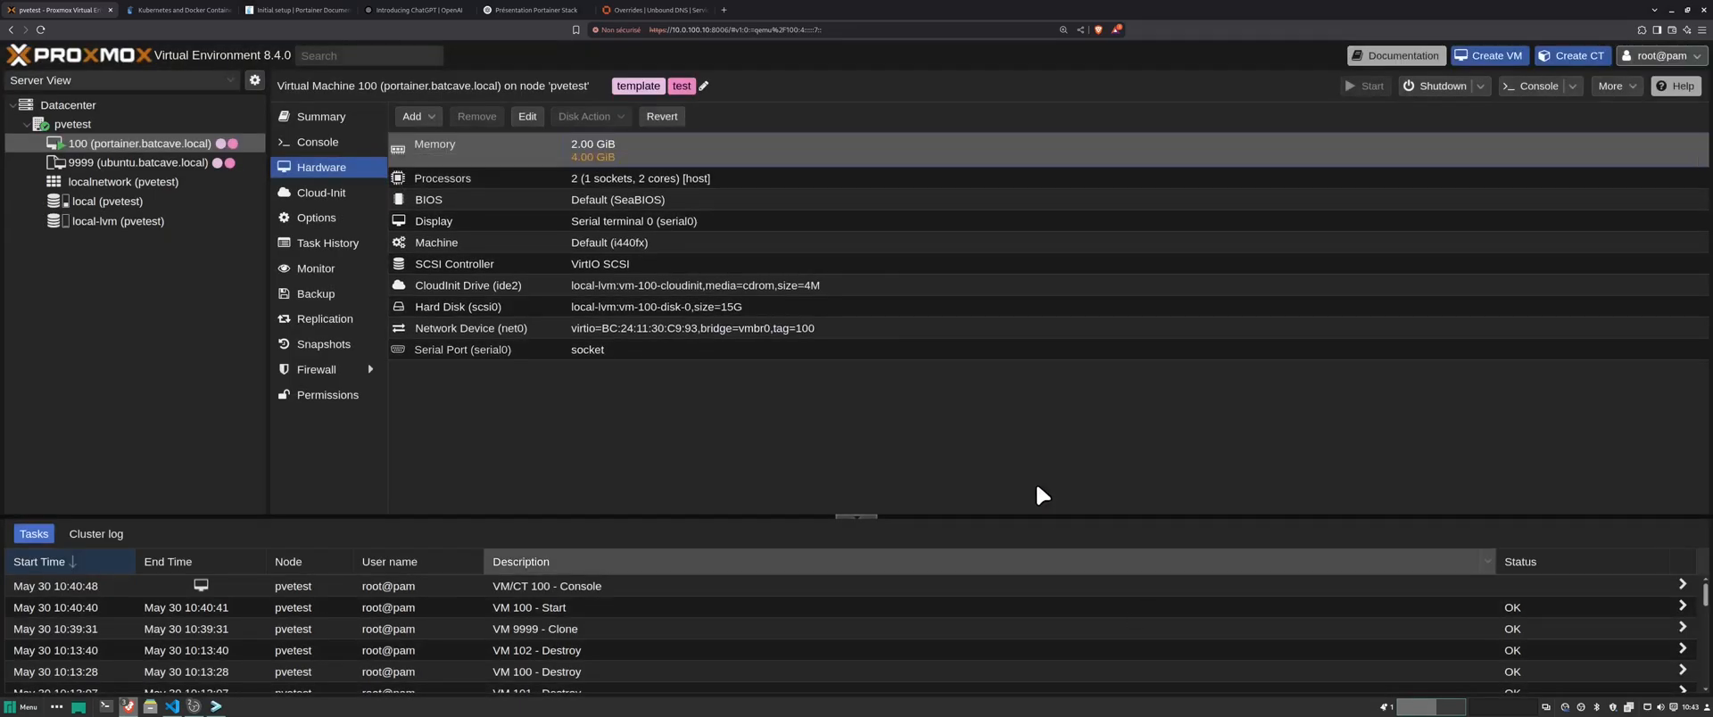
right_click(211, 143)
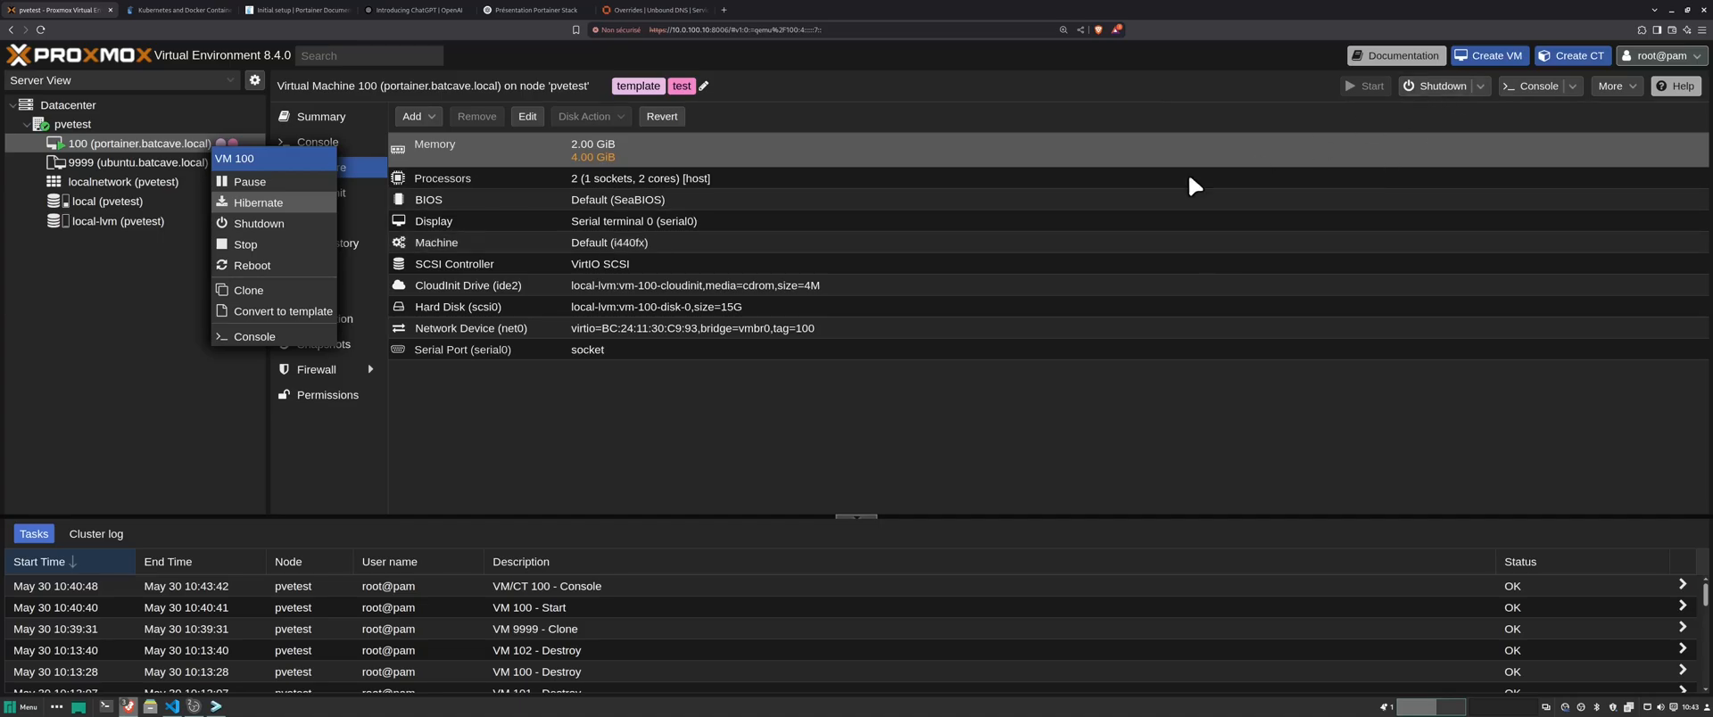
- Note VM 100's IP 10.0.100.11, then shut the VM down and start it again
left_click(329, 130)
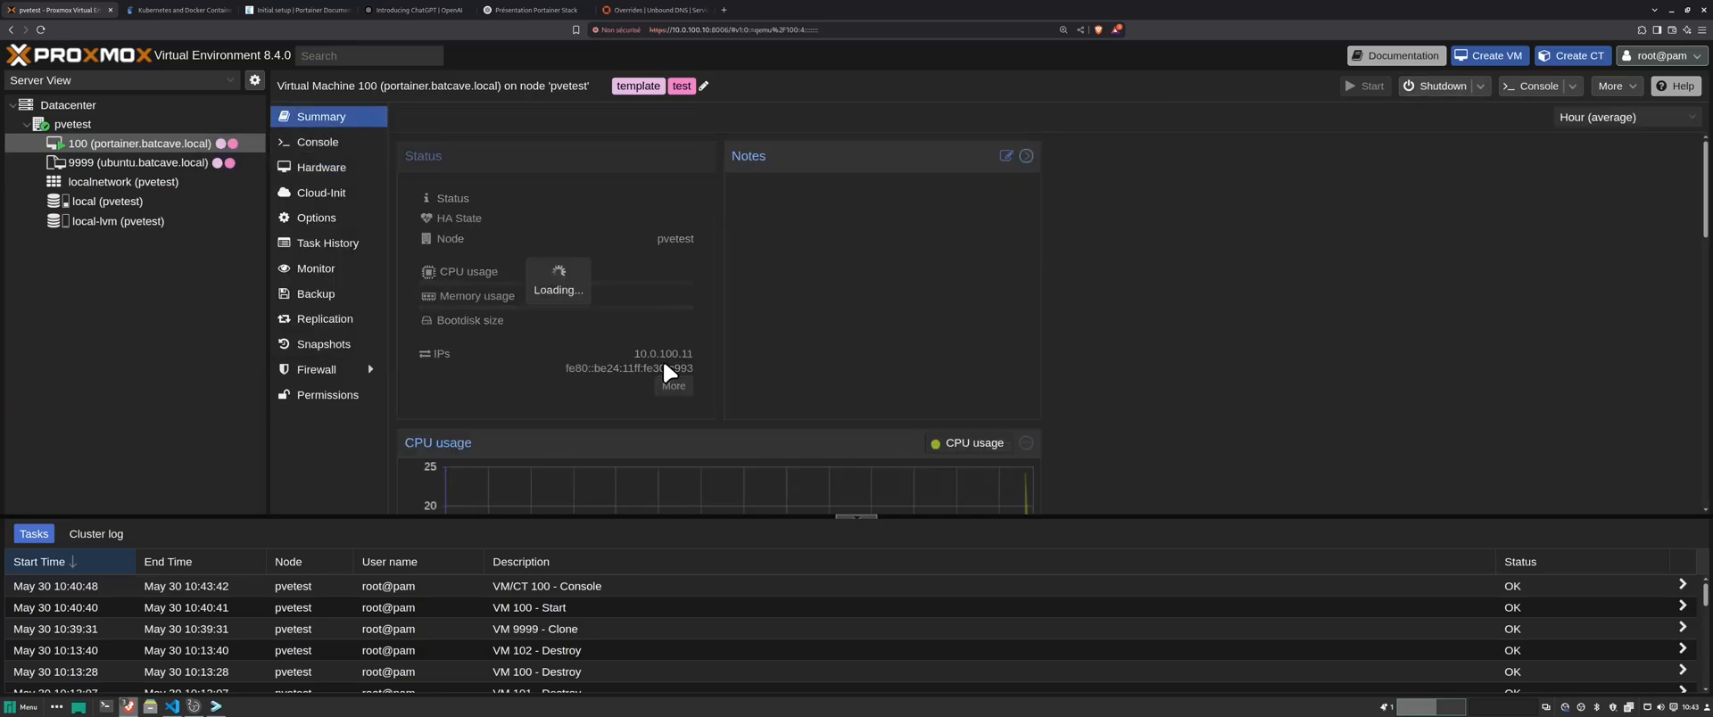
left_click_drag(633, 351, 694, 357)
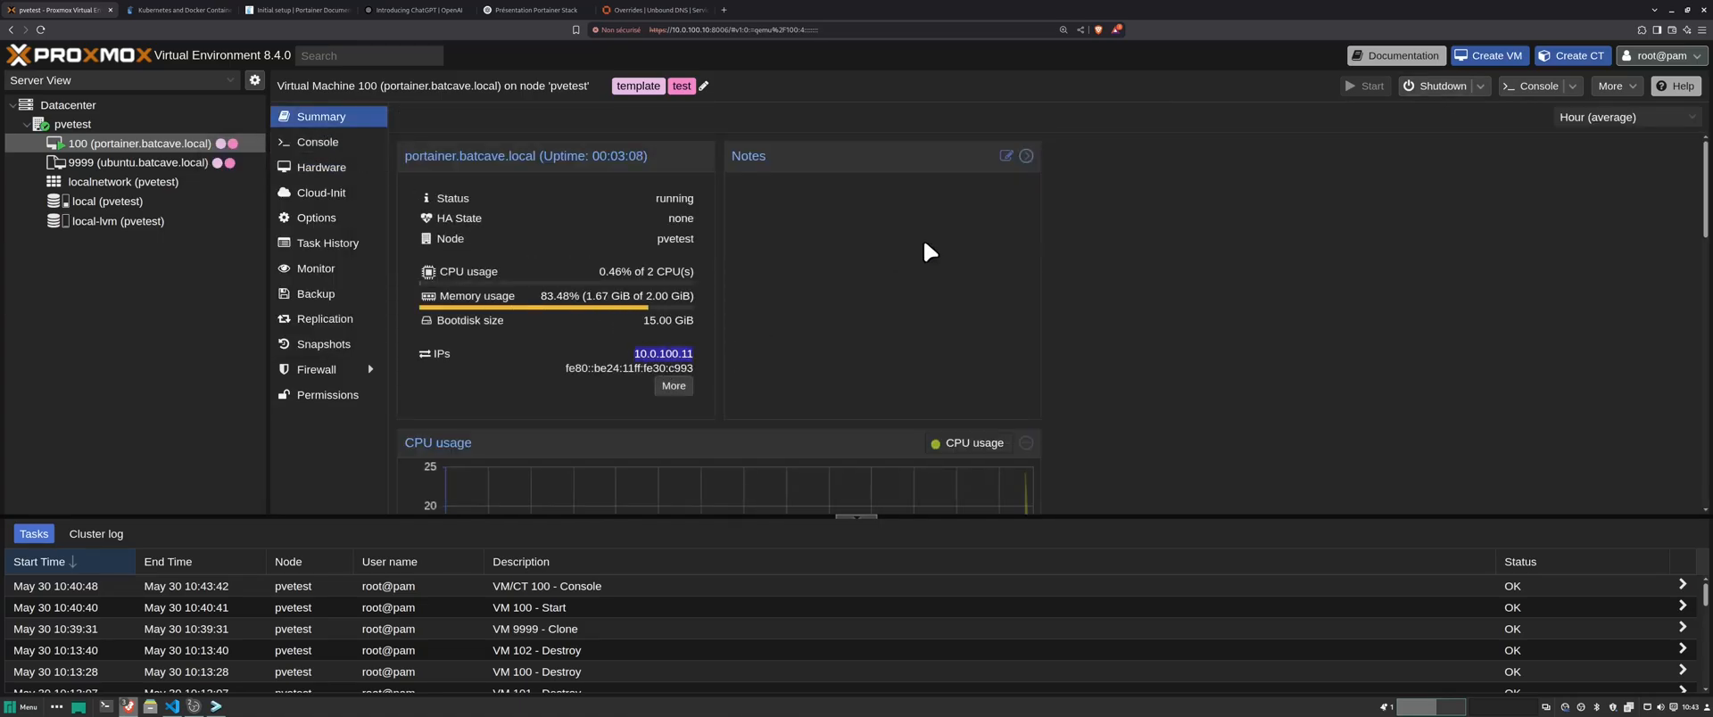
left_click(1432, 86)
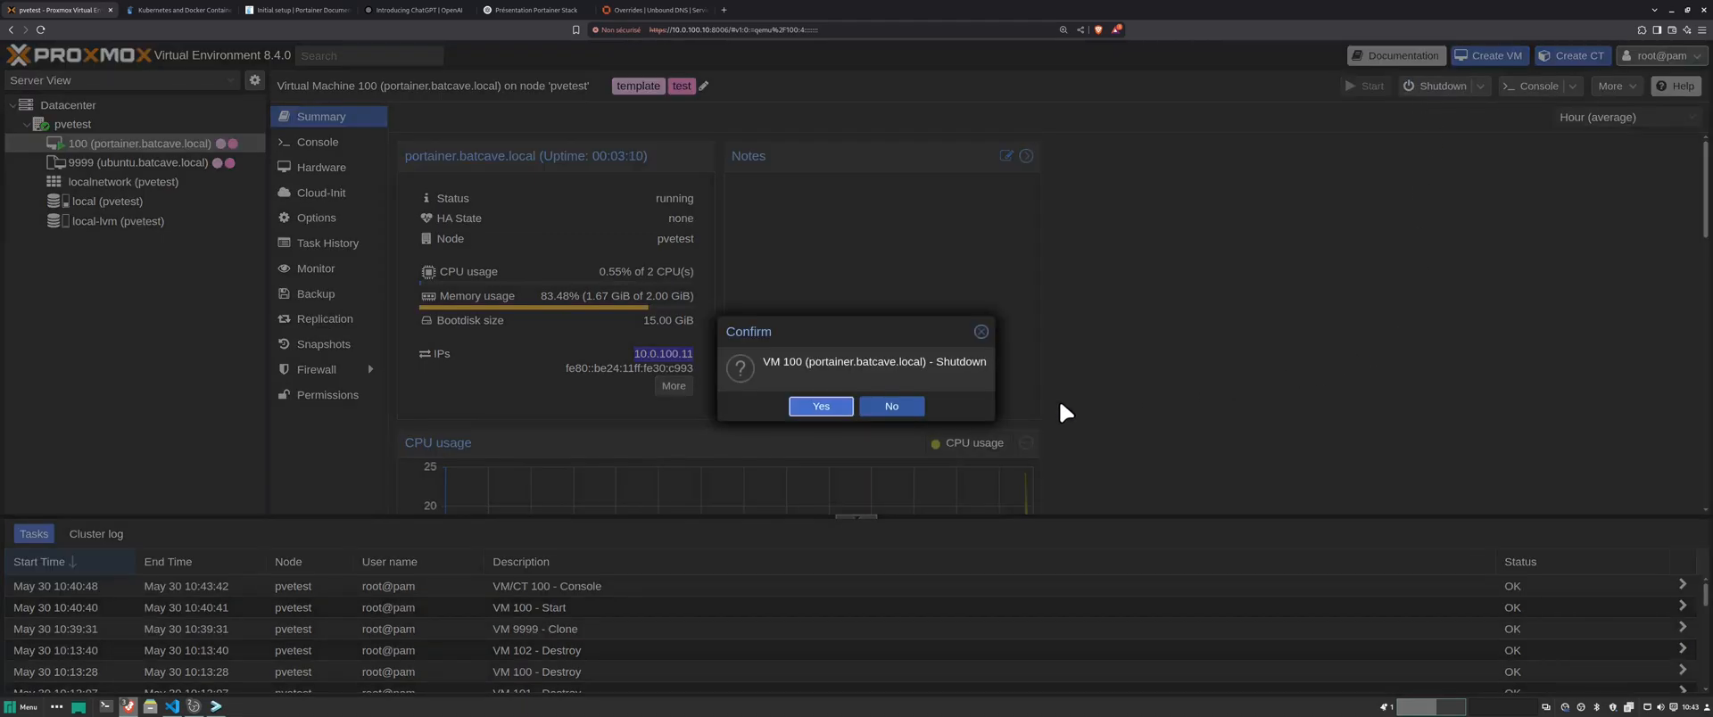
left_click(787, 406)
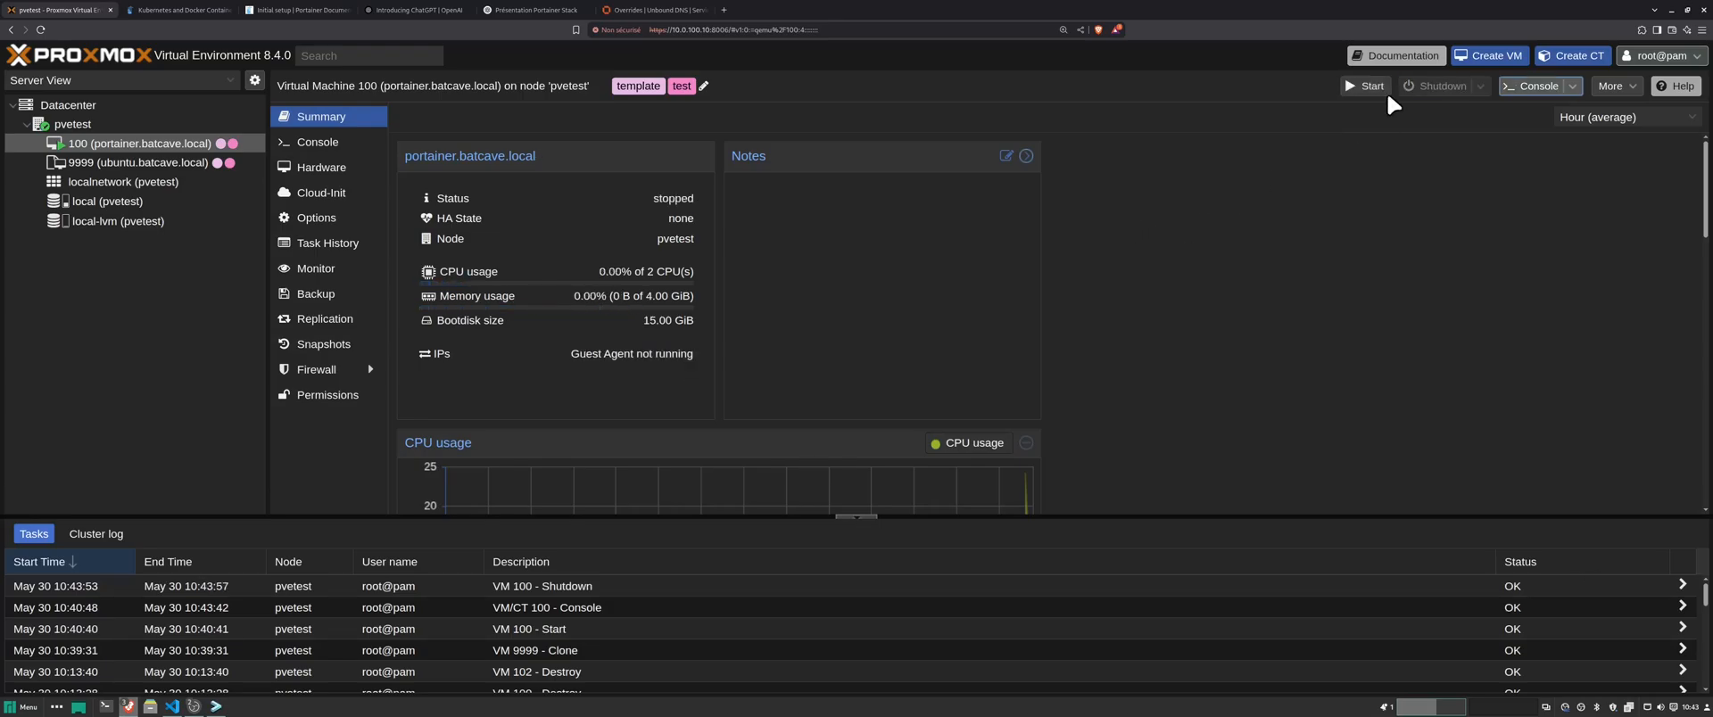
left_click(1354, 91)
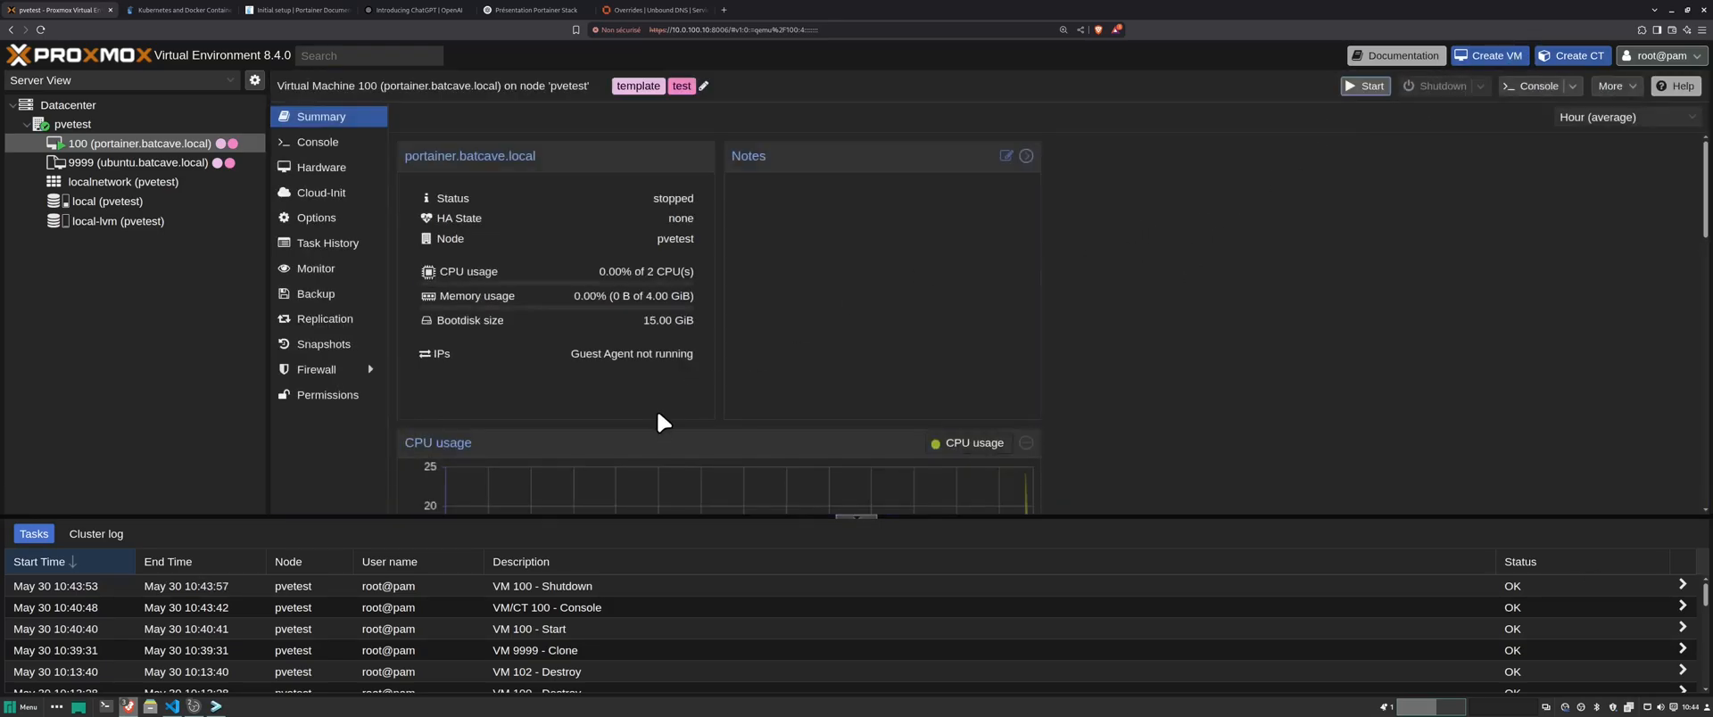
left_click(216, 709)
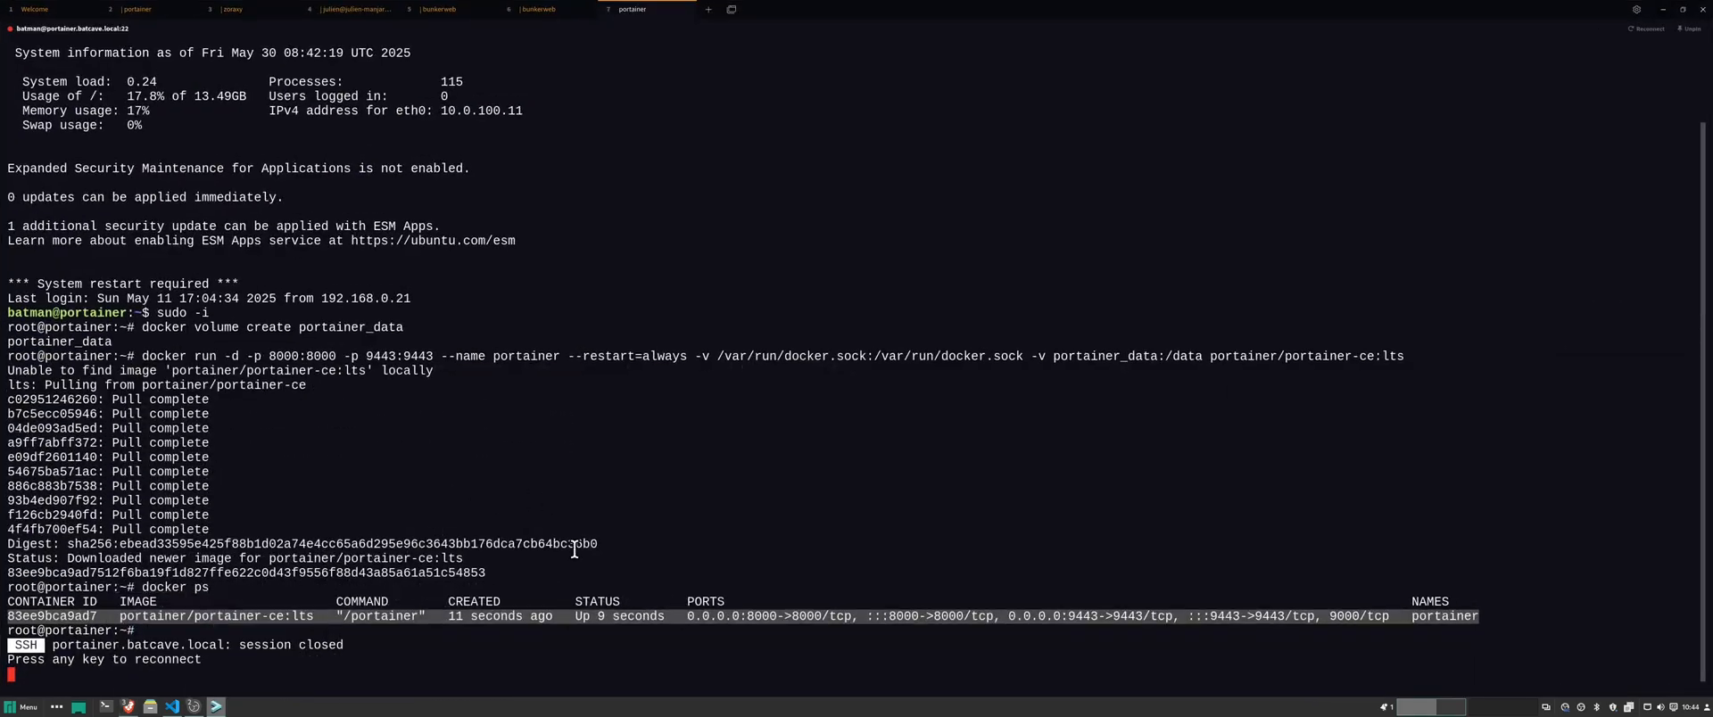
left_click(630, 504)
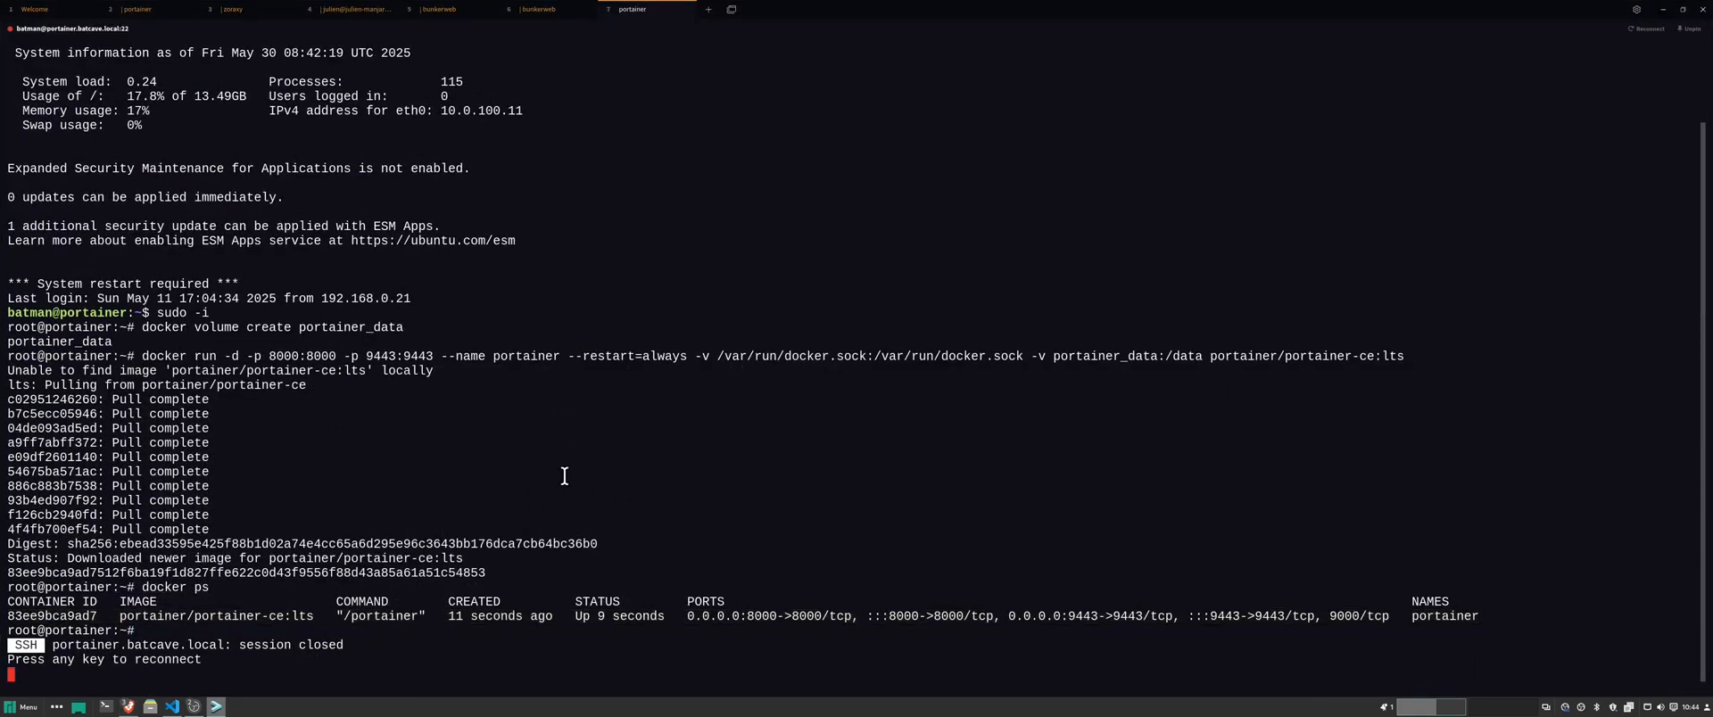
left_click(1662, 9)
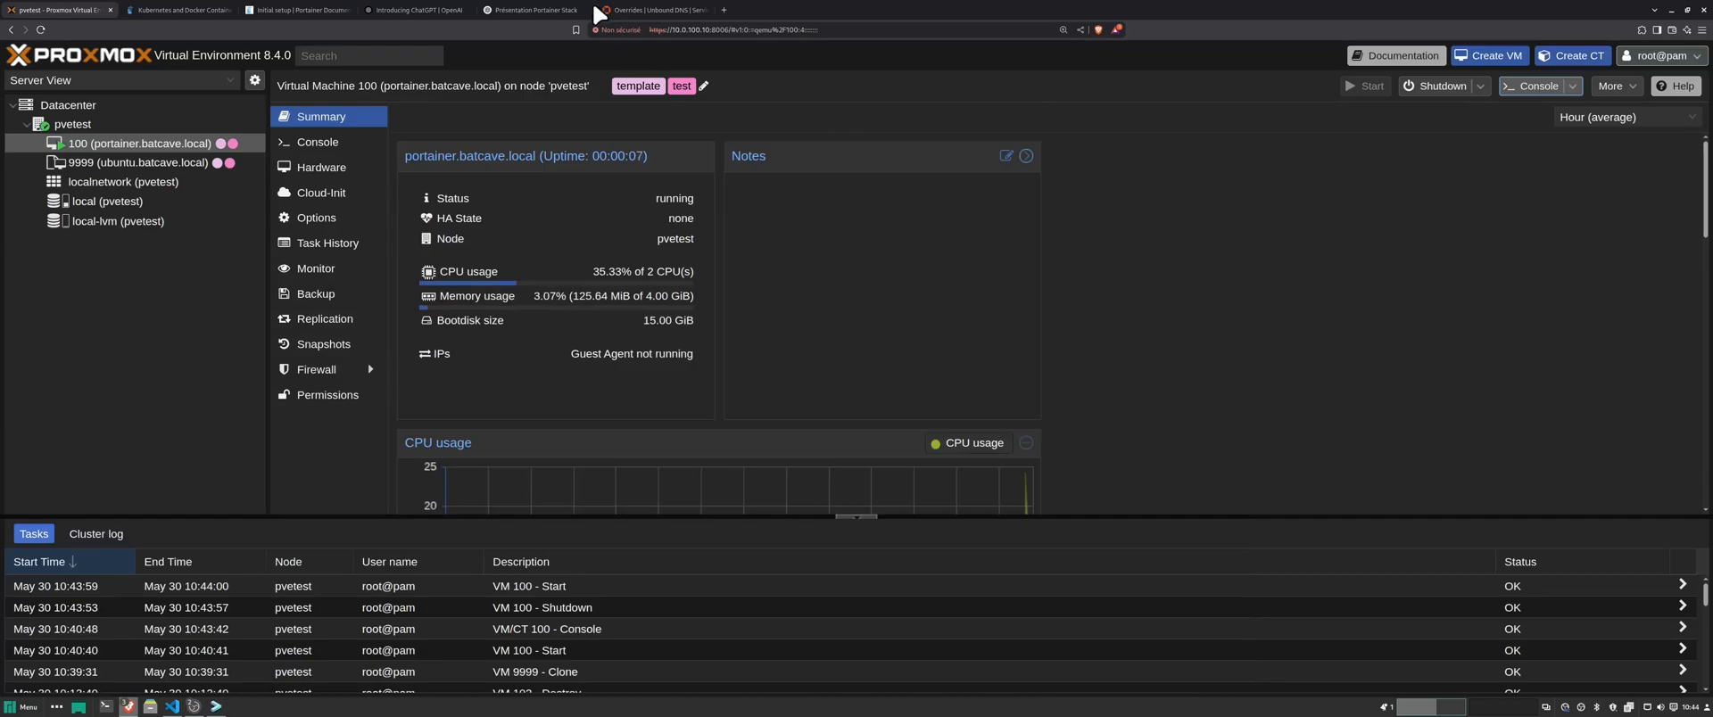
- Close the Présentation Portainer Stack chat tab and scroll the Initial setup docs
left_click(535, 7)
scroll(803, 311, "up", 1)
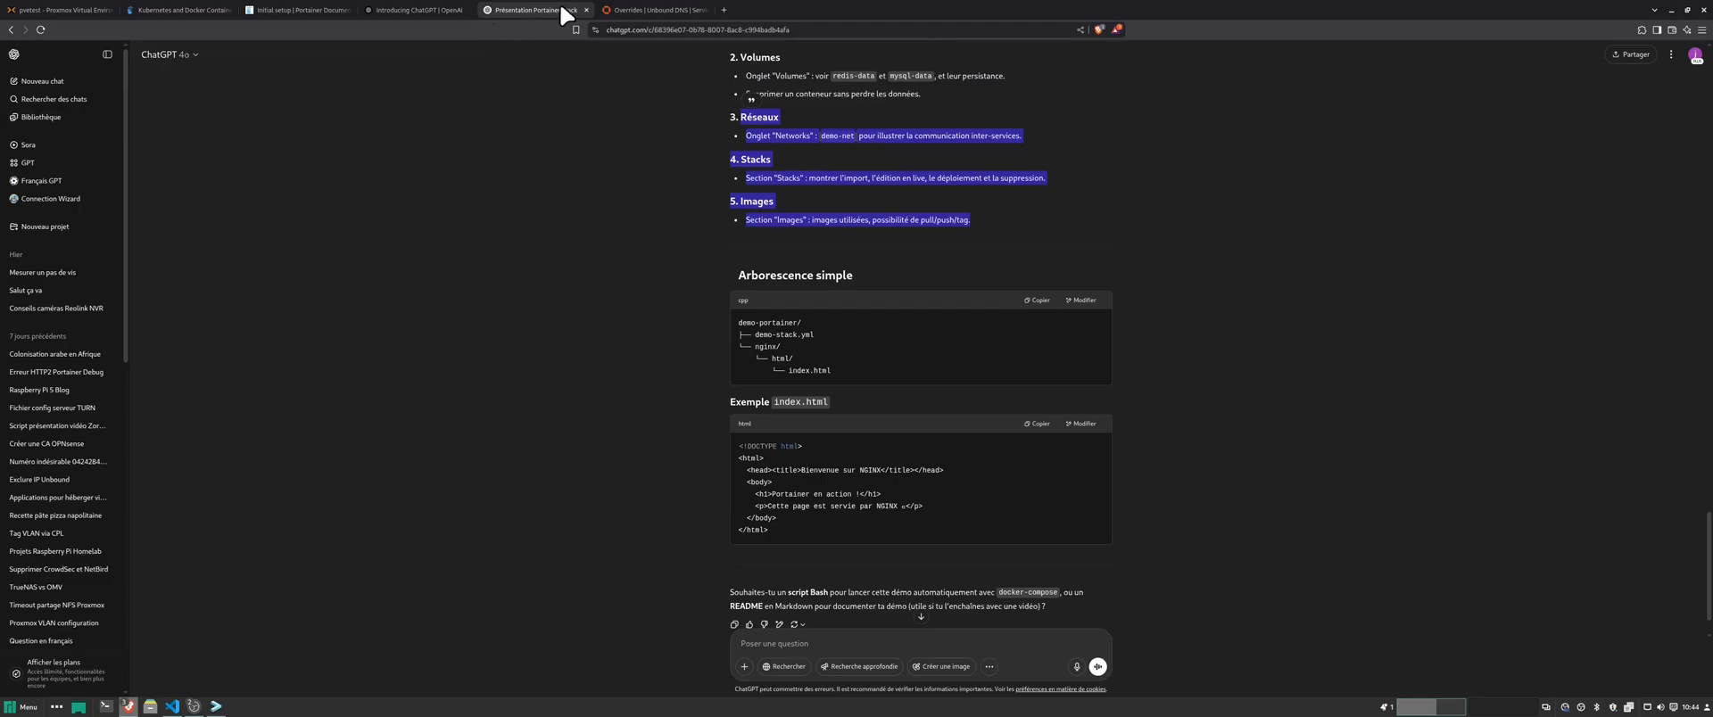
left_click(585, 10)
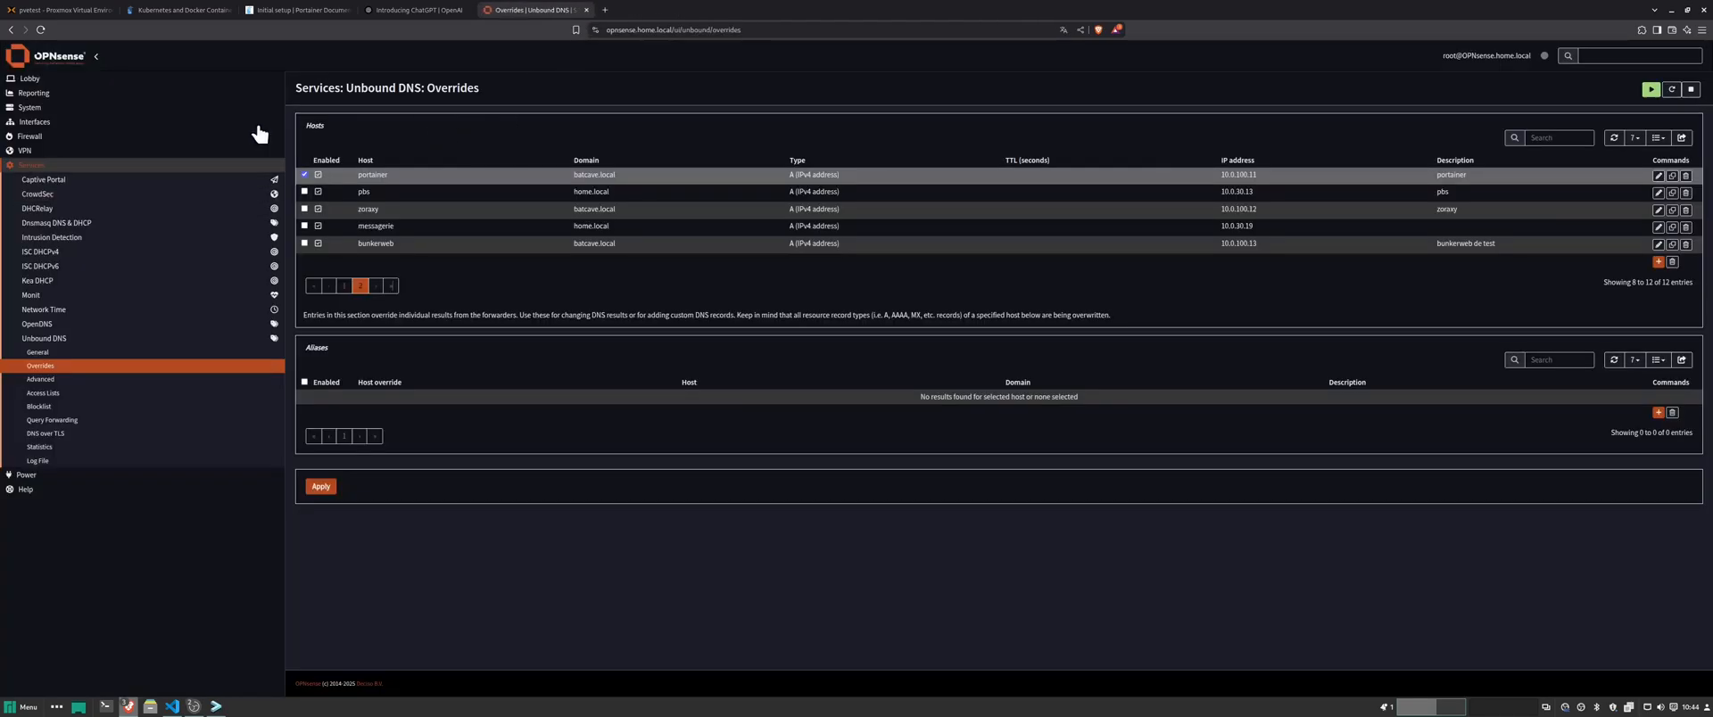
left_click(270, 9)
scroll(844, 348, "down", 6)
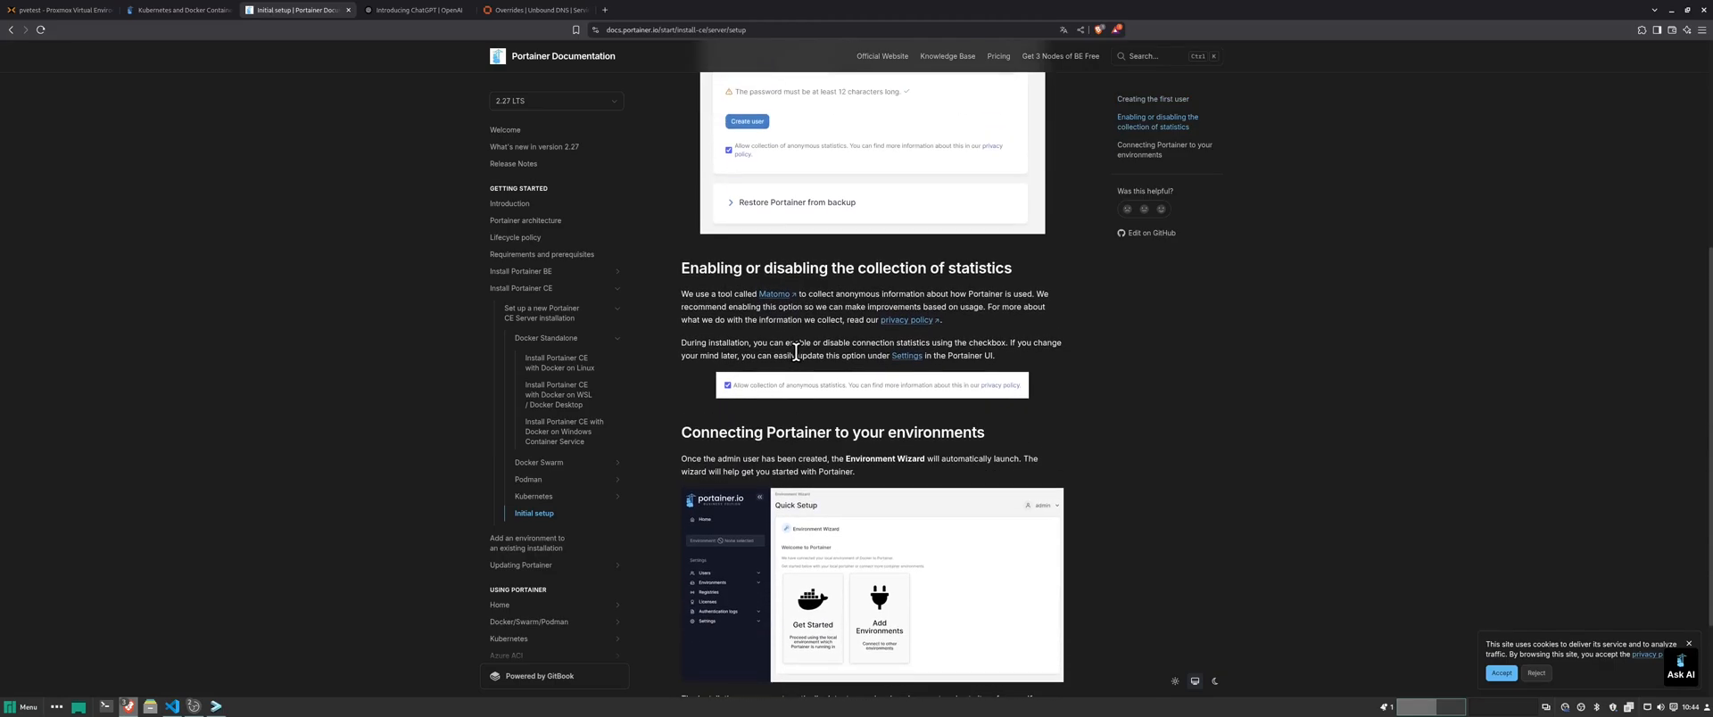
scroll(800, 360, "down", 2)
scroll(800, 360, "down", 1)
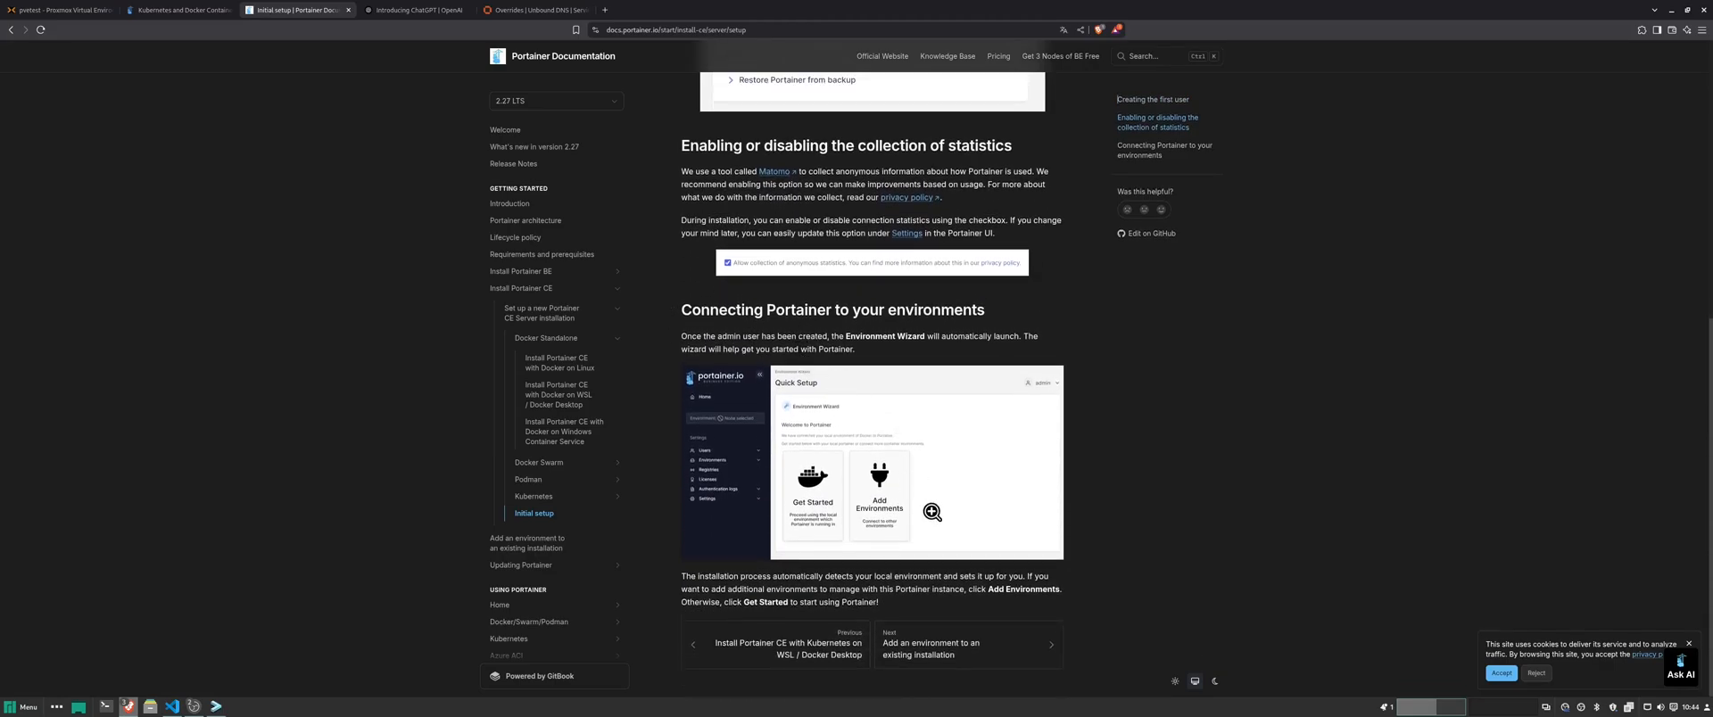
- Browse ahead to Add an environment and Updating Portainer, then return to Add an environment
left_click(929, 675)
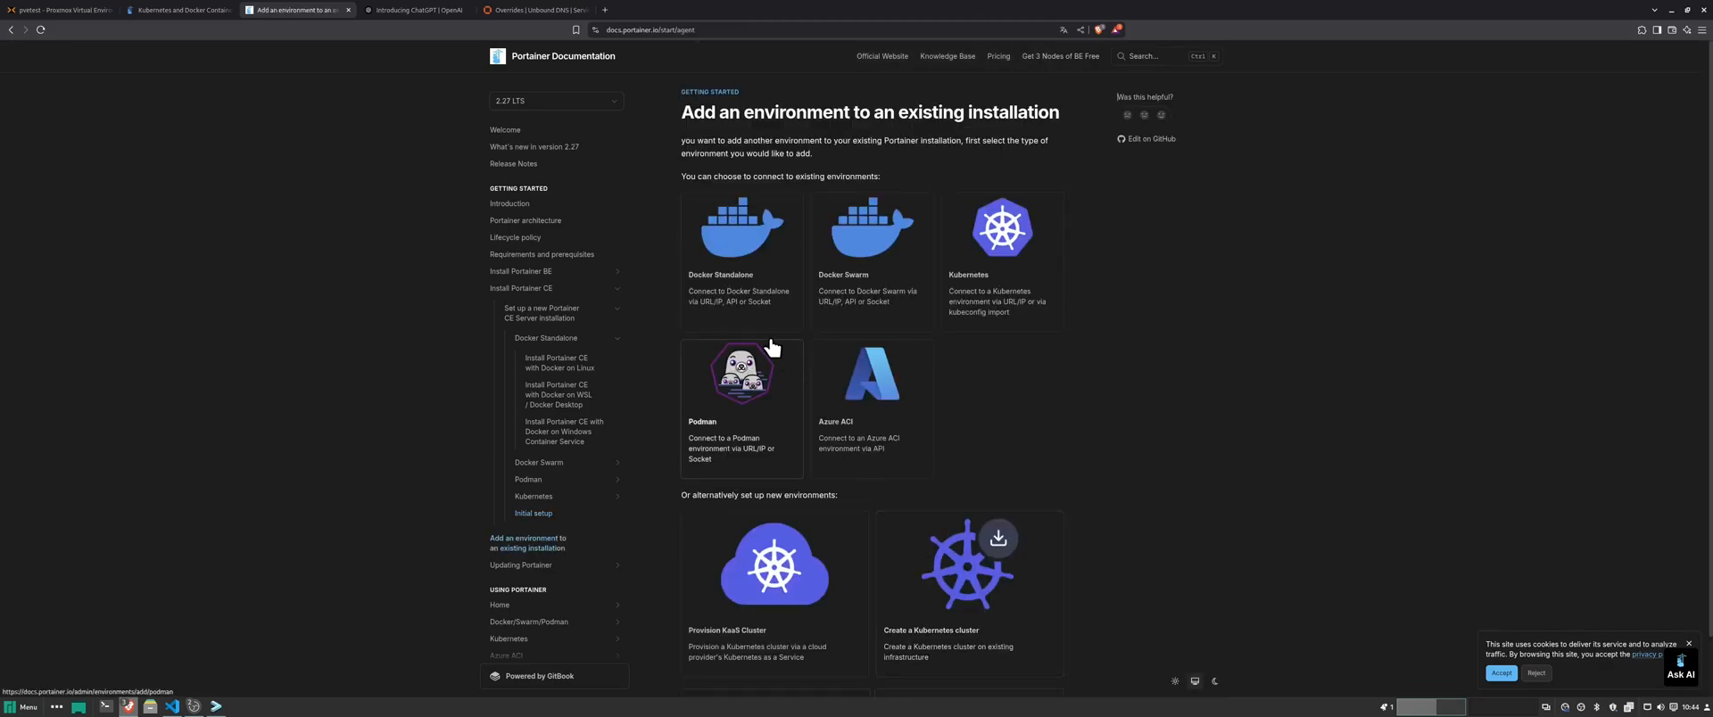
scroll(1005, 323, "down", 2)
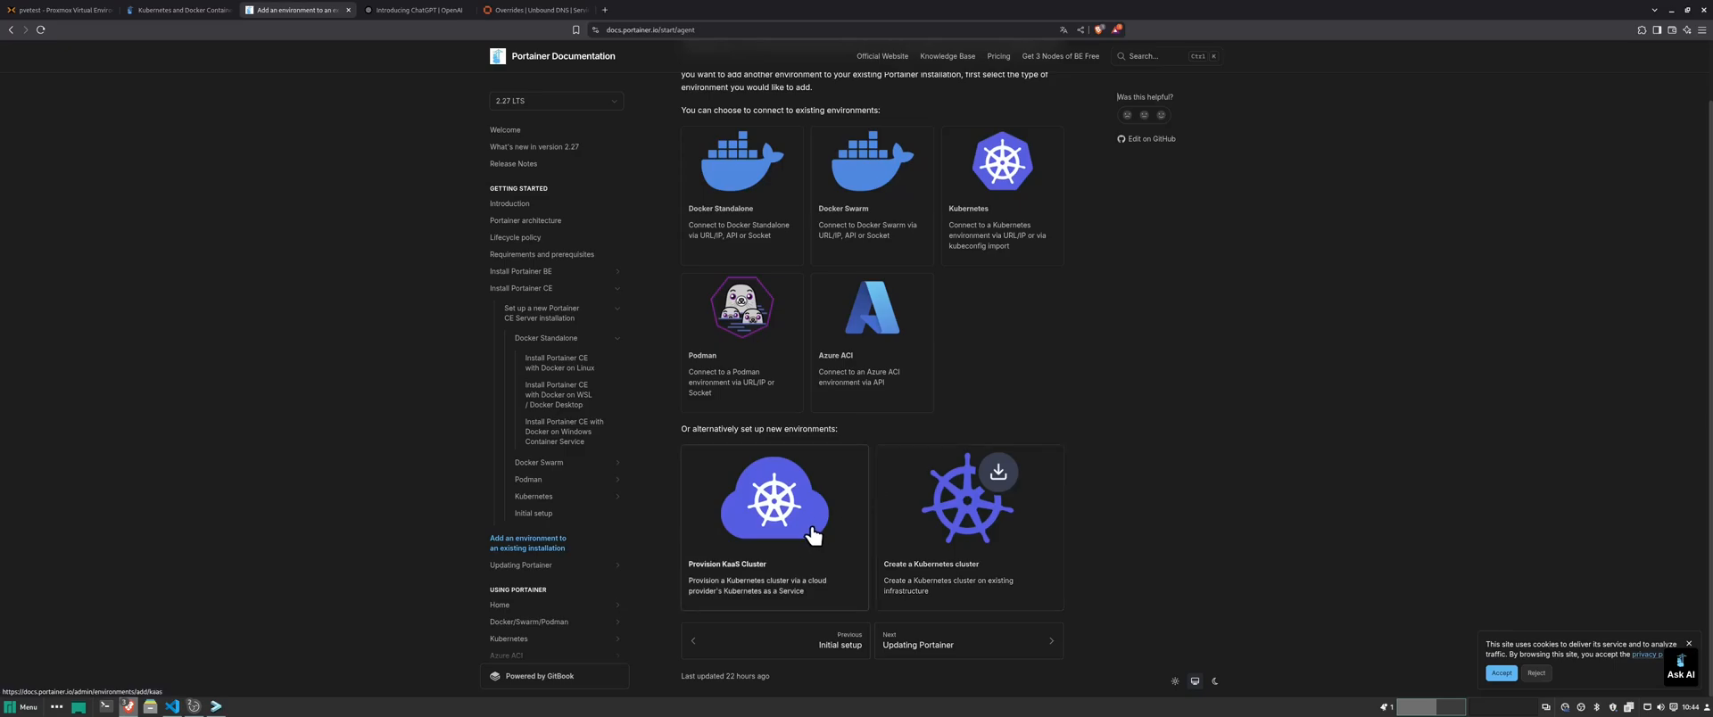
left_click(979, 657)
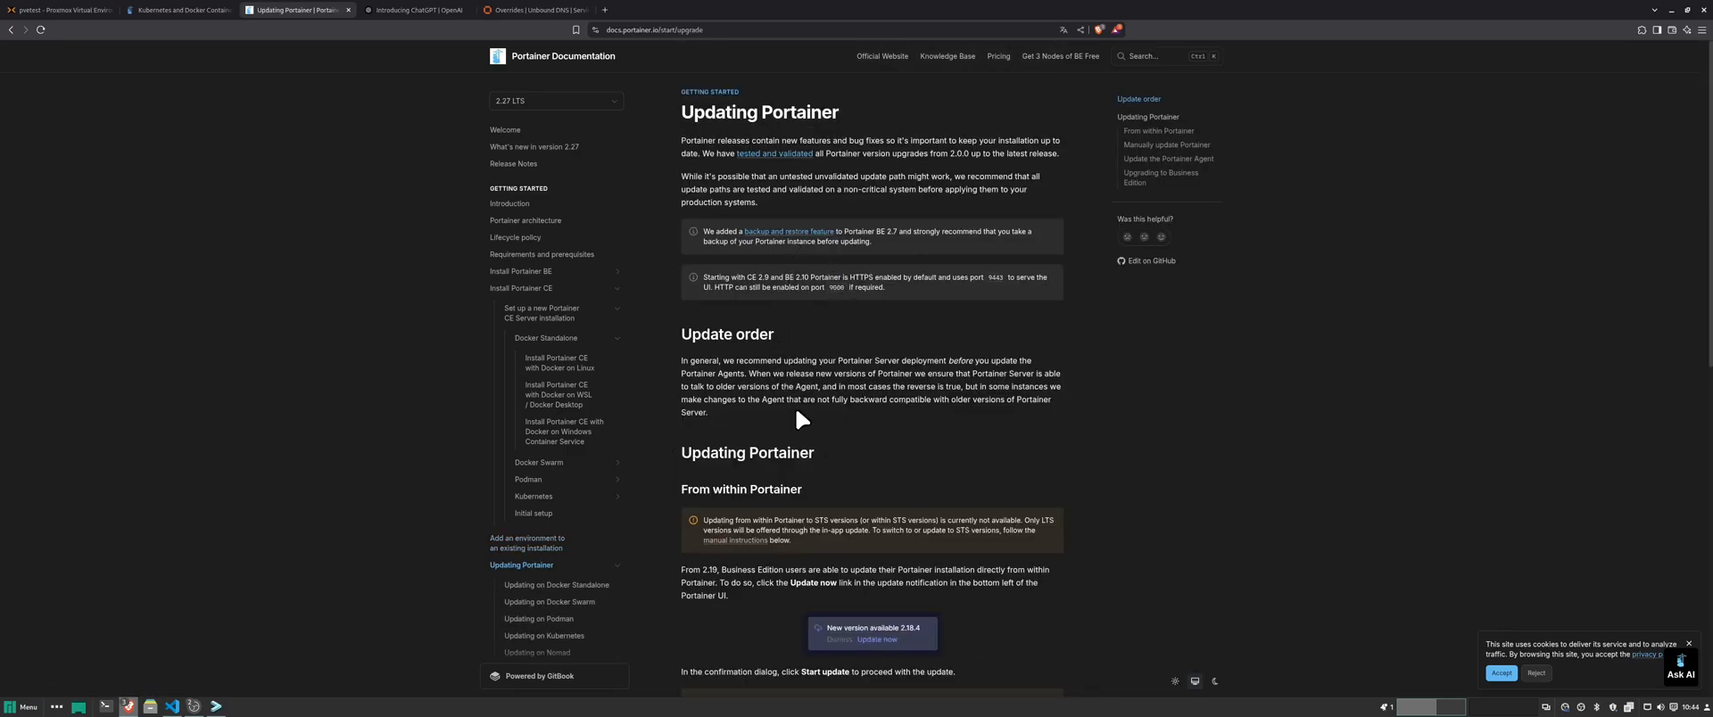
scroll(796, 407, "down", 2)
scroll(805, 420, "down", 1)
scroll(805, 424, "down", 1)
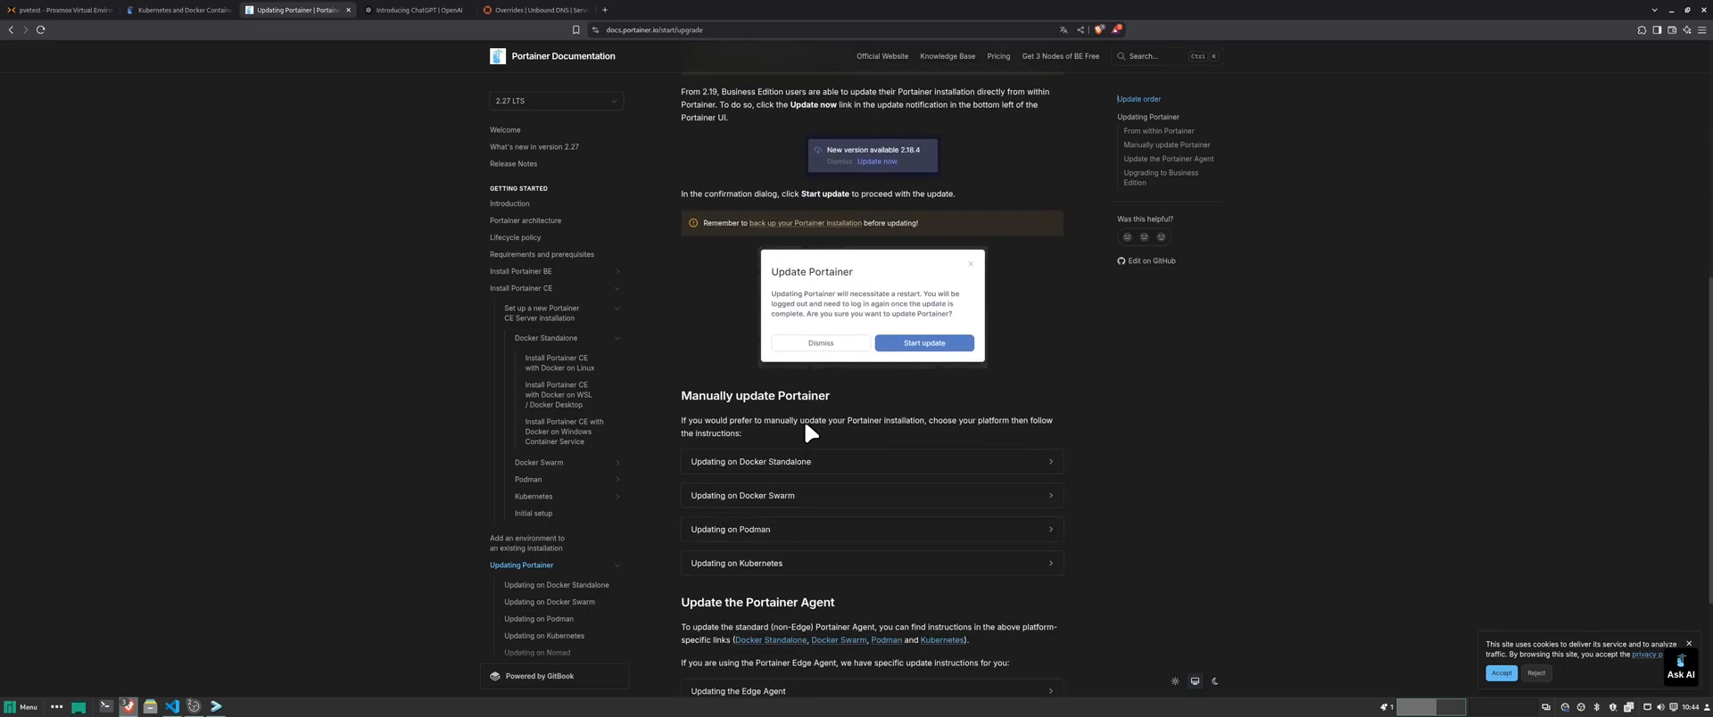
scroll(805, 423, "down", 2)
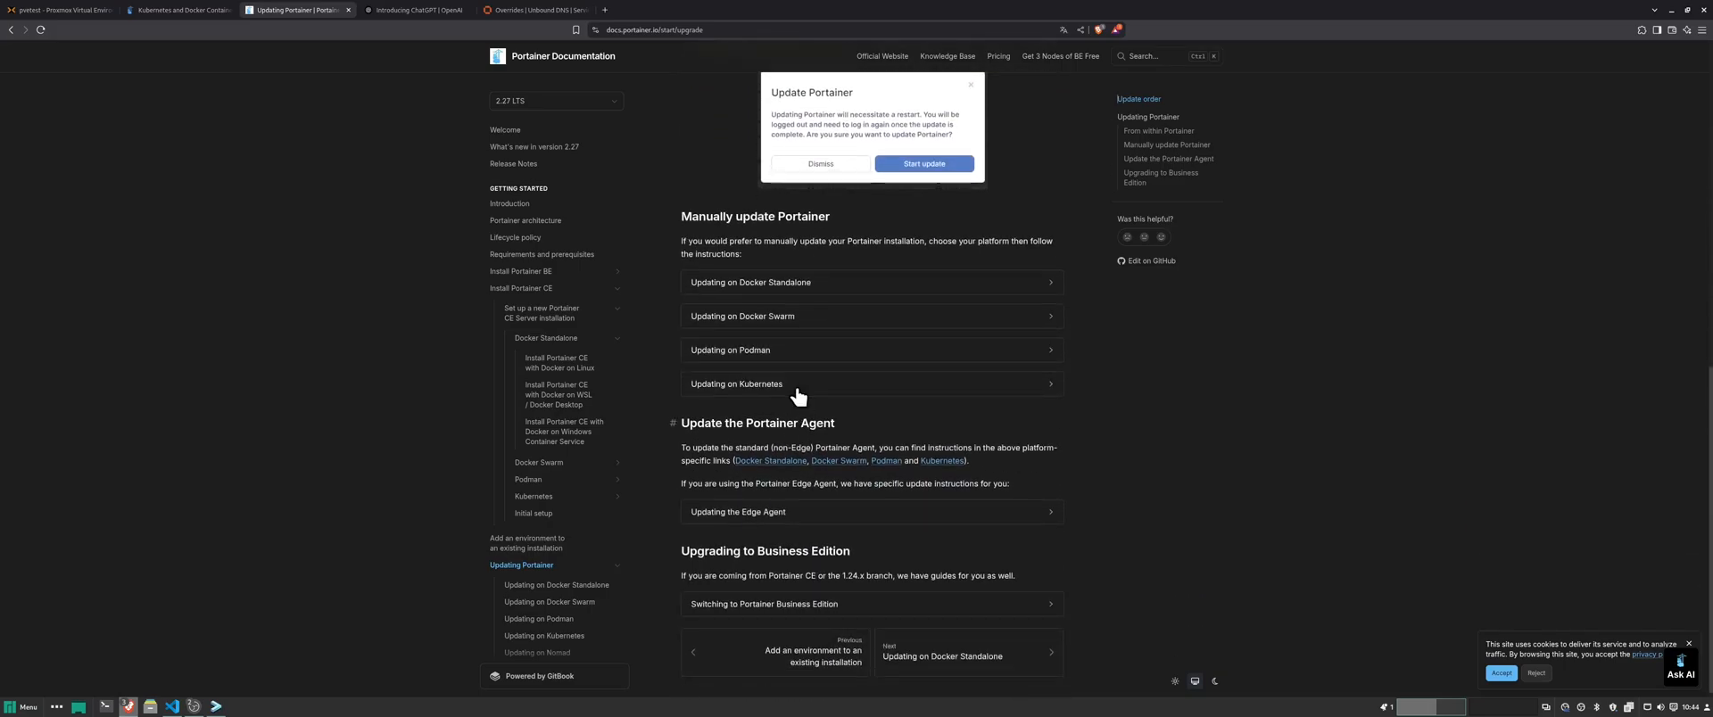
scroll(809, 436, "down", 1)
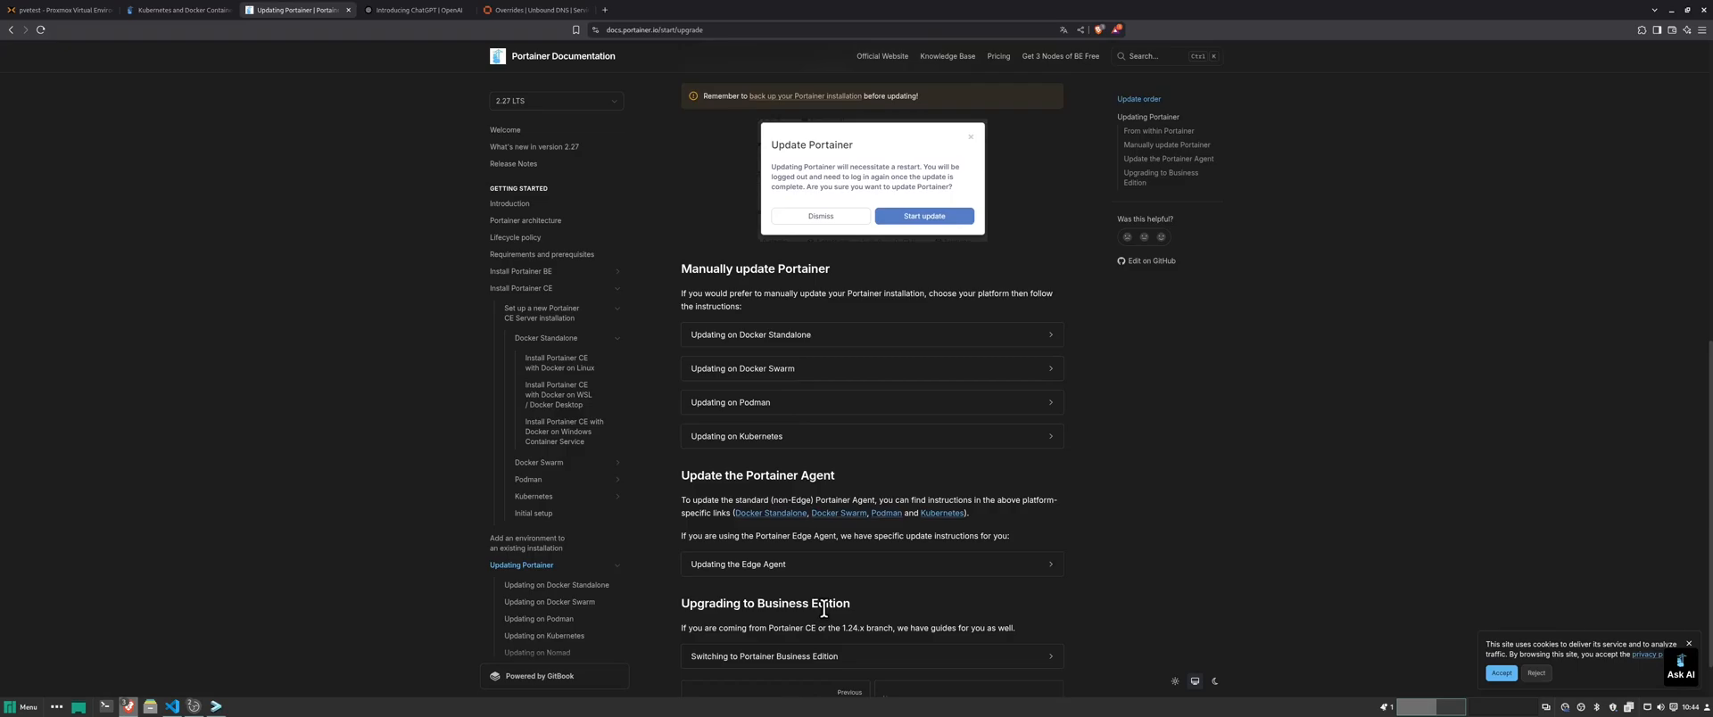
left_click(806, 668)
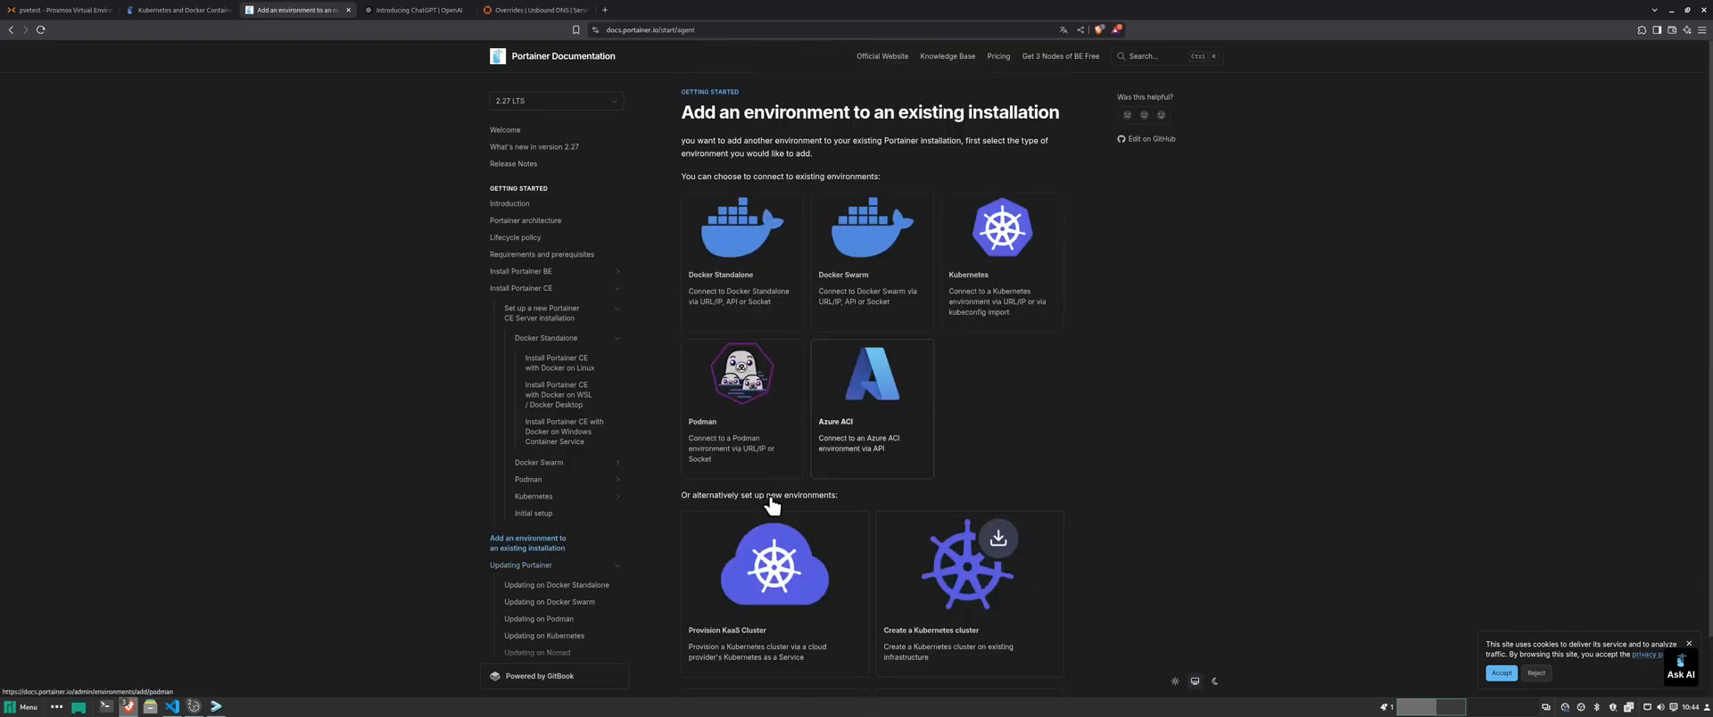
scroll(748, 591, "down", 2)
- Return to the Initial setup article and scroll through it
left_click(758, 646)
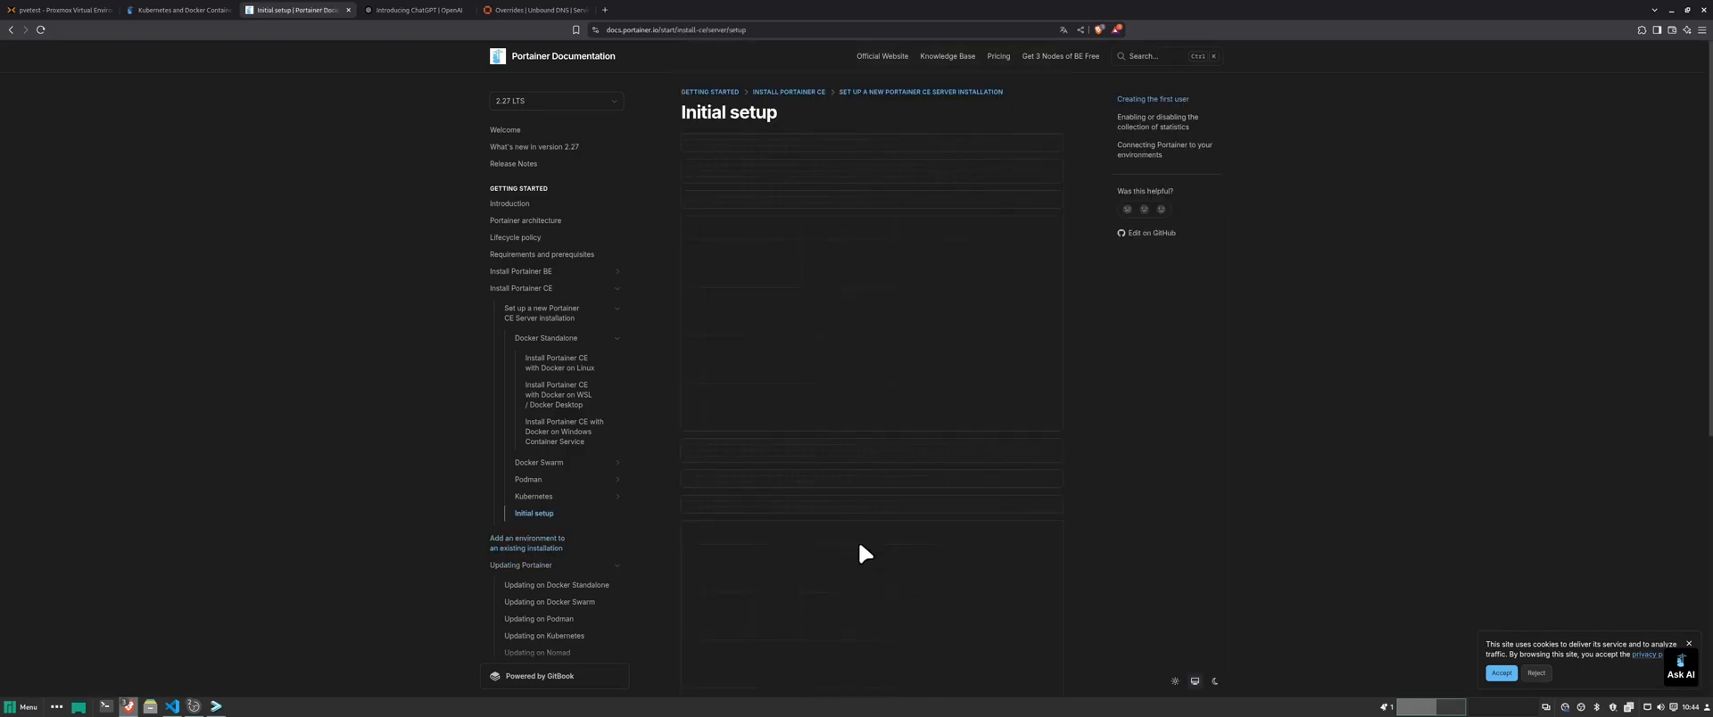
scroll(852, 553, "down", 1)
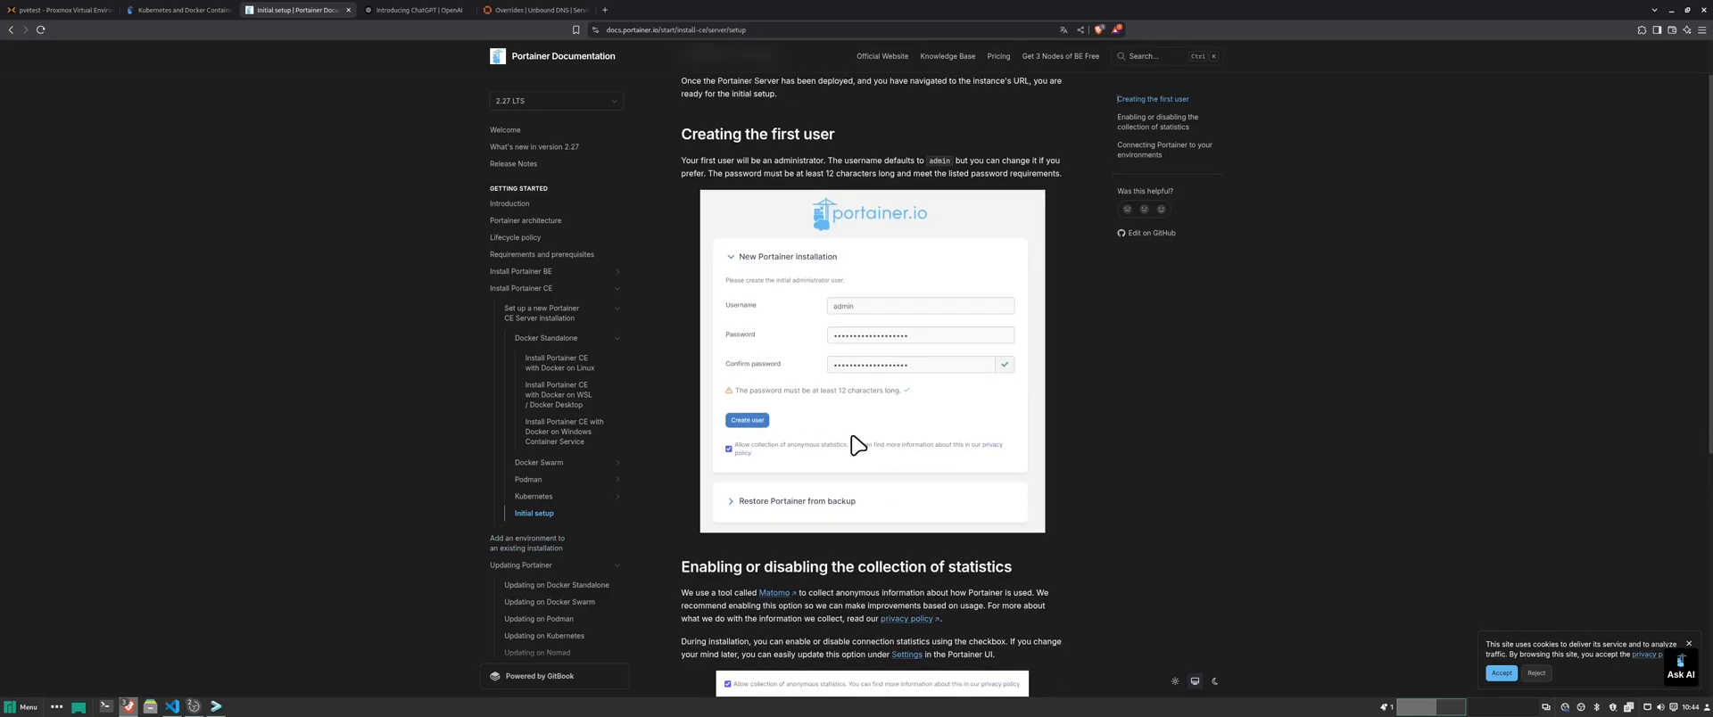
scroll(857, 518, "up", 1)
scroll(866, 517, "down", 4)
scroll(861, 526, "down", 4)
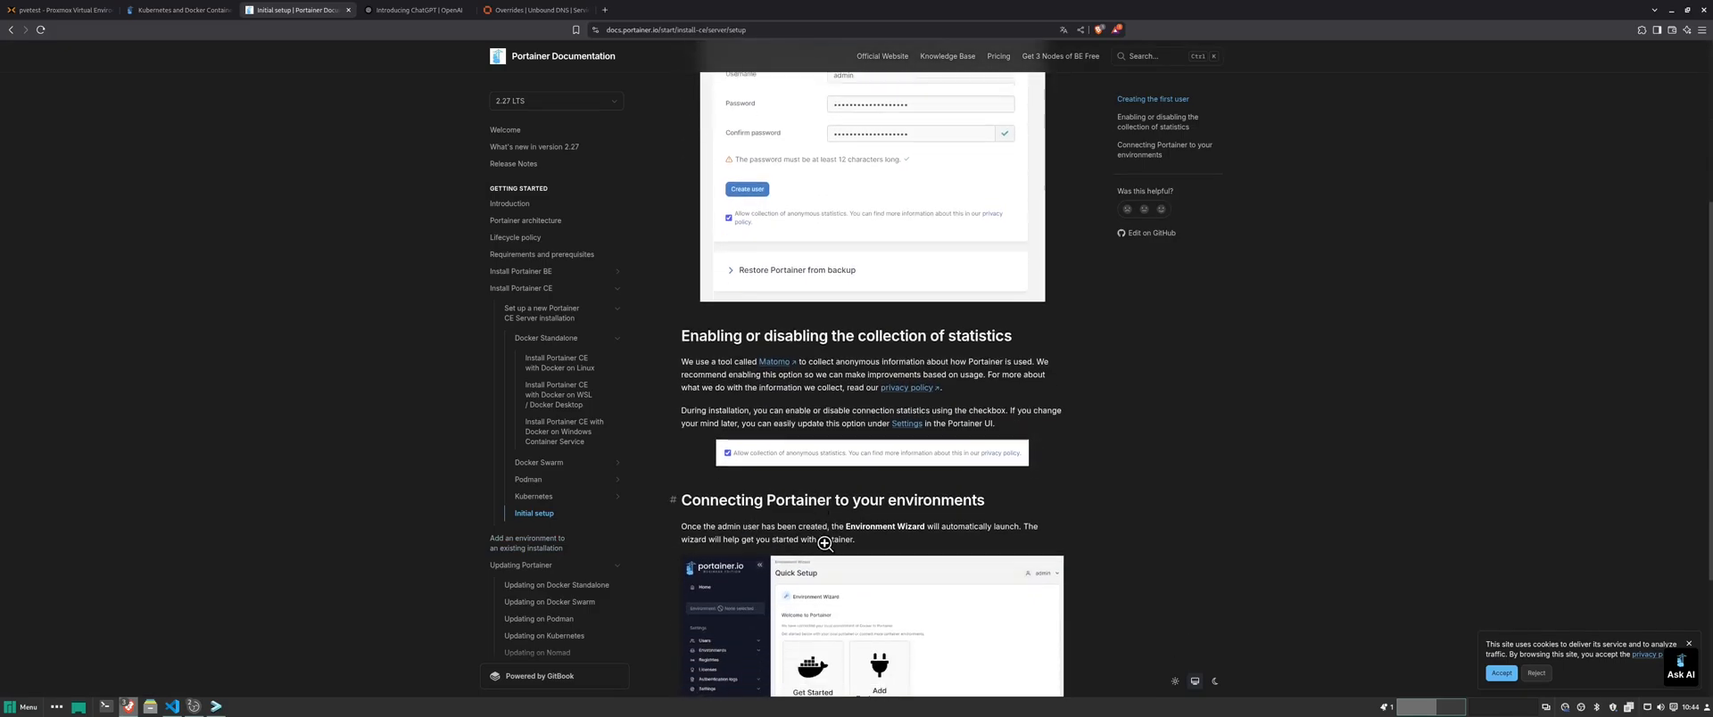
scroll(830, 597, "up", 8)
scroll(812, 611, "down", 6)
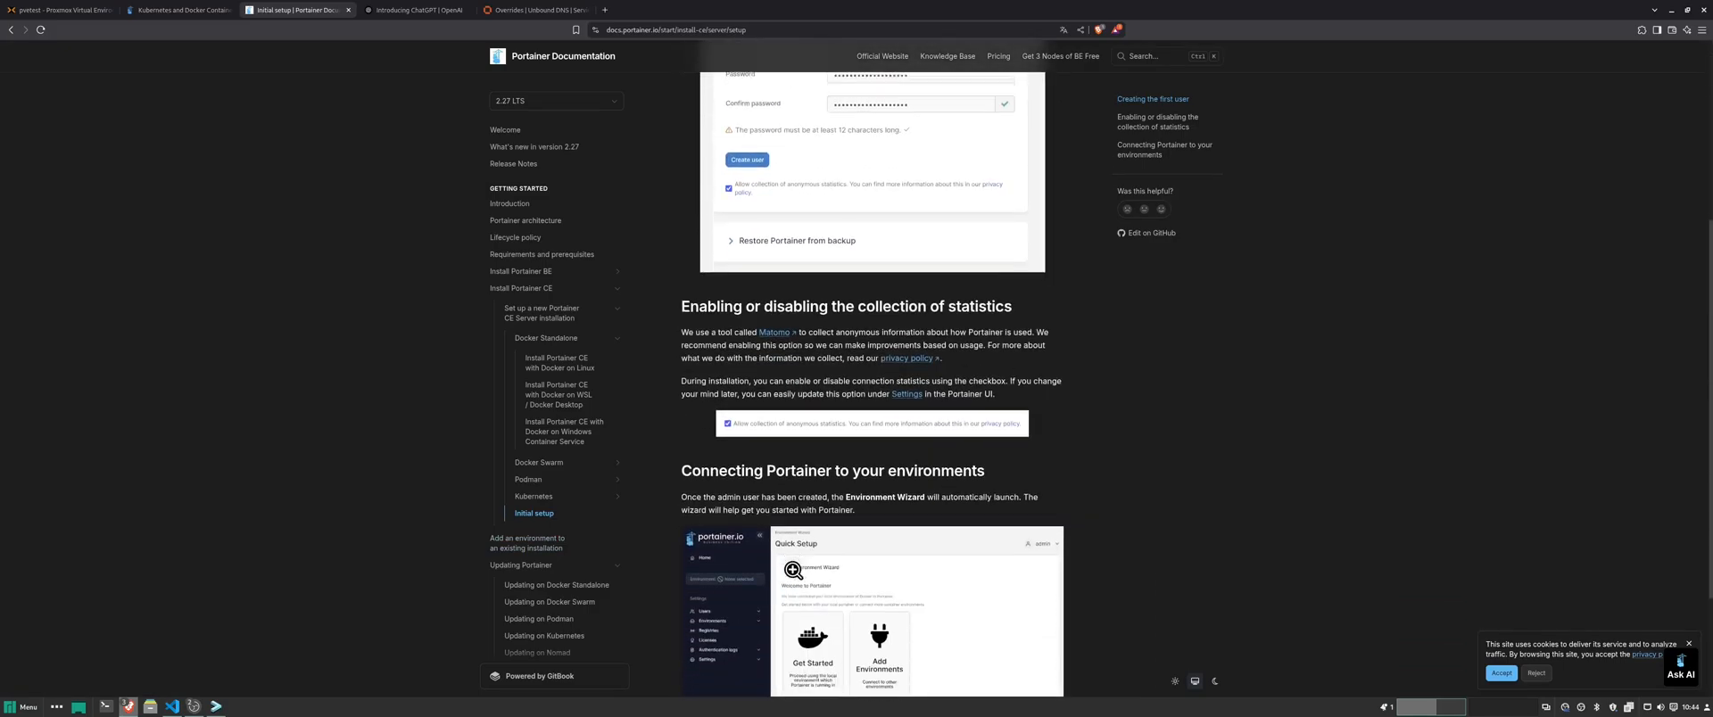
scroll(787, 575, "up", 3)
scroll(789, 578, "up", 3)
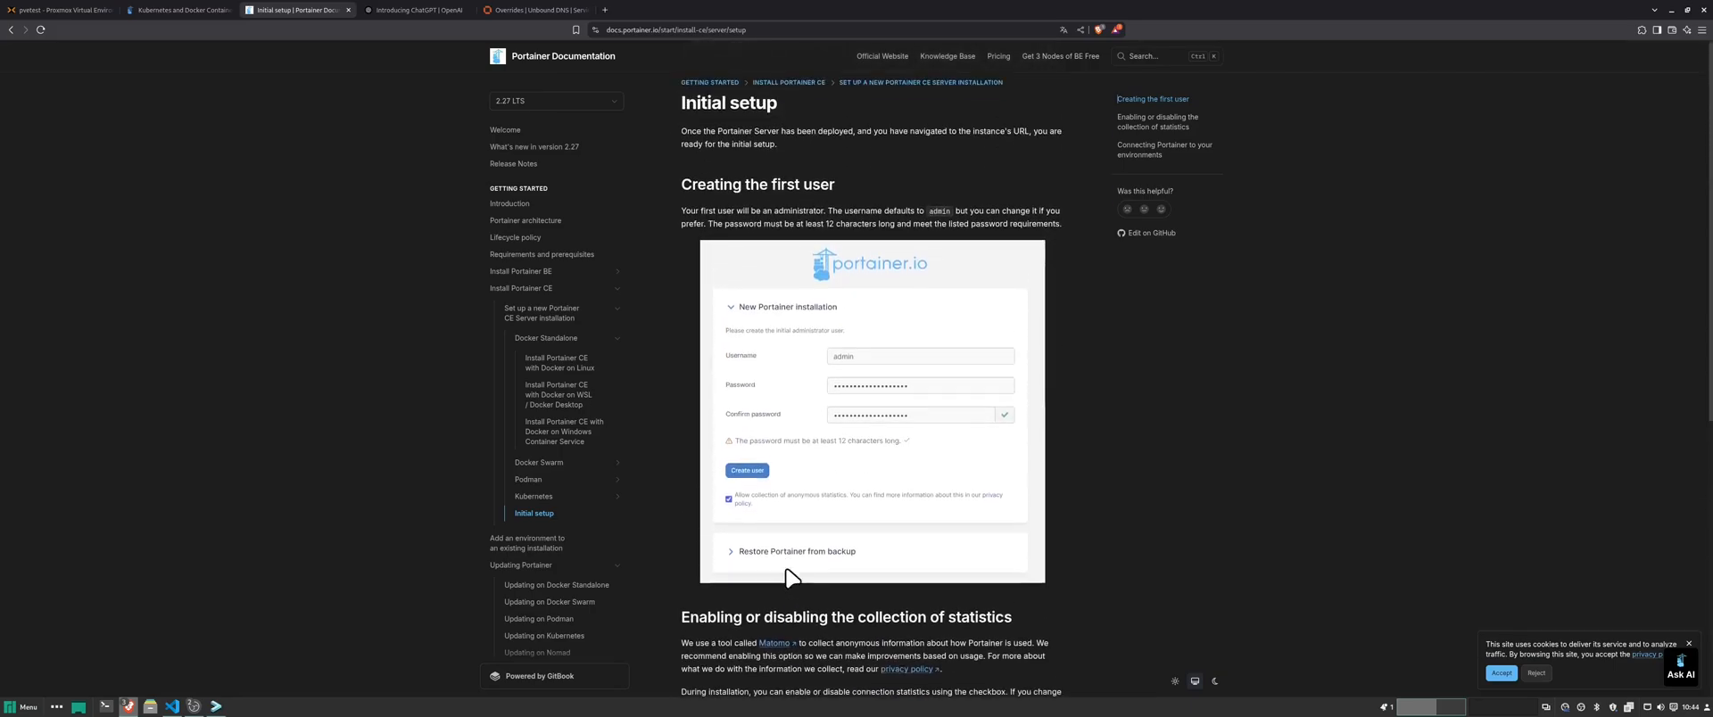
scroll(793, 570, "down", 1)
scroll(821, 529, "up", 1)
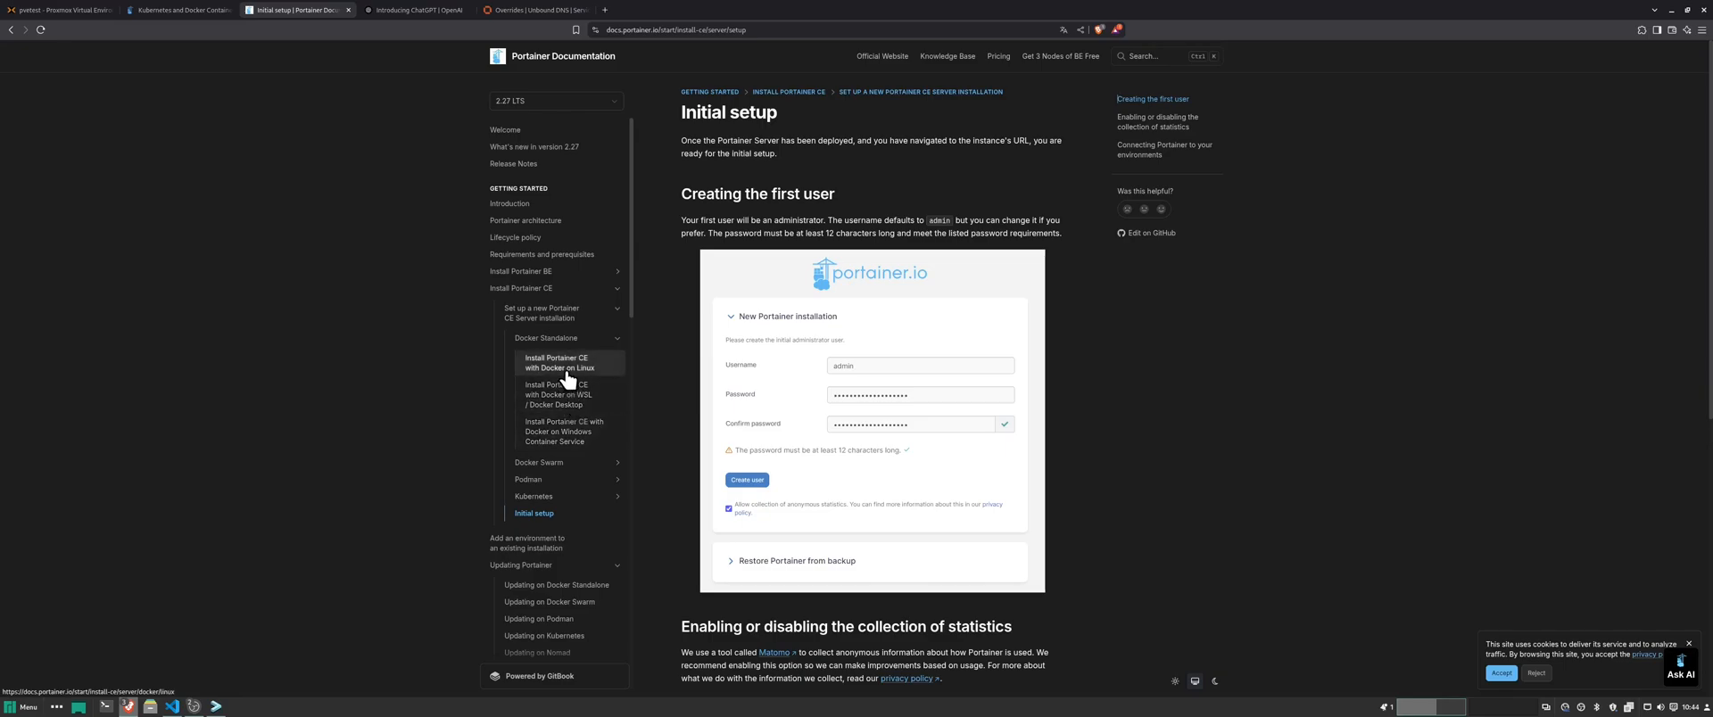
- Open the Portainer CE with Podman on Linux guide and select the podman volume create command
left_click(549, 319)
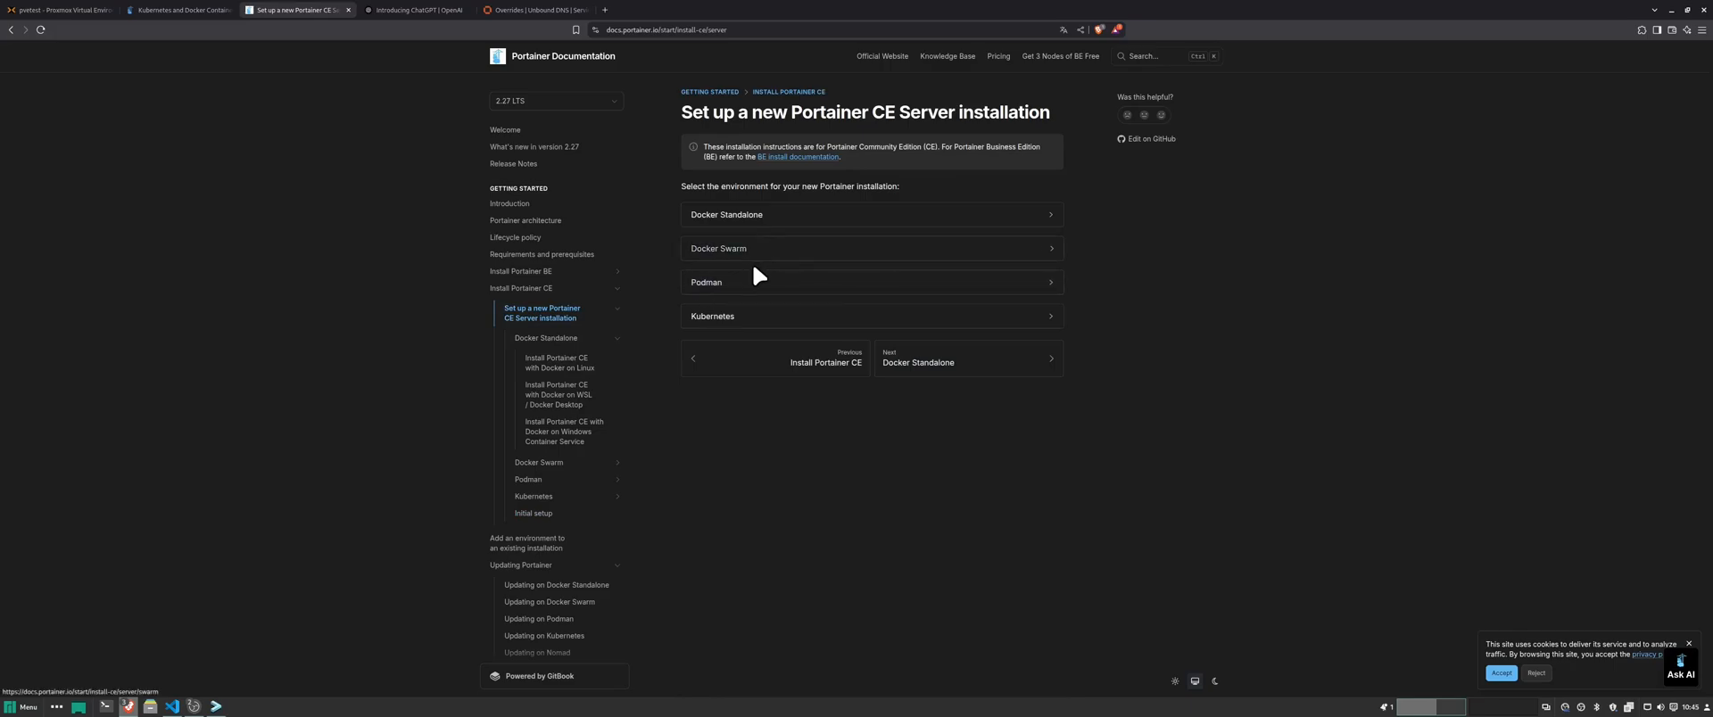
left_click(738, 286)
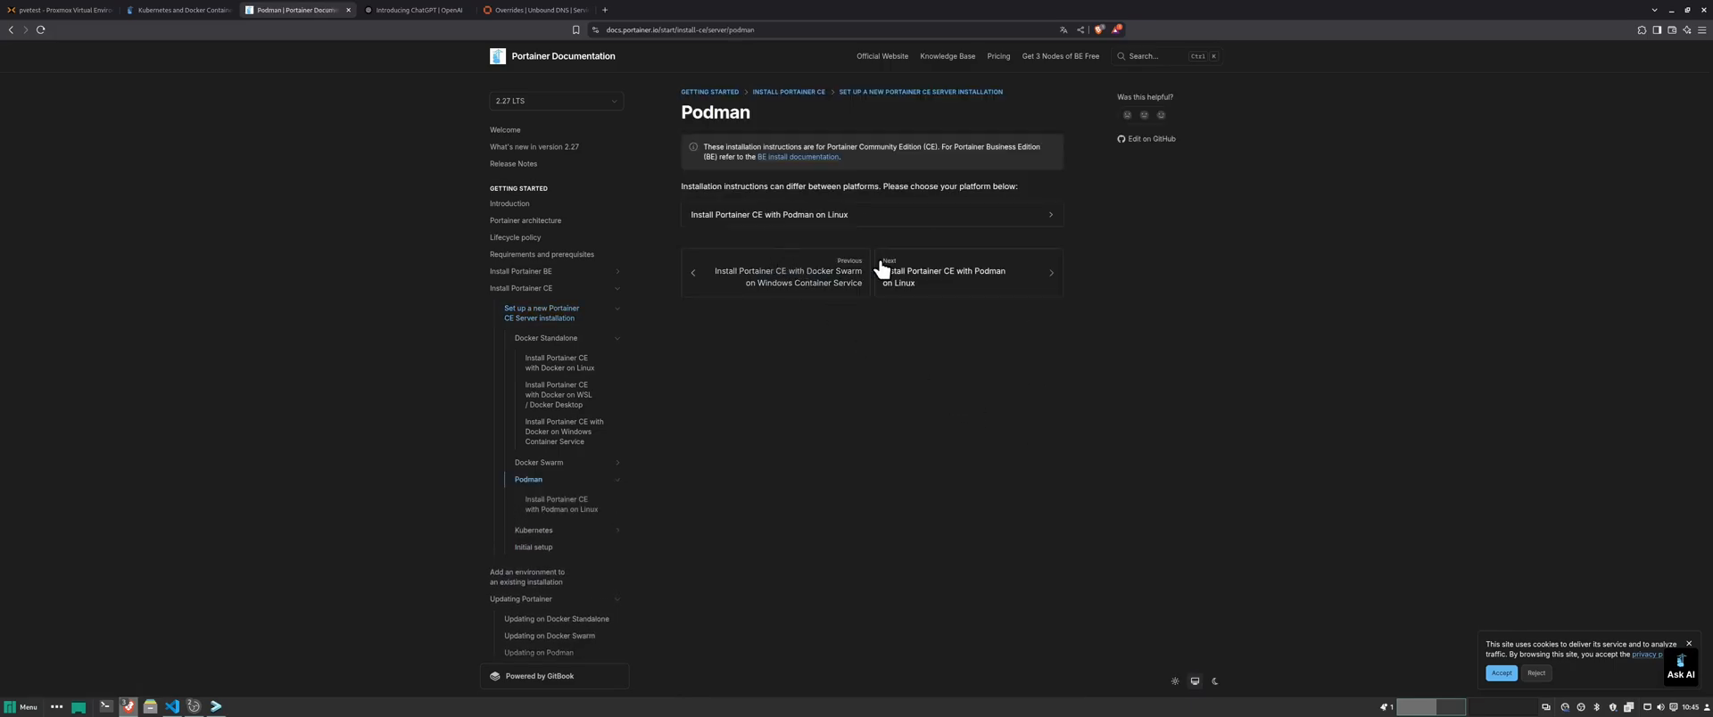
left_click(917, 223)
scroll(905, 417, "down", 5)
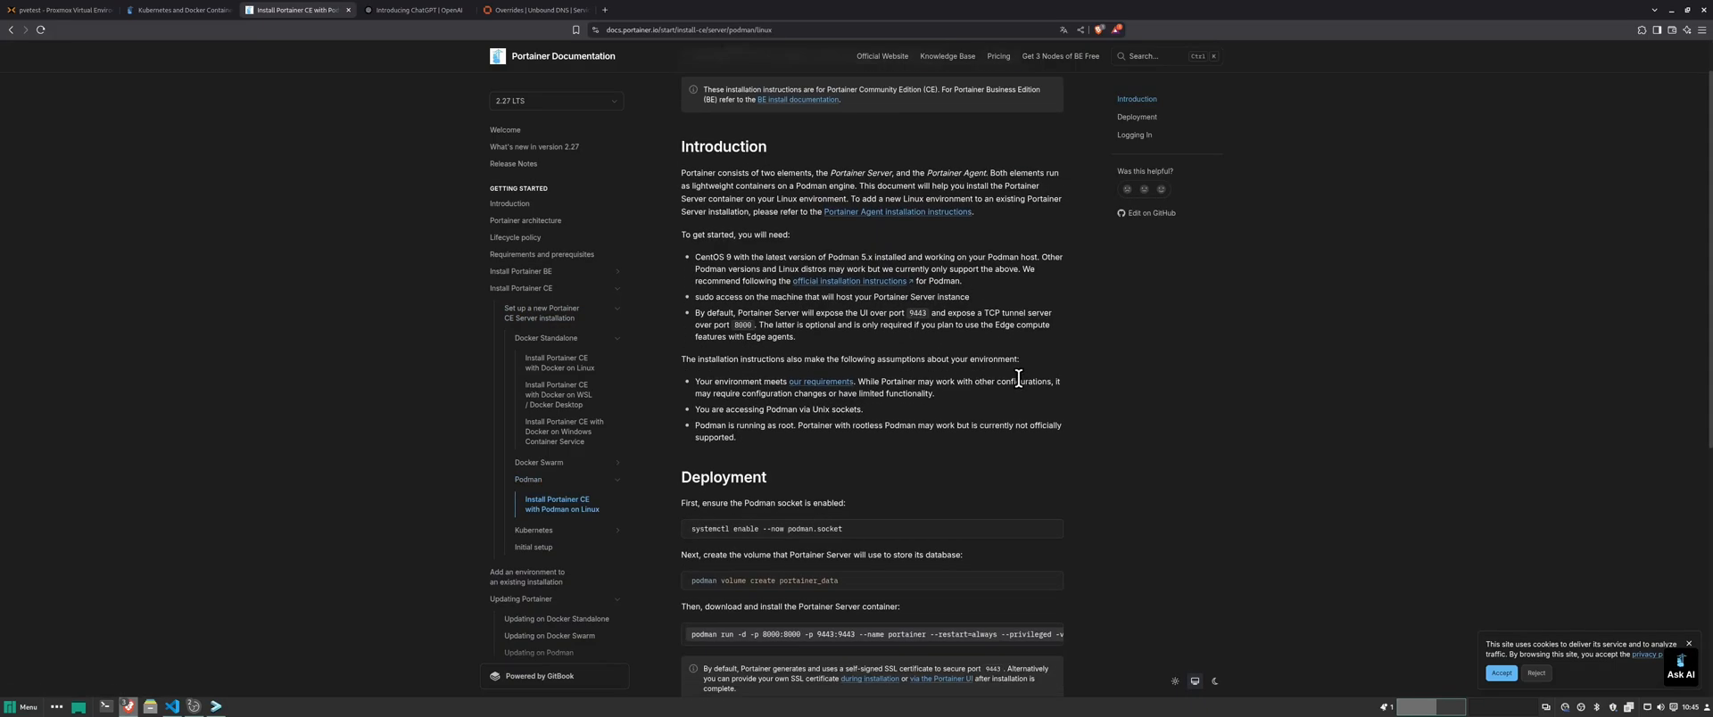
left_click_drag(806, 284, 678, 284)
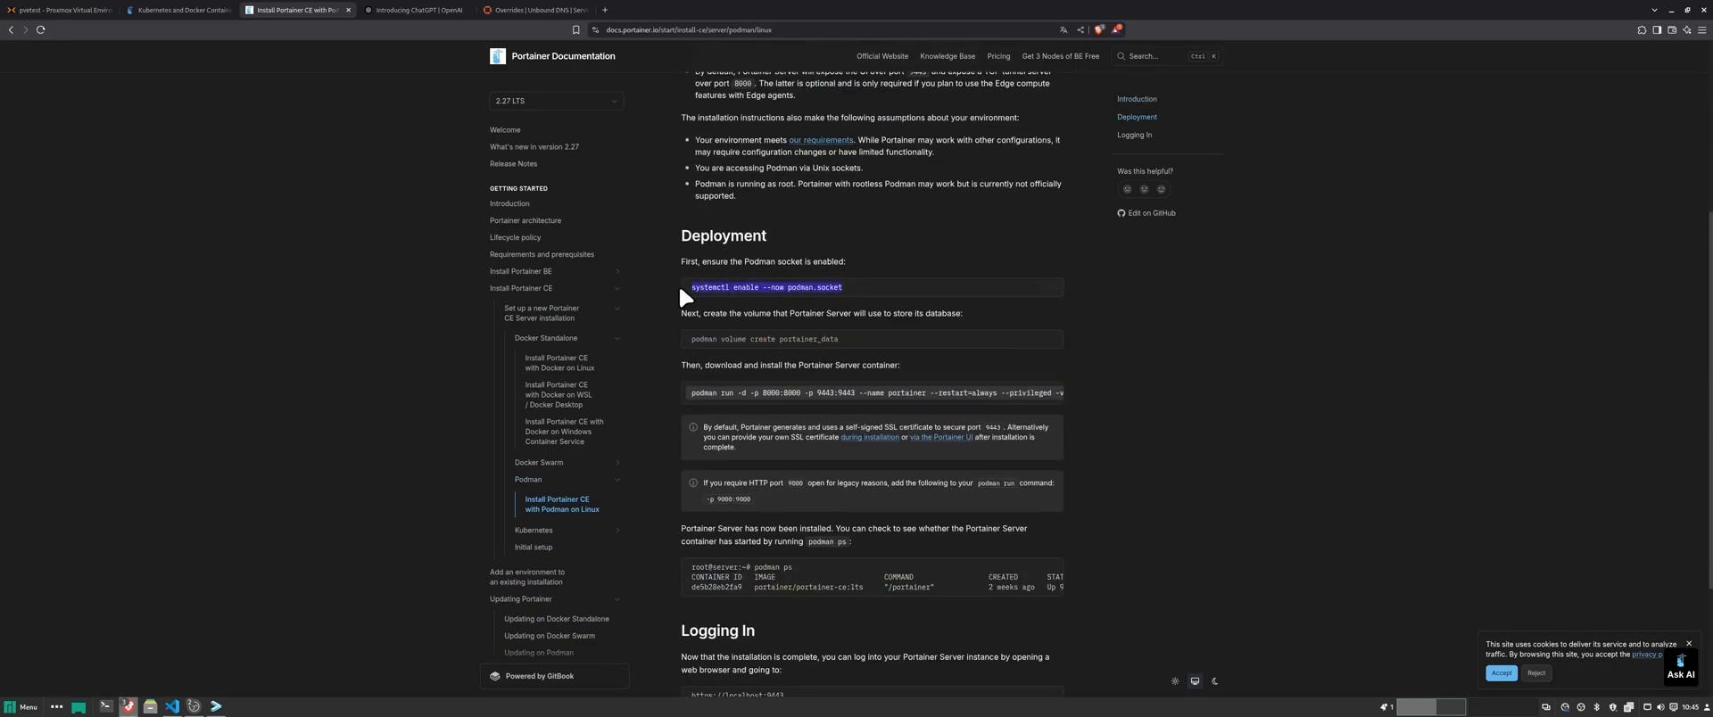
left_click(1112, 309)
scroll(1074, 389, "up", 2)
scroll(1074, 389, "up", 5)
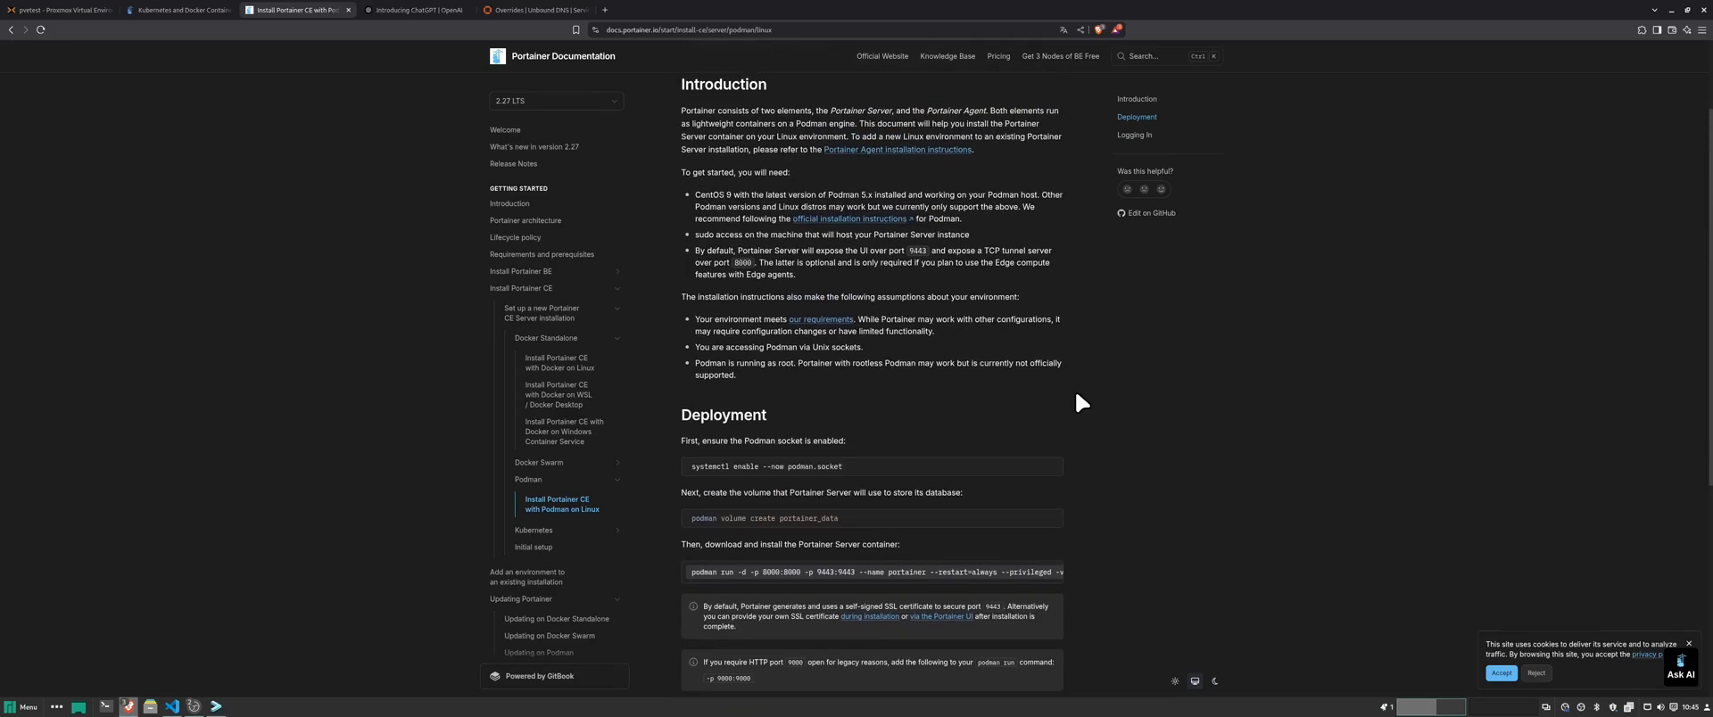
scroll(1080, 401, "down", 6)
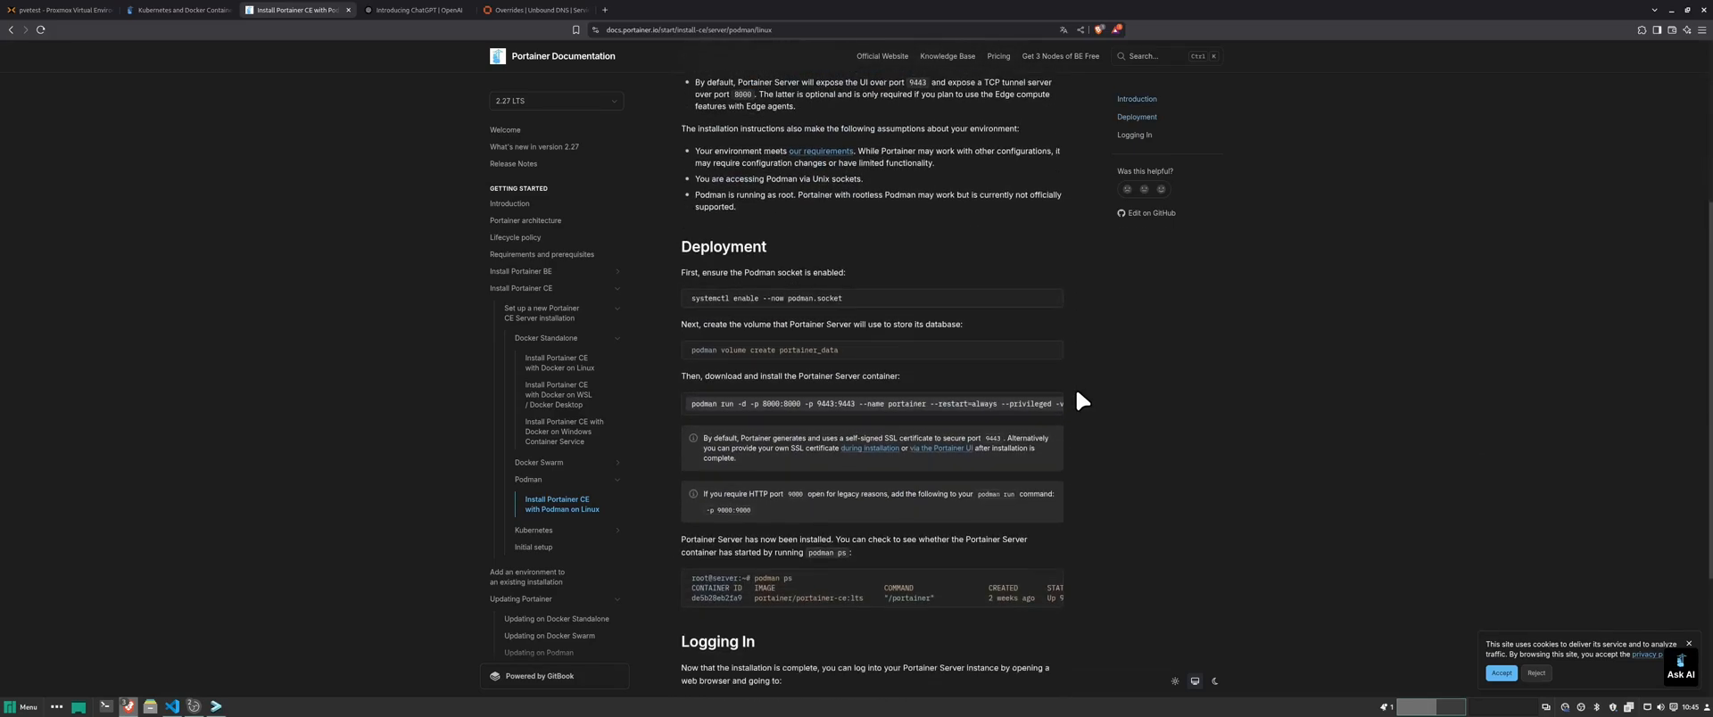
left_click_drag(837, 339, 686, 347)
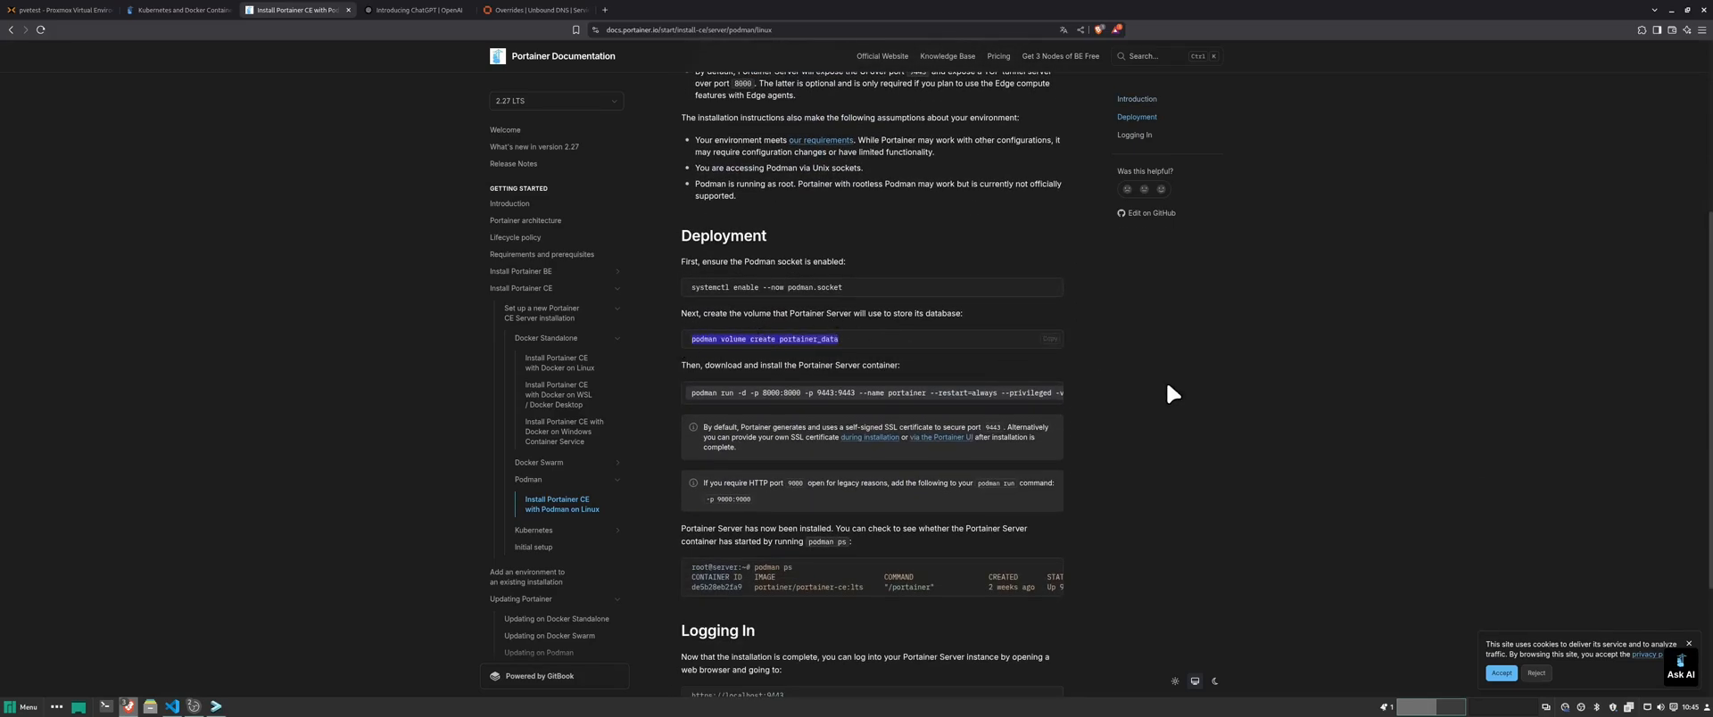
- Select the full podman run install command
scroll(1080, 368, "down", 3)
left_click_drag(686, 273, 1104, 275)
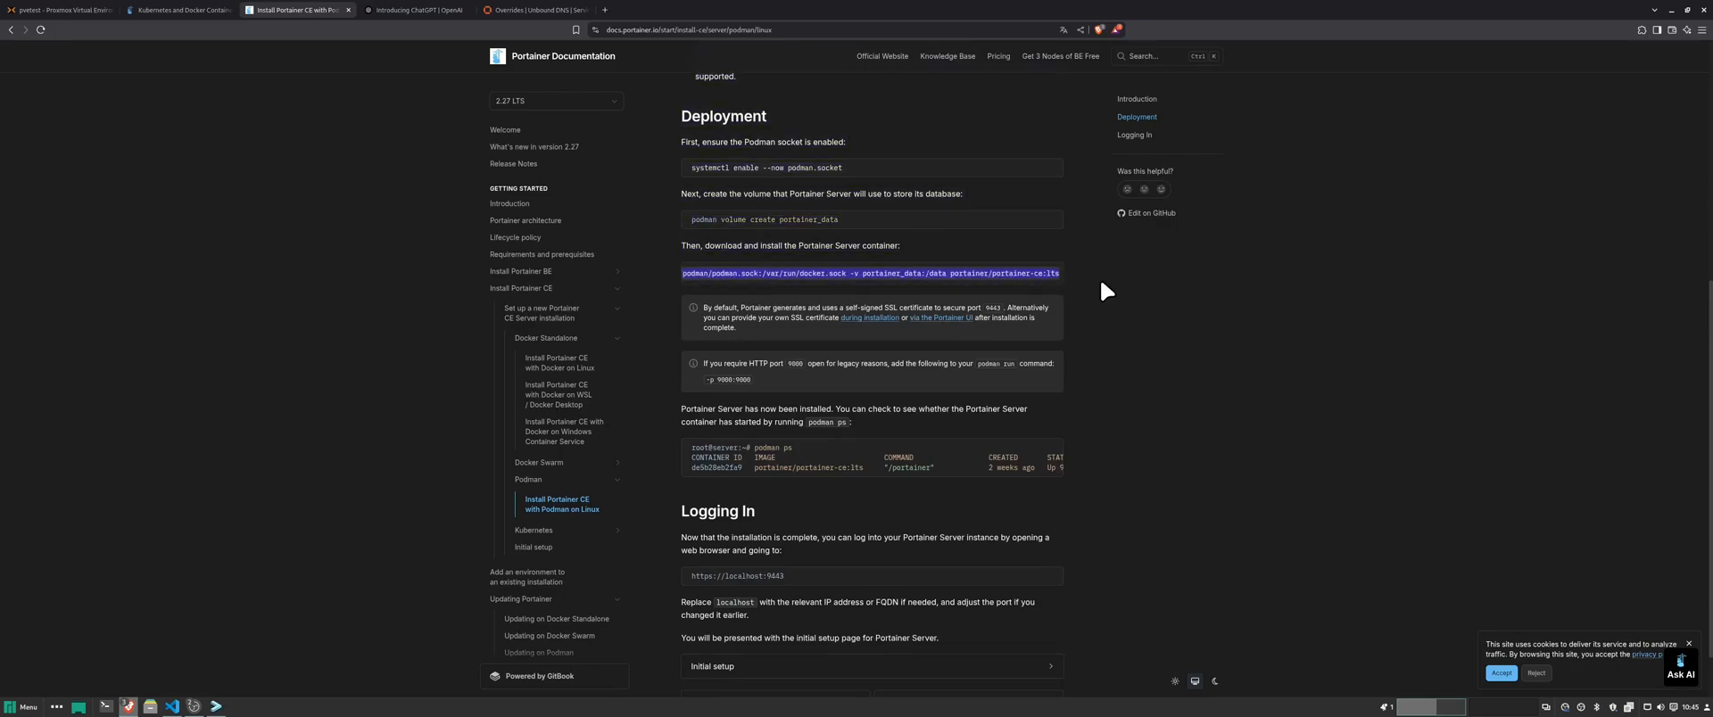
scroll(1192, 308, "down", 2)
scroll(1194, 313, "up", 12)
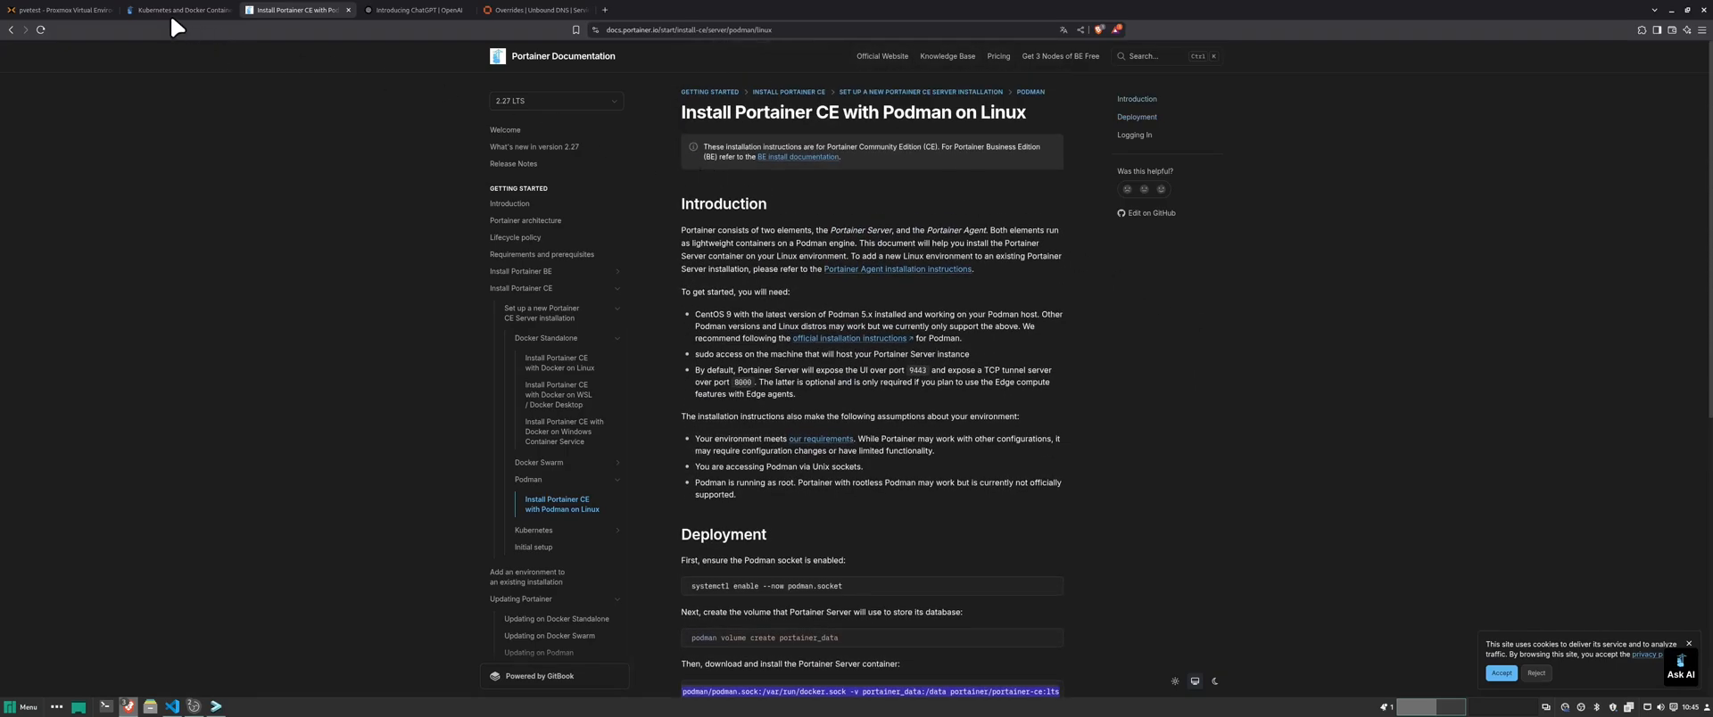
left_click(65, 9)
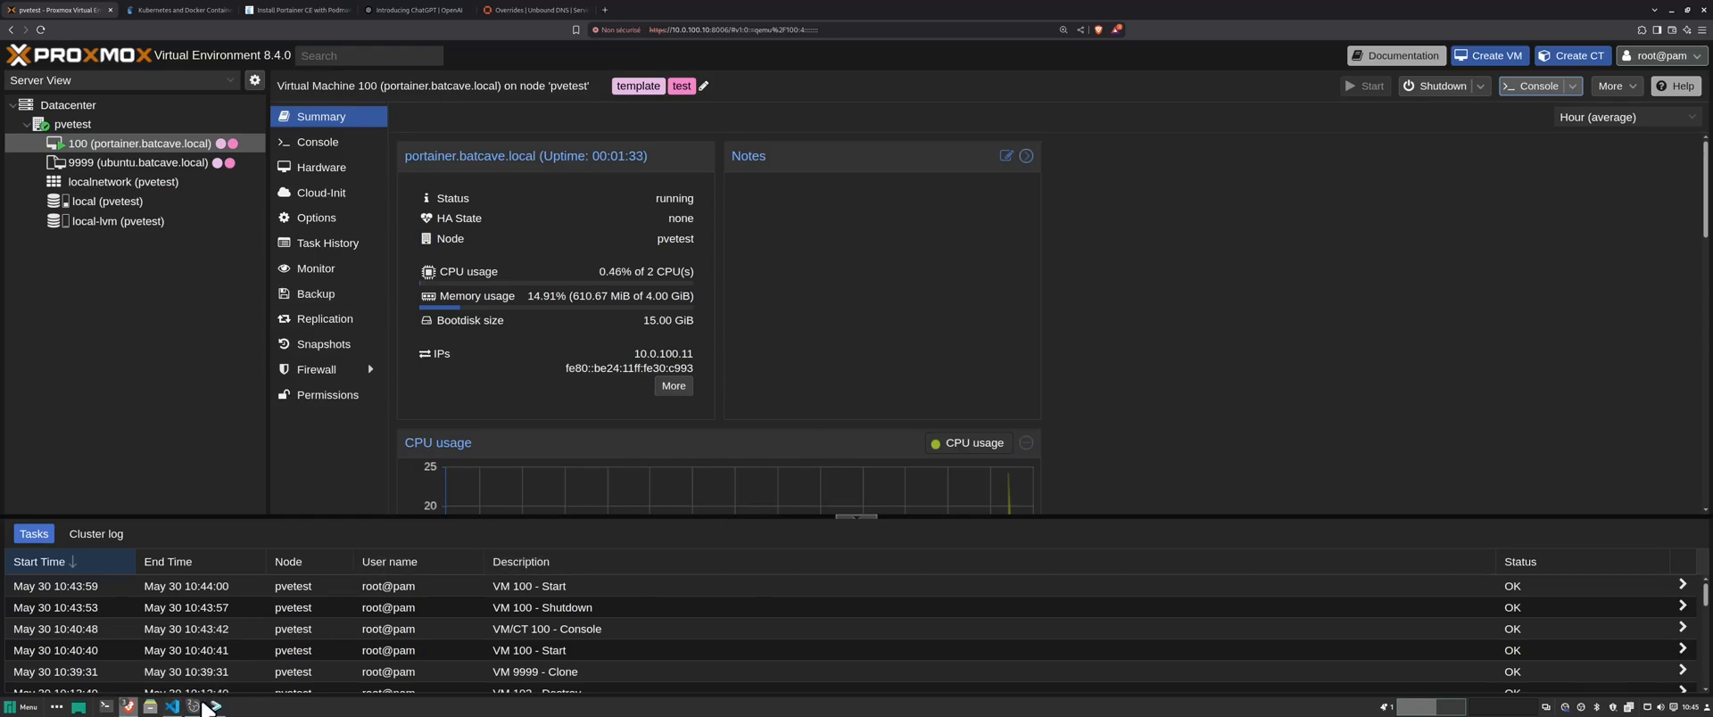
left_click(174, 707)
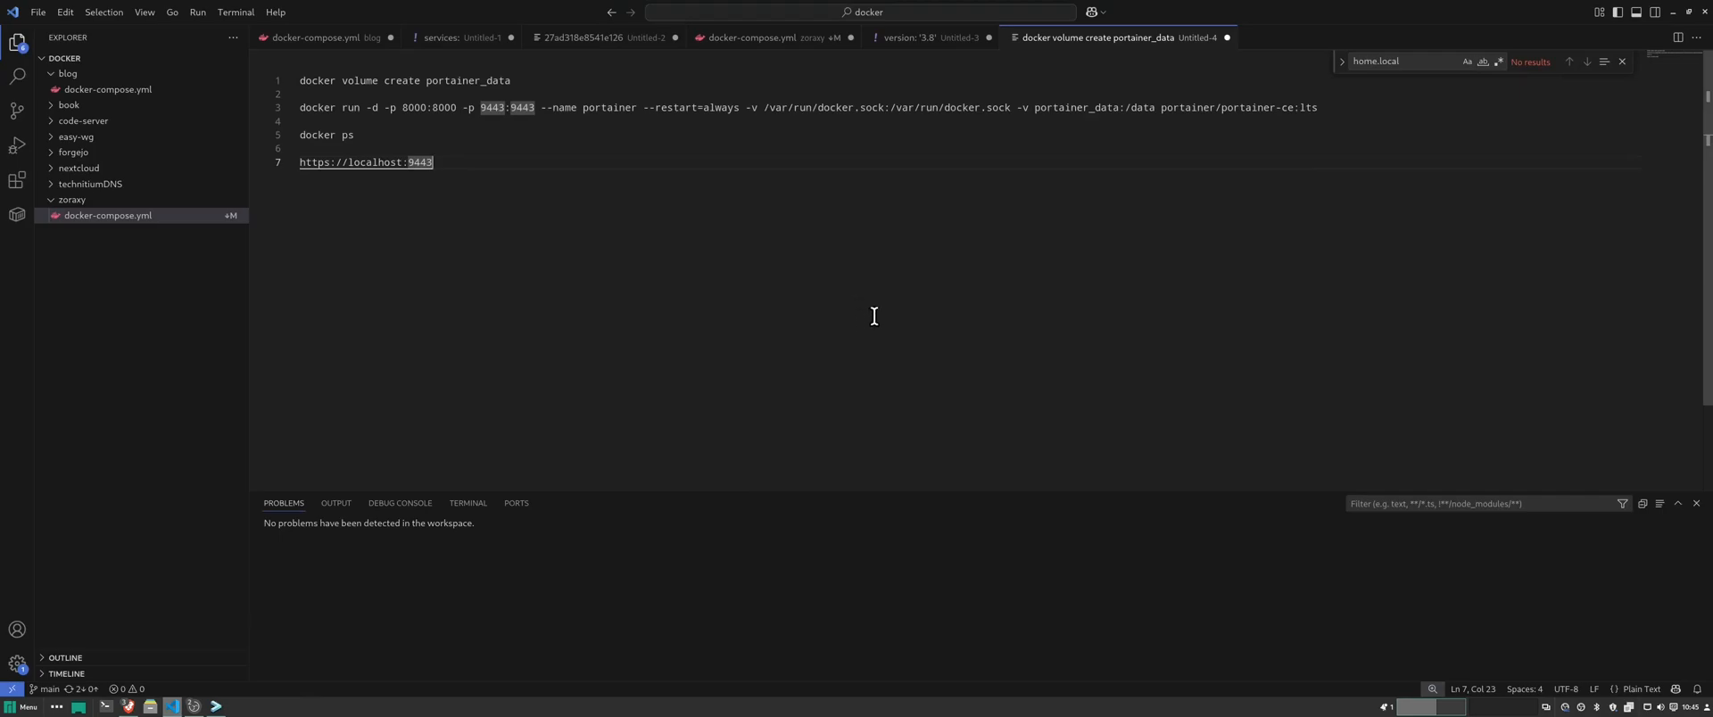
left_click(930, 49)
scroll(696, 266, "down", 10)
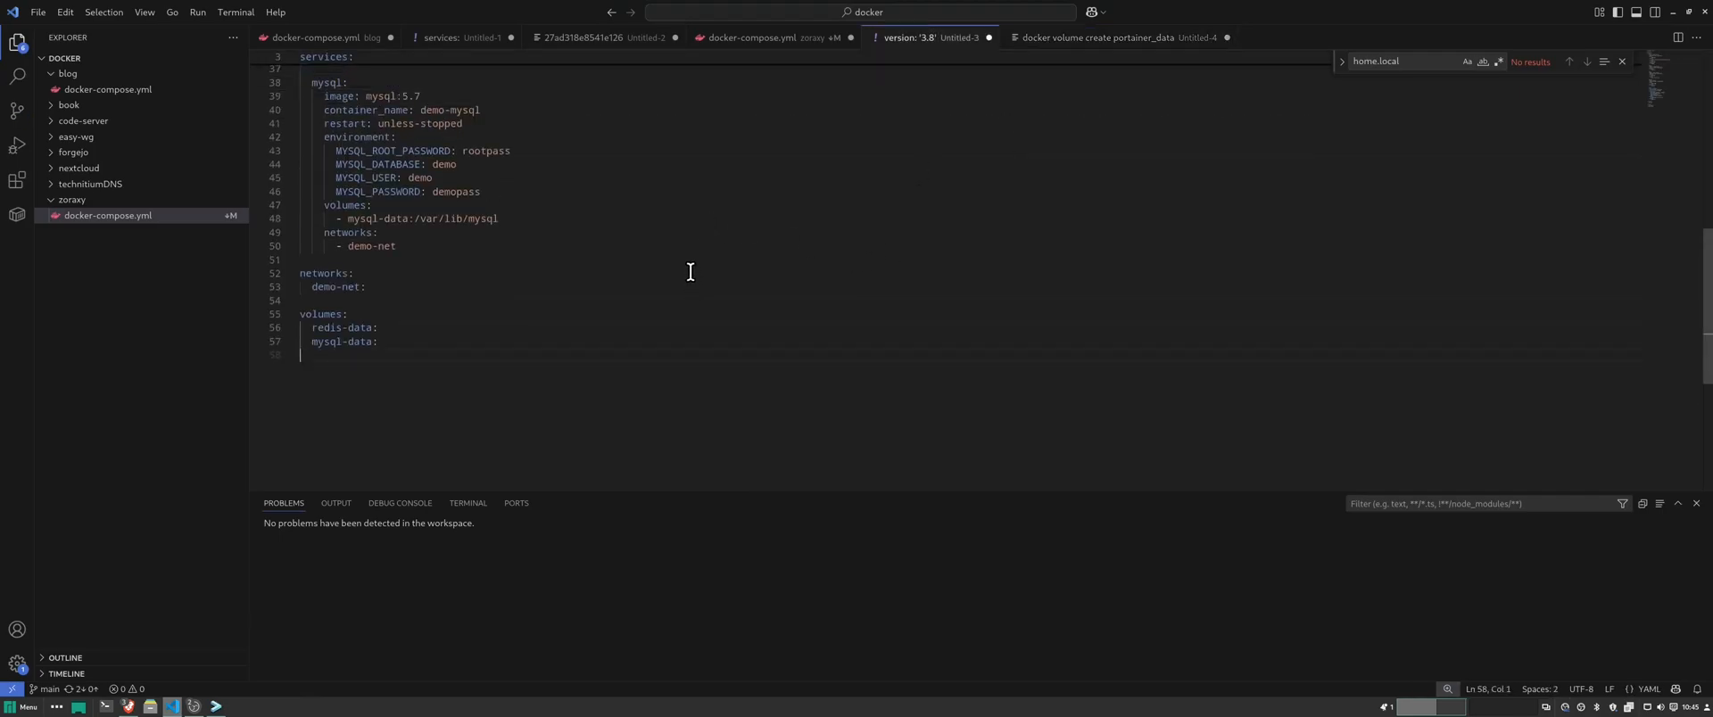
scroll(689, 268, "up", 5)
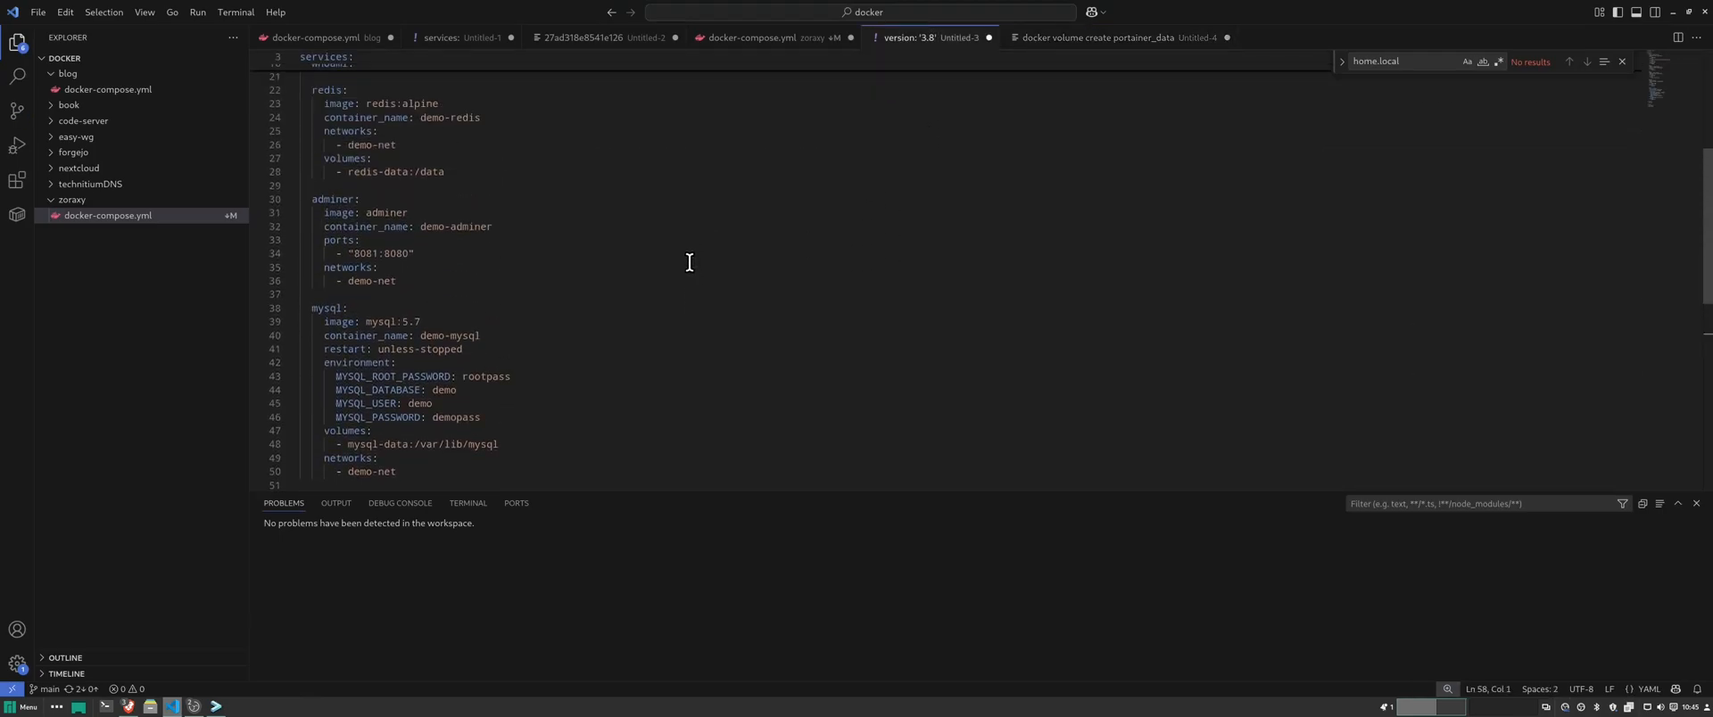
scroll(690, 262, "up", 5)
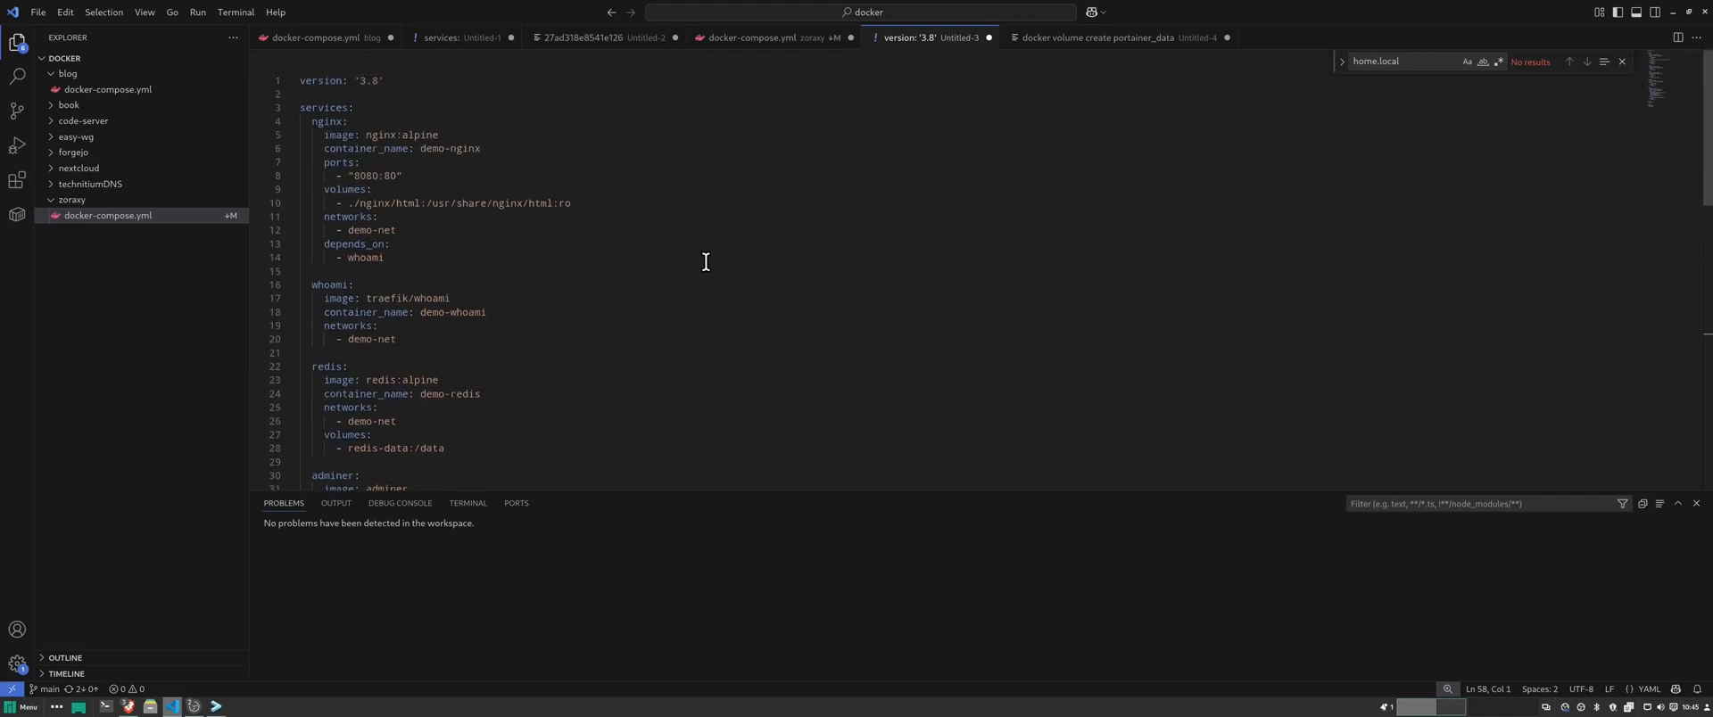
left_click(1064, 212)
left_click(720, 204)
scroll(409, 162, "down", 1)
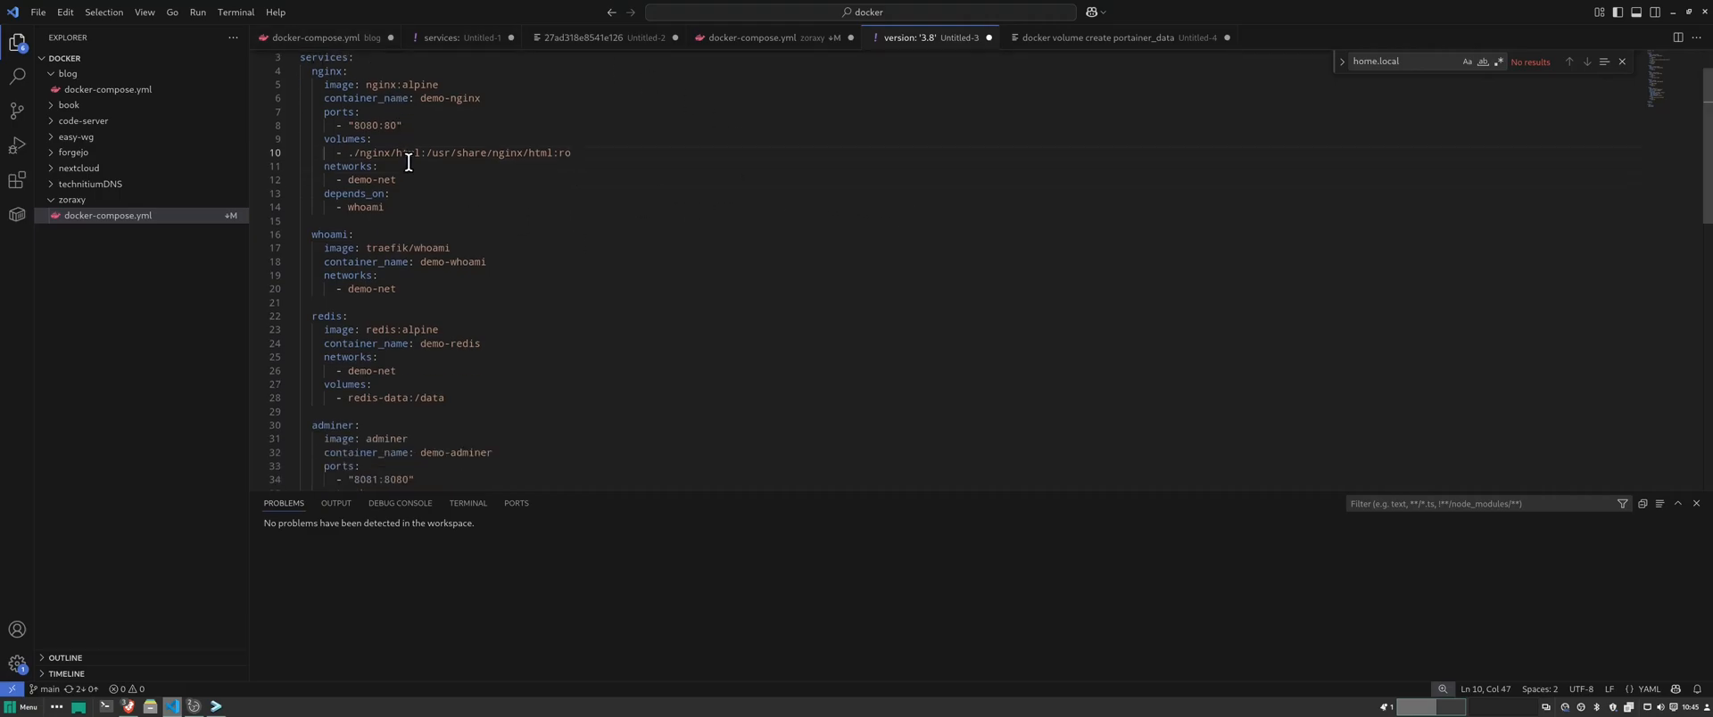
scroll(723, 176, "down", 6)
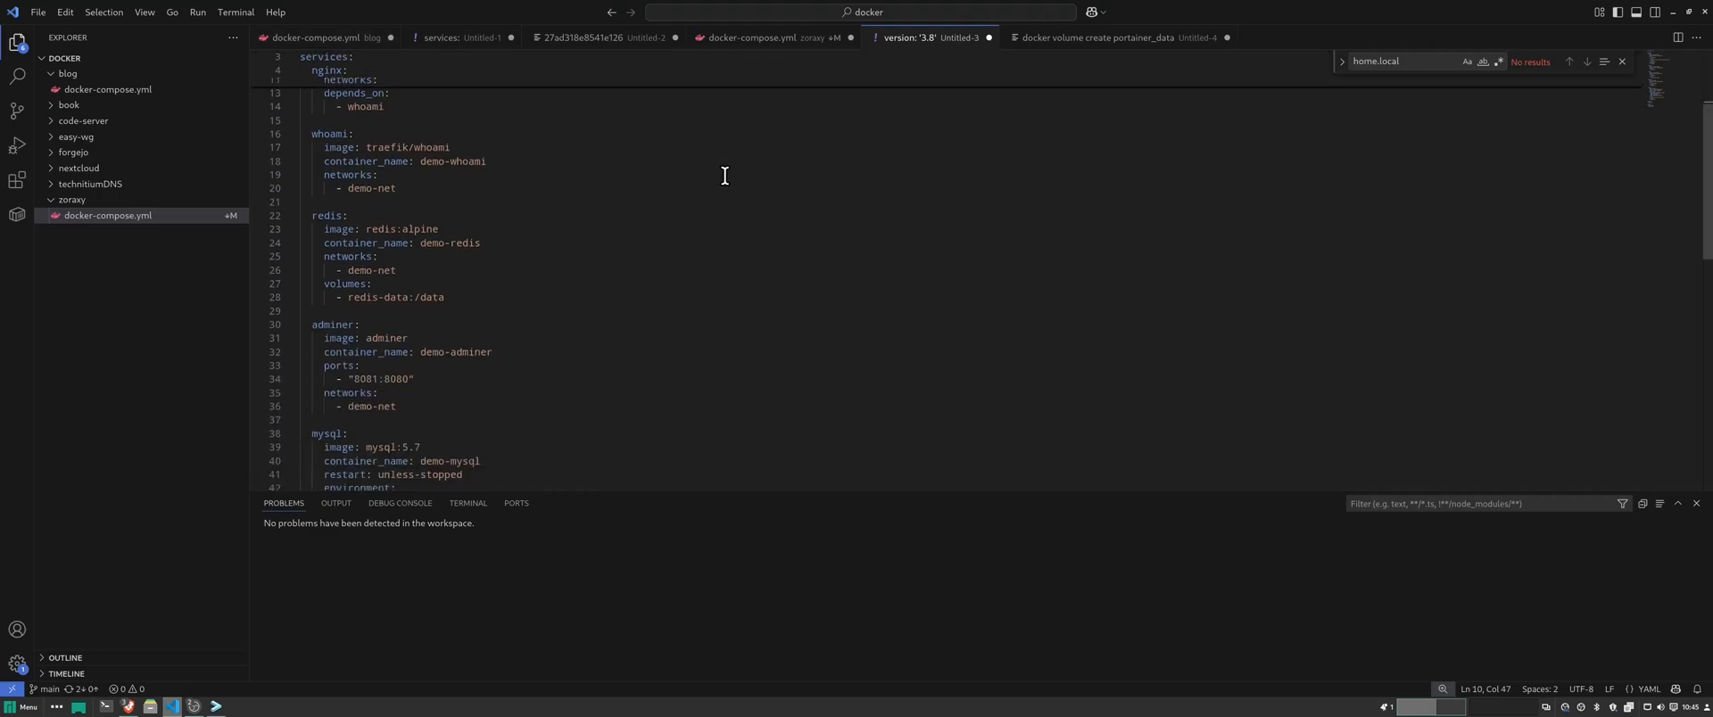
scroll(726, 176, "down", 2)
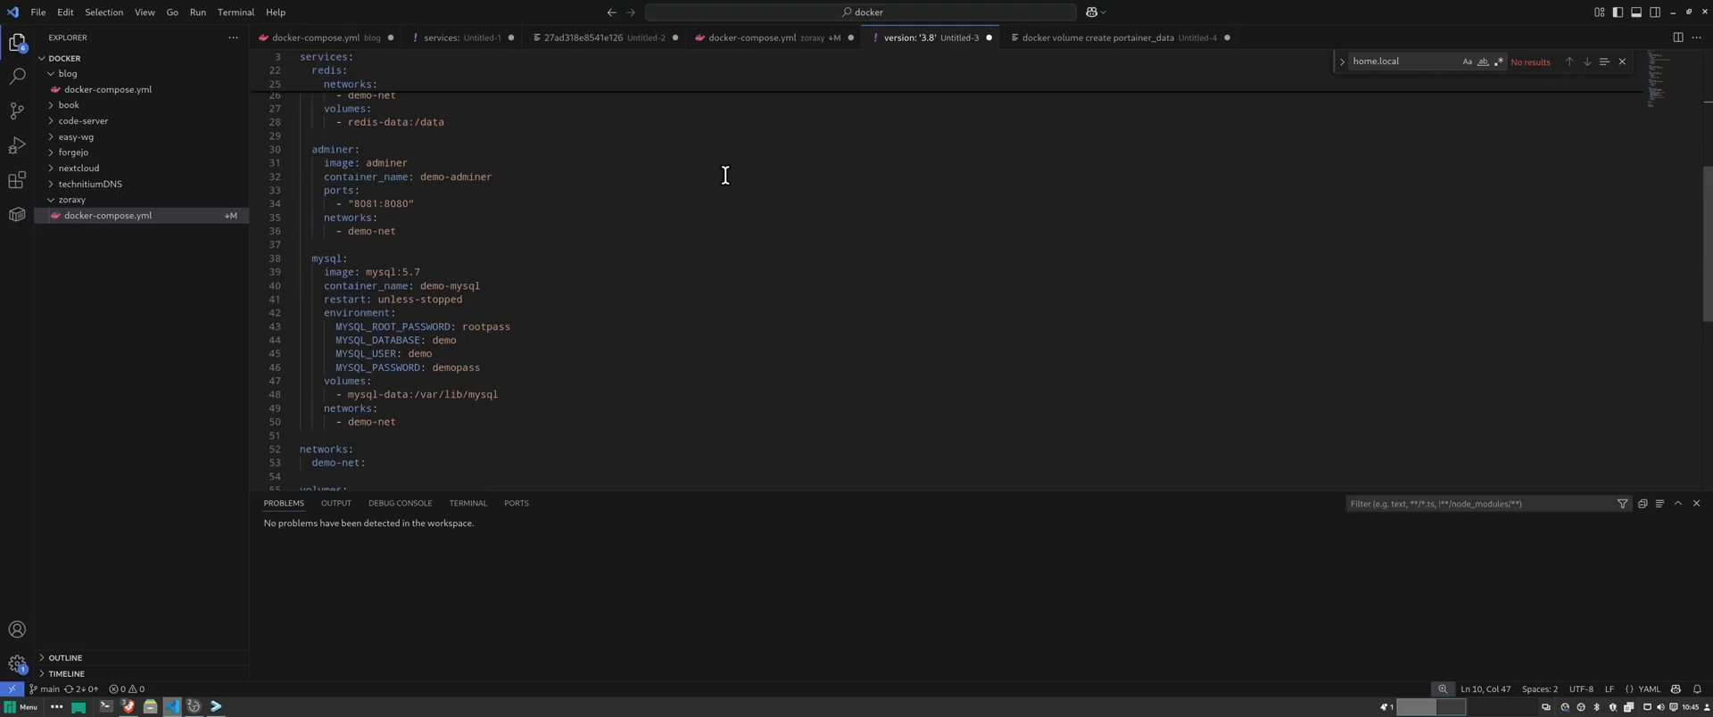
scroll(726, 175, "up", 10)
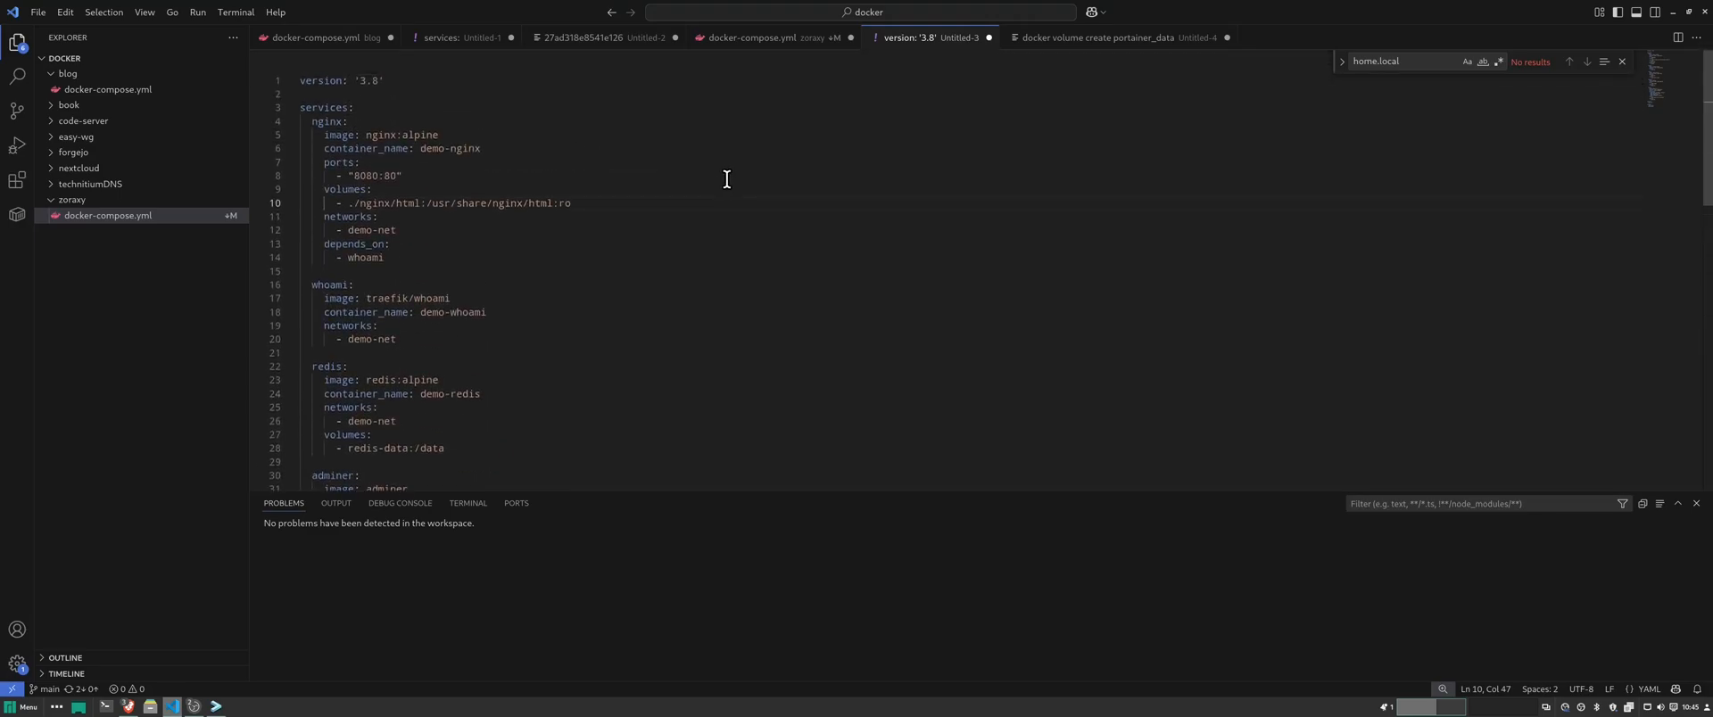
left_click(1671, 11)
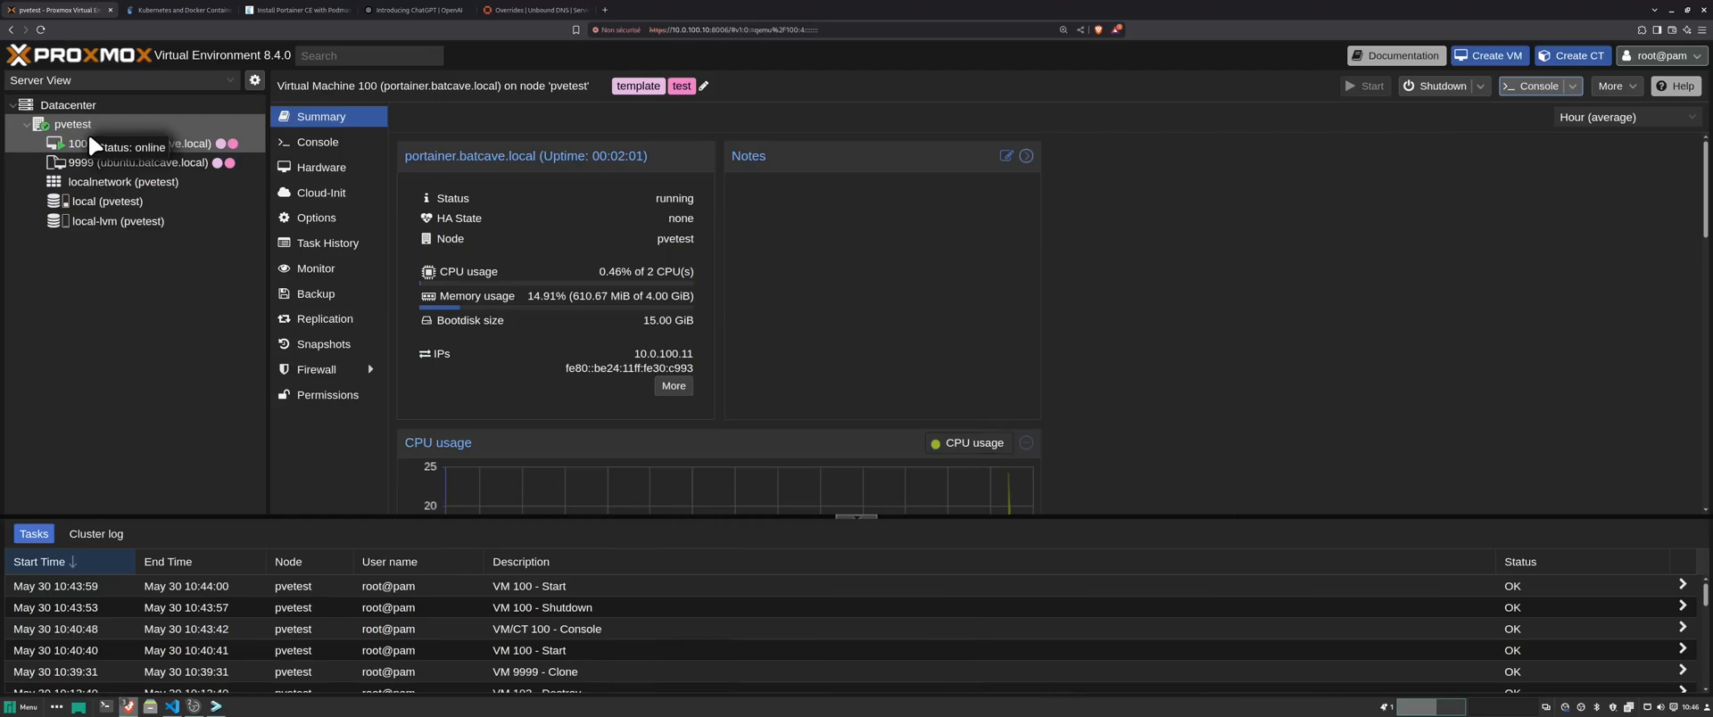
left_click(606, 10)
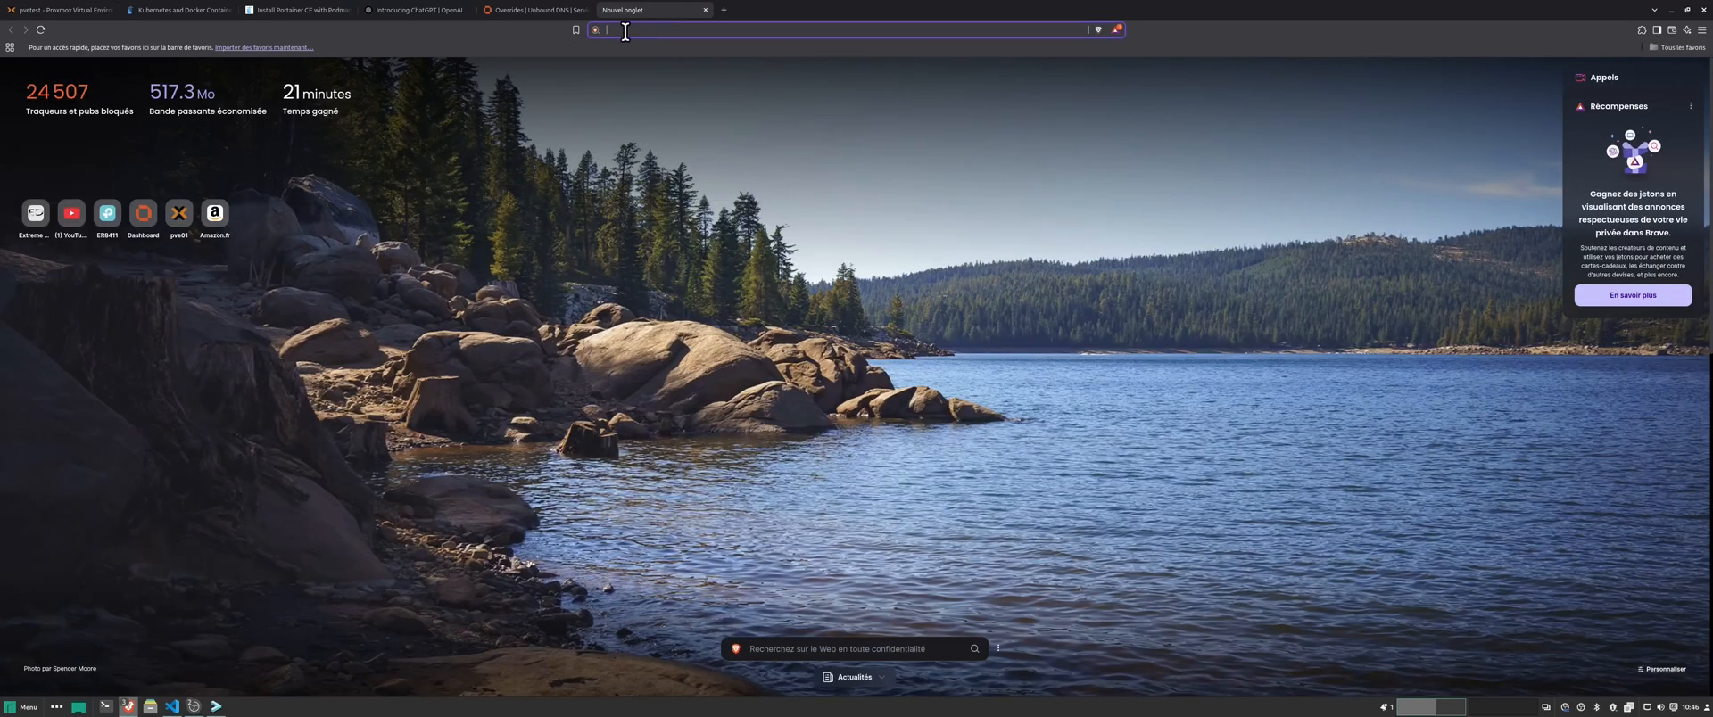
type("https:")
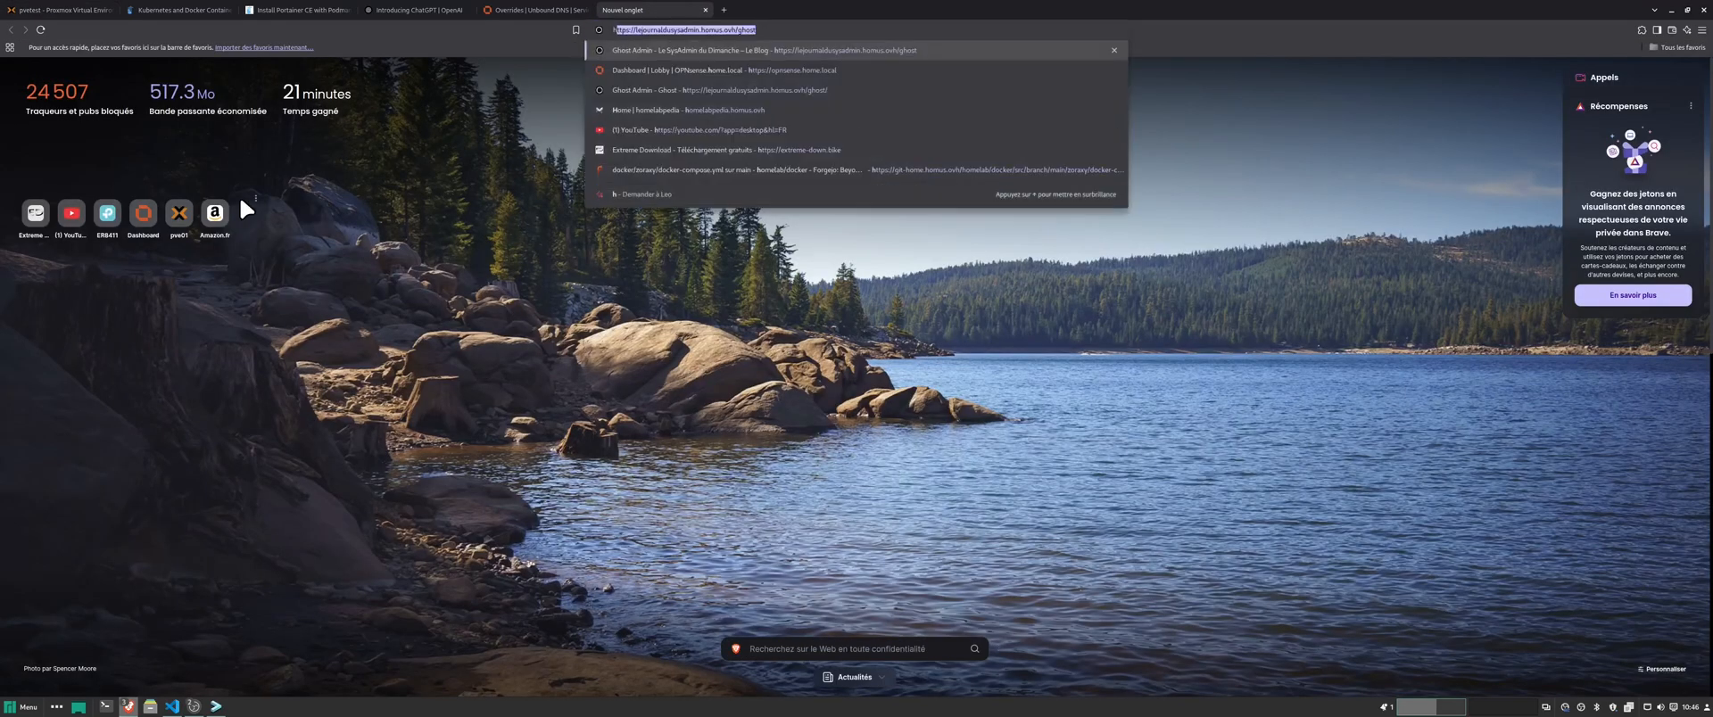
type("//")
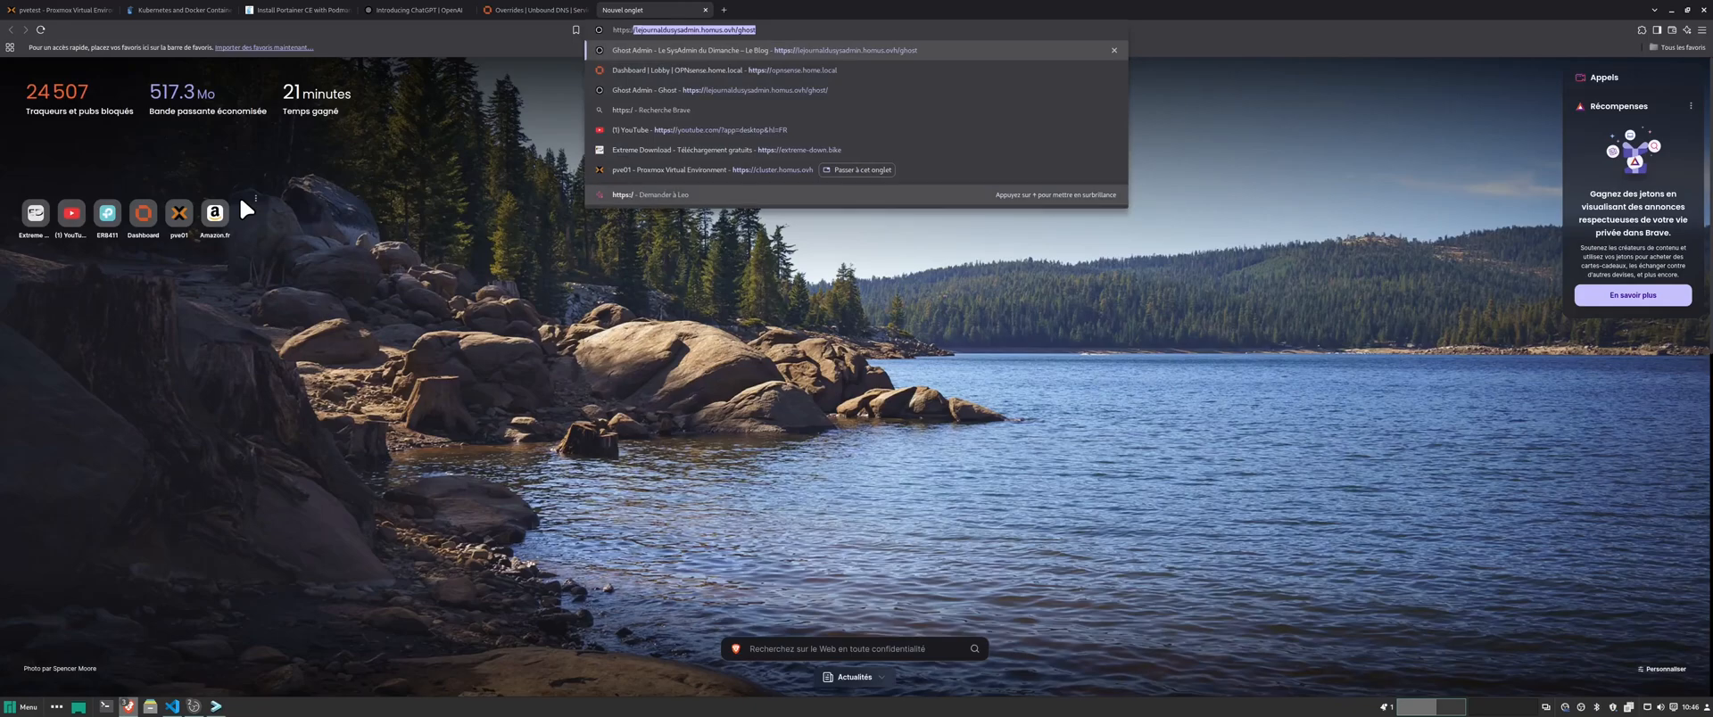
type("10.0.100.11:9443")
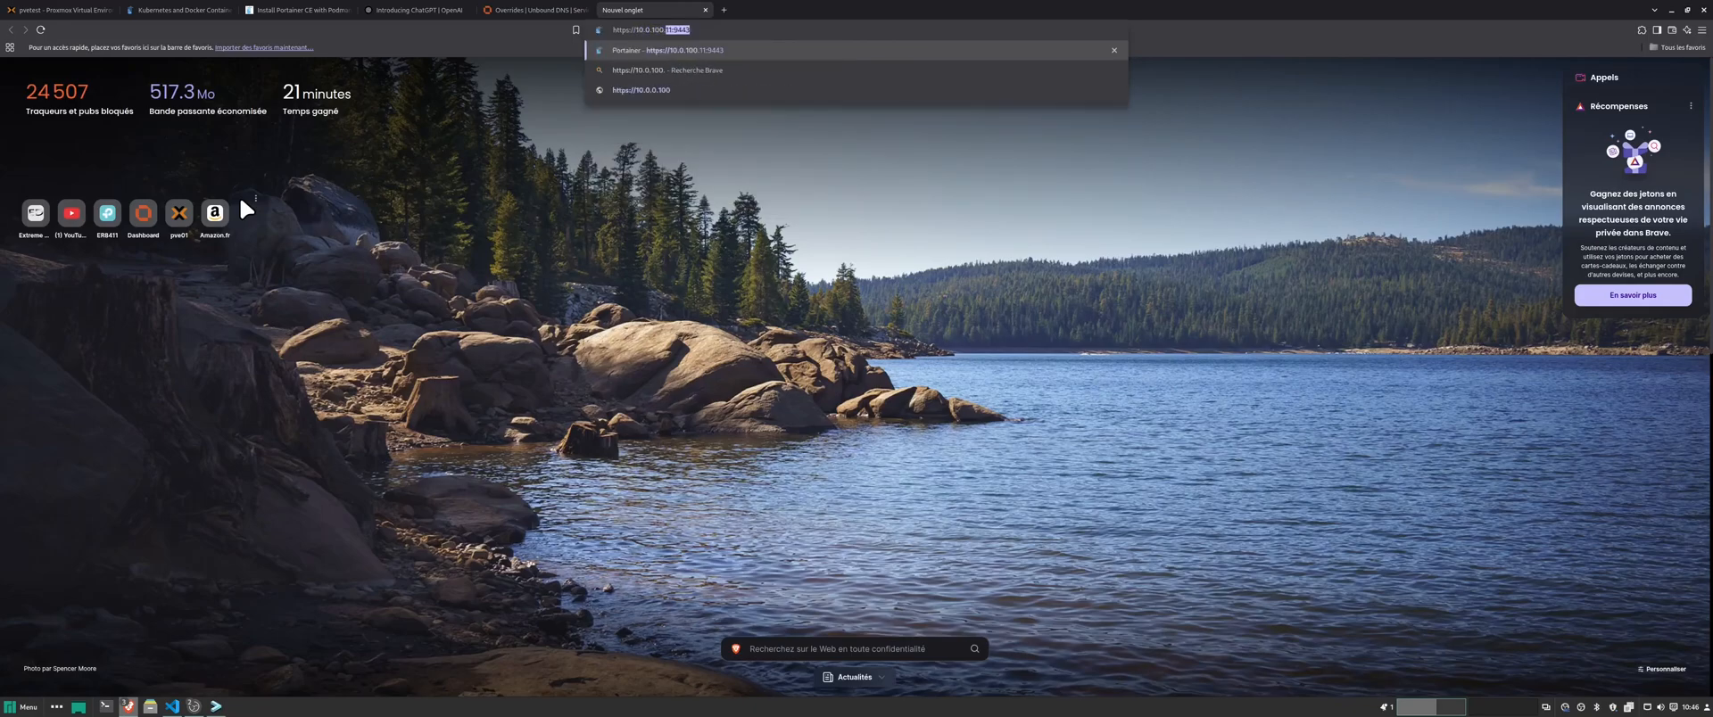
key("Return")
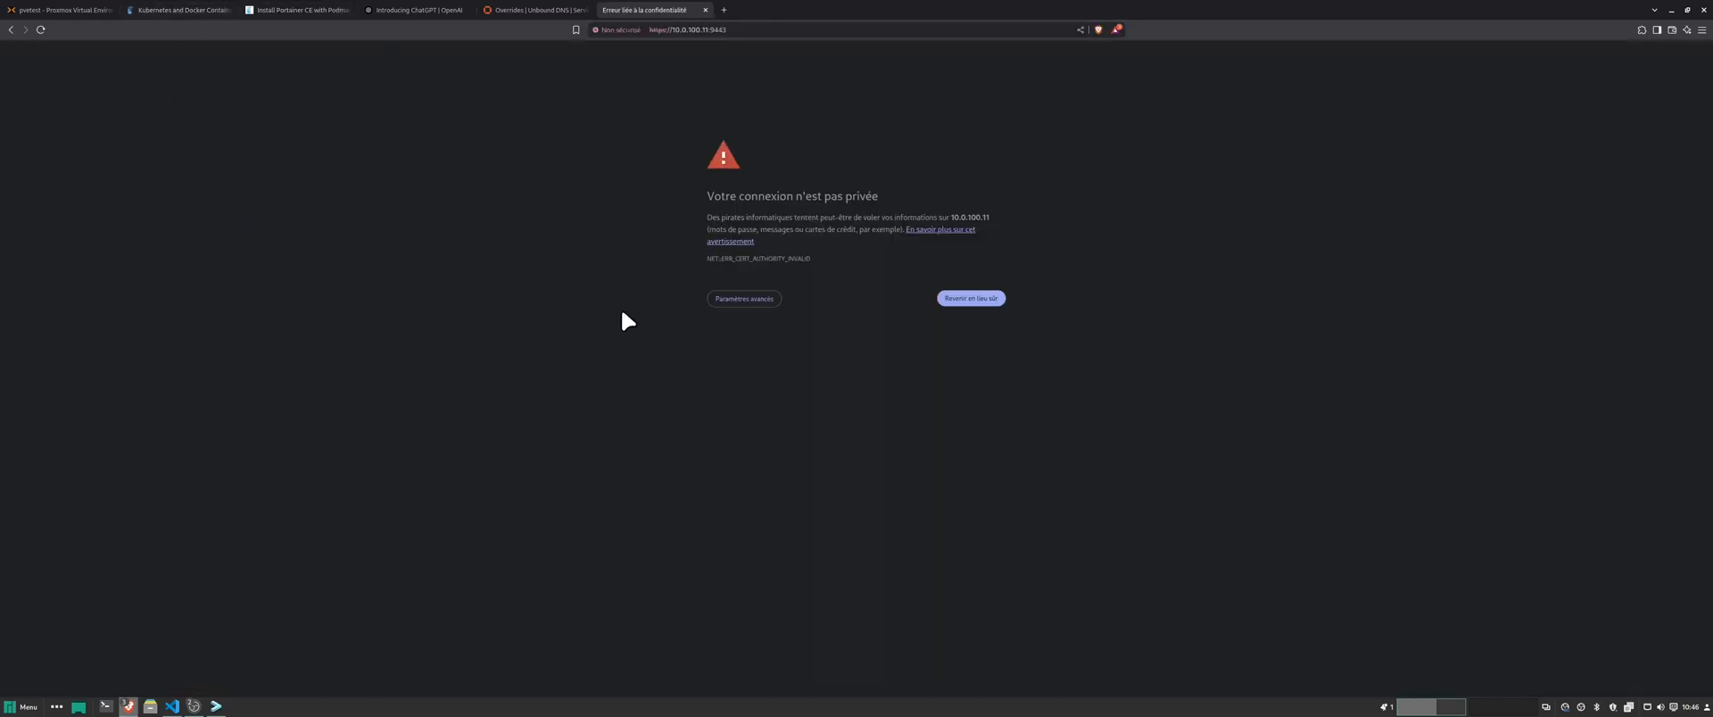
left_click(758, 300)
left_click(779, 387)
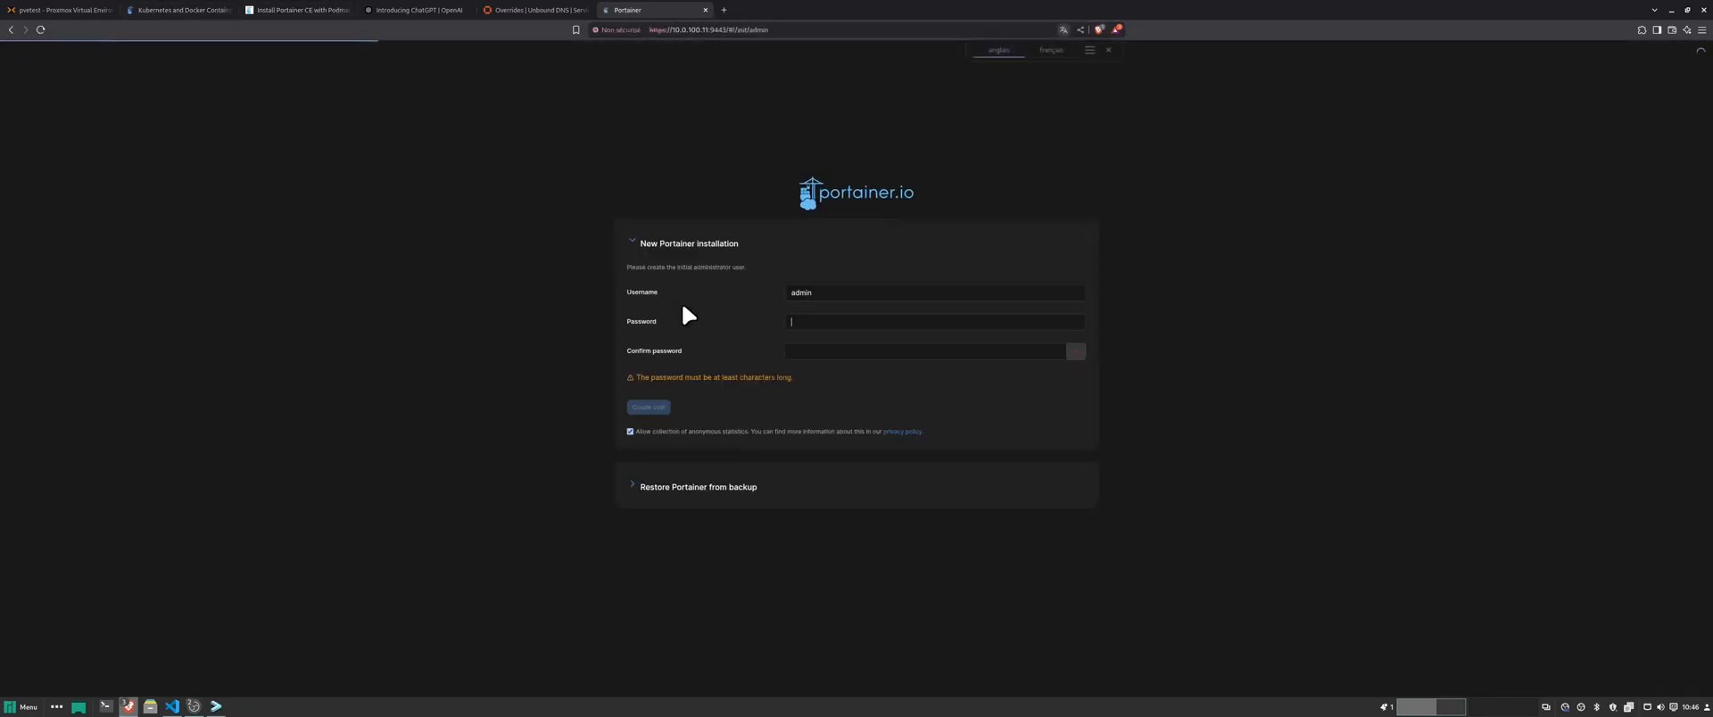
- Enter and confirm the administrator password, then create the admin user
left_click(845, 322)
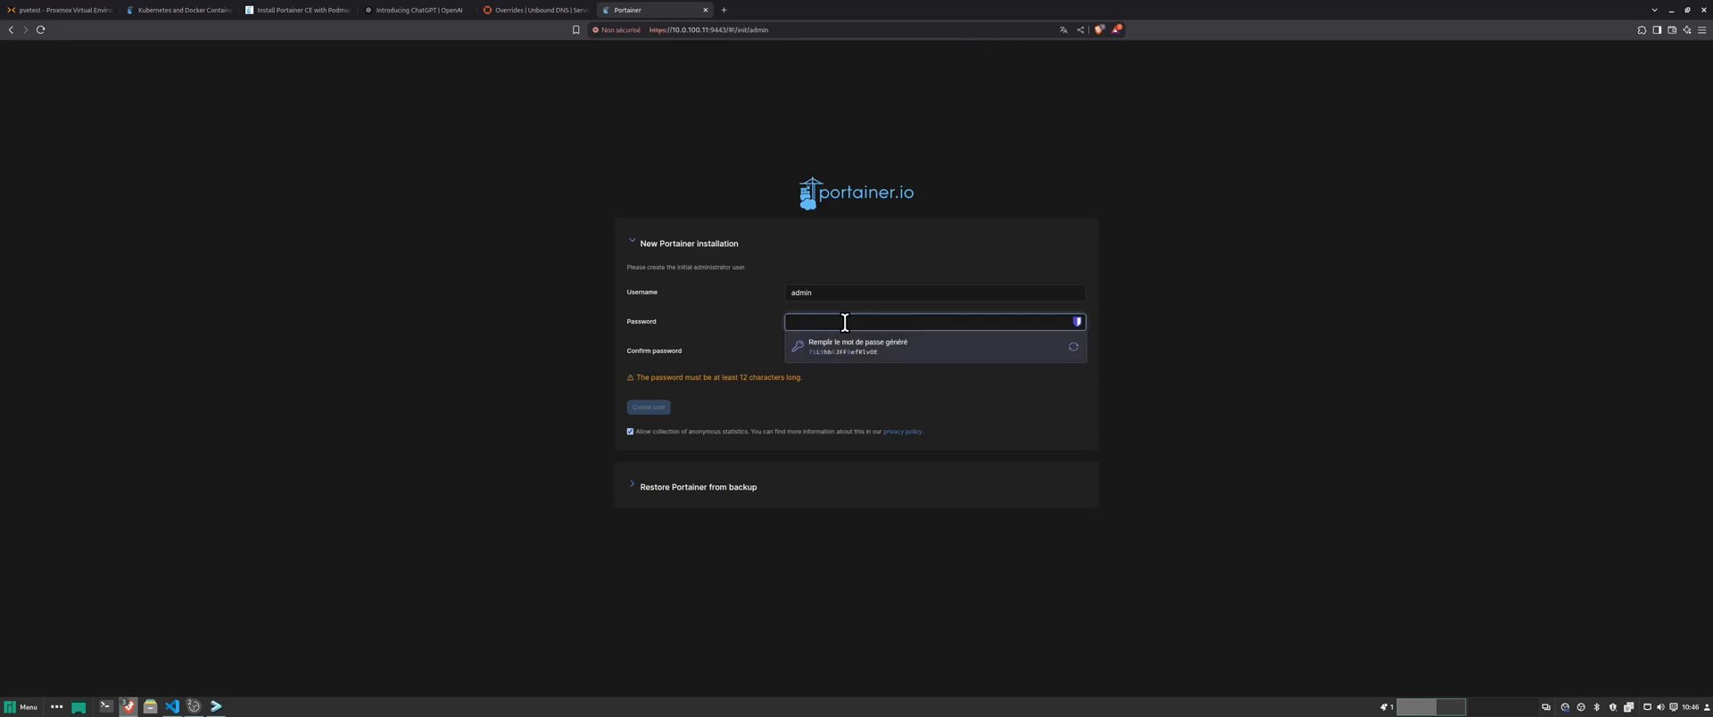
type("•••")
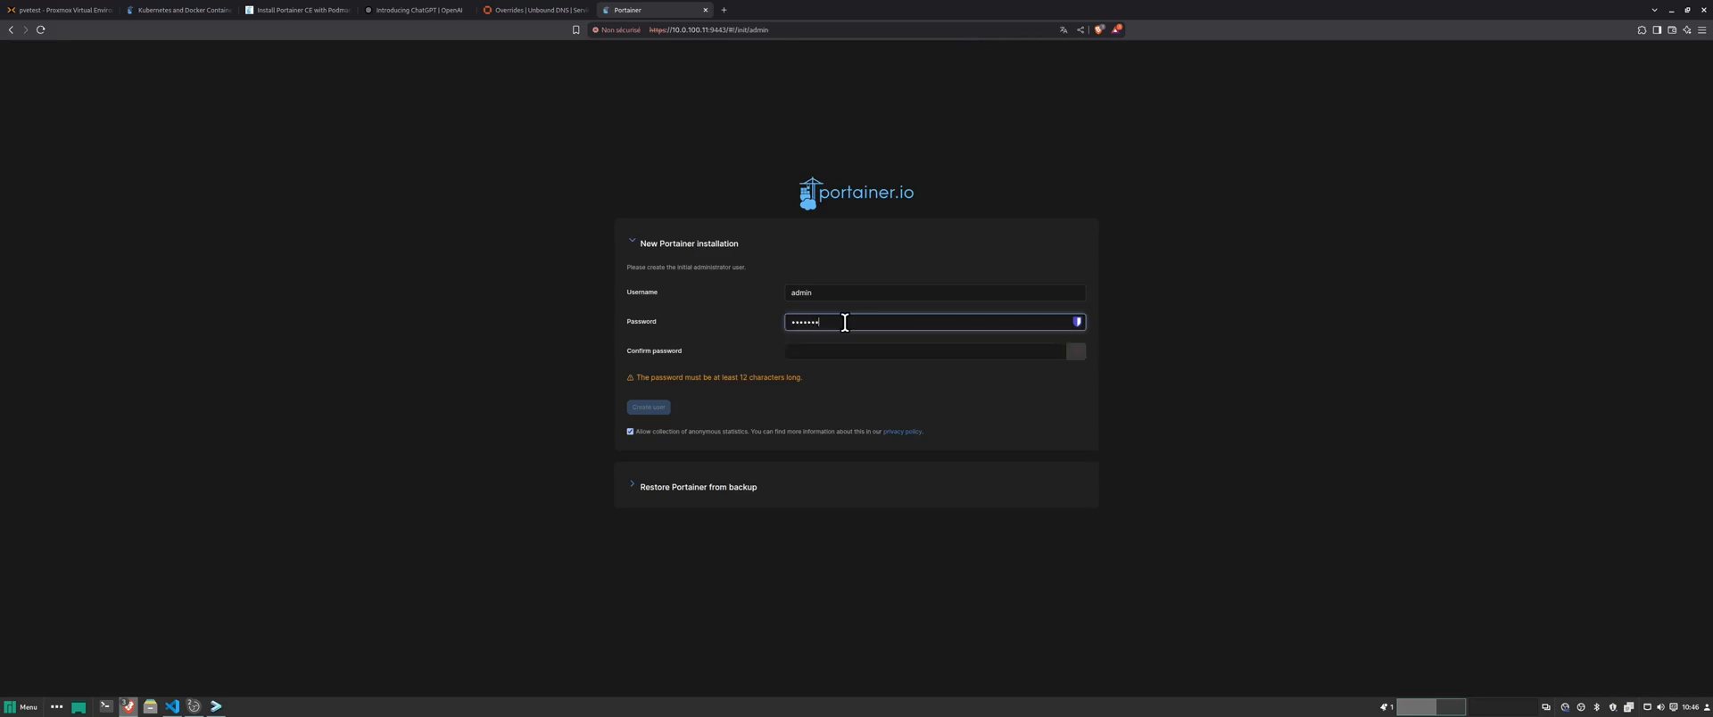
type("•••••••••")
key("Tab")
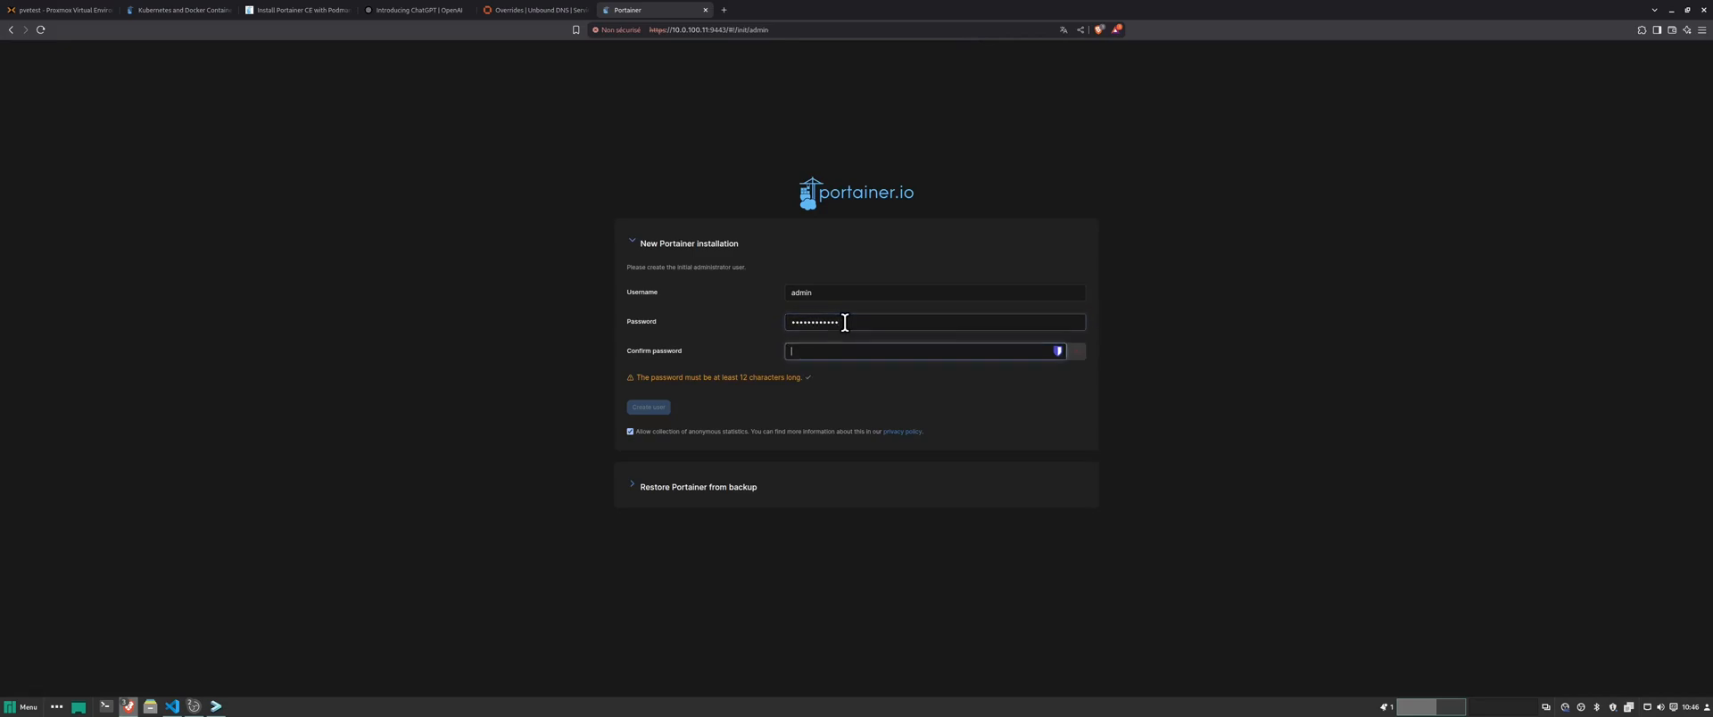
type("••")
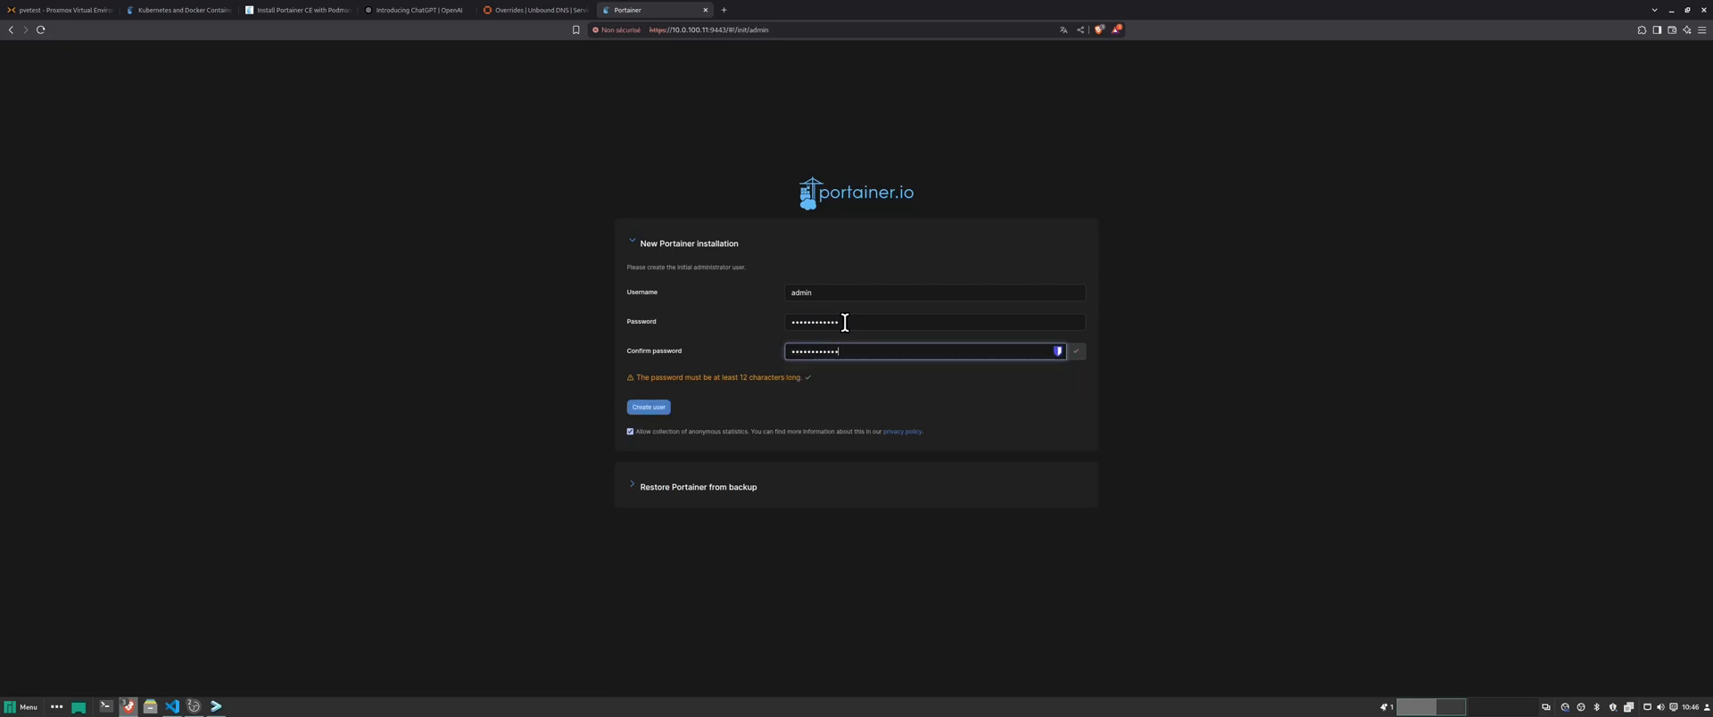
left_click(647, 407)
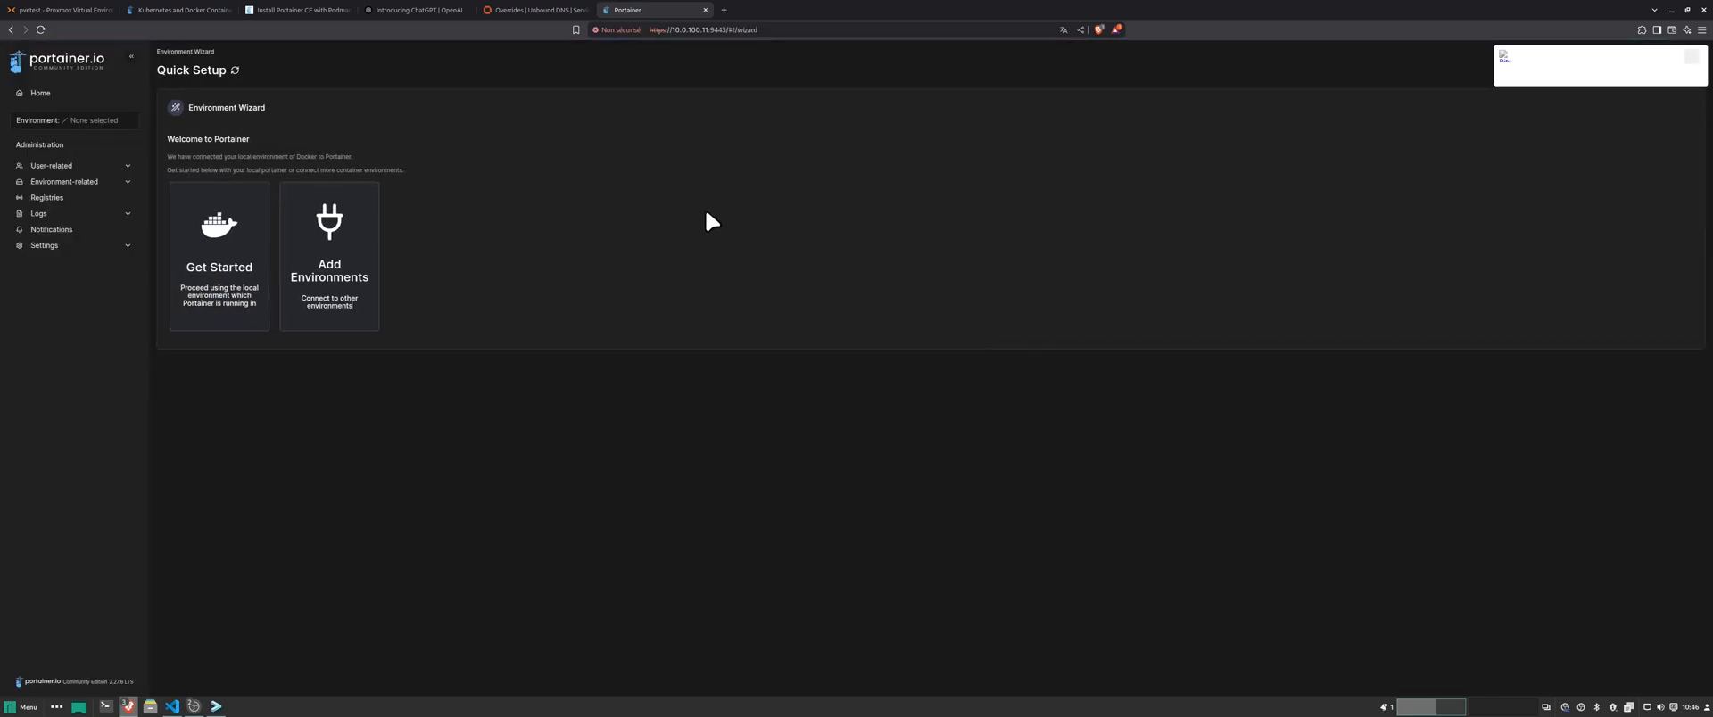
- In the local environment's application templates, search 'nginx' and open the Nginx template form
left_click(224, 276)
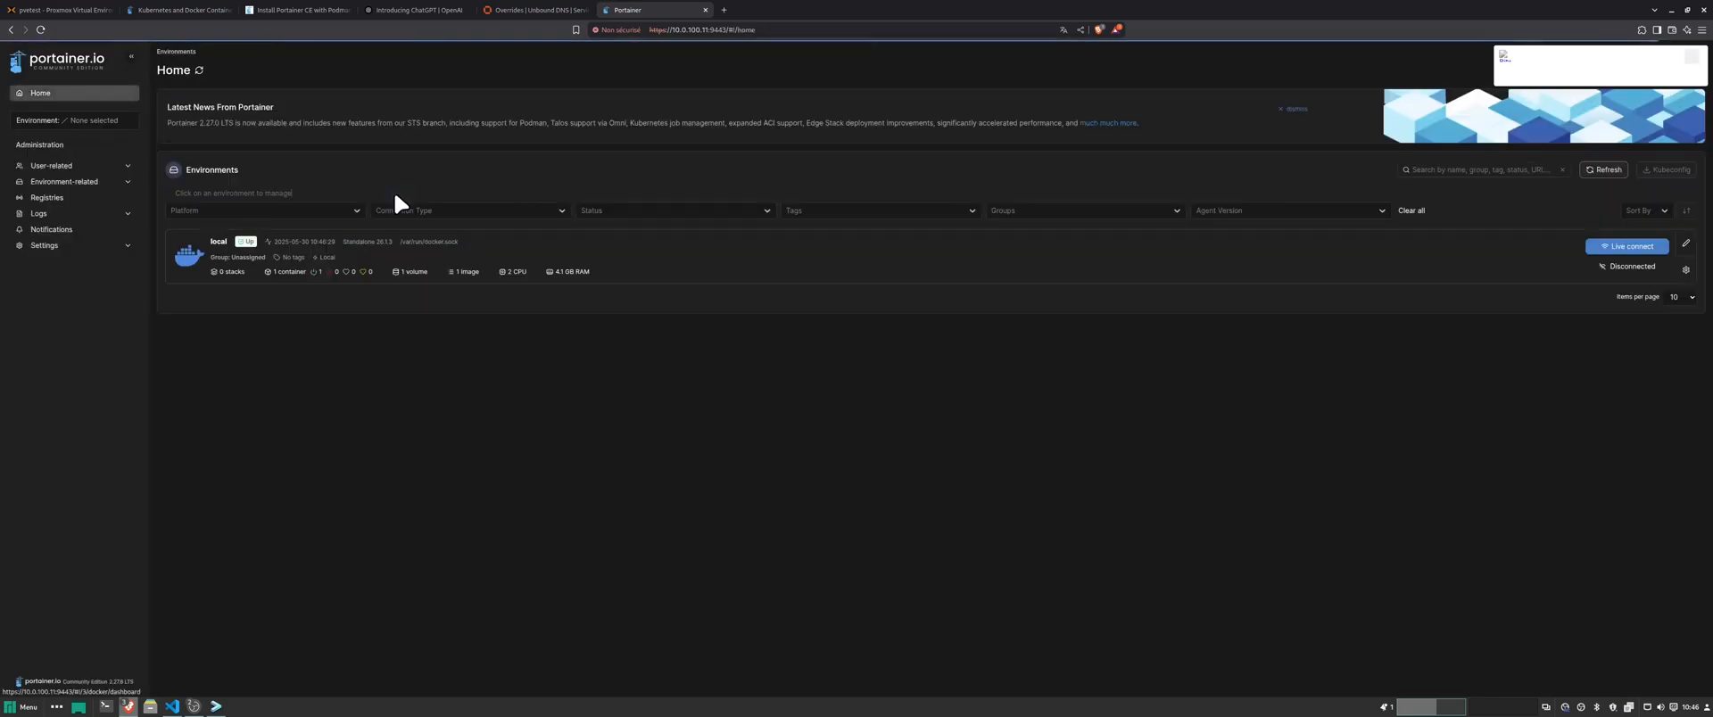
left_click(398, 263)
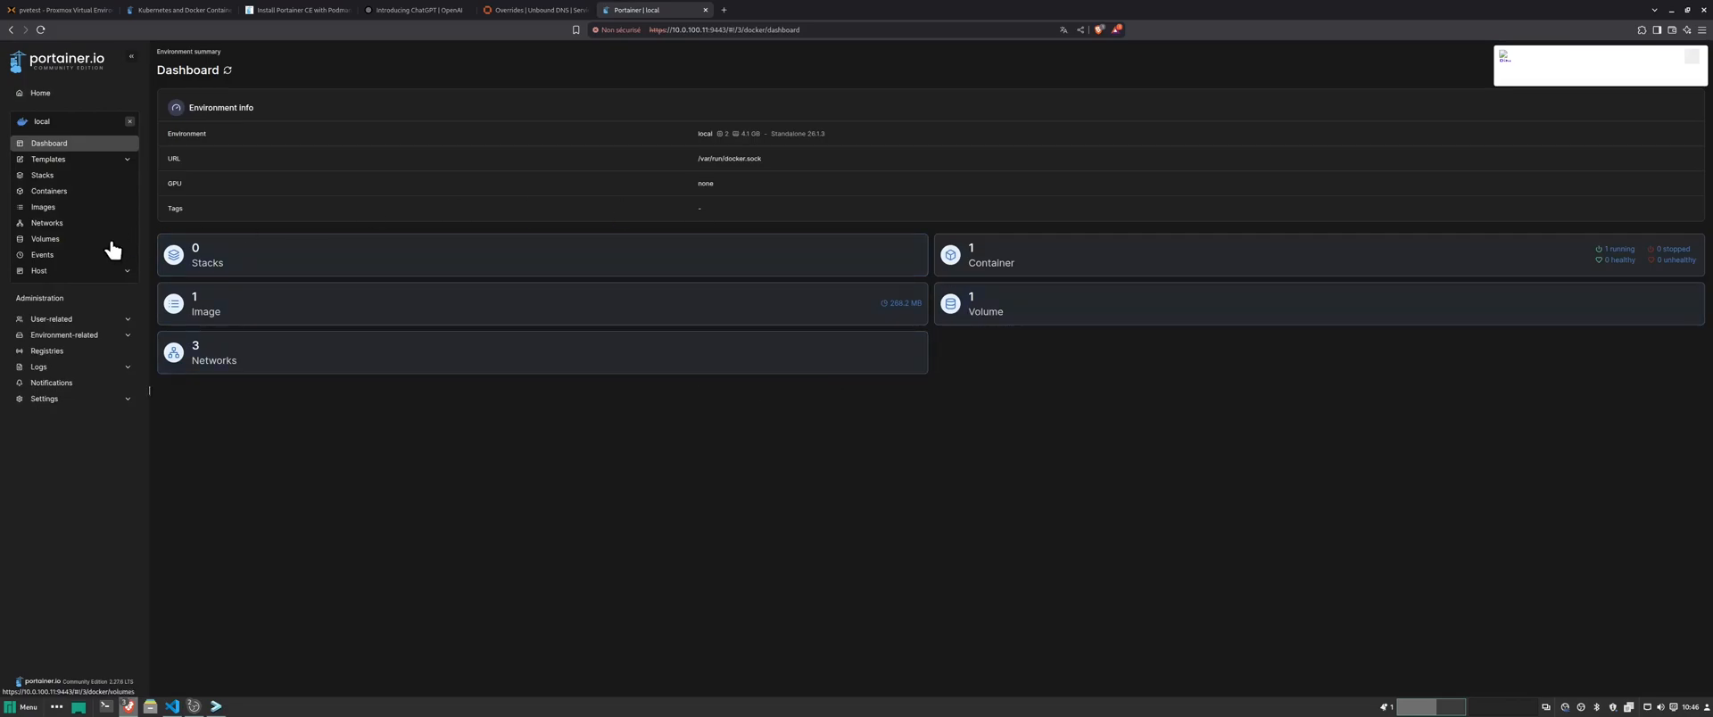
left_click(50, 161)
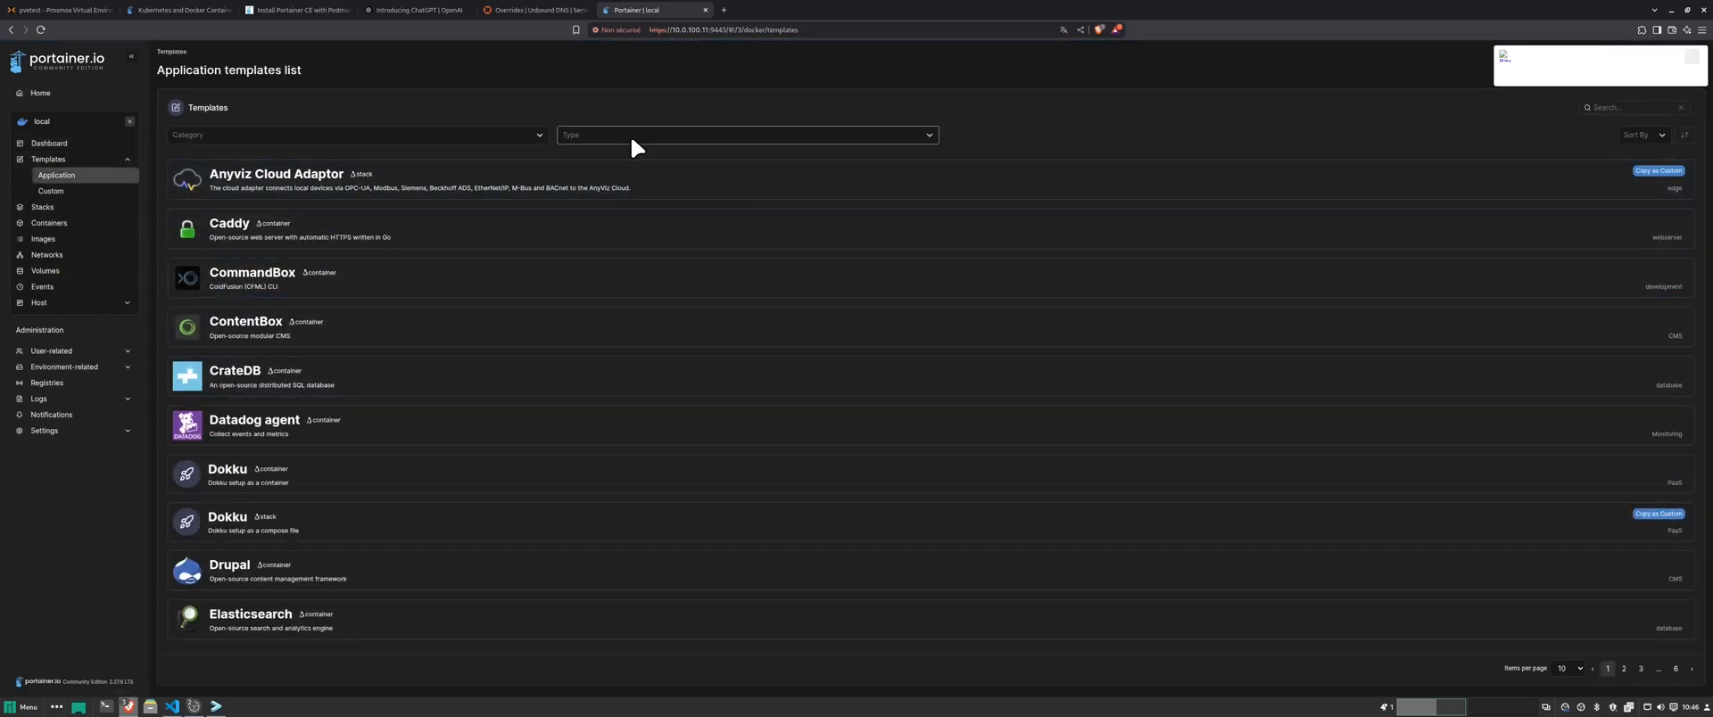
left_click(656, 135)
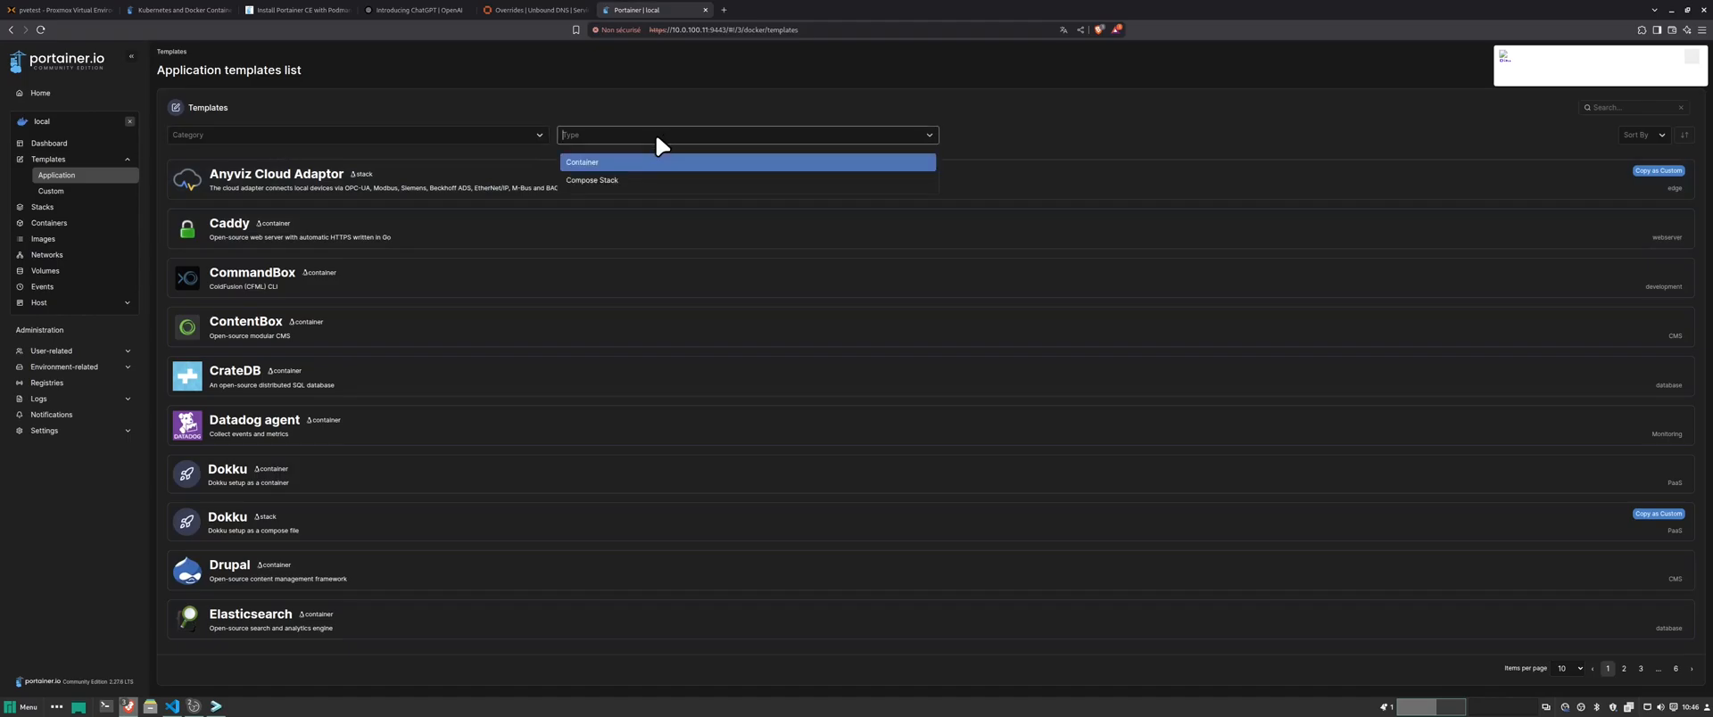
left_click(655, 135)
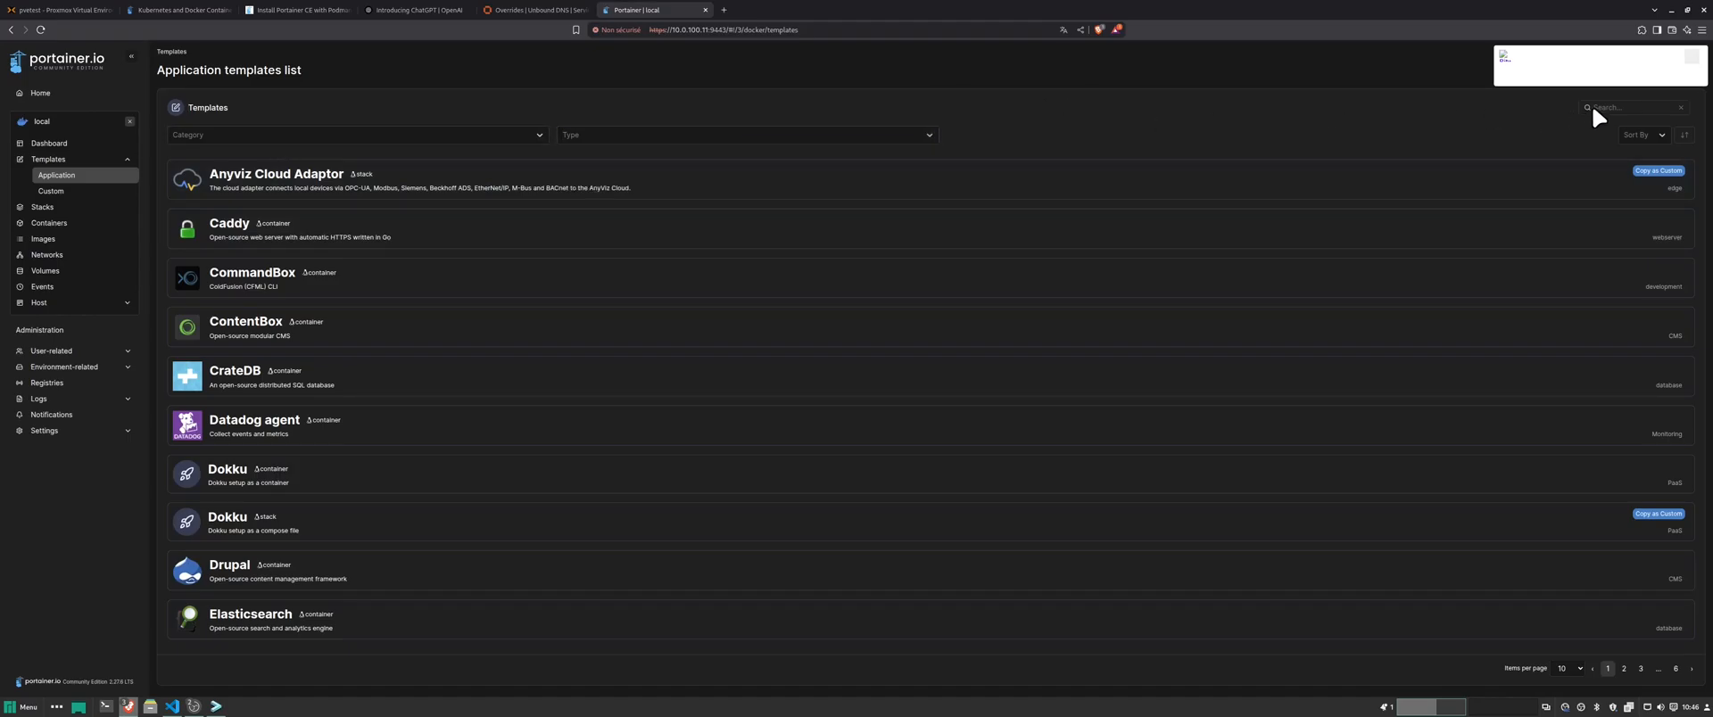
type("nginx")
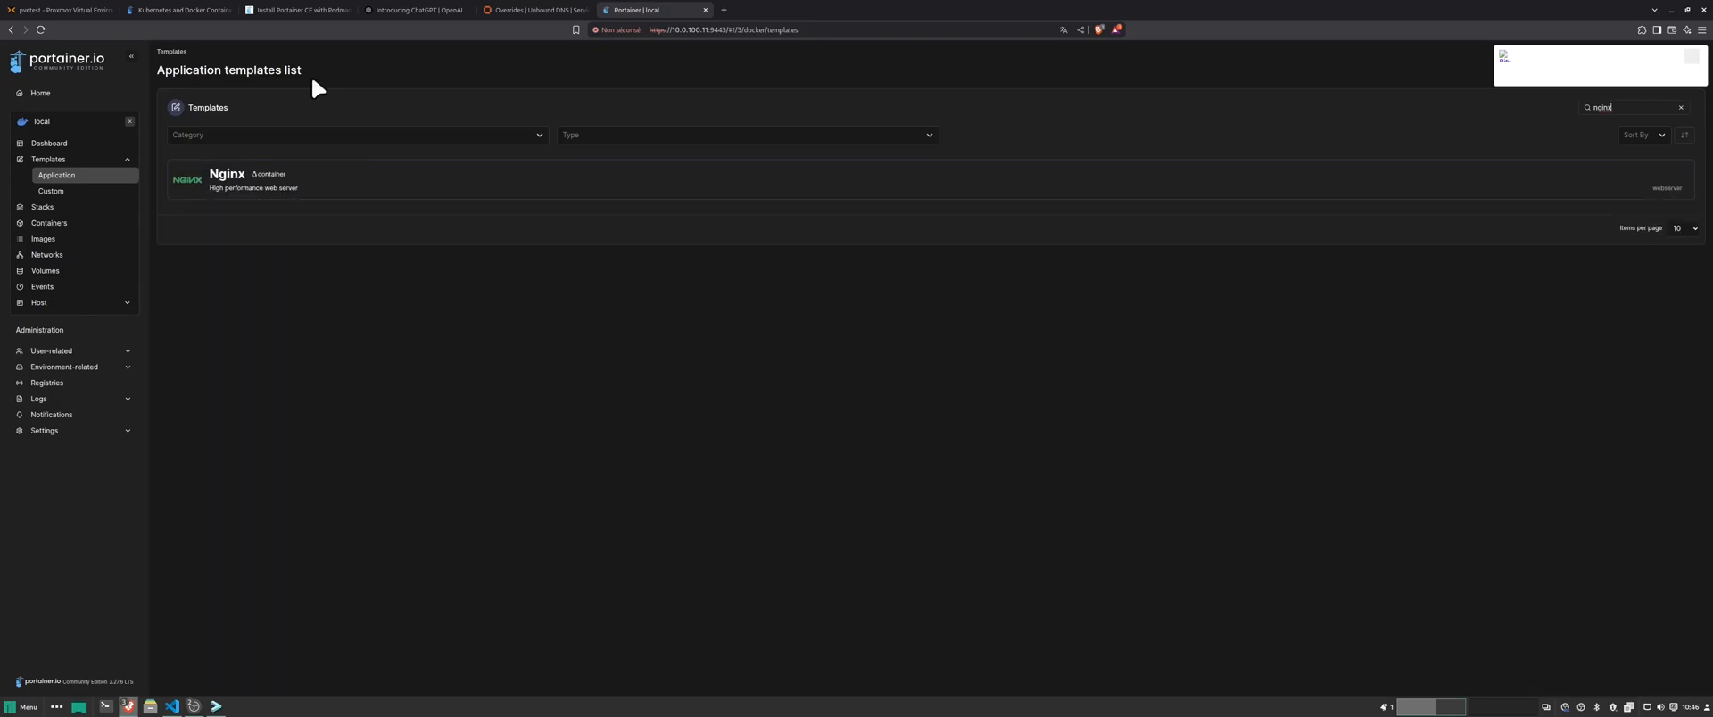
left_click(303, 192)
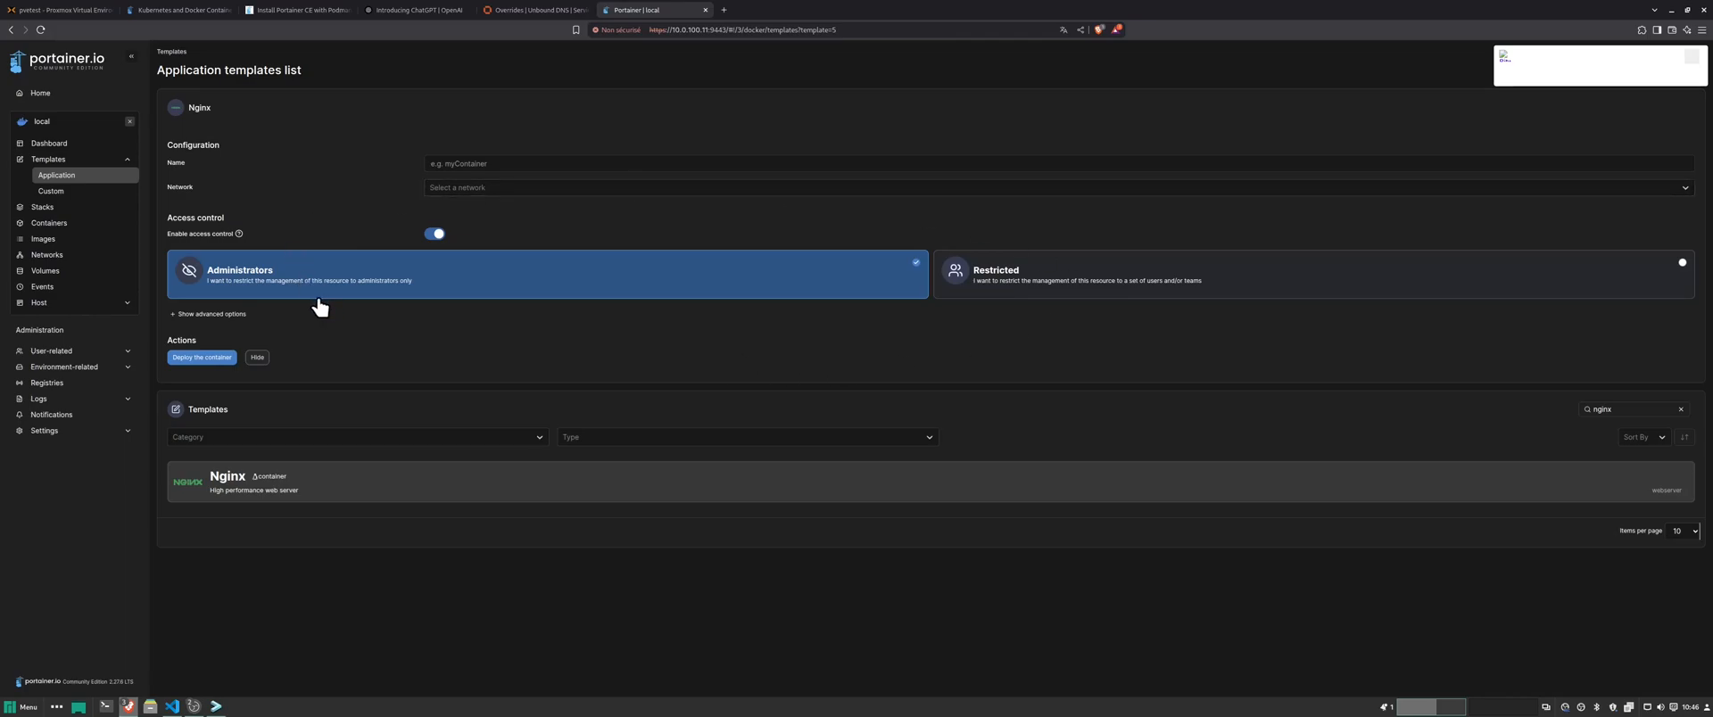
- Deploy the Nginx template as container 'test-nginx' on the bridge network
left_click(458, 162)
type("test-nginx")
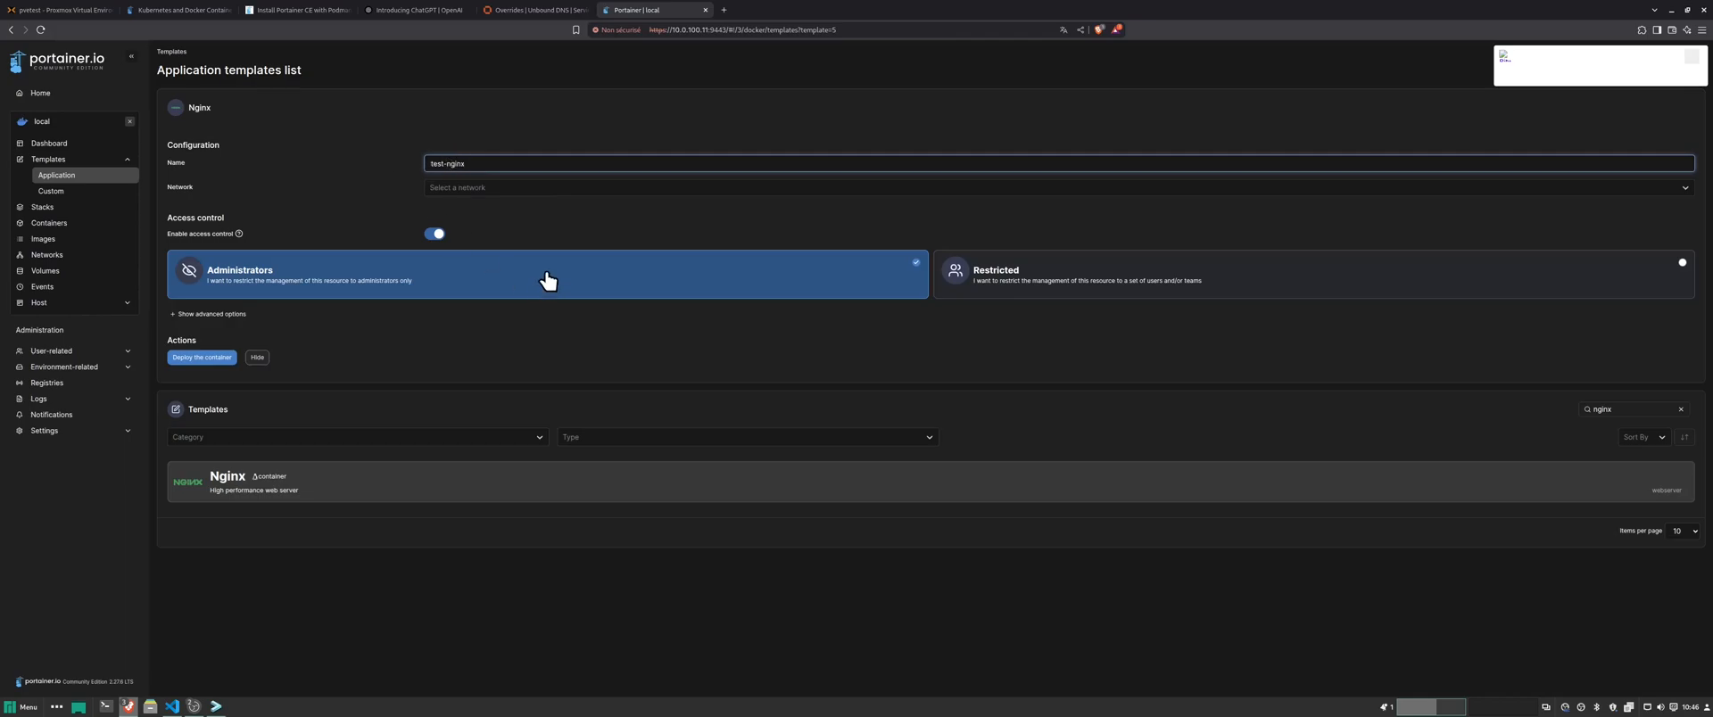
left_click(548, 217)
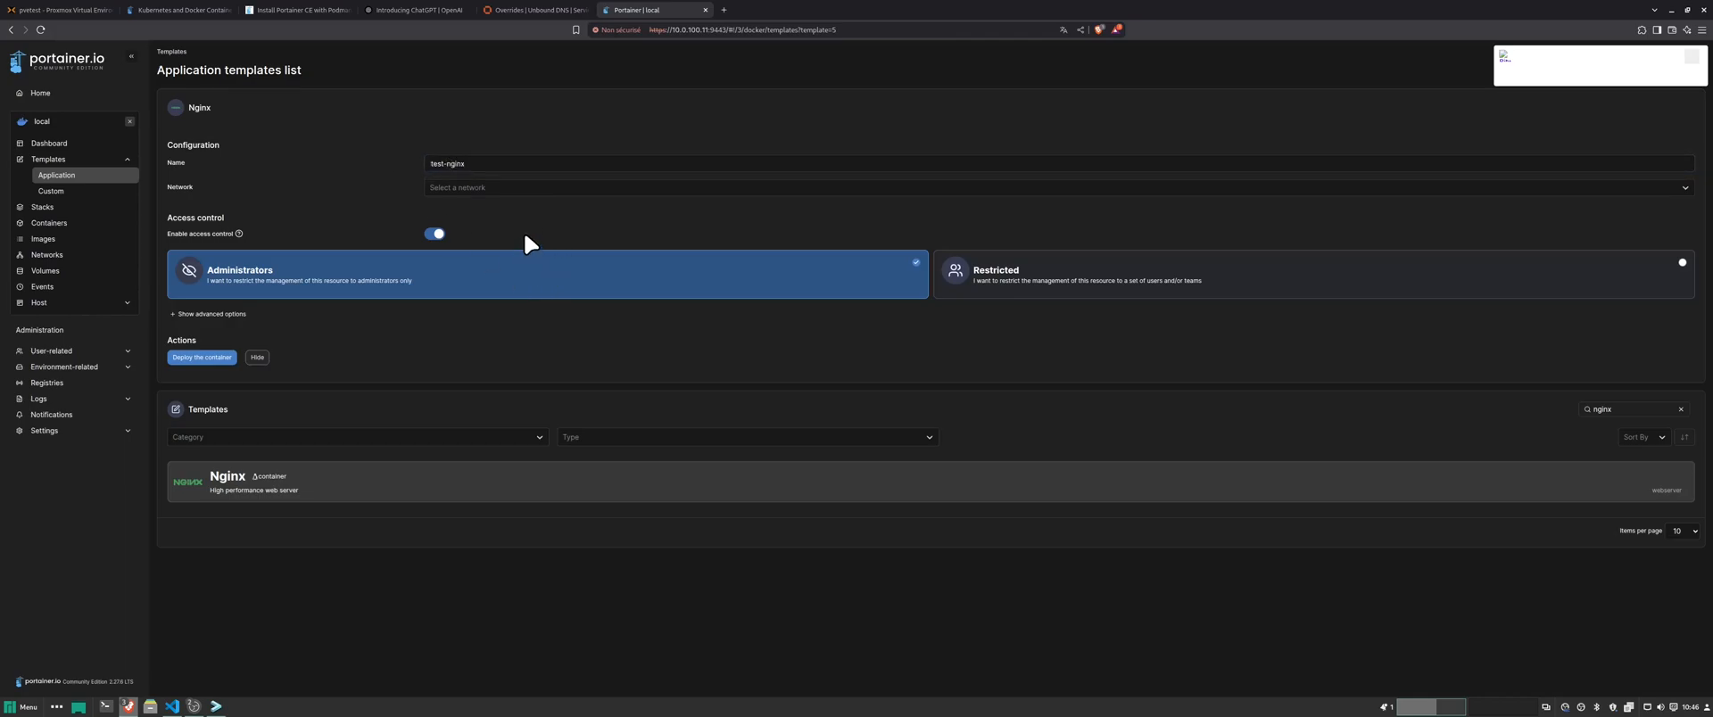
left_click(1351, 187)
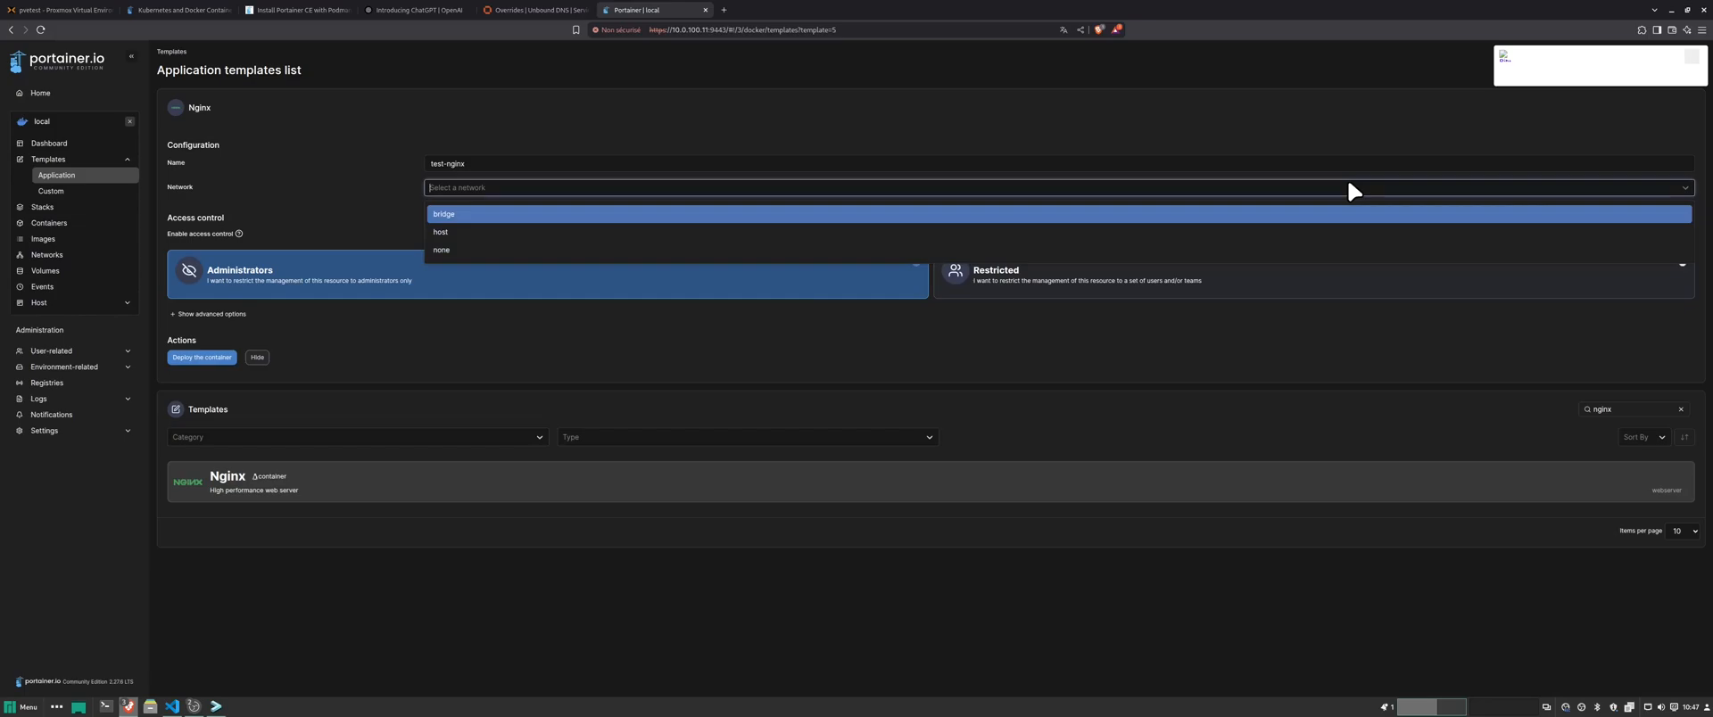
left_click(470, 214)
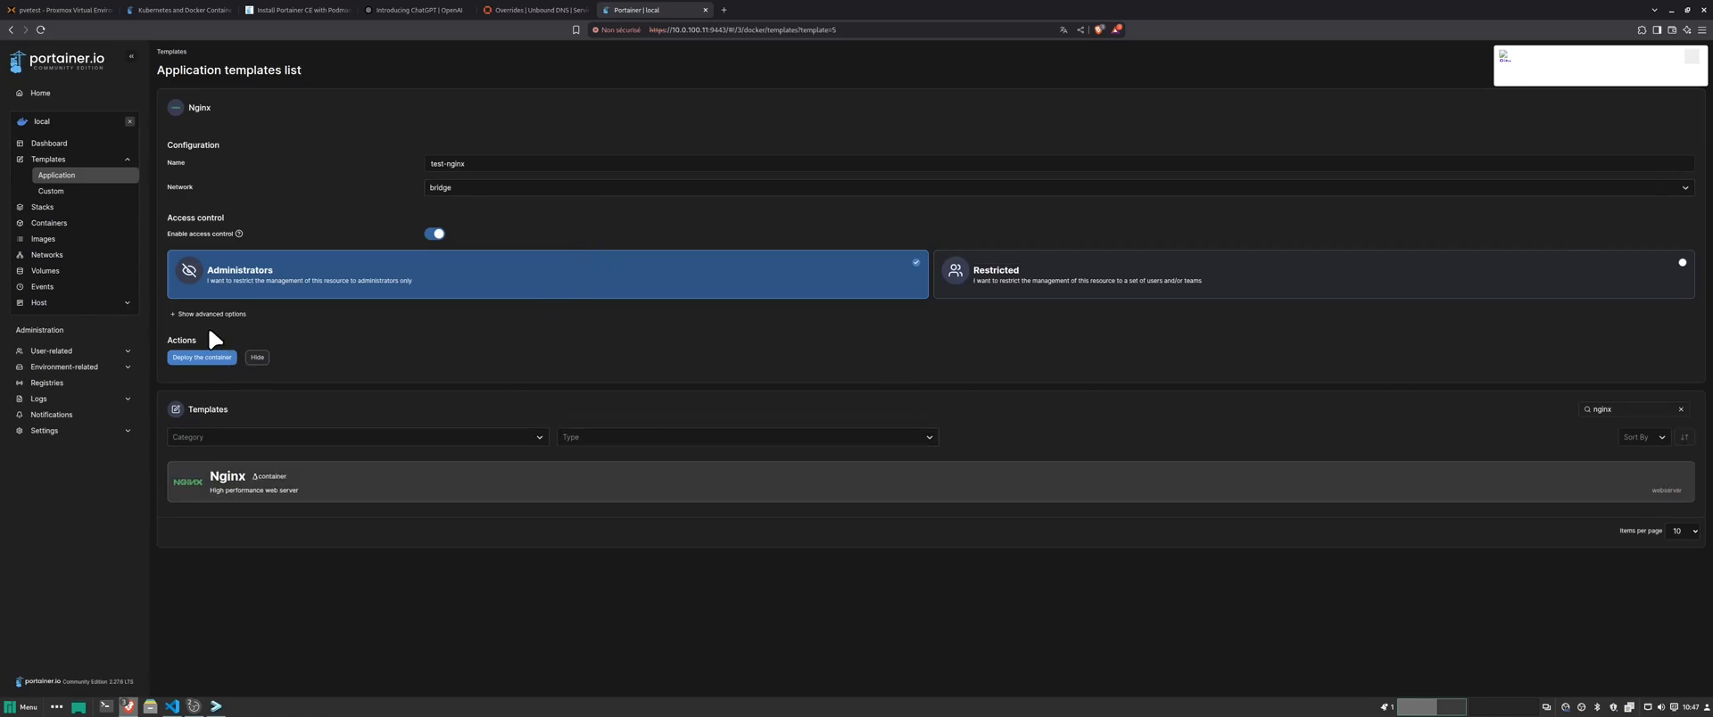
left_click(195, 359)
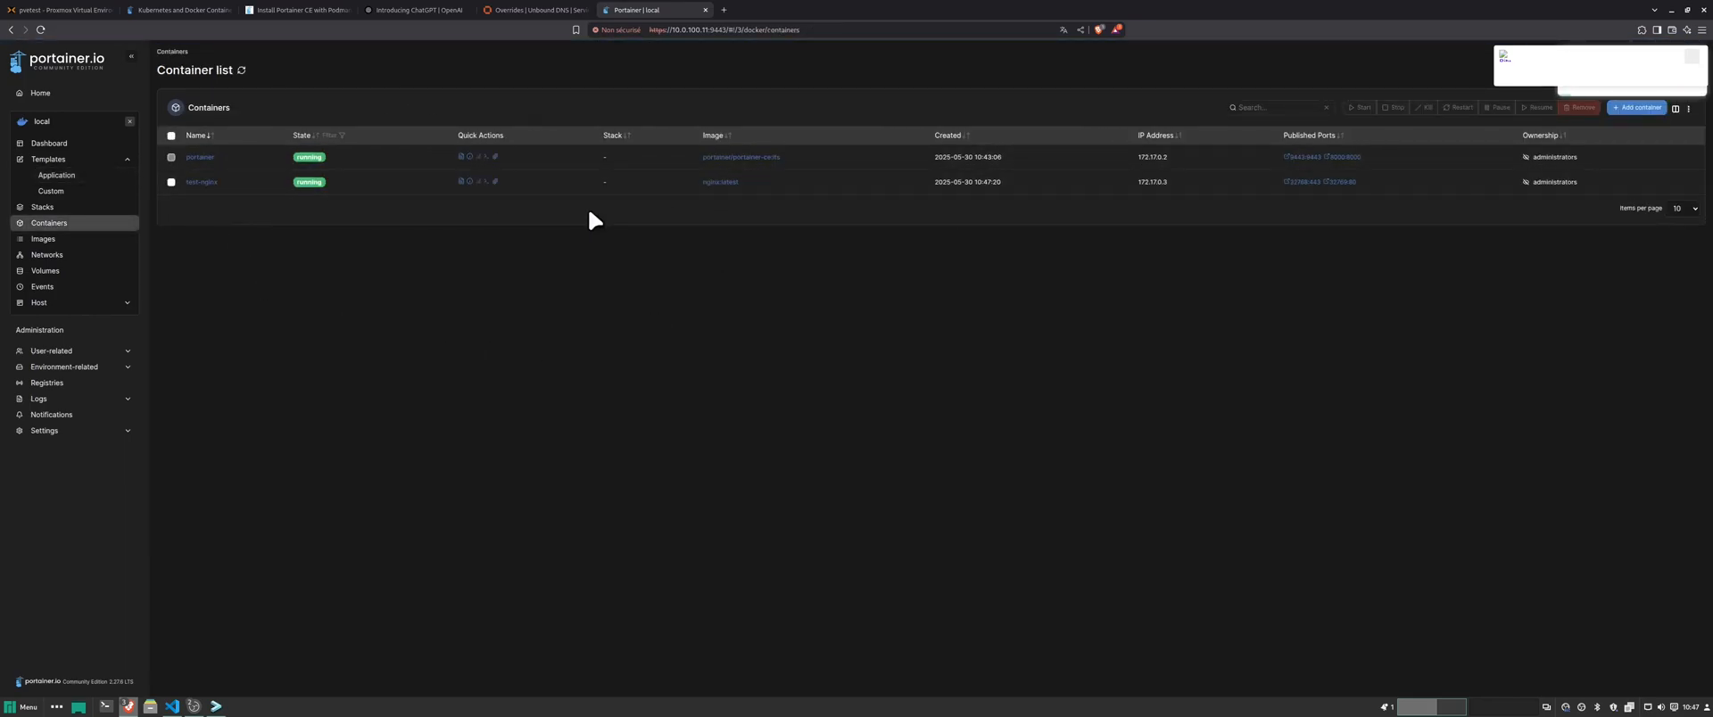
- Check test-nginx's logs, then remove the test-nginx container from the container list
left_click(461, 182)
left_click_drag(455, 477, 170, 316)
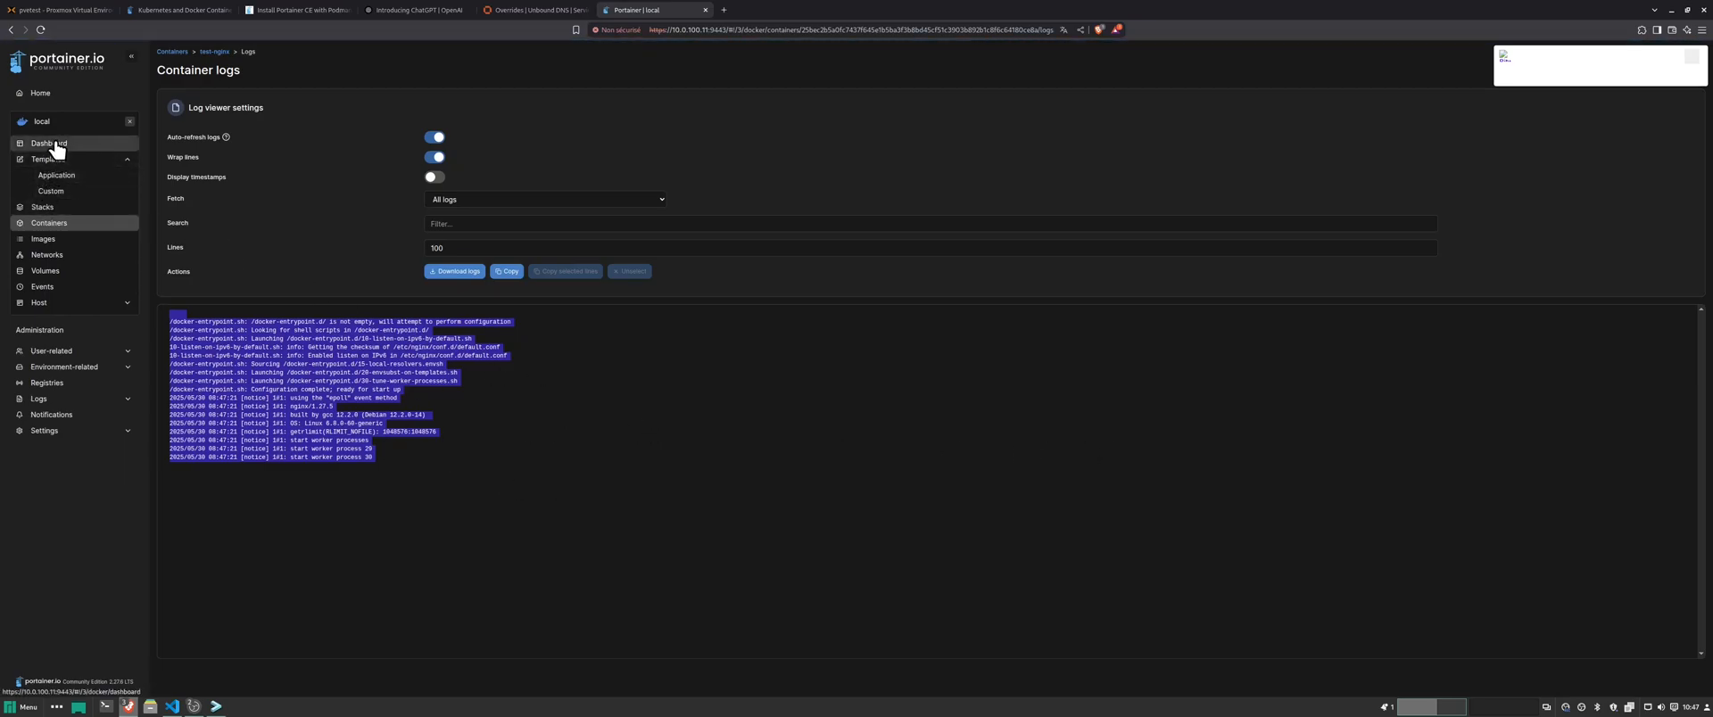
left_click(49, 223)
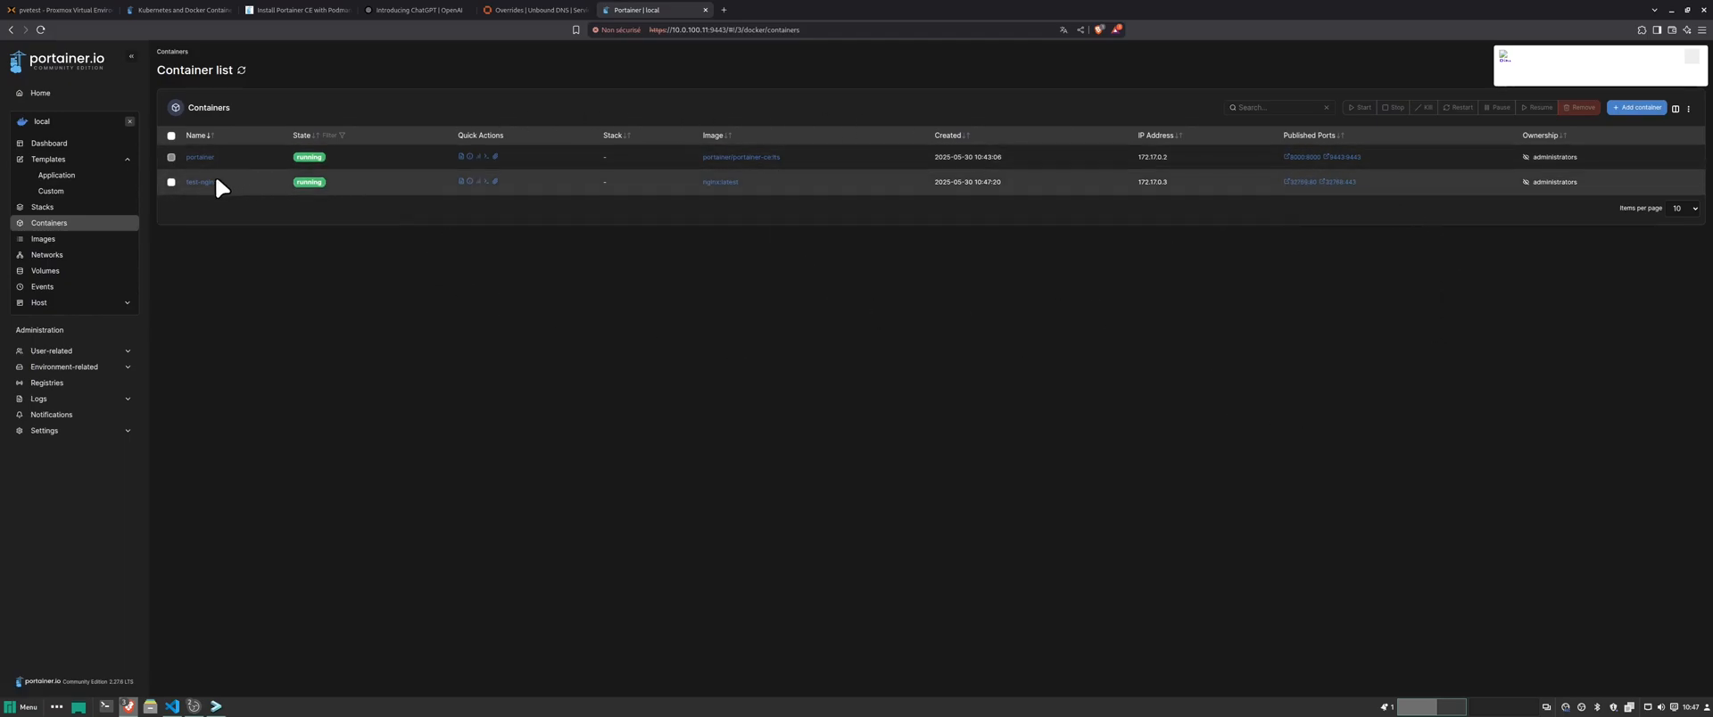
left_click(171, 182)
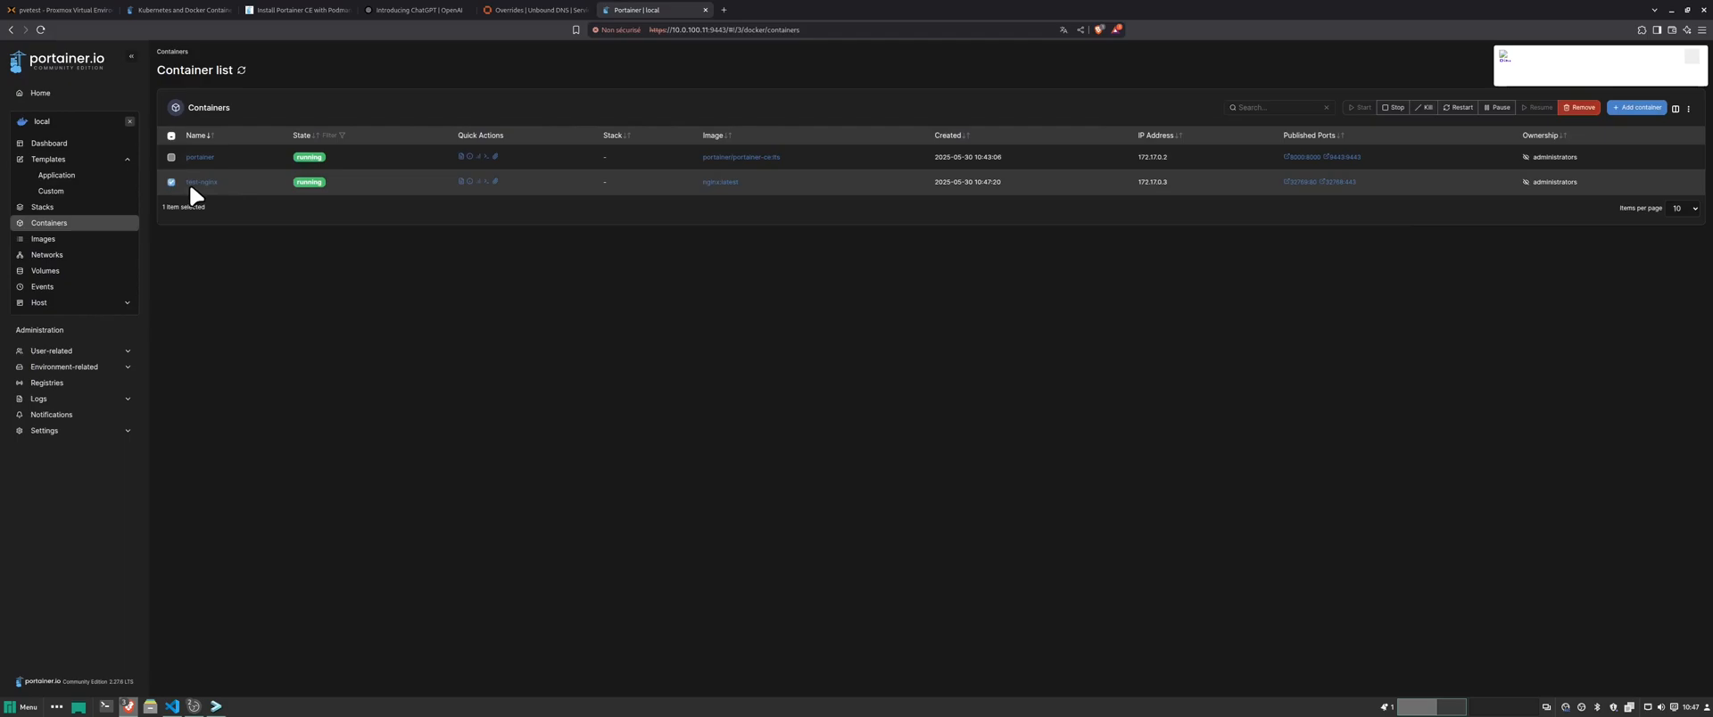
left_click(1573, 108)
left_click(919, 401)
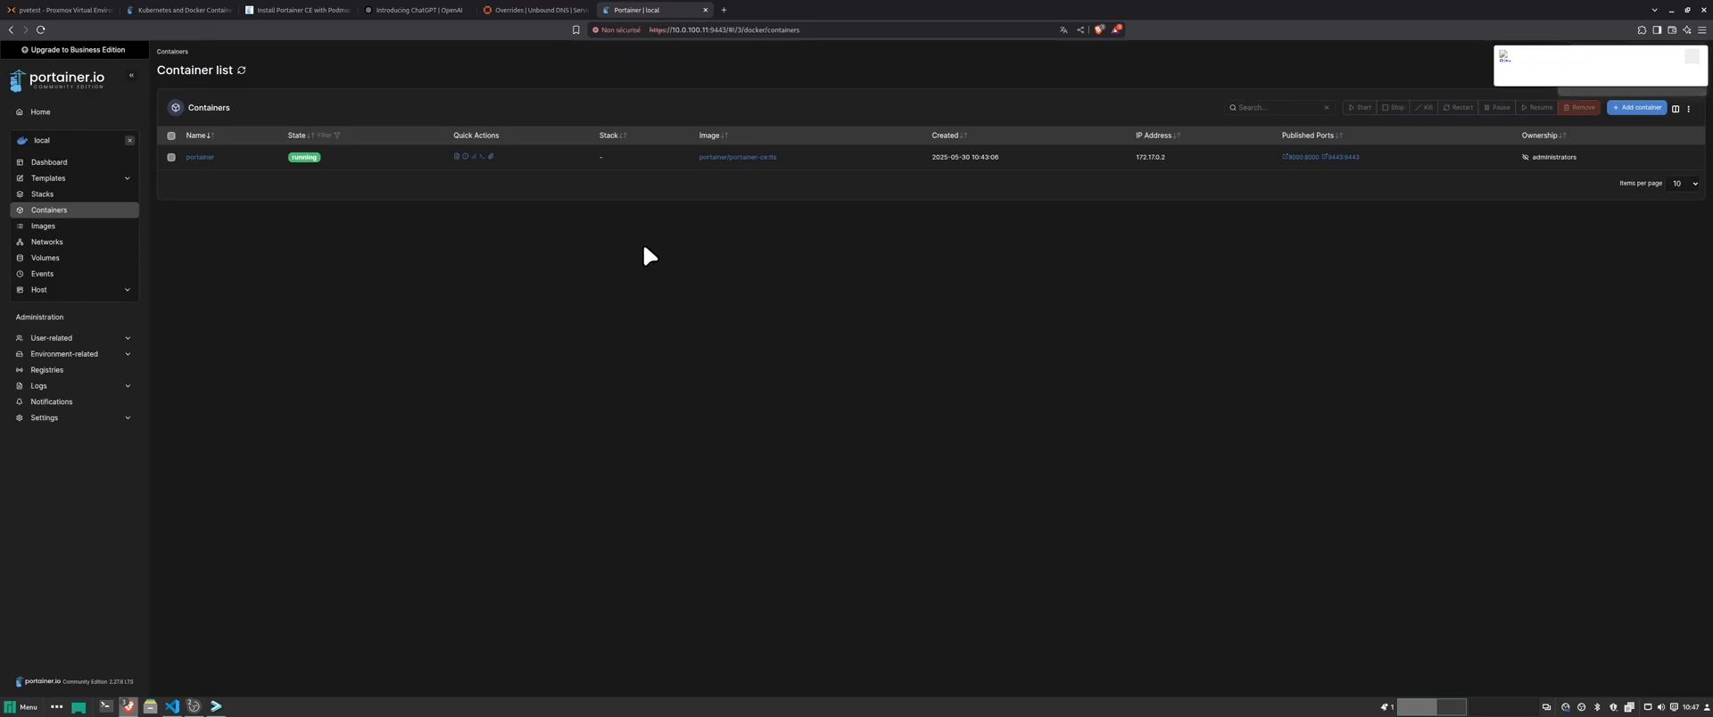
- Clear the nginx search in Application templates and page through the catalogue to page 4
left_click(63, 185)
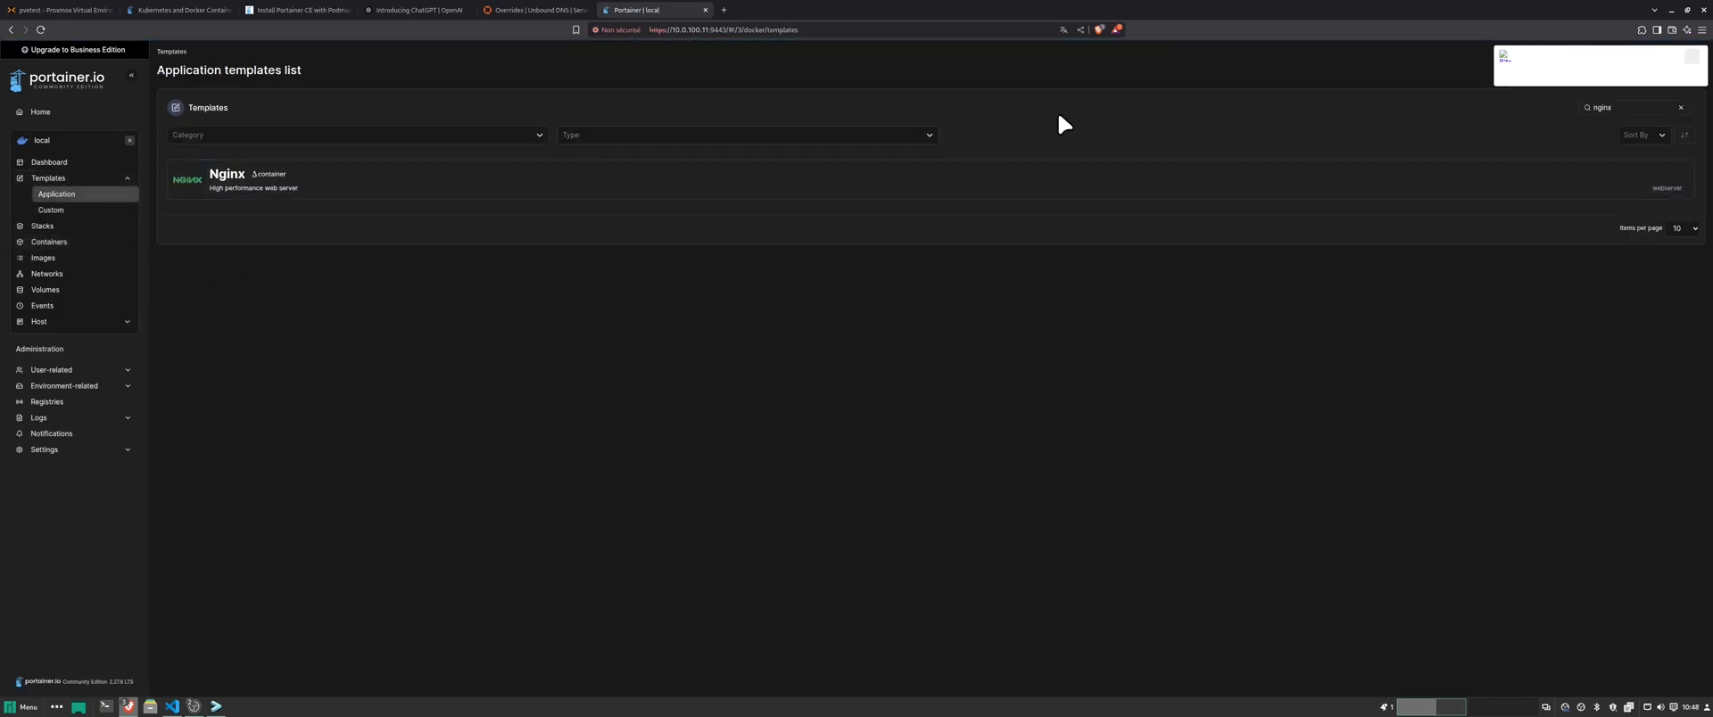
left_click(1681, 107)
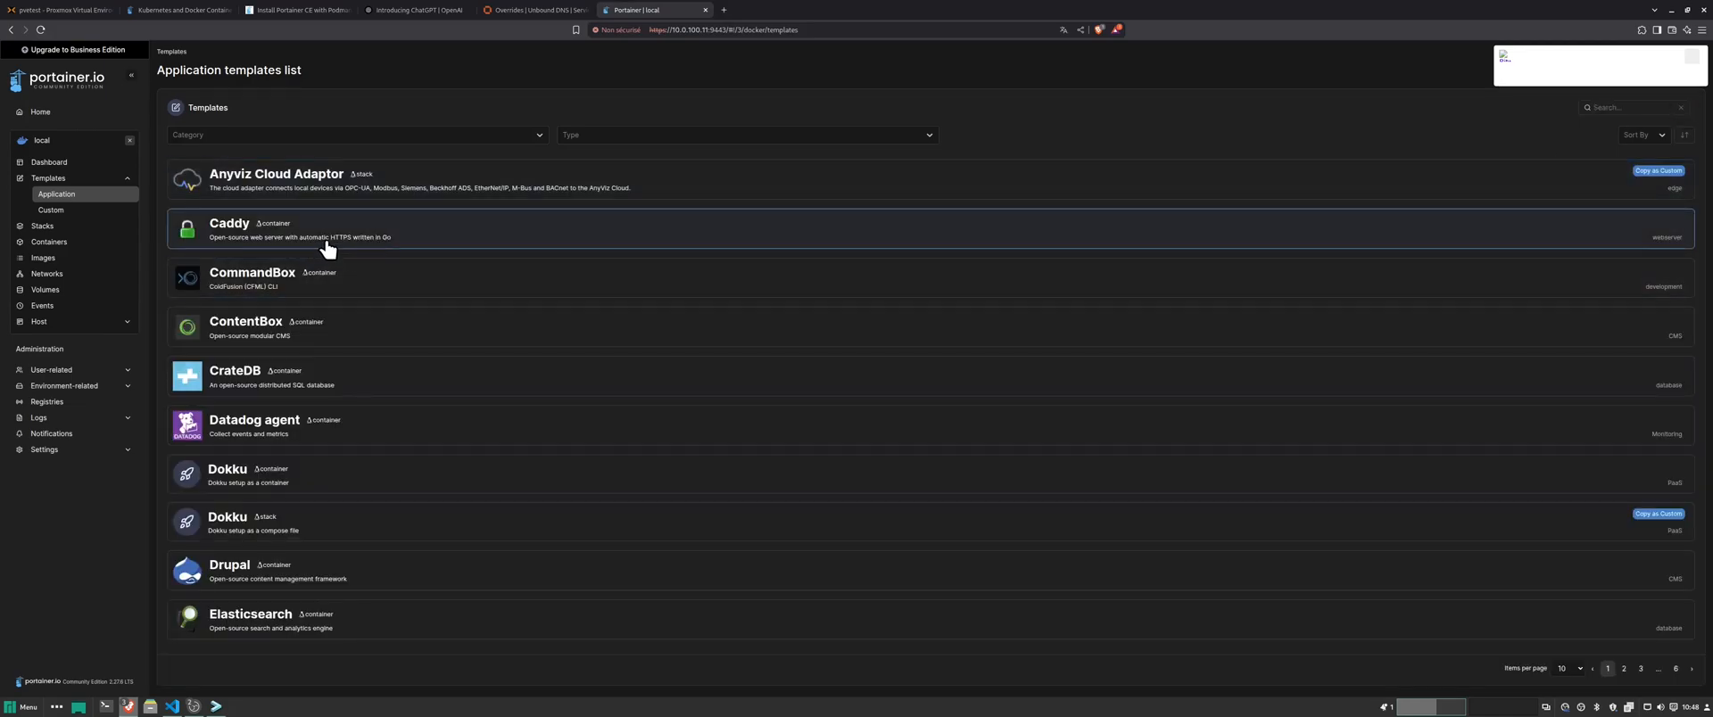
left_click(1623, 669)
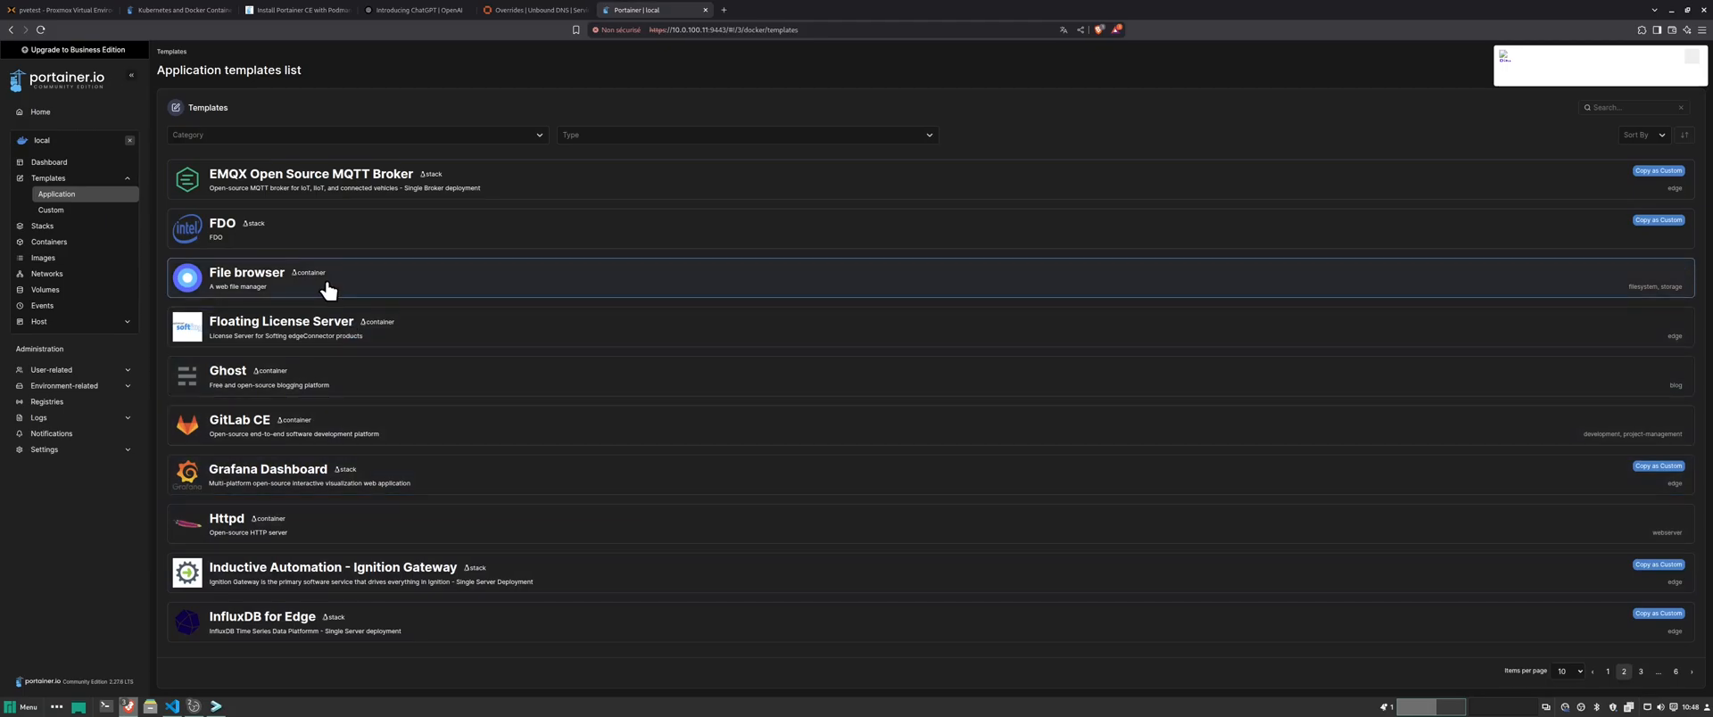
left_click(1642, 673)
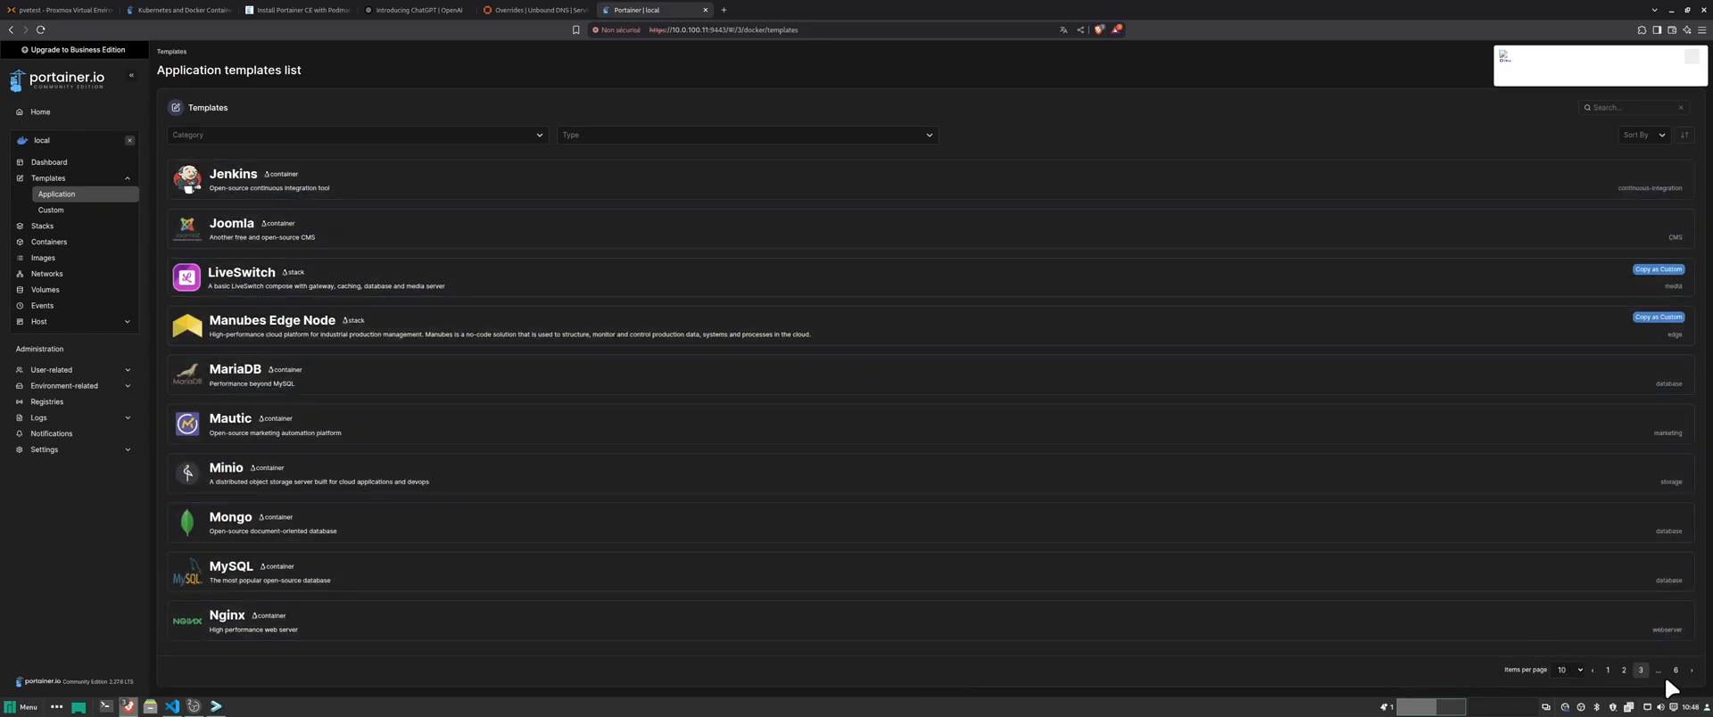
left_click(1692, 669)
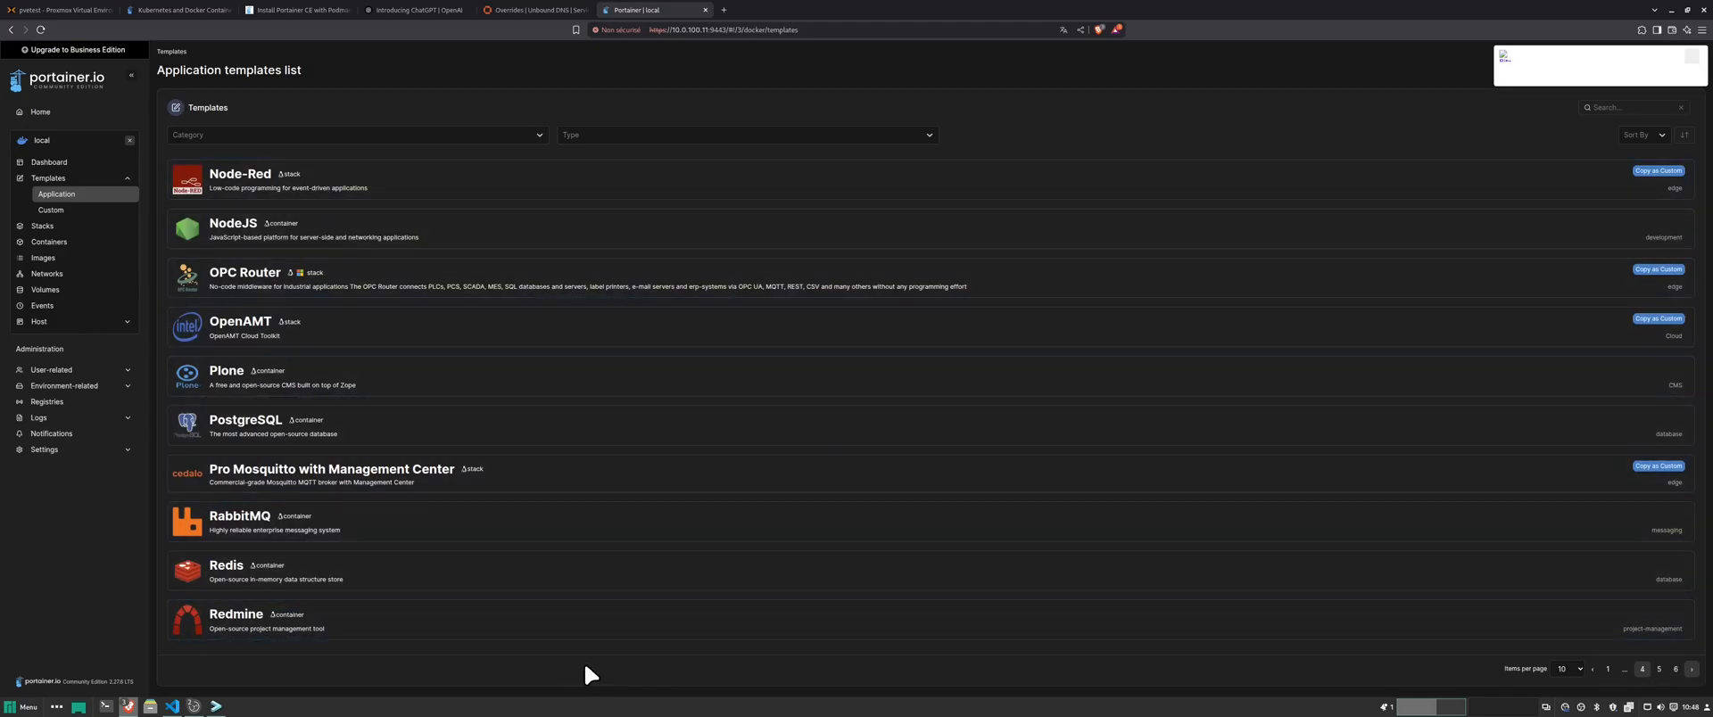
- Start a new stack from Stacks and name it 'tes-stack'
left_click(51, 210)
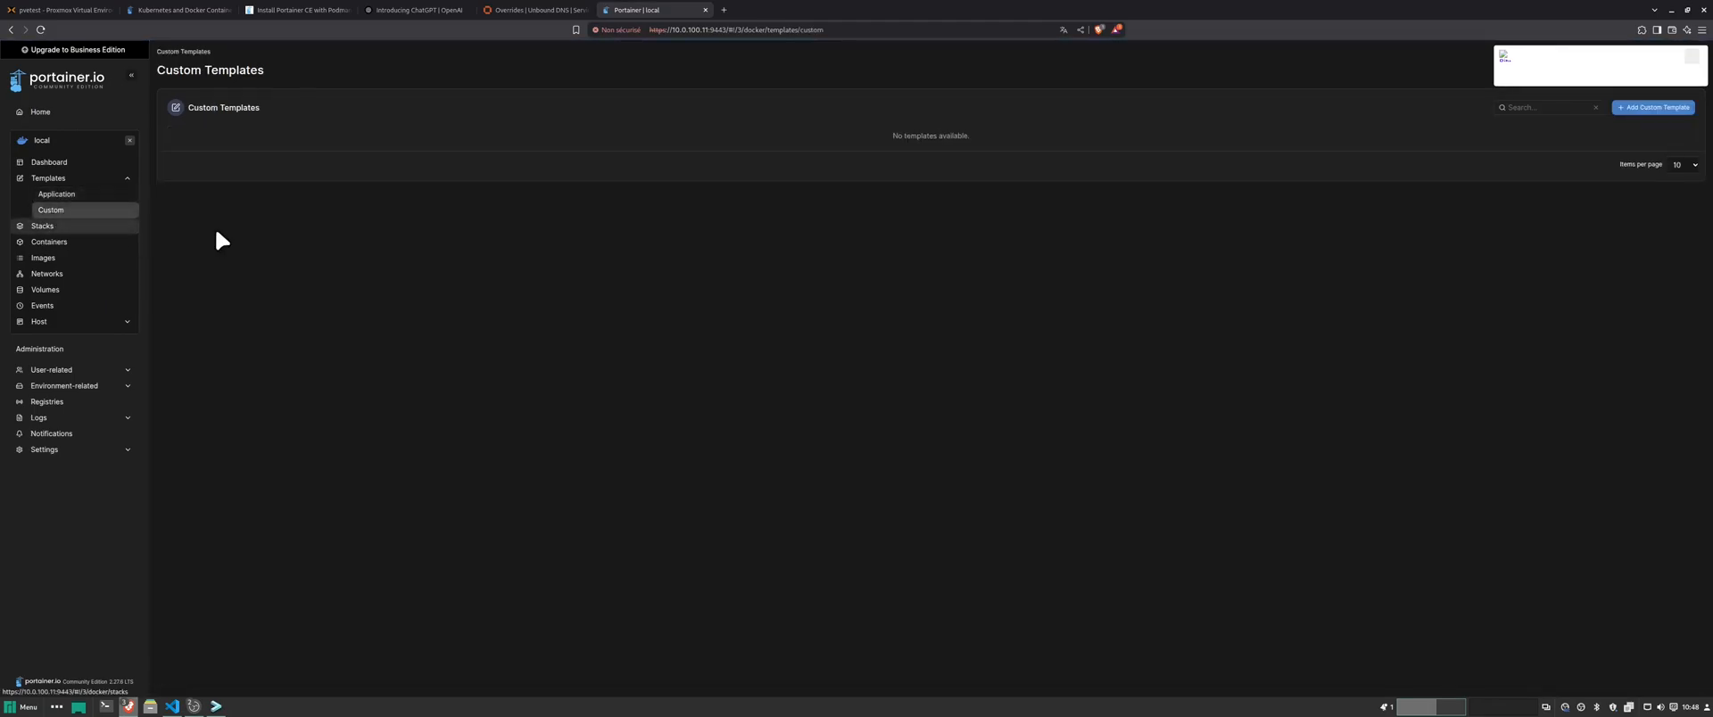
left_click(45, 227)
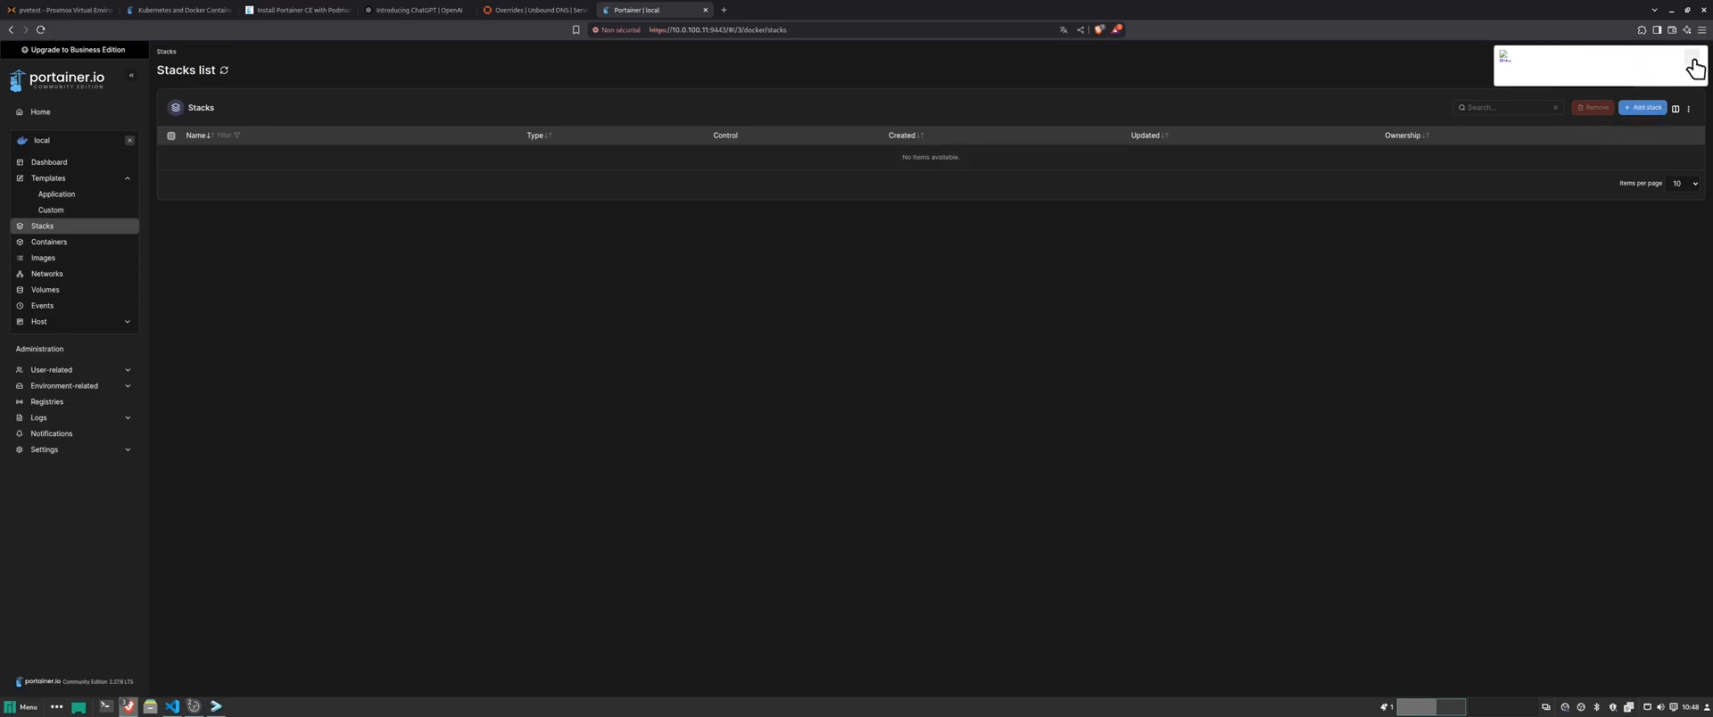
left_click(1640, 108)
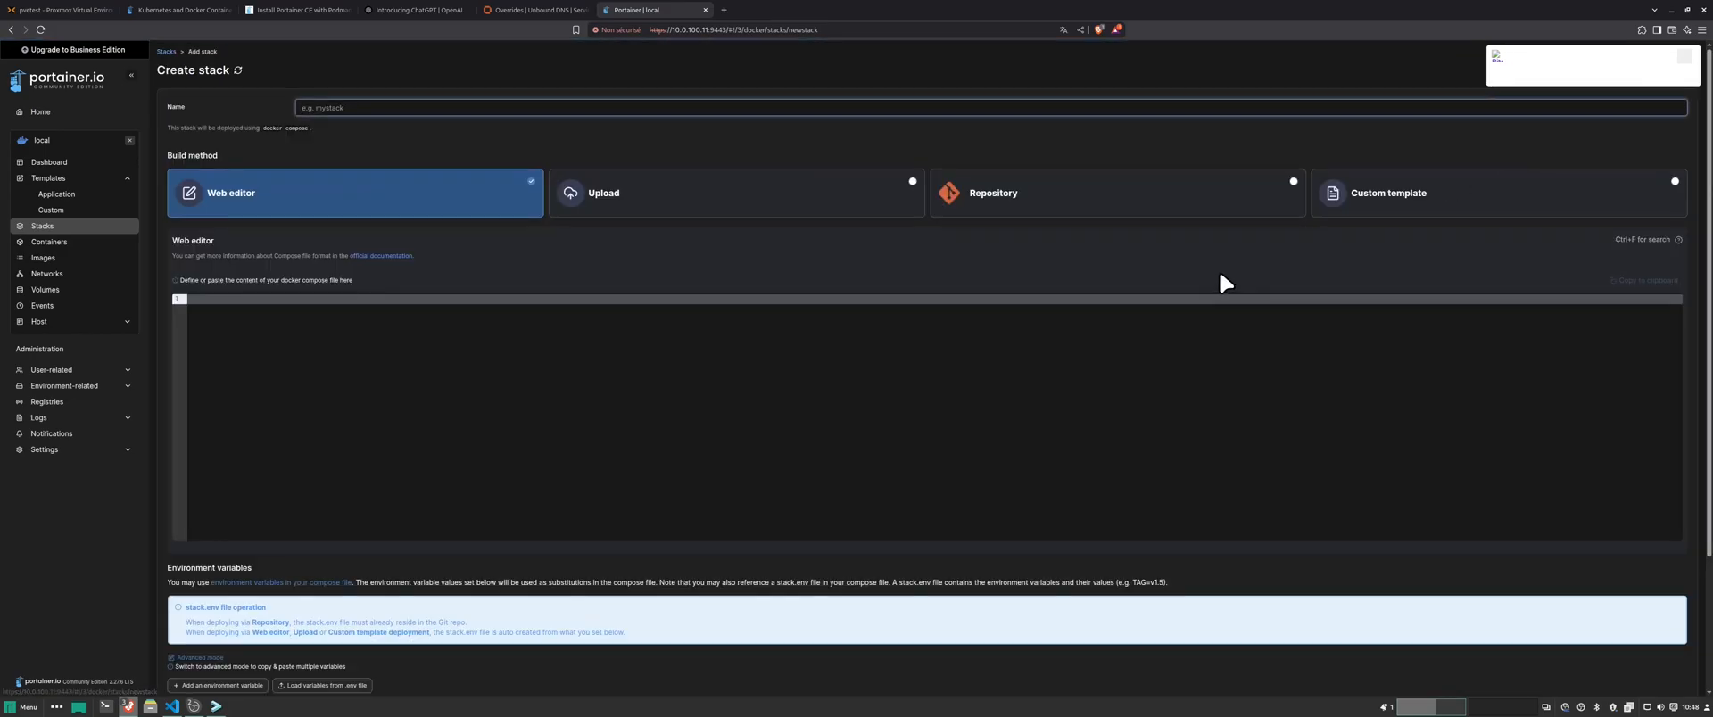
left_click(371, 108)
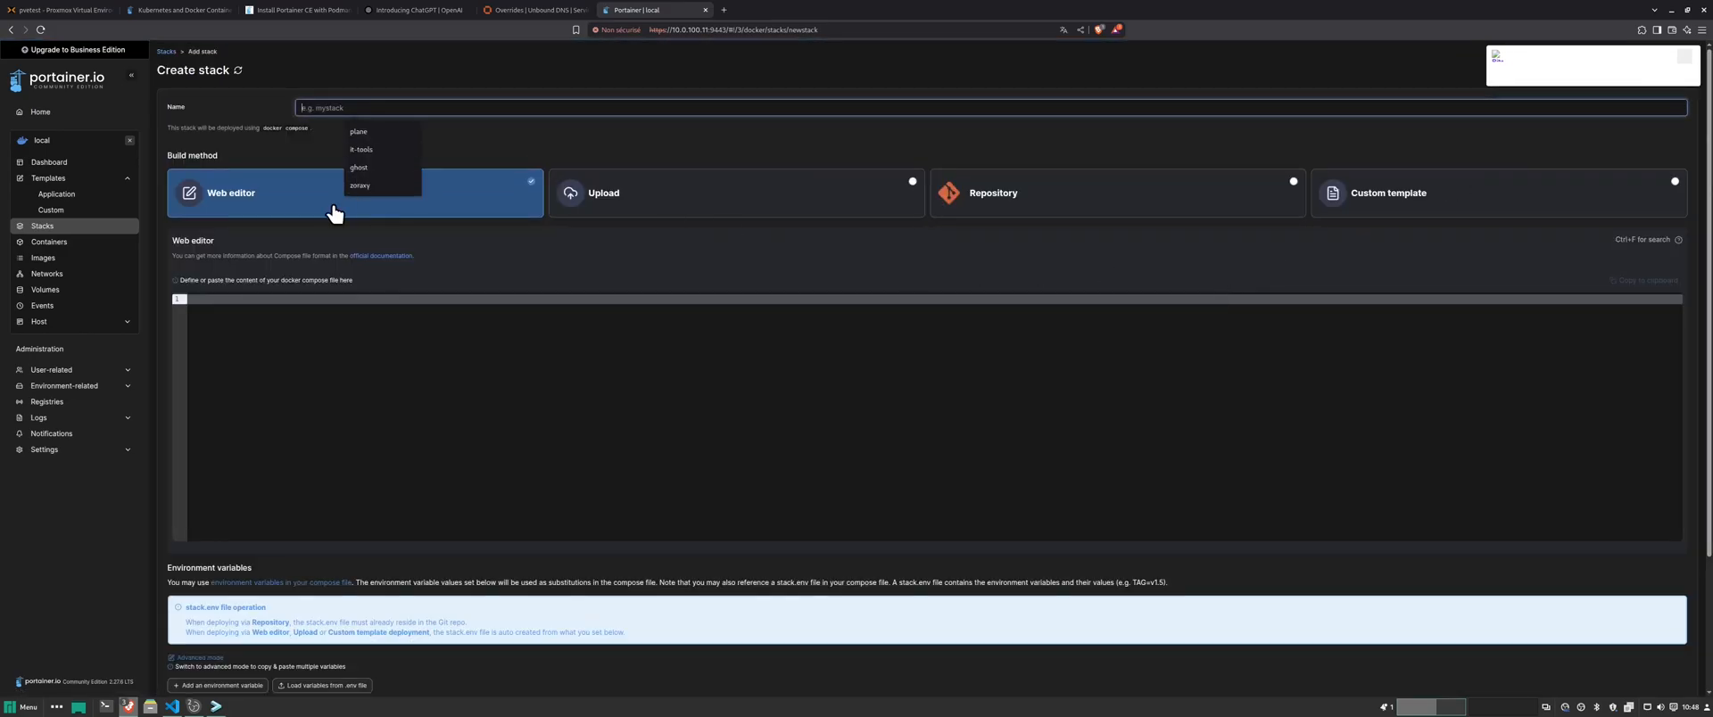
type("tes-sklacks")
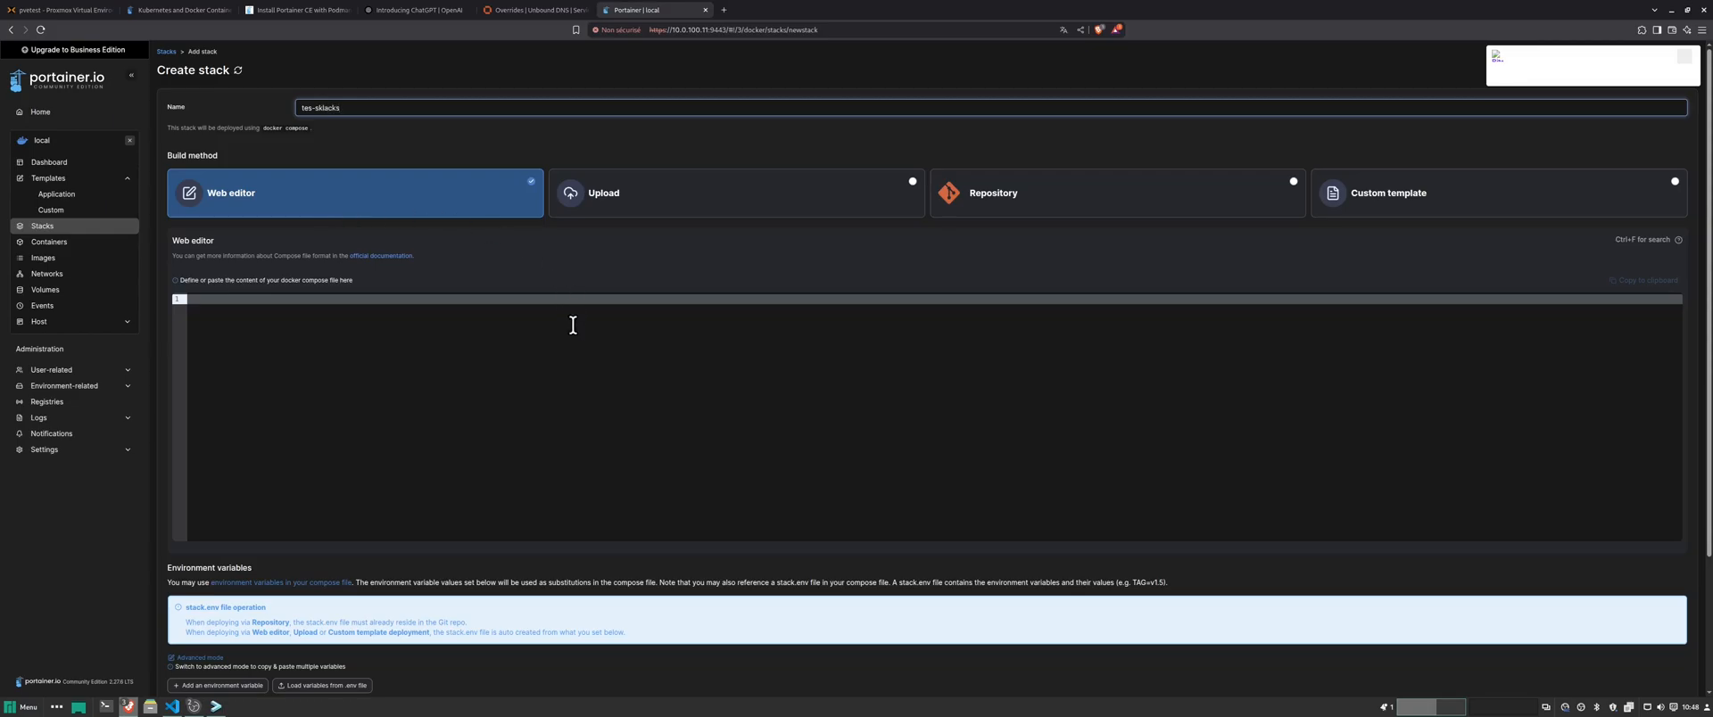
left_click(533, 364)
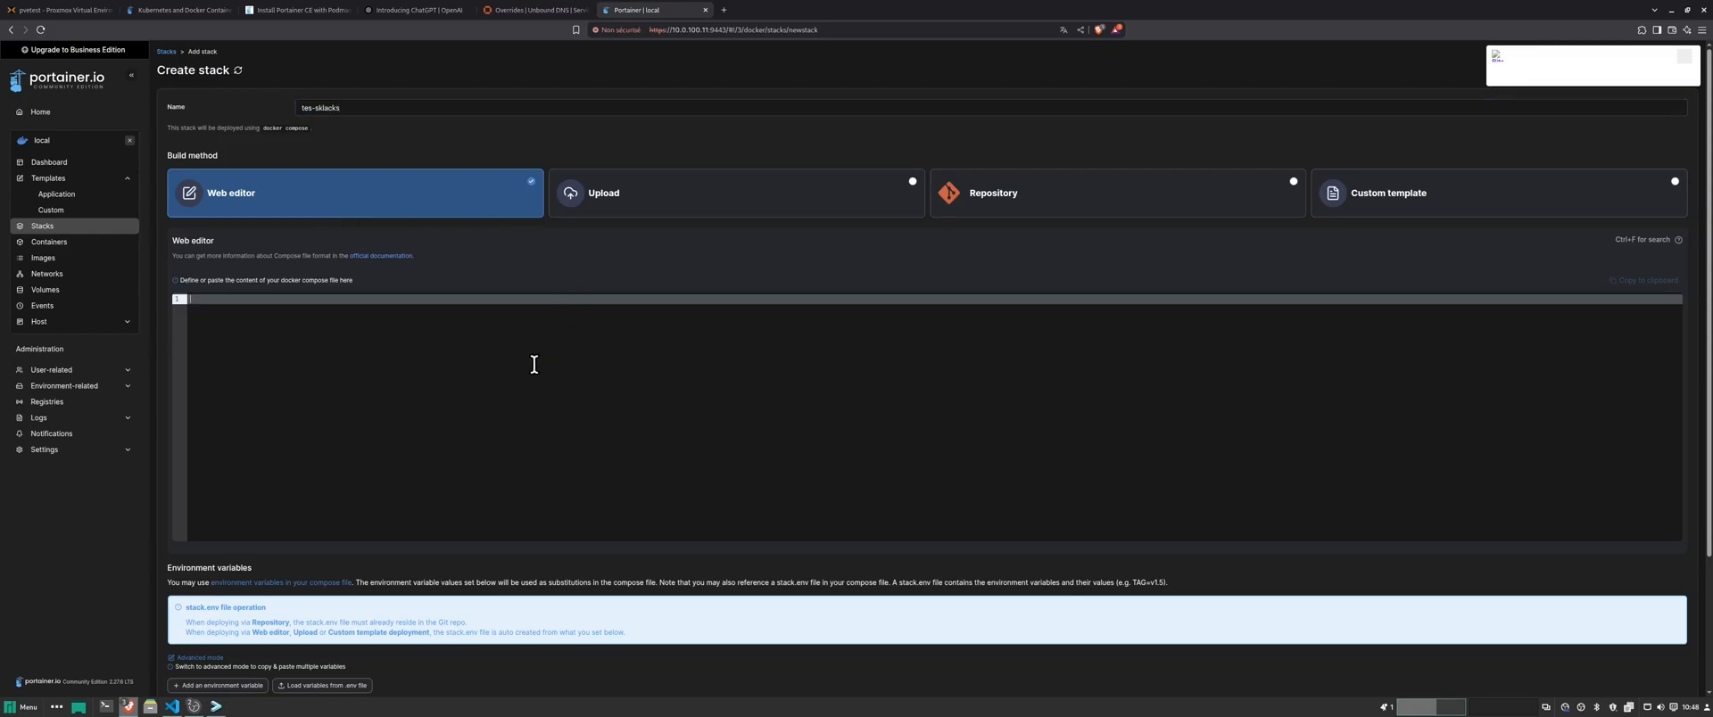
left_click(339, 107)
key("BackSpace")
key("BackSpace")
key("BackSpace")
key("BackSpace")
key("BackSpace")
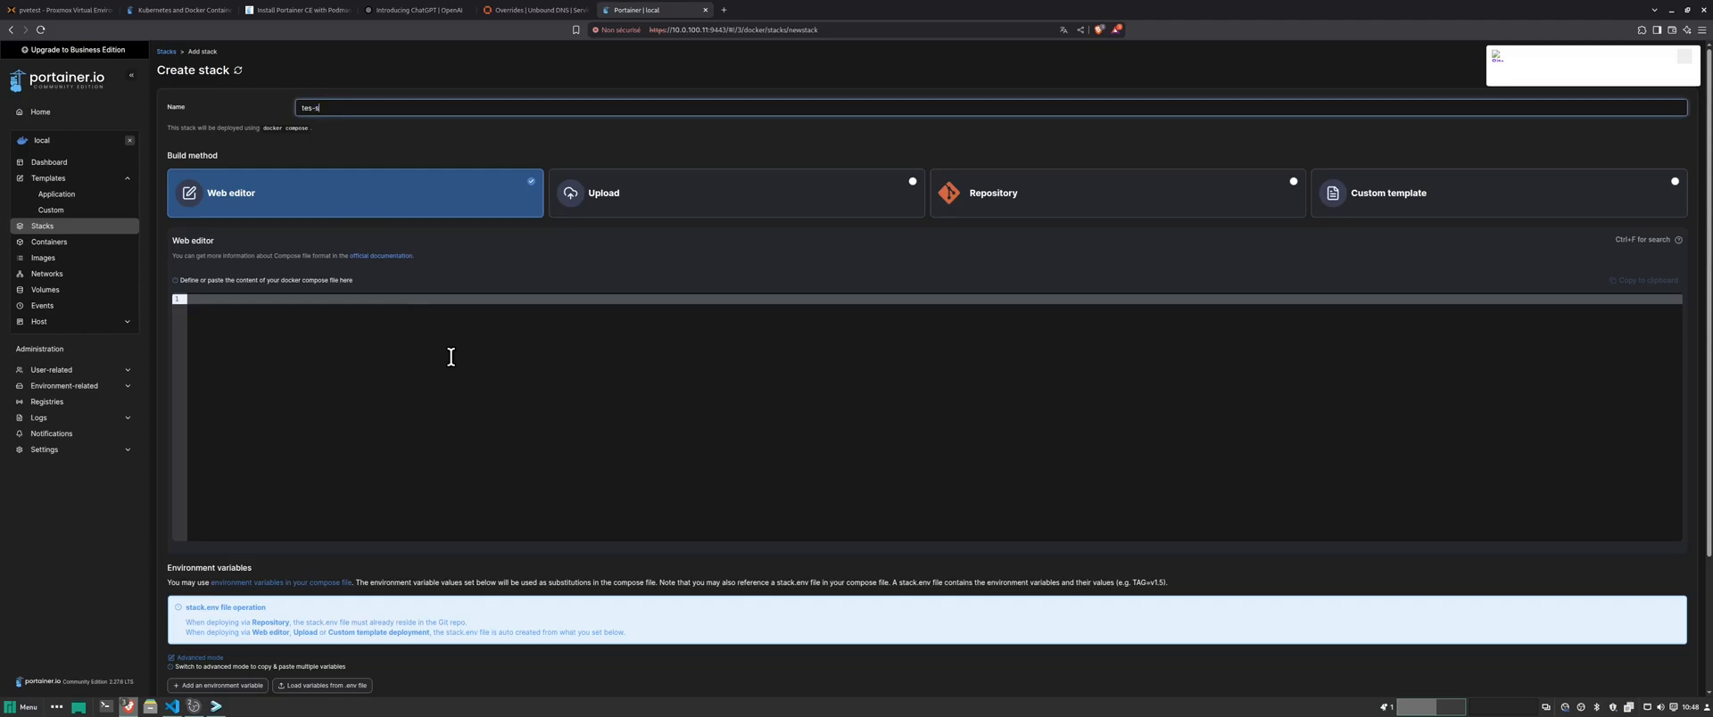
type("tack")
- Select and copy the entire compose file from VS Code for the stack's web editor
left_click(444, 509)
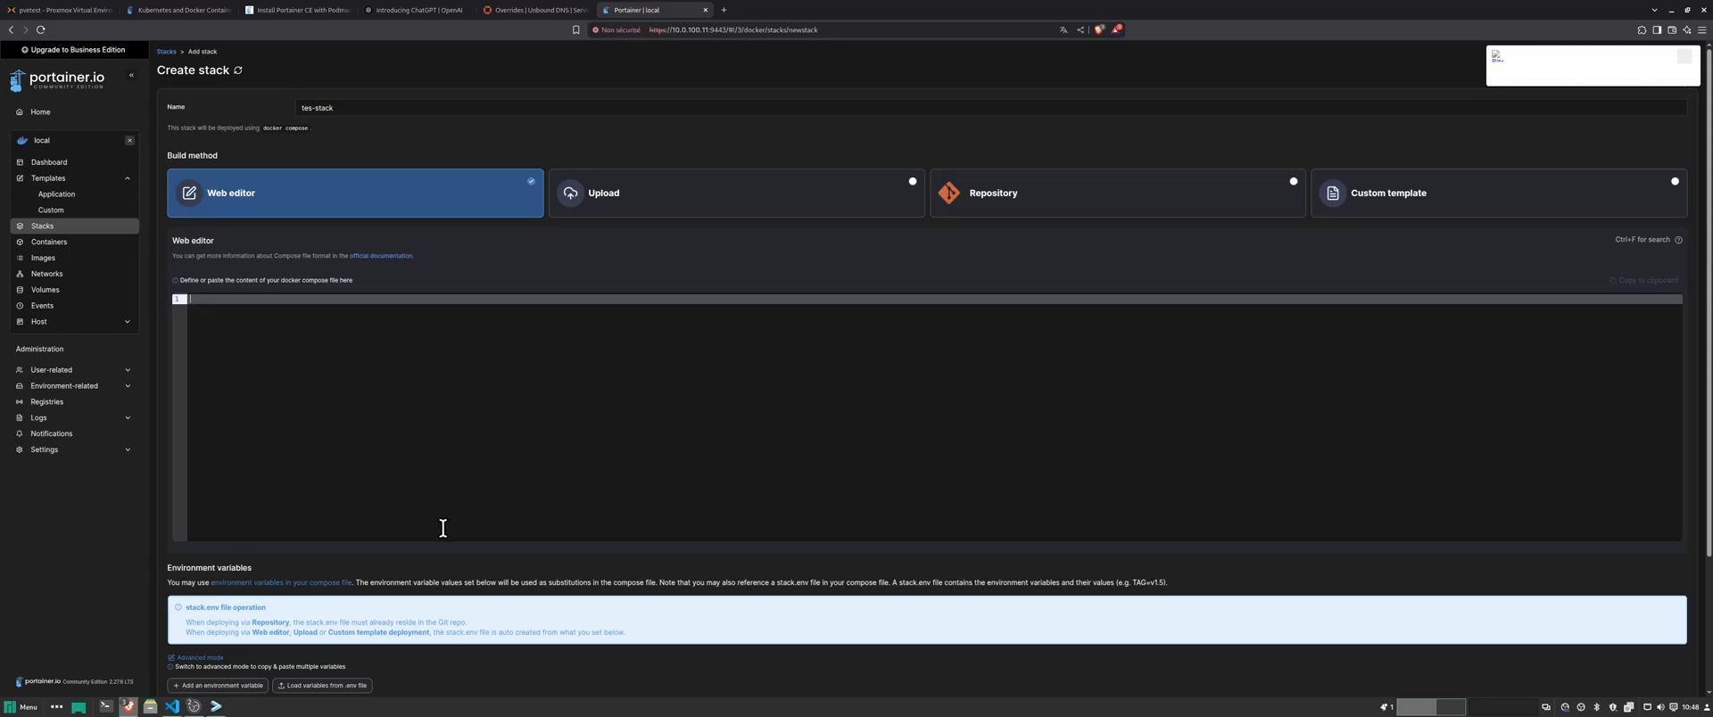
left_click(180, 704)
left_click(573, 366)
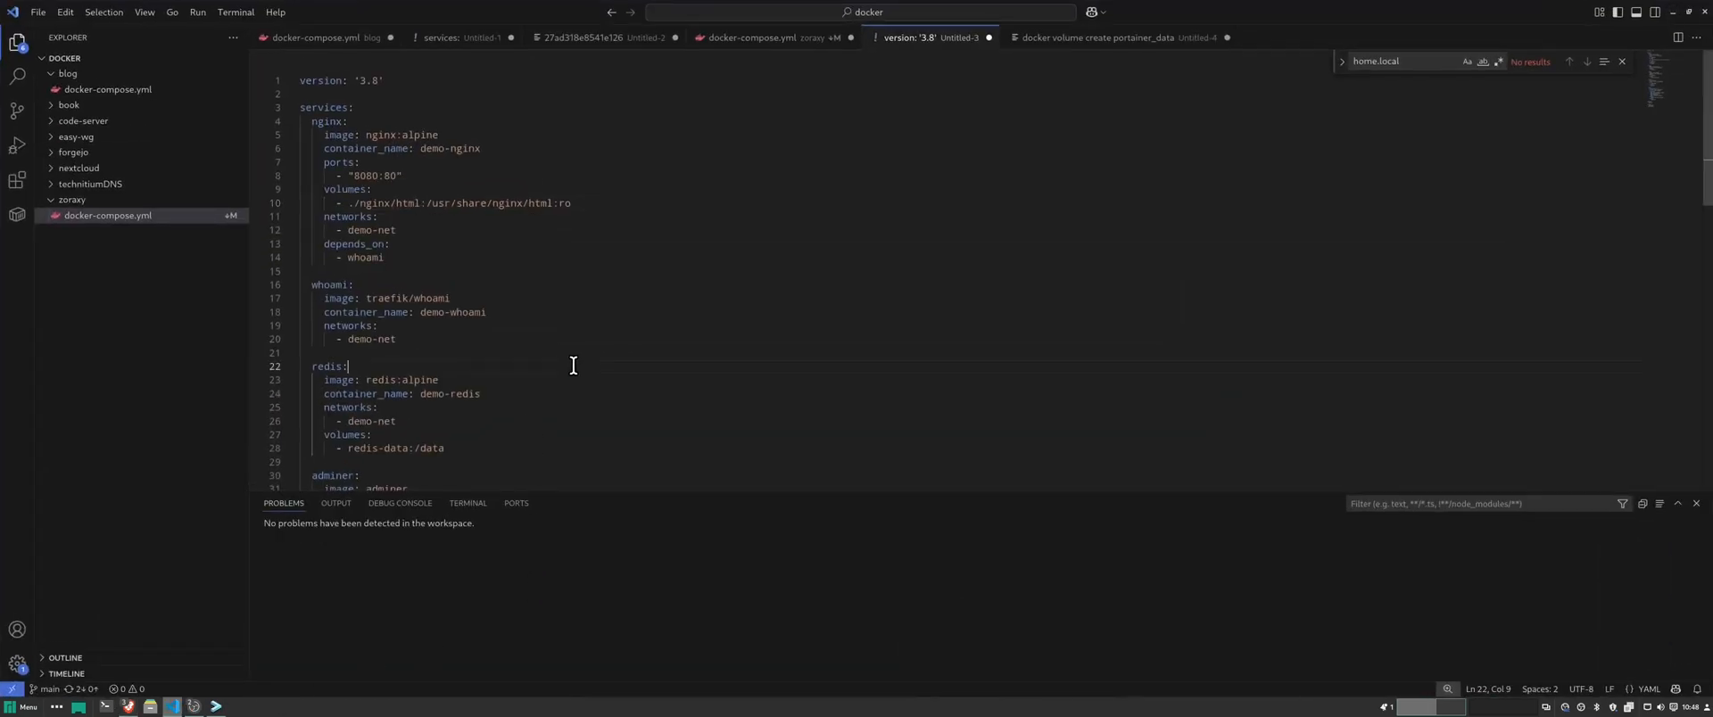
key("ctrl+a")
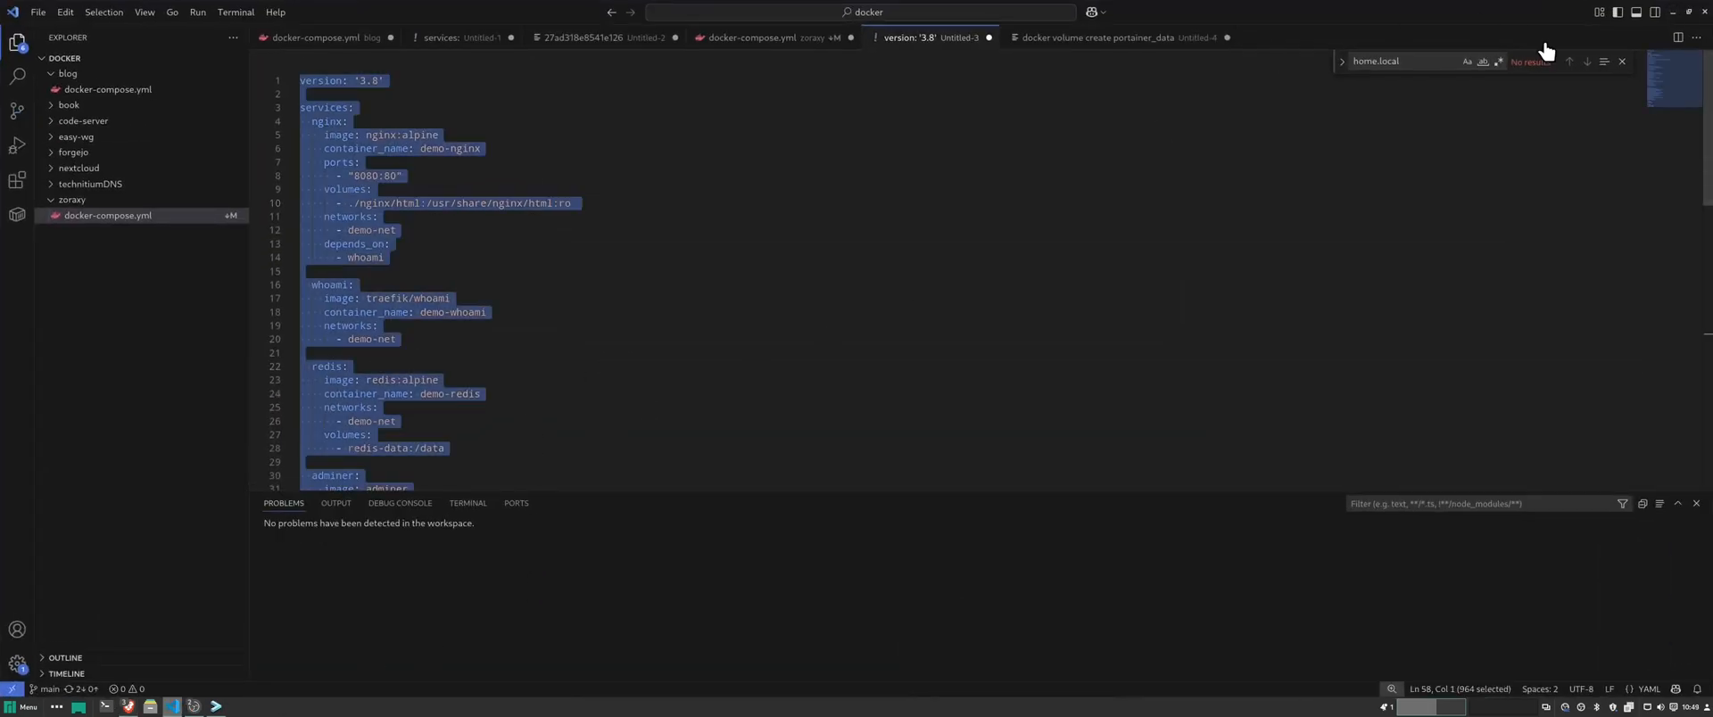
left_click(1671, 12)
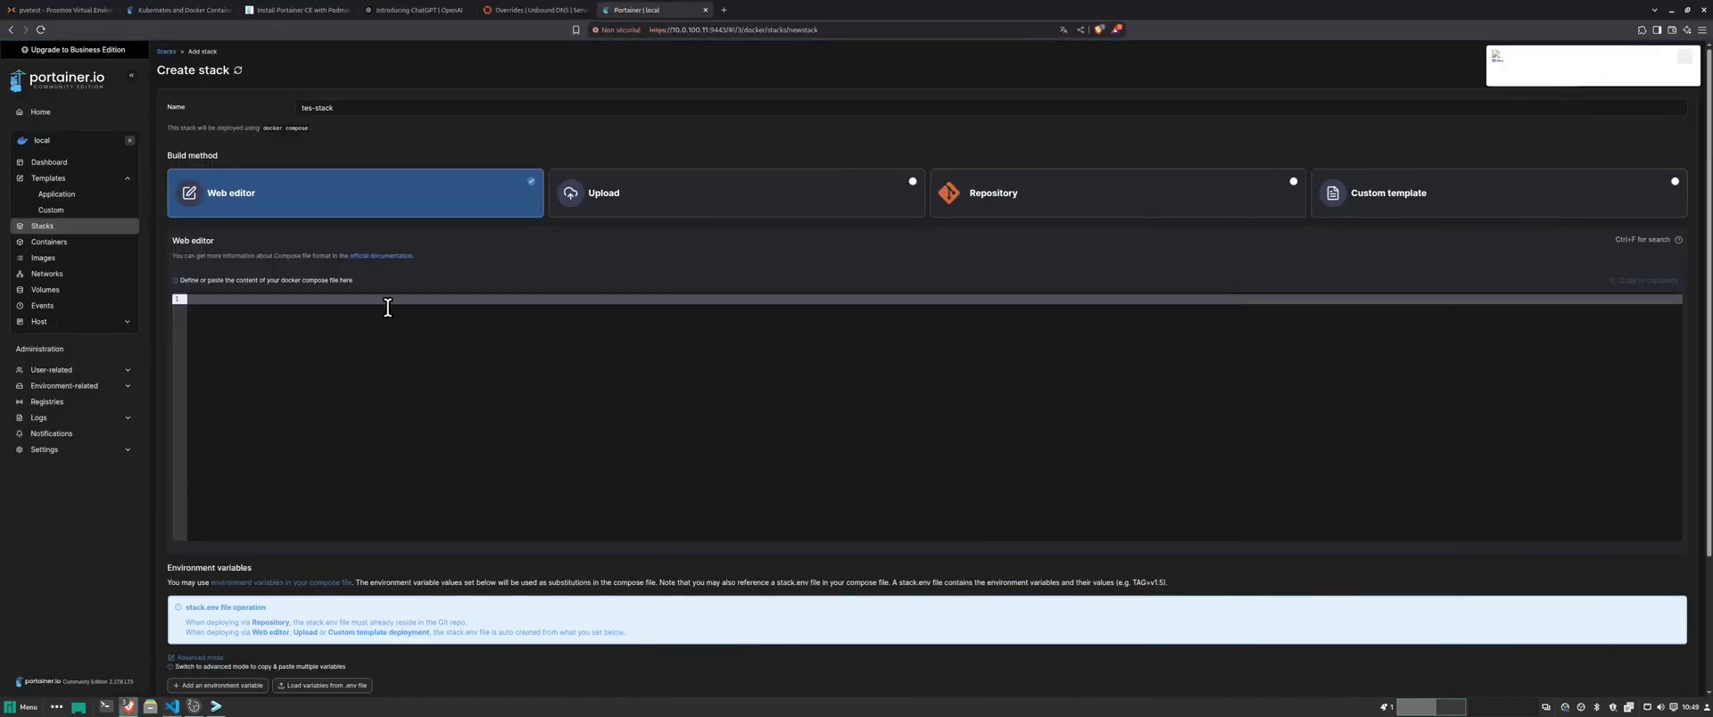
- Paste the compose file into the web editor, review it, and deploy tes-stack
key("ctrl+v")
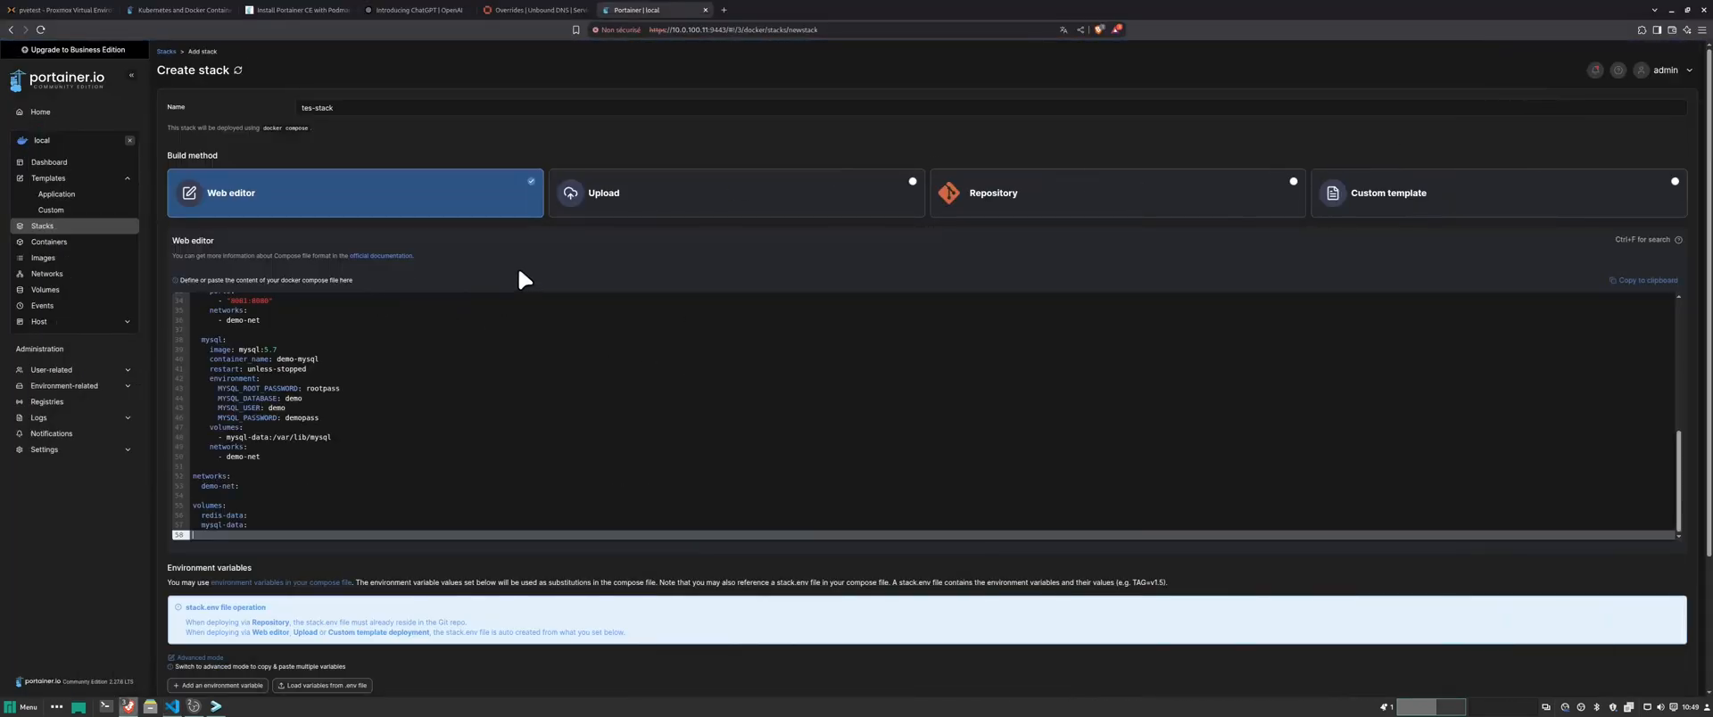
scroll(443, 376, "up", 6)
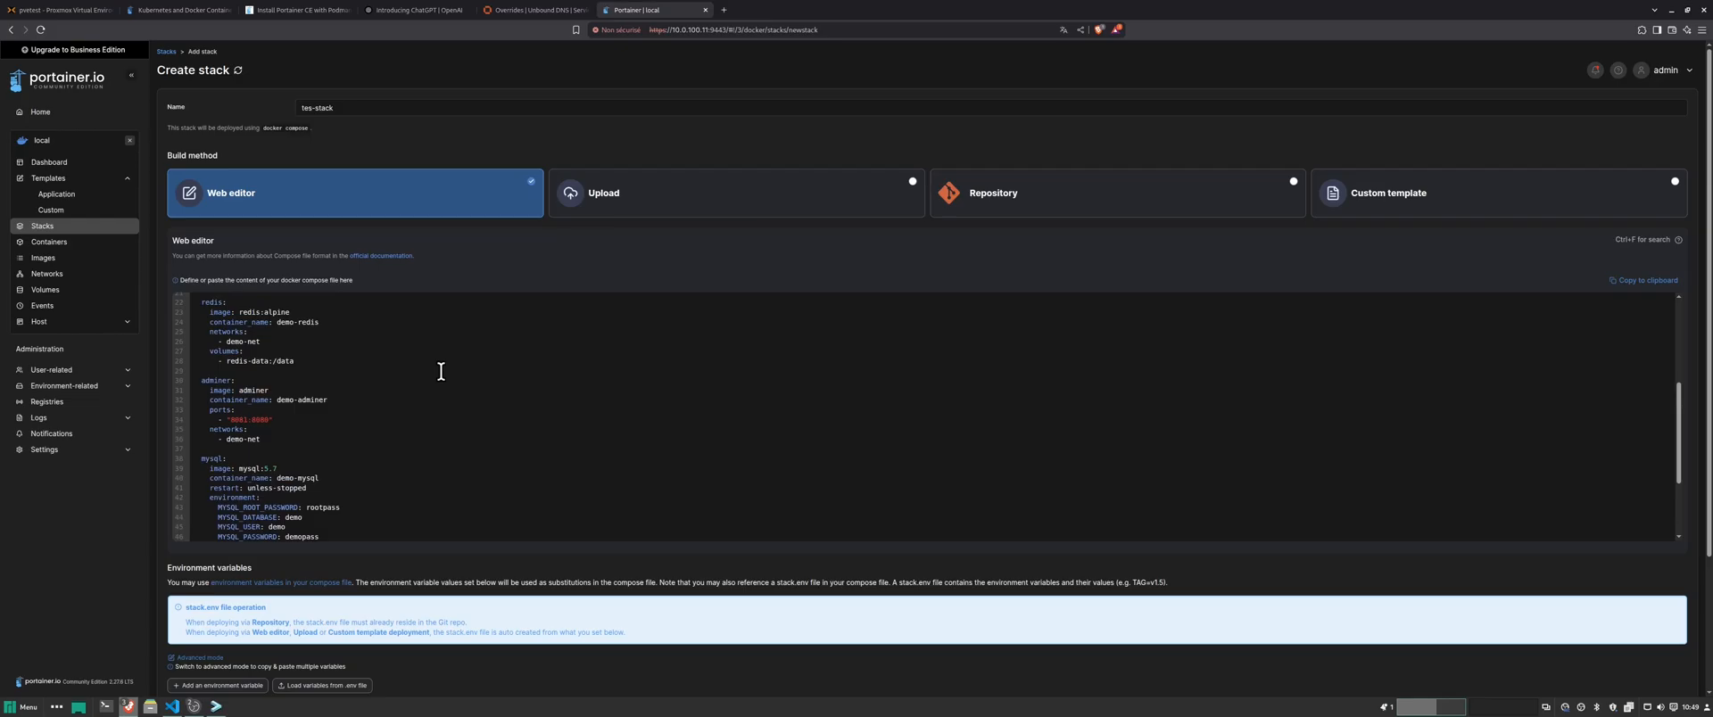
scroll(440, 371, "up", 4)
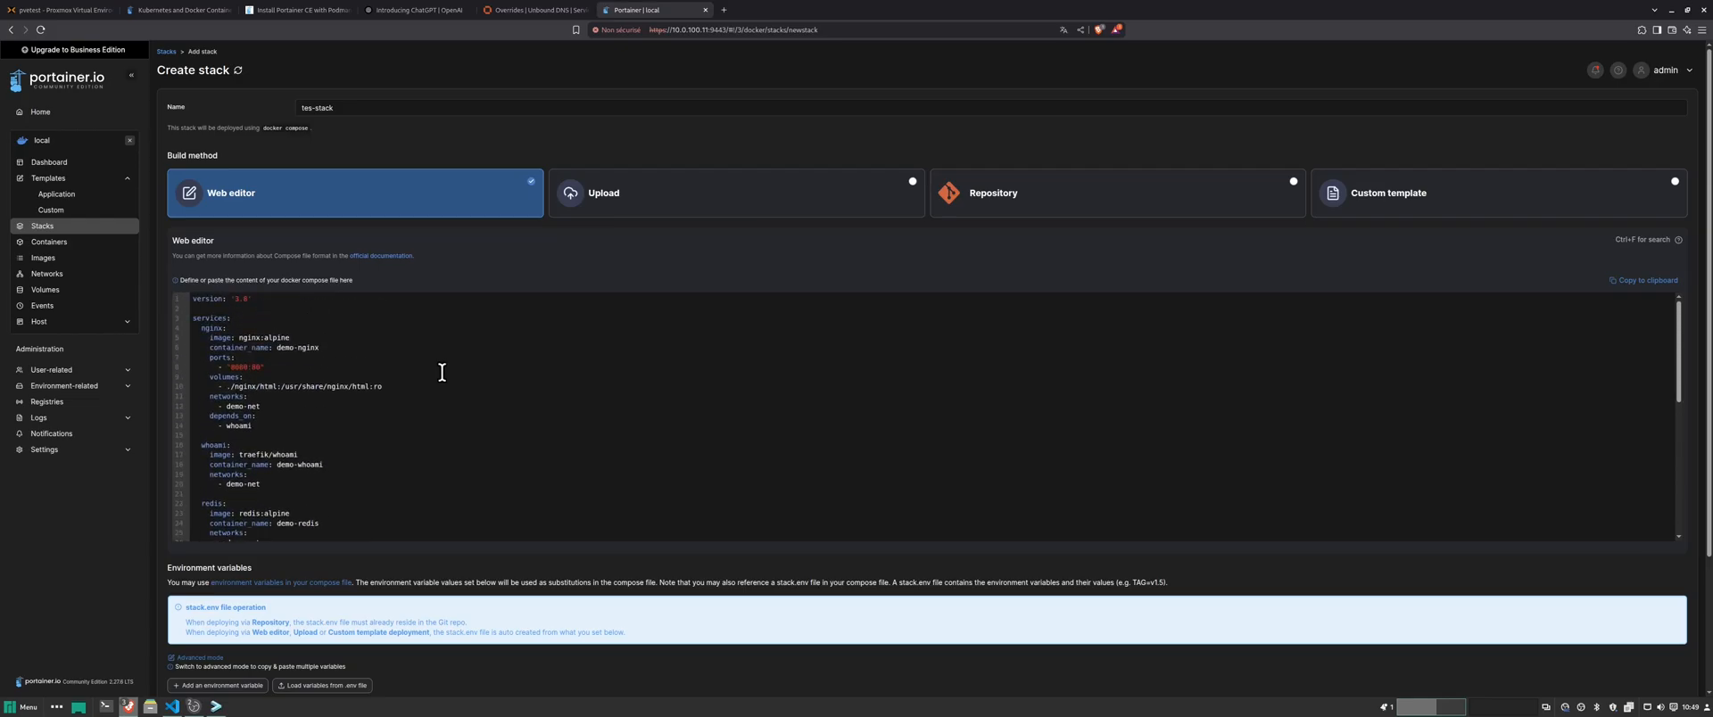
scroll(441, 372, "down", 10)
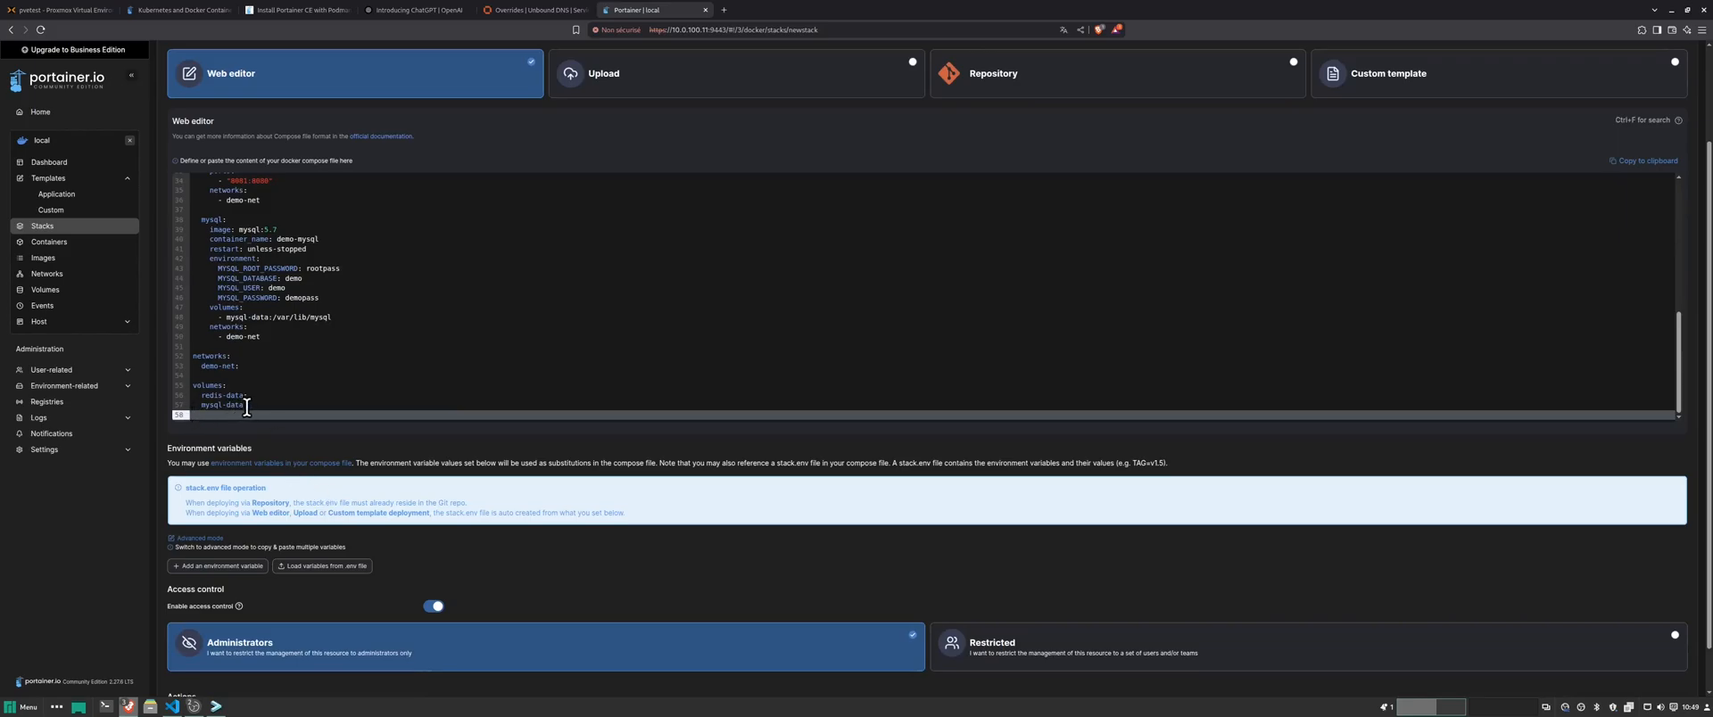
left_click_drag(249, 405, 169, 156)
left_click(745, 296)
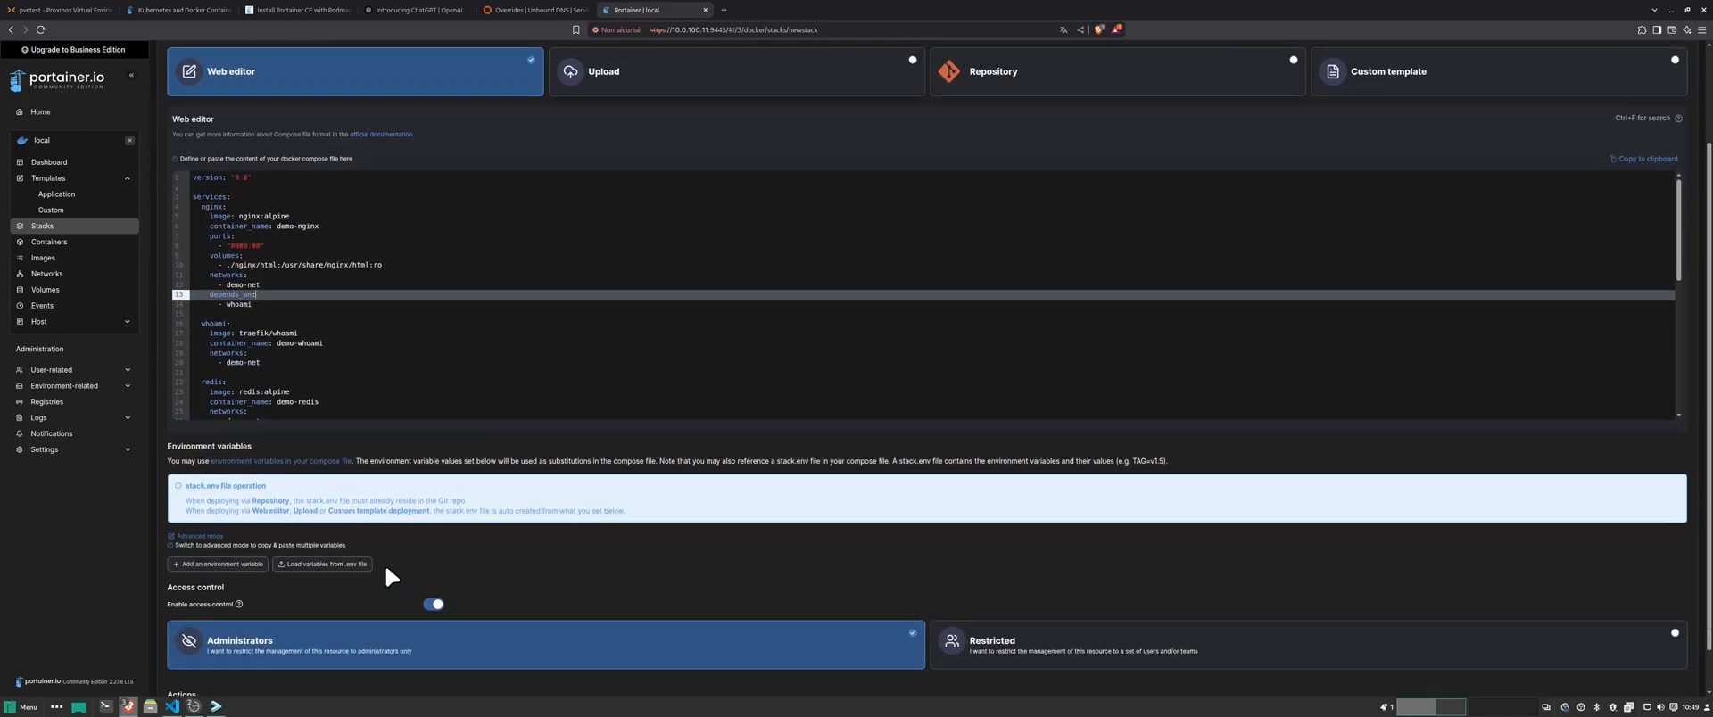
scroll(383, 564, "down", 1)
left_click(216, 664)
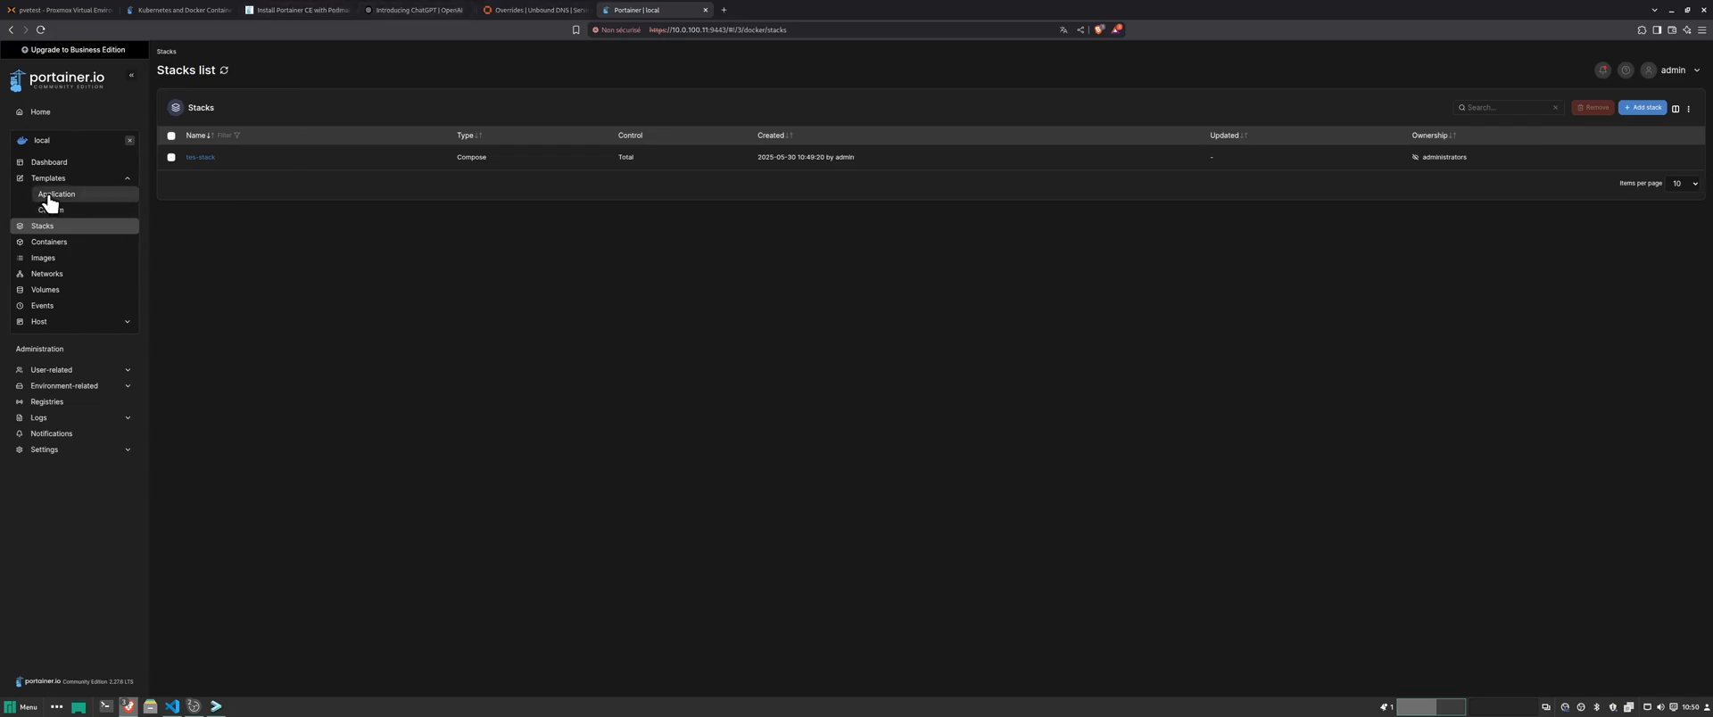
- Review the six running stack containers, then view the image list
left_click(49, 242)
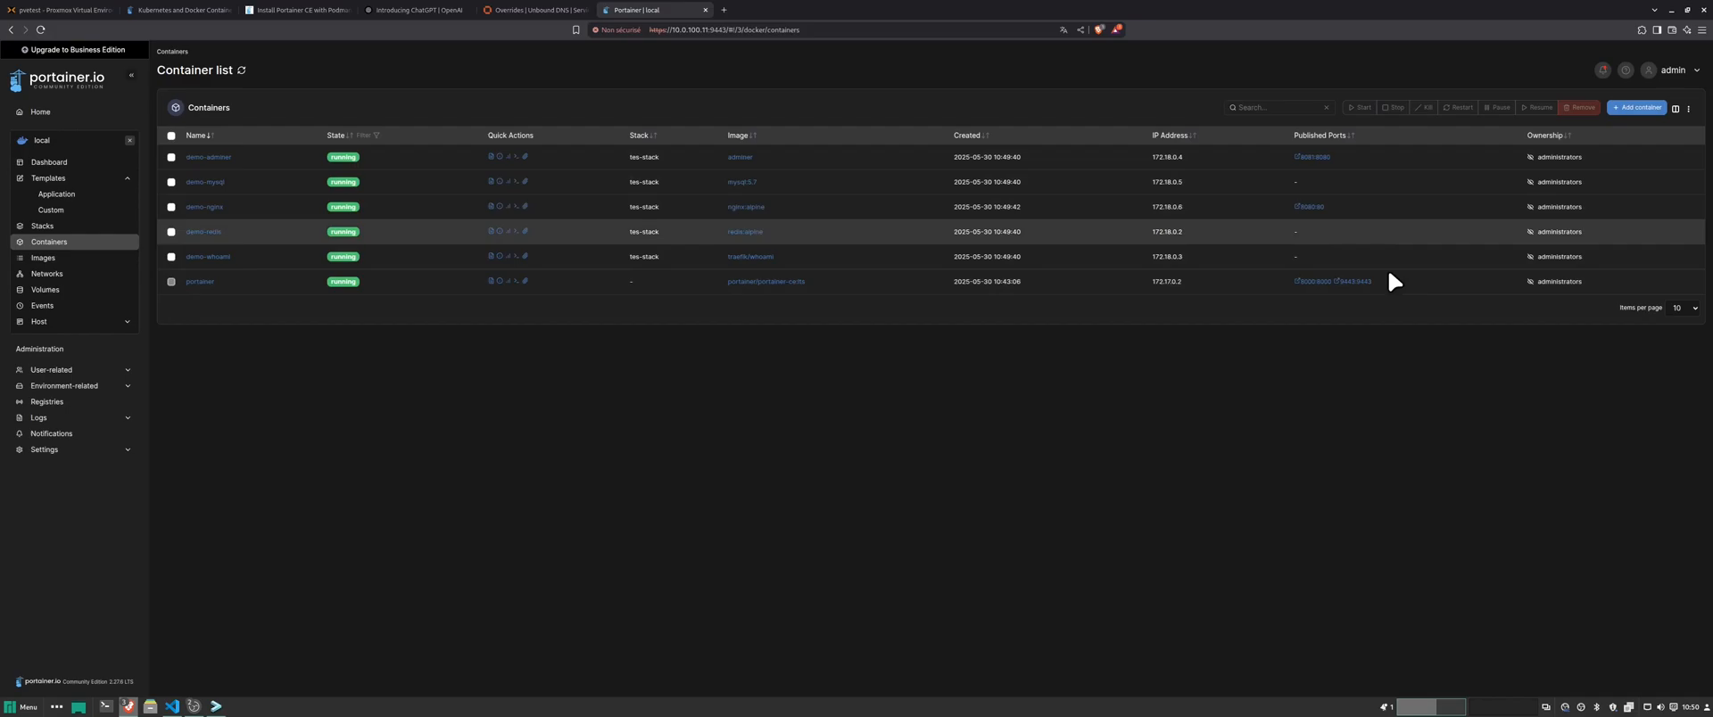
left_click(44, 261)
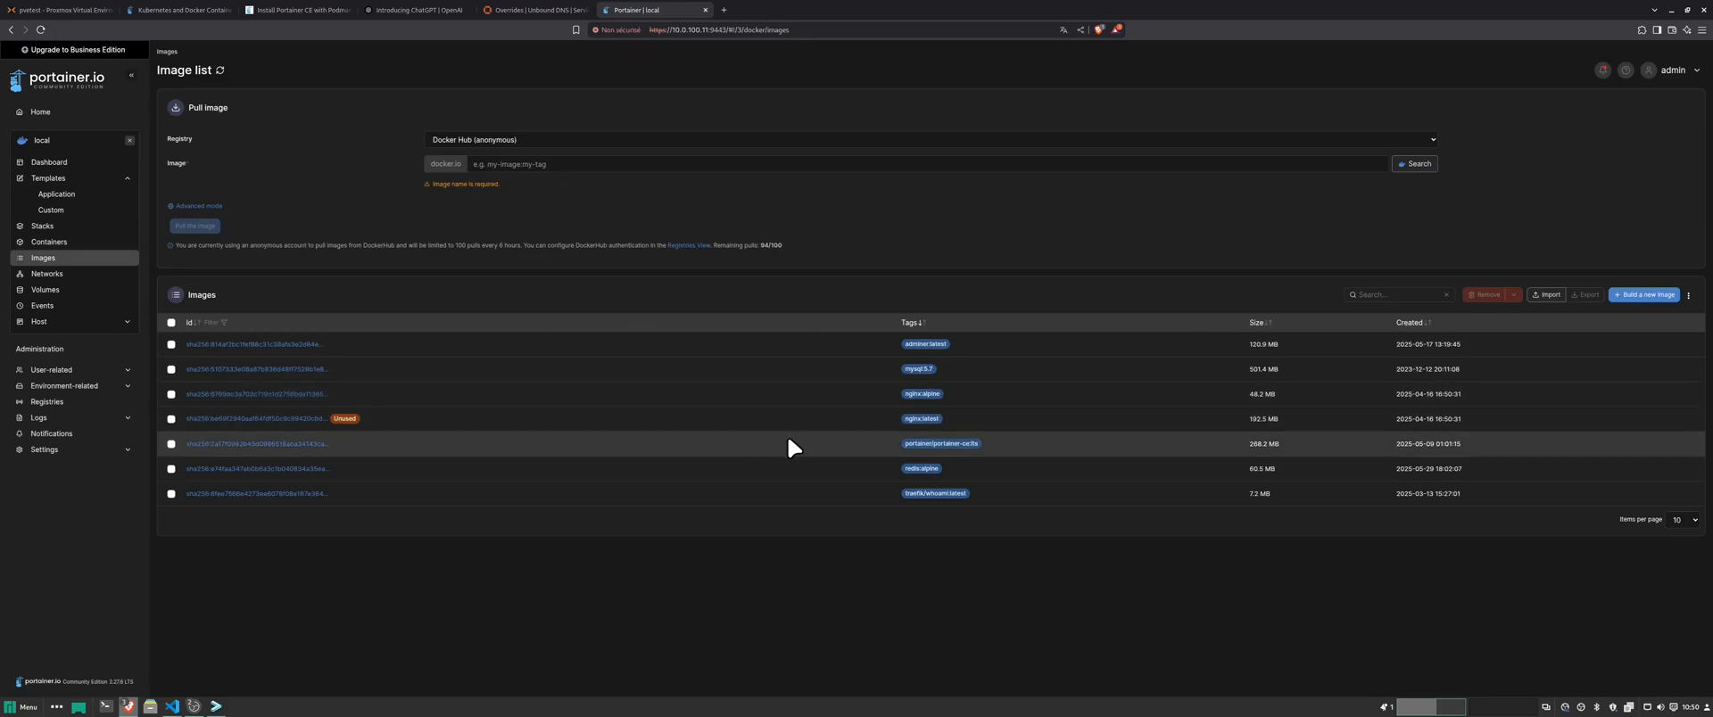
- Remove the unused nginx:latest image and view the network list with tes-stack_demo-net
left_click(172, 418)
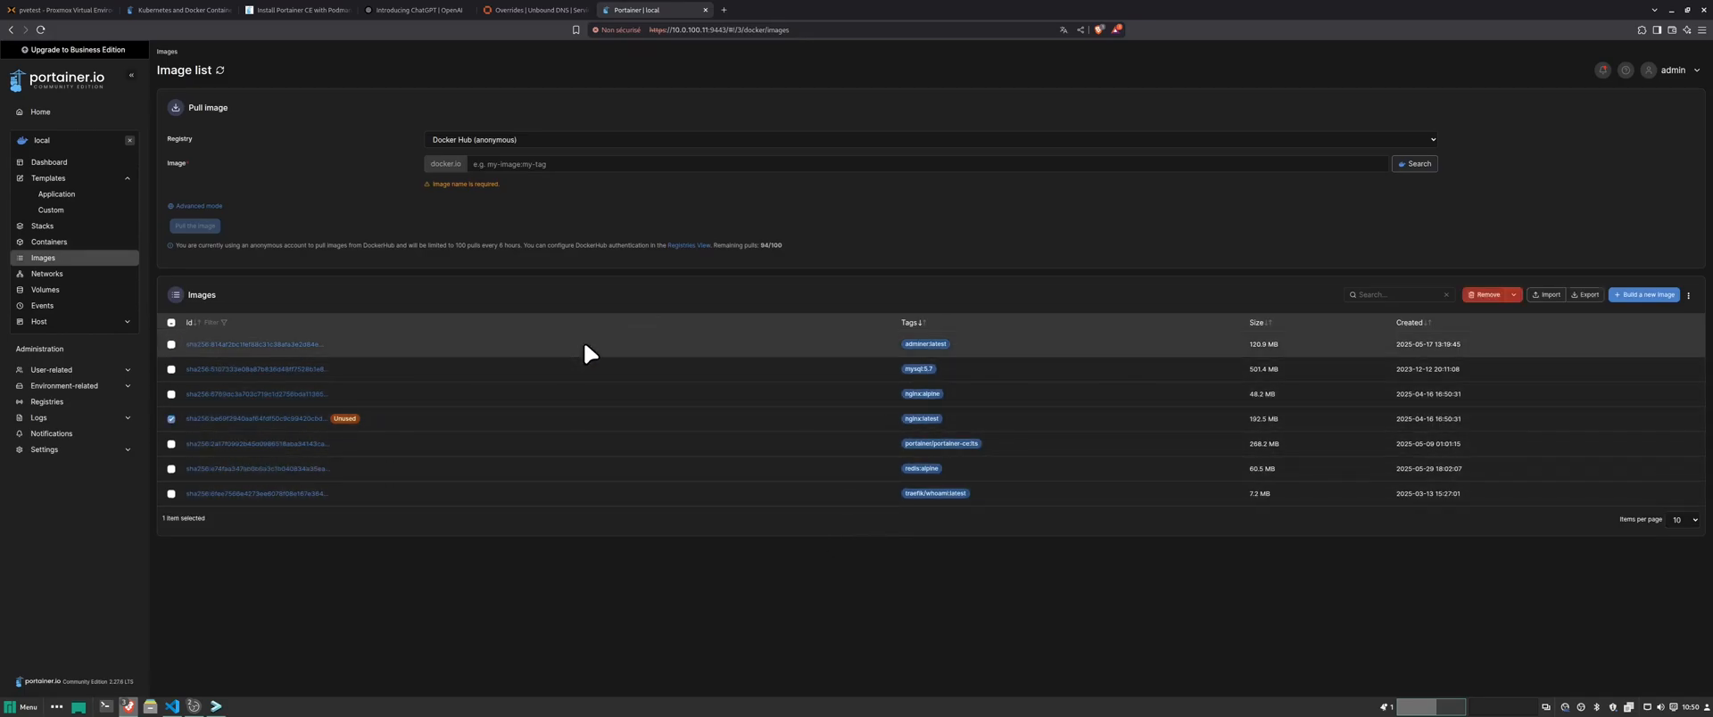
left_click(1468, 295)
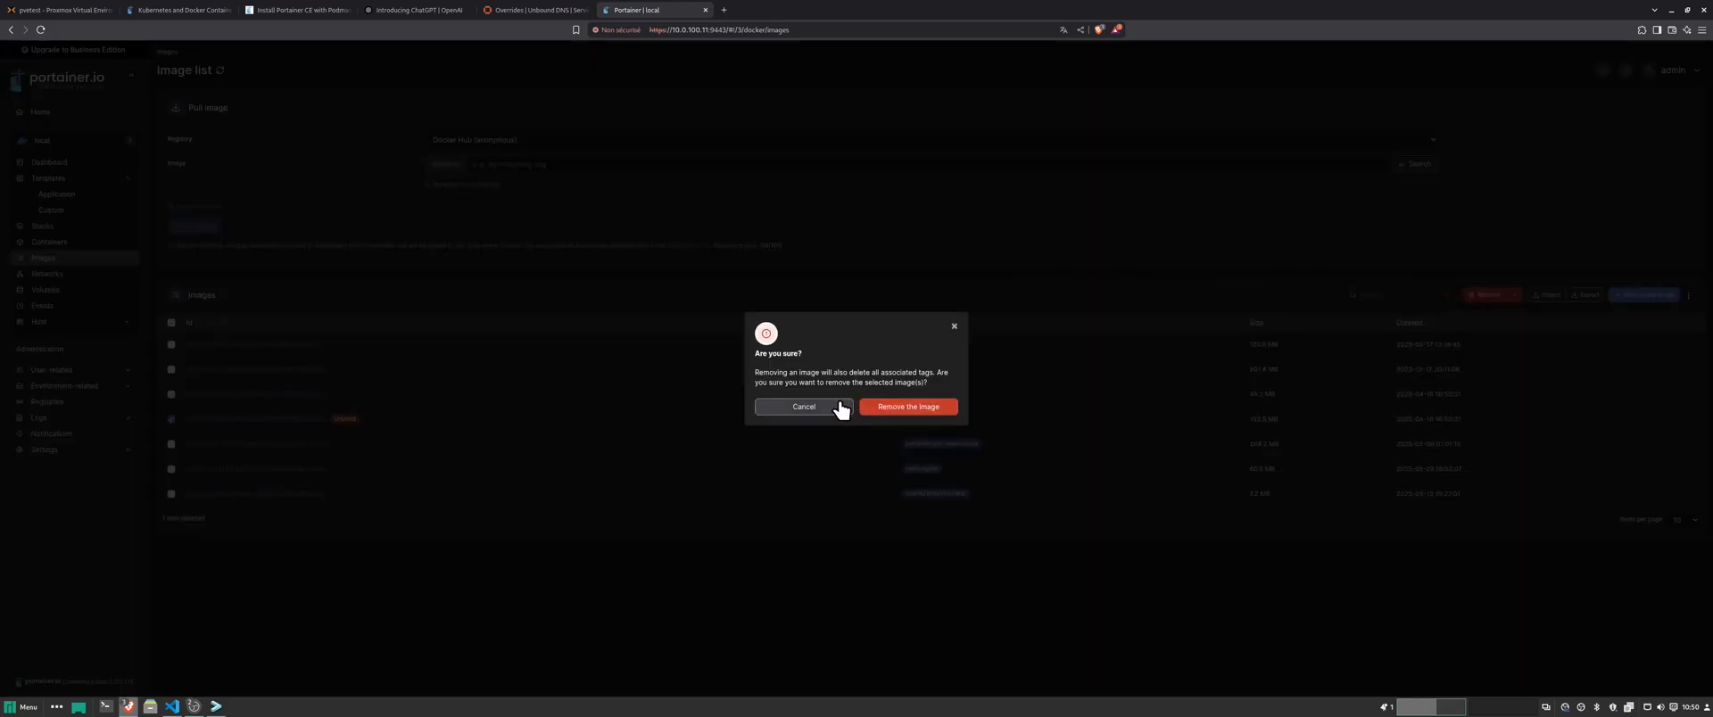
left_click(886, 411)
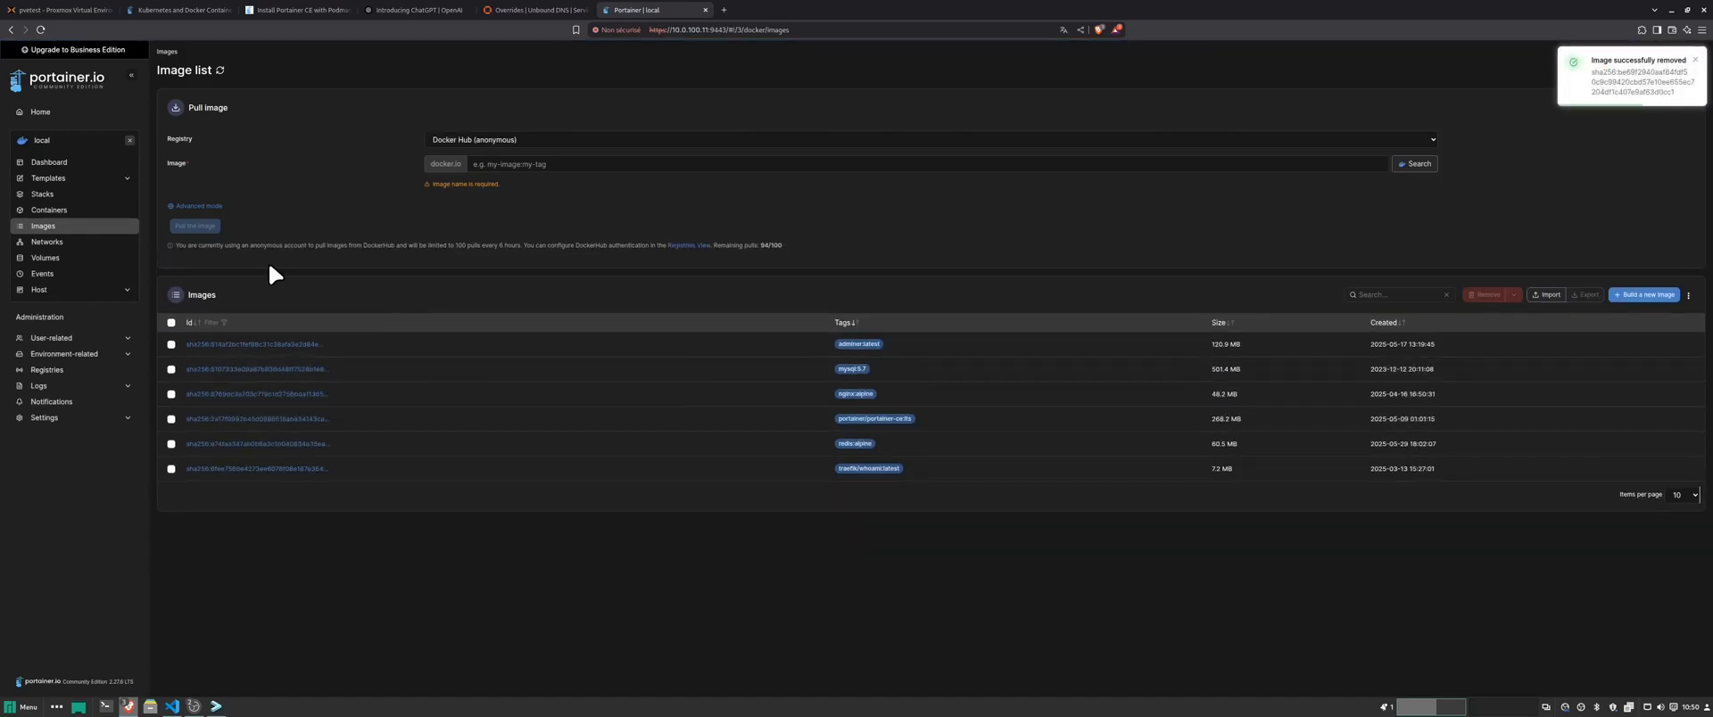
left_click(53, 243)
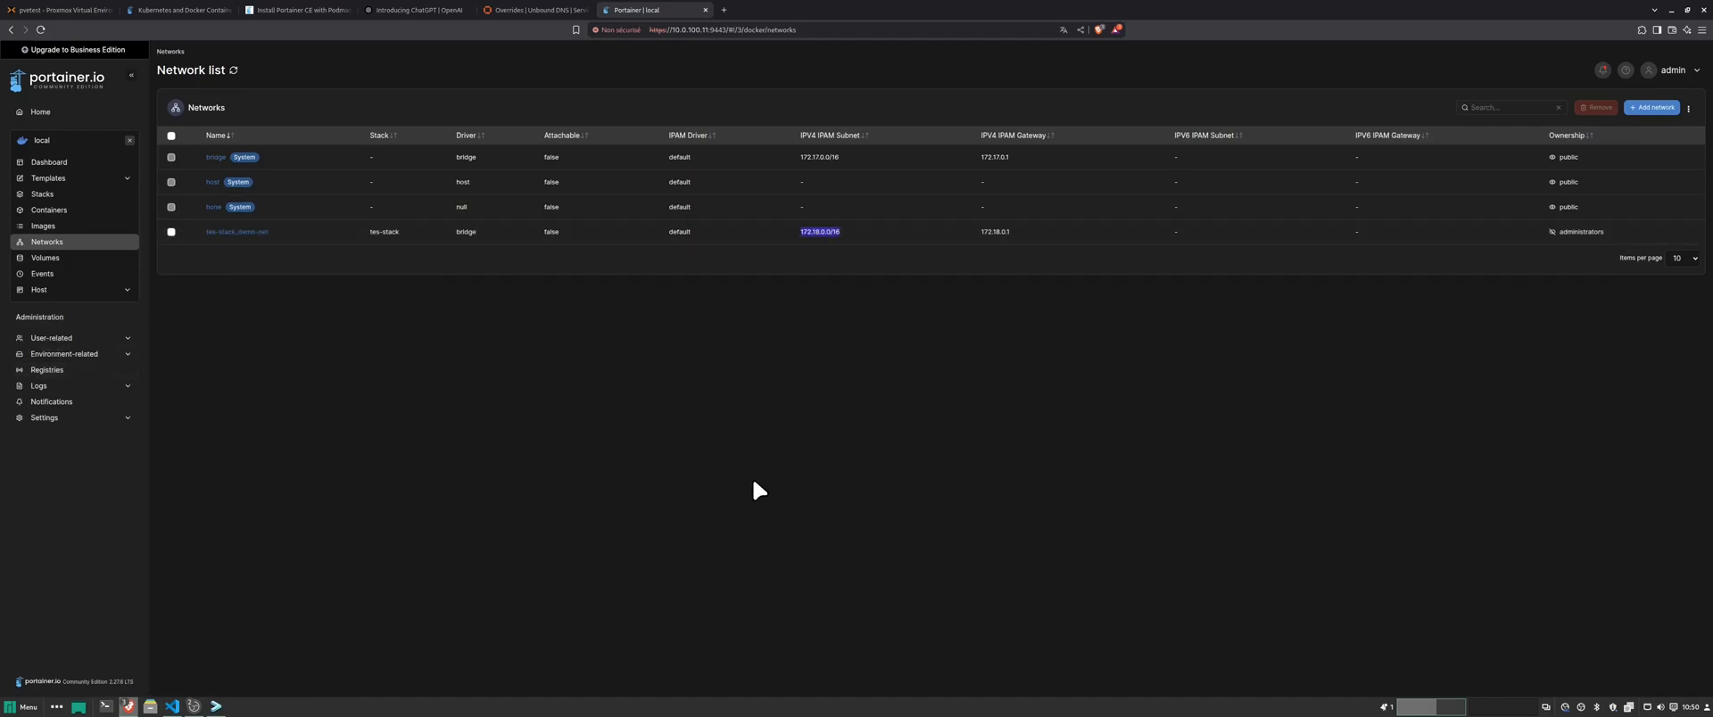
- Zoom in and browse images, containers and application templates, ending on the Stacks list
key("ctrl+plus")
key("ctrl+plus")
key("ctrl+plus")
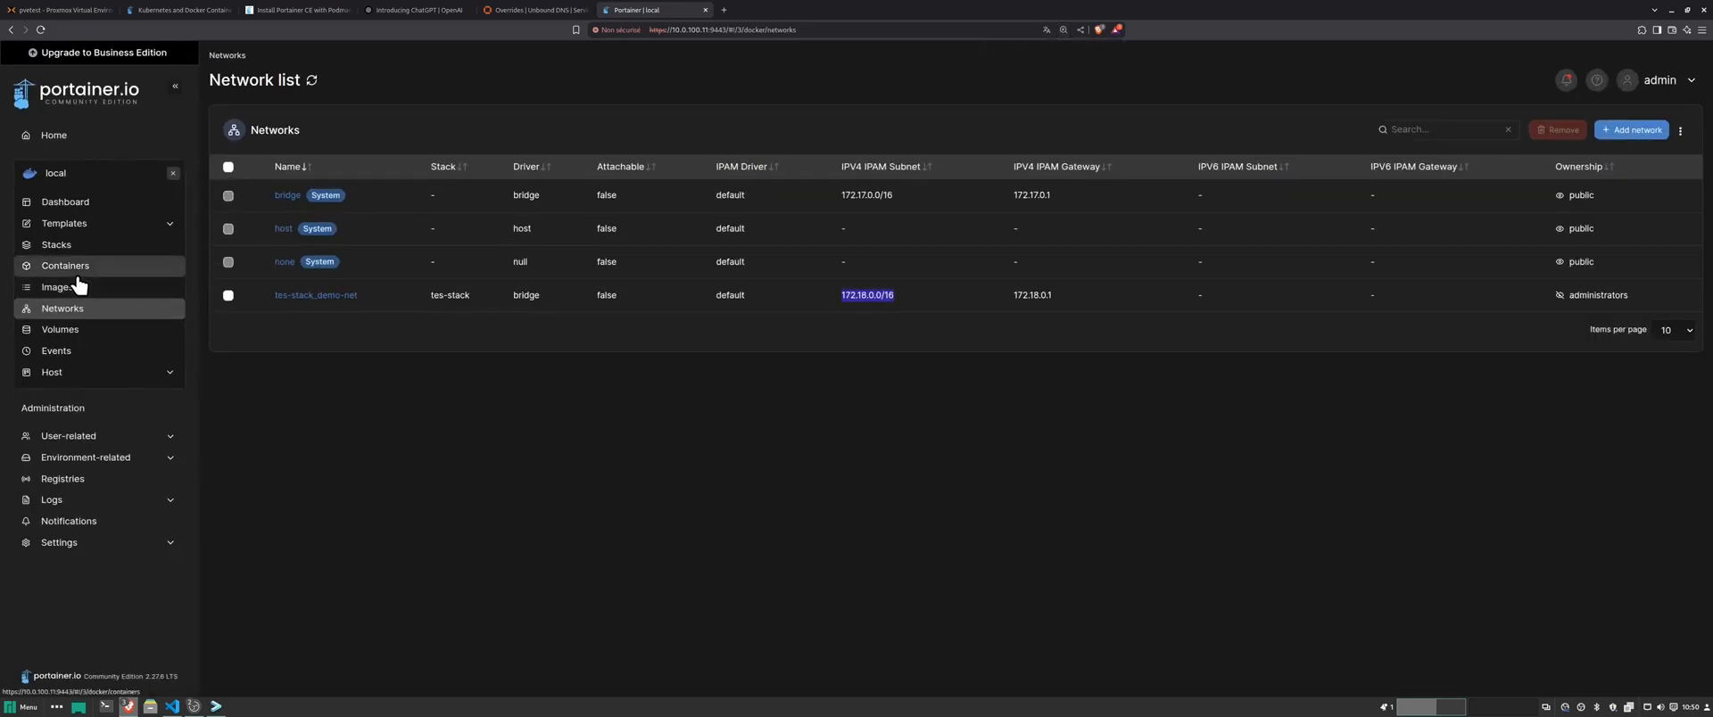
left_click(151, 287)
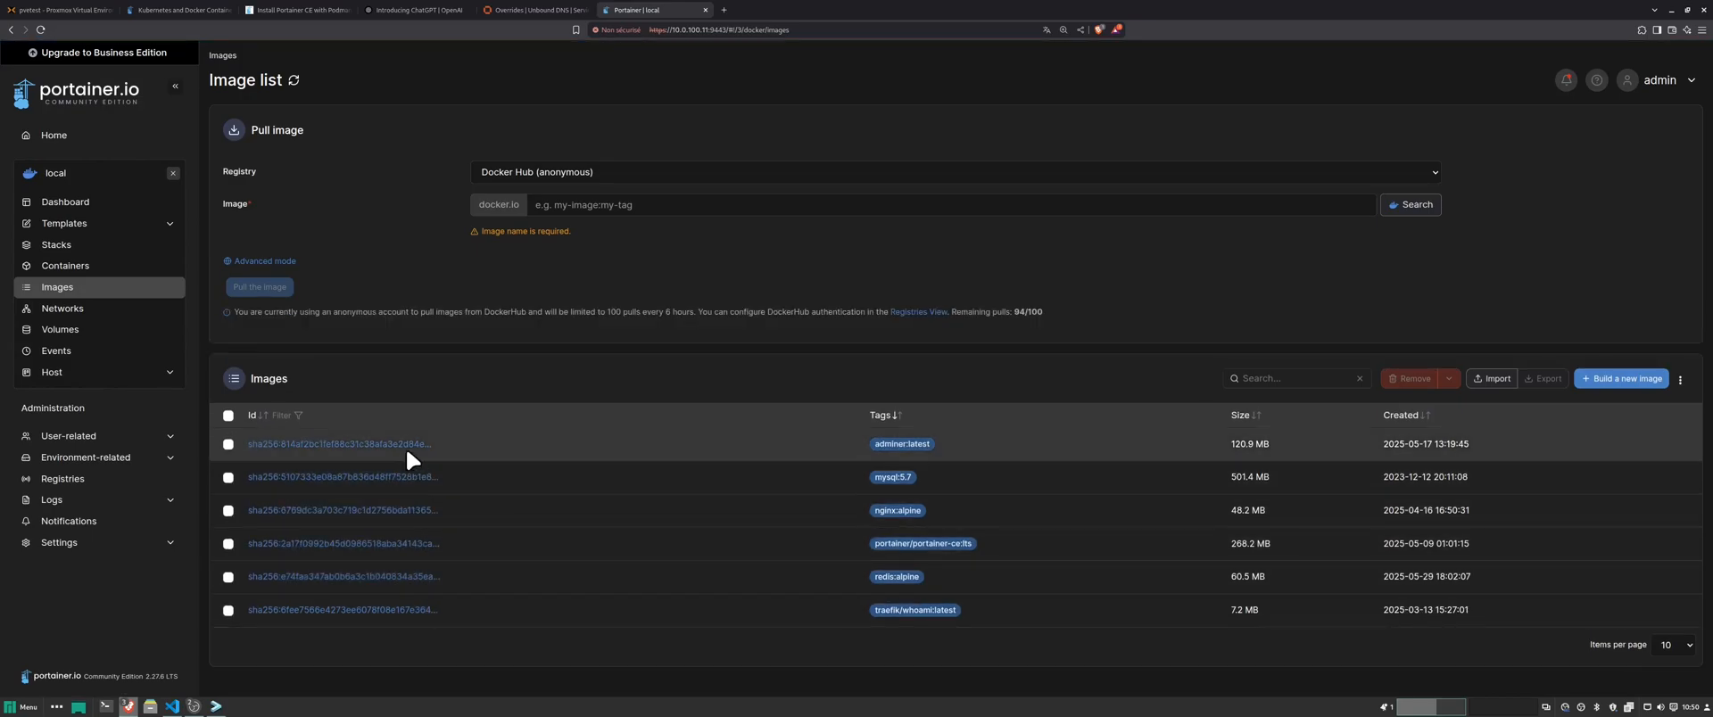
left_click(125, 266)
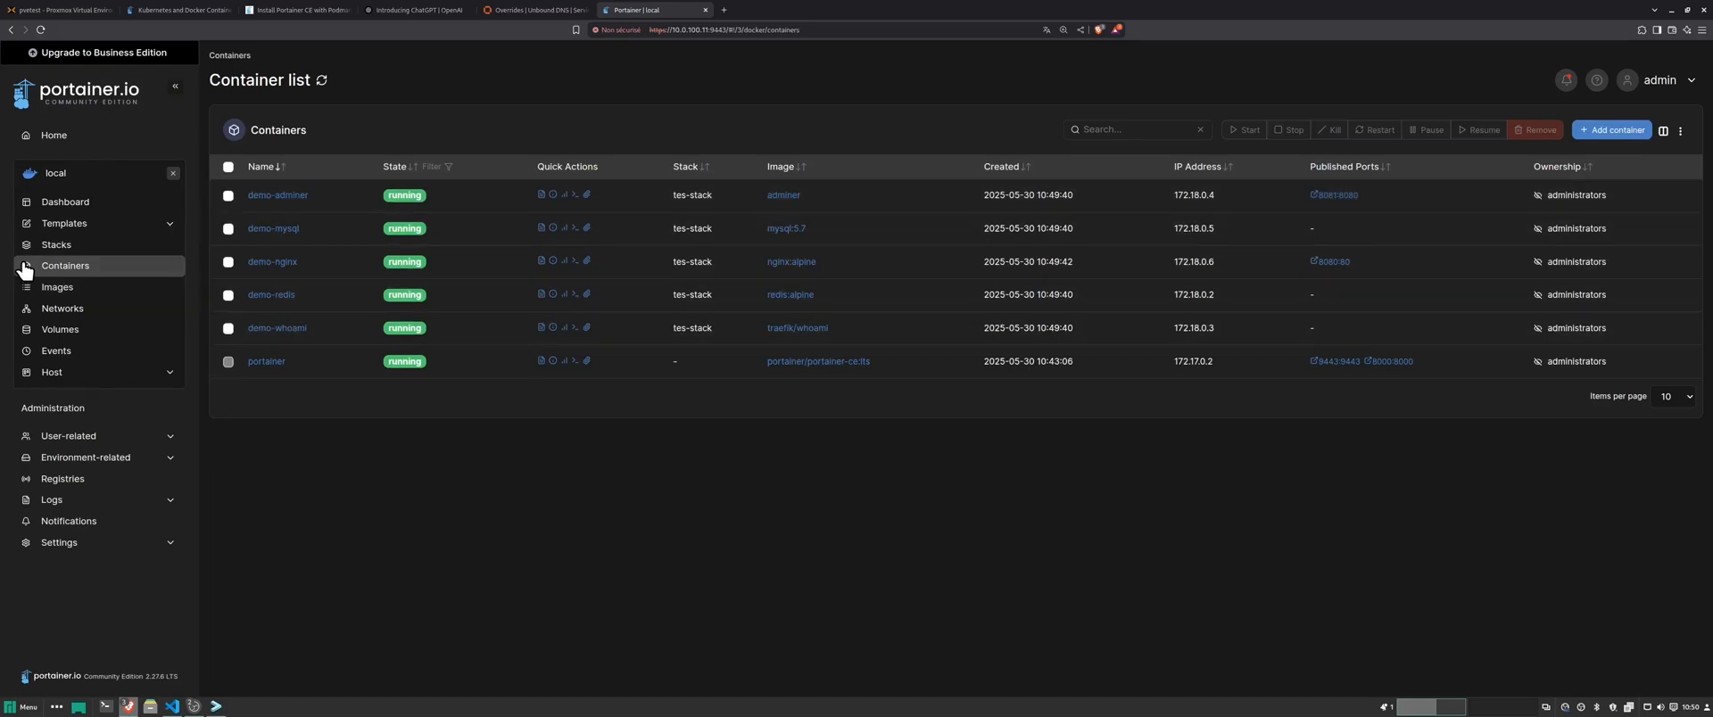
left_click(67, 225)
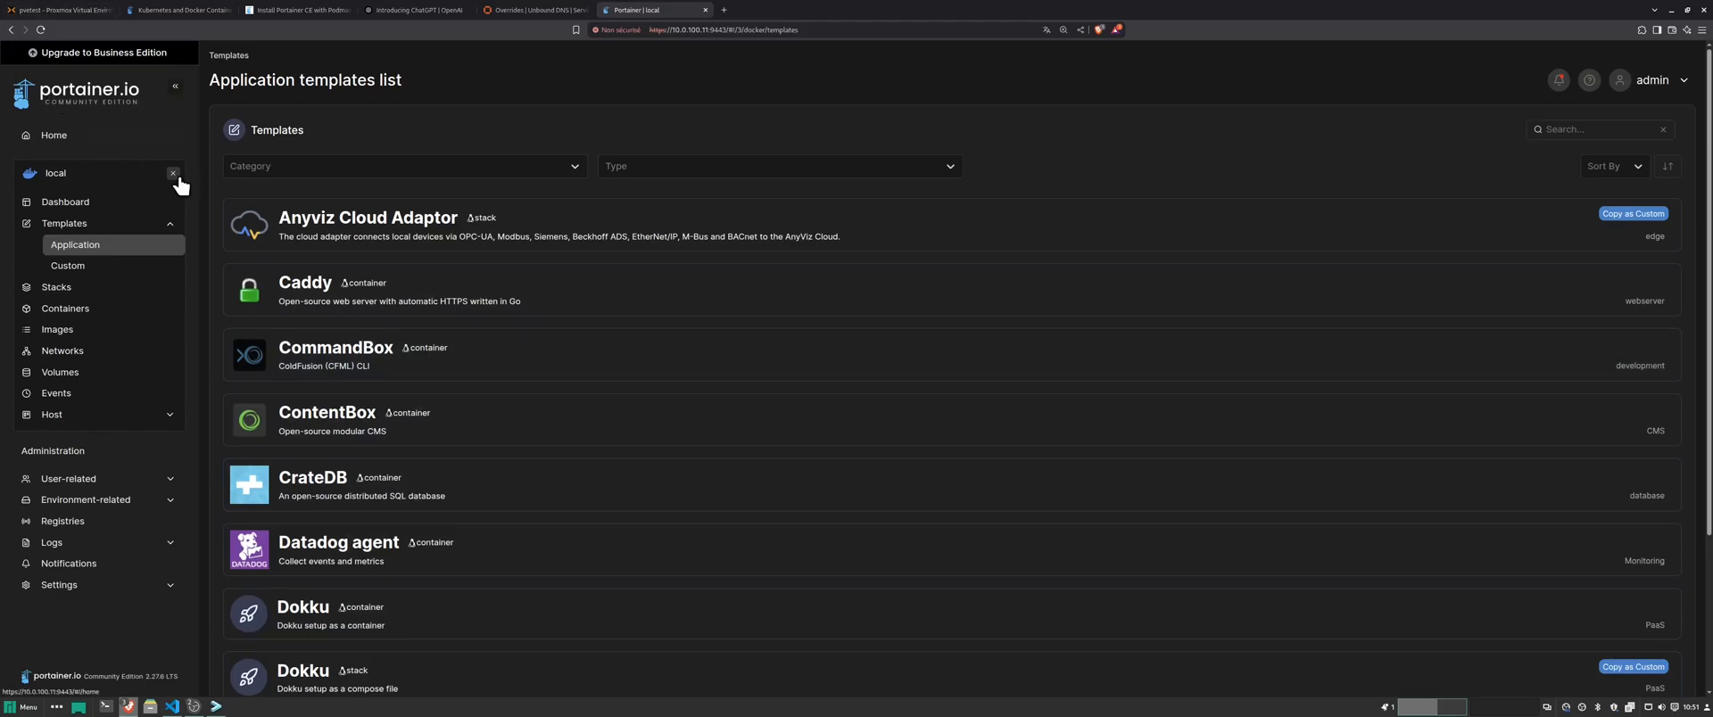
left_click(65, 288)
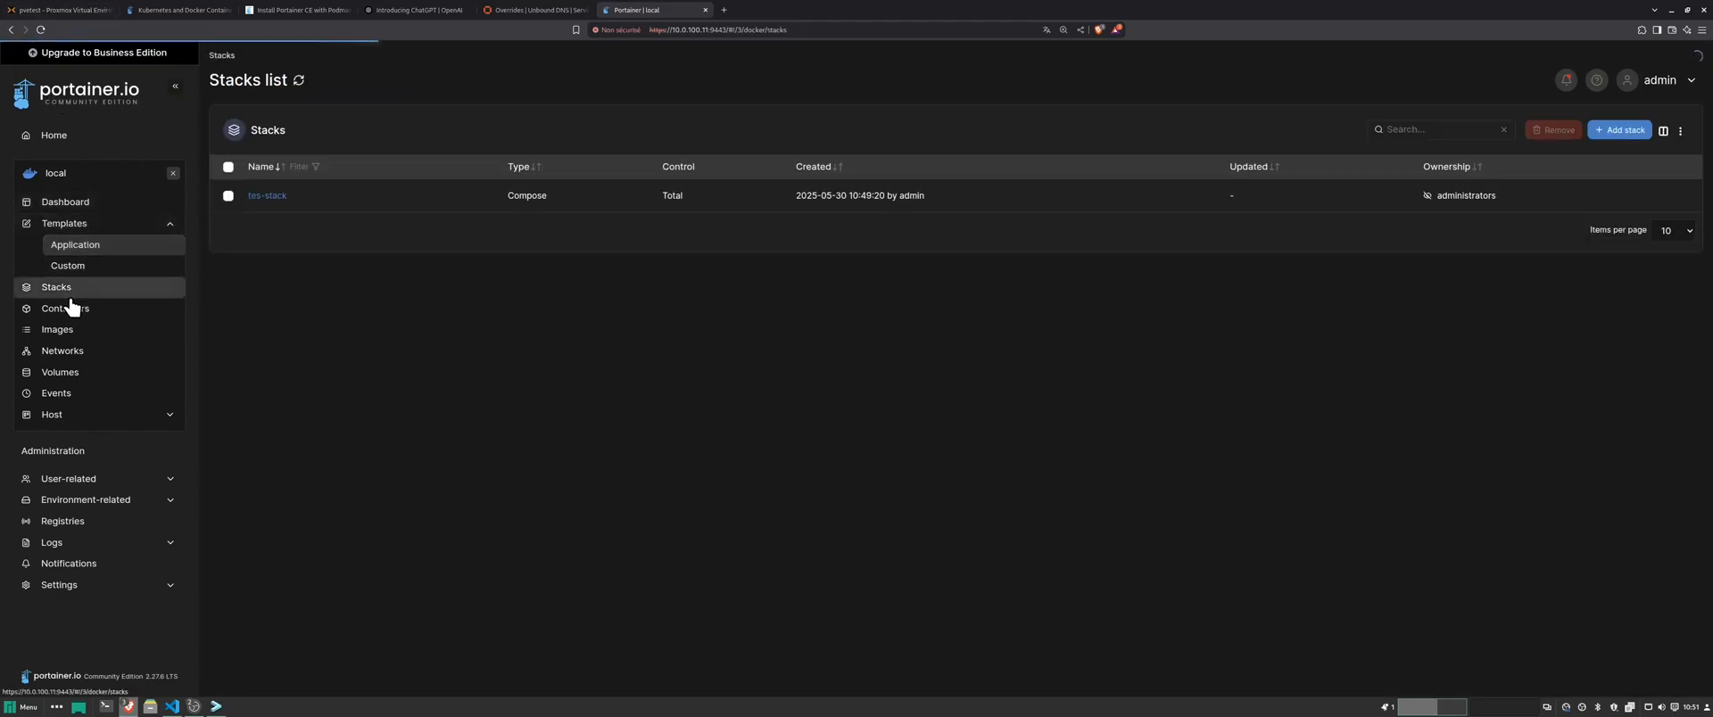
- Scroll through tes-stack's compose file in the Editor, then check the containers and images lists
left_click(270, 195)
left_click(310, 131)
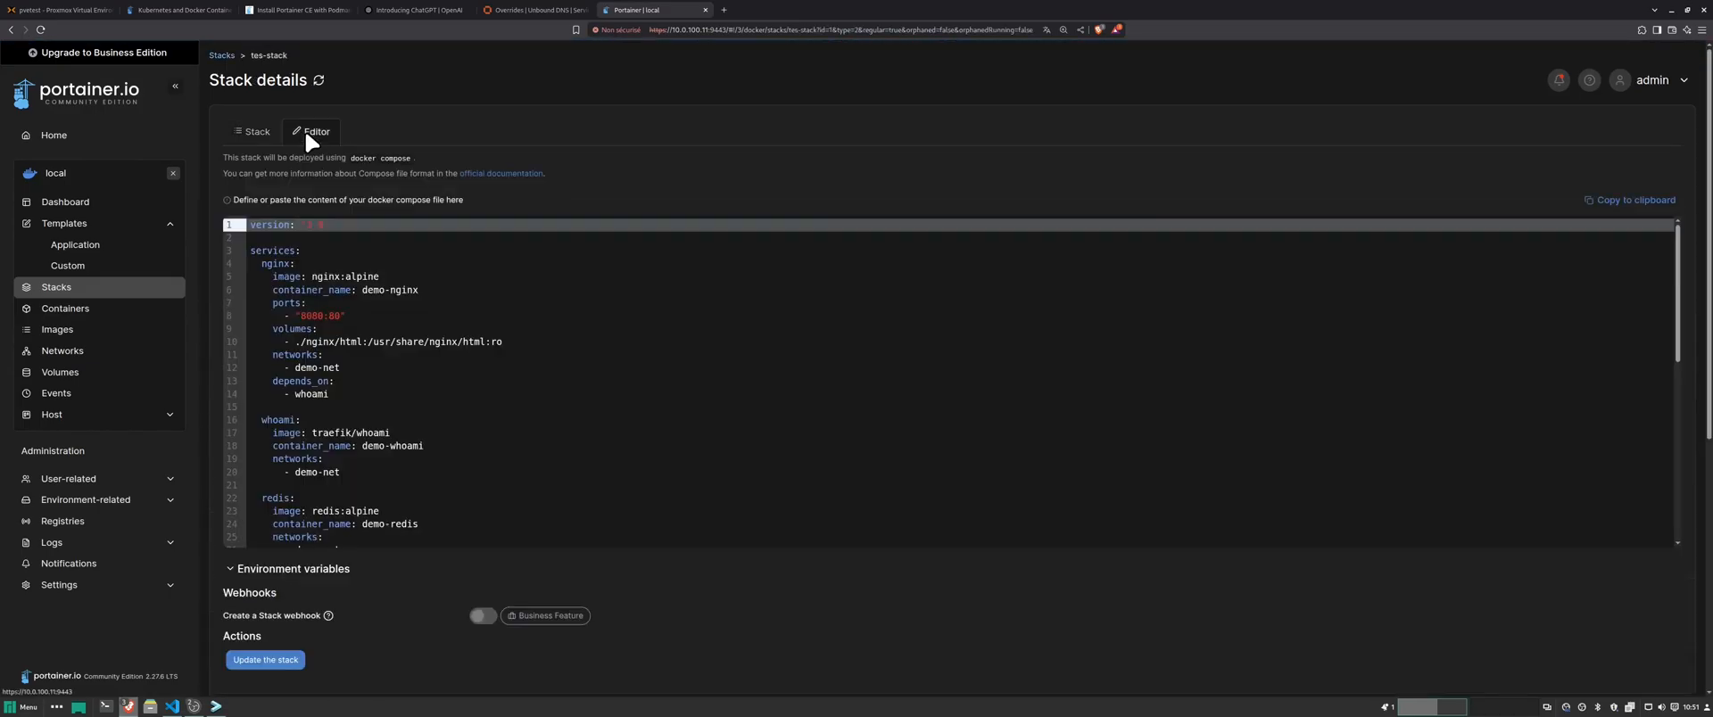
scroll(415, 382, "down", 1)
scroll(415, 382, "down", 6)
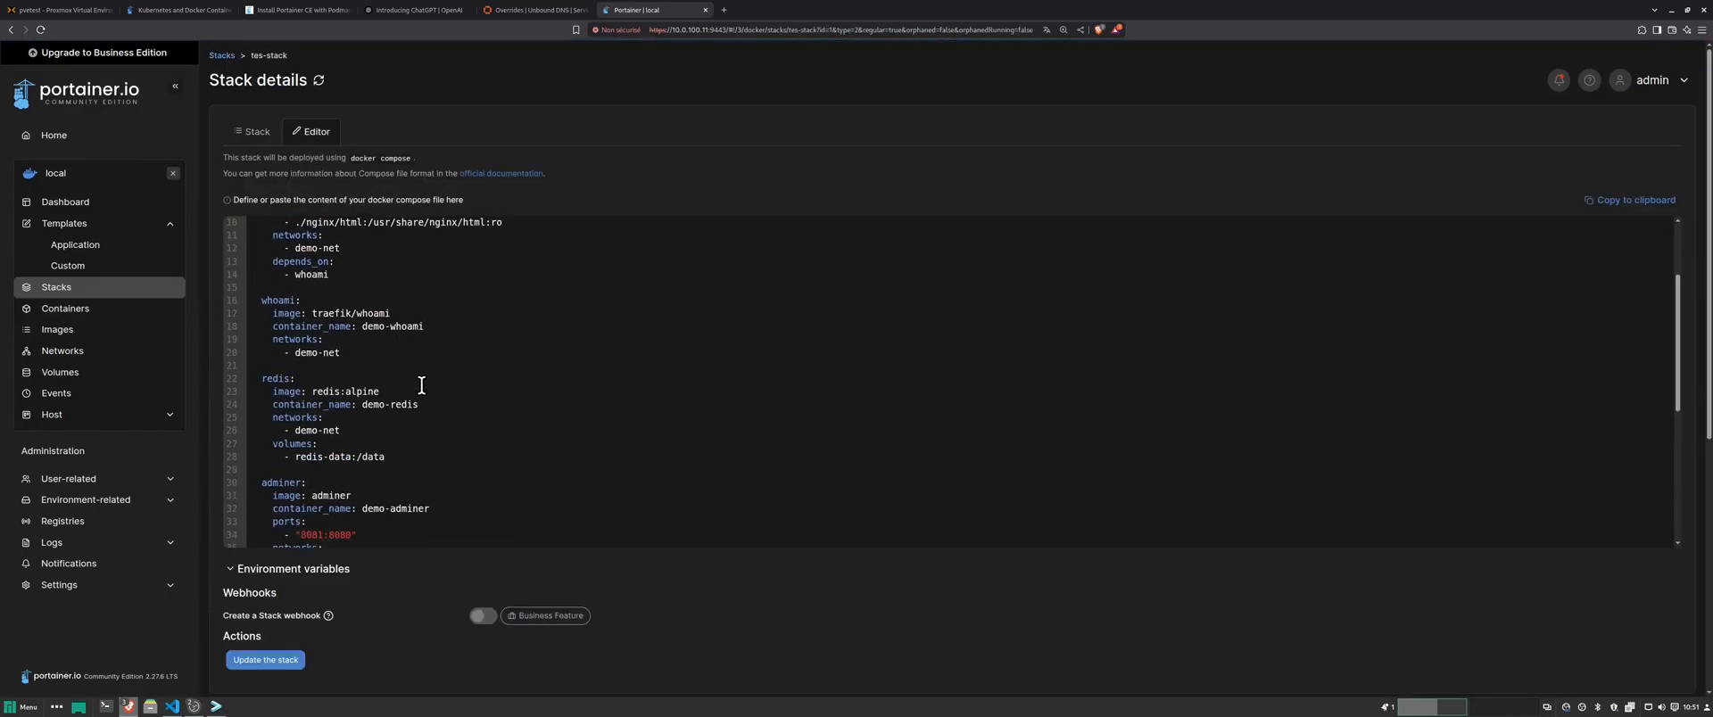
scroll(422, 382, "down", 3)
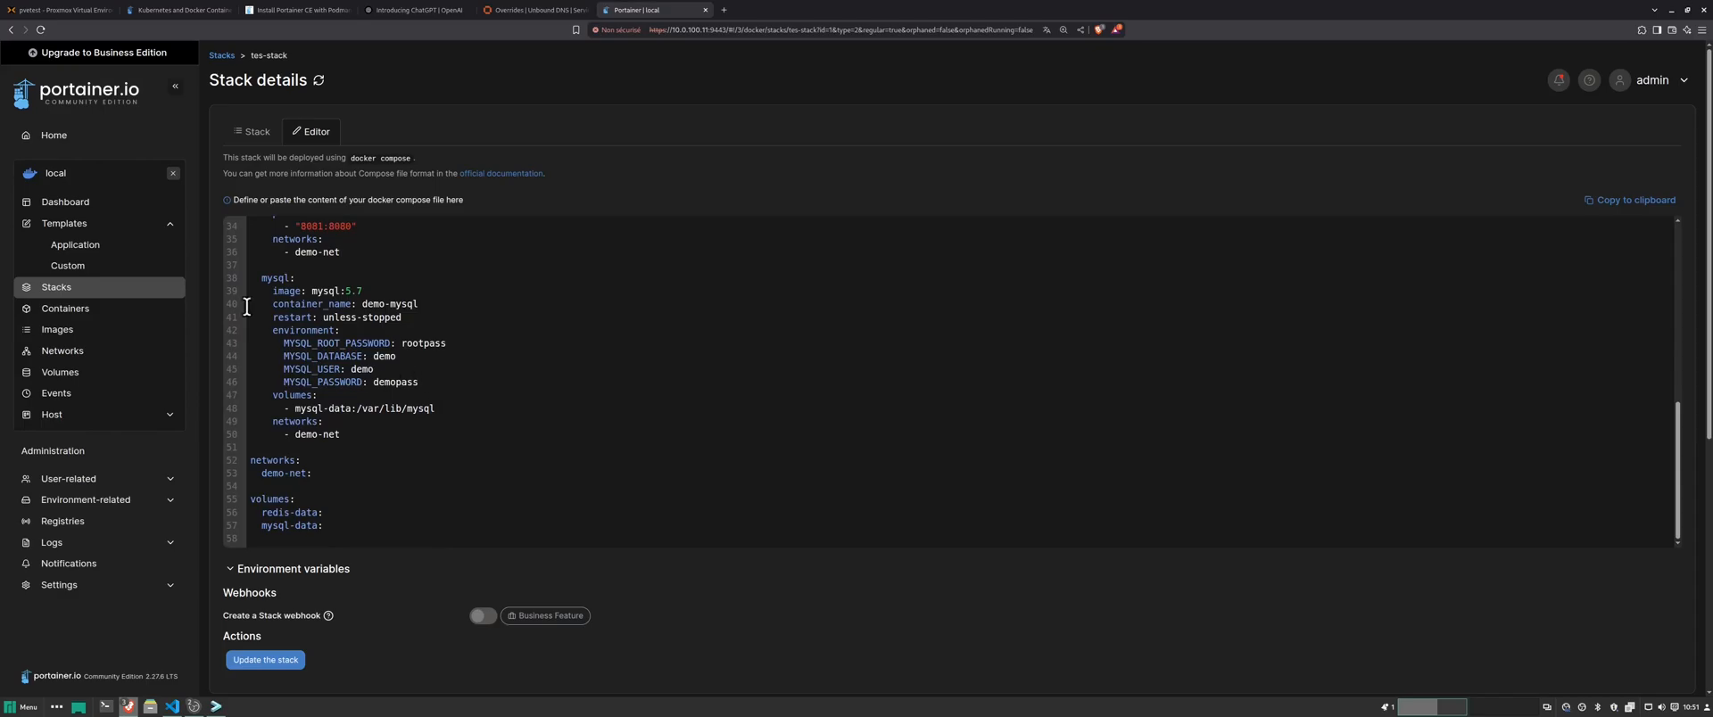
left_click(75, 312)
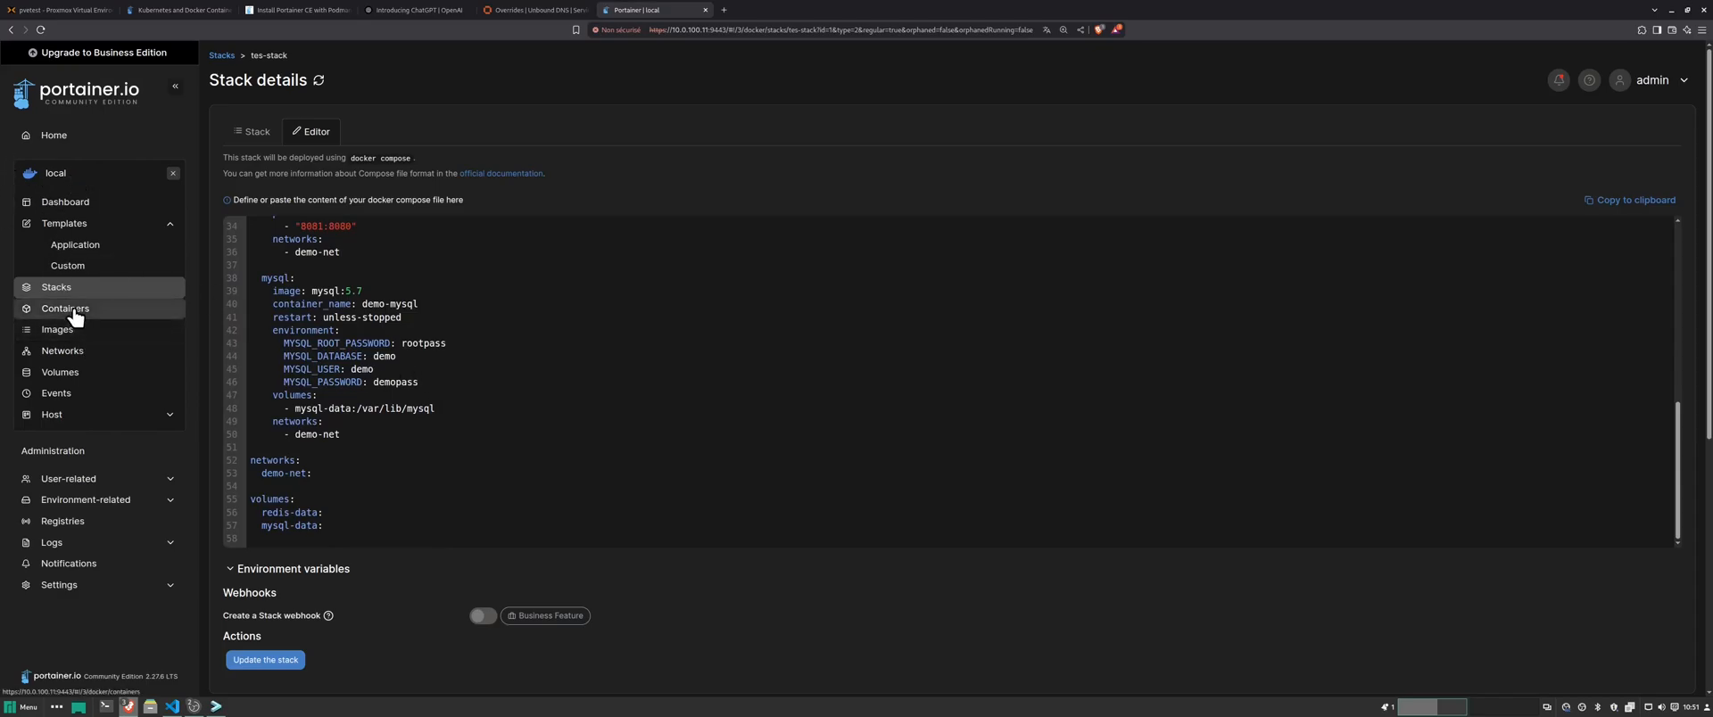
left_click(71, 334)
- Review the stack's networks and volumes, then open the local environment's container list
left_click(63, 351)
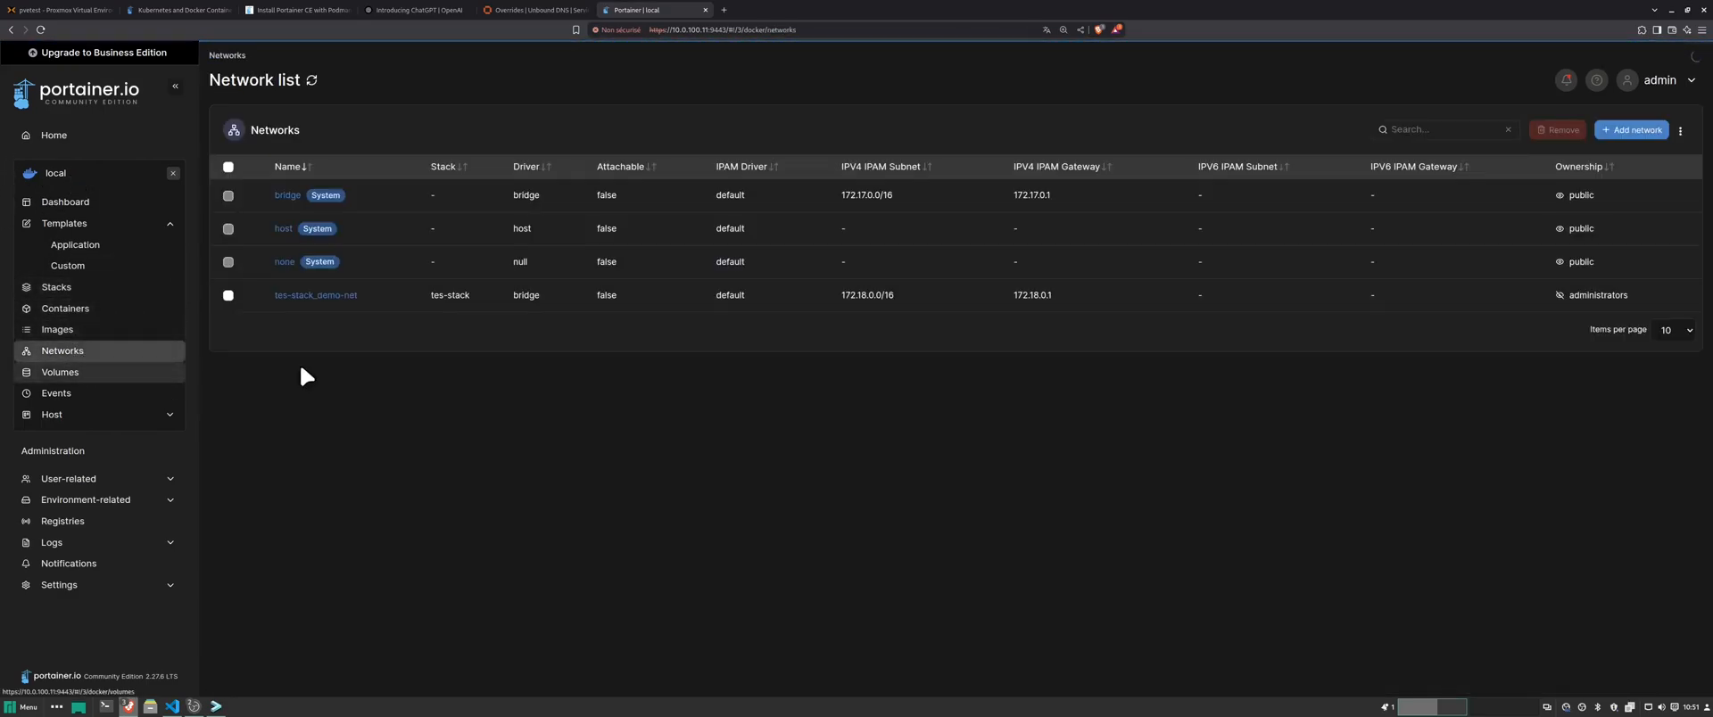
left_click(61, 372)
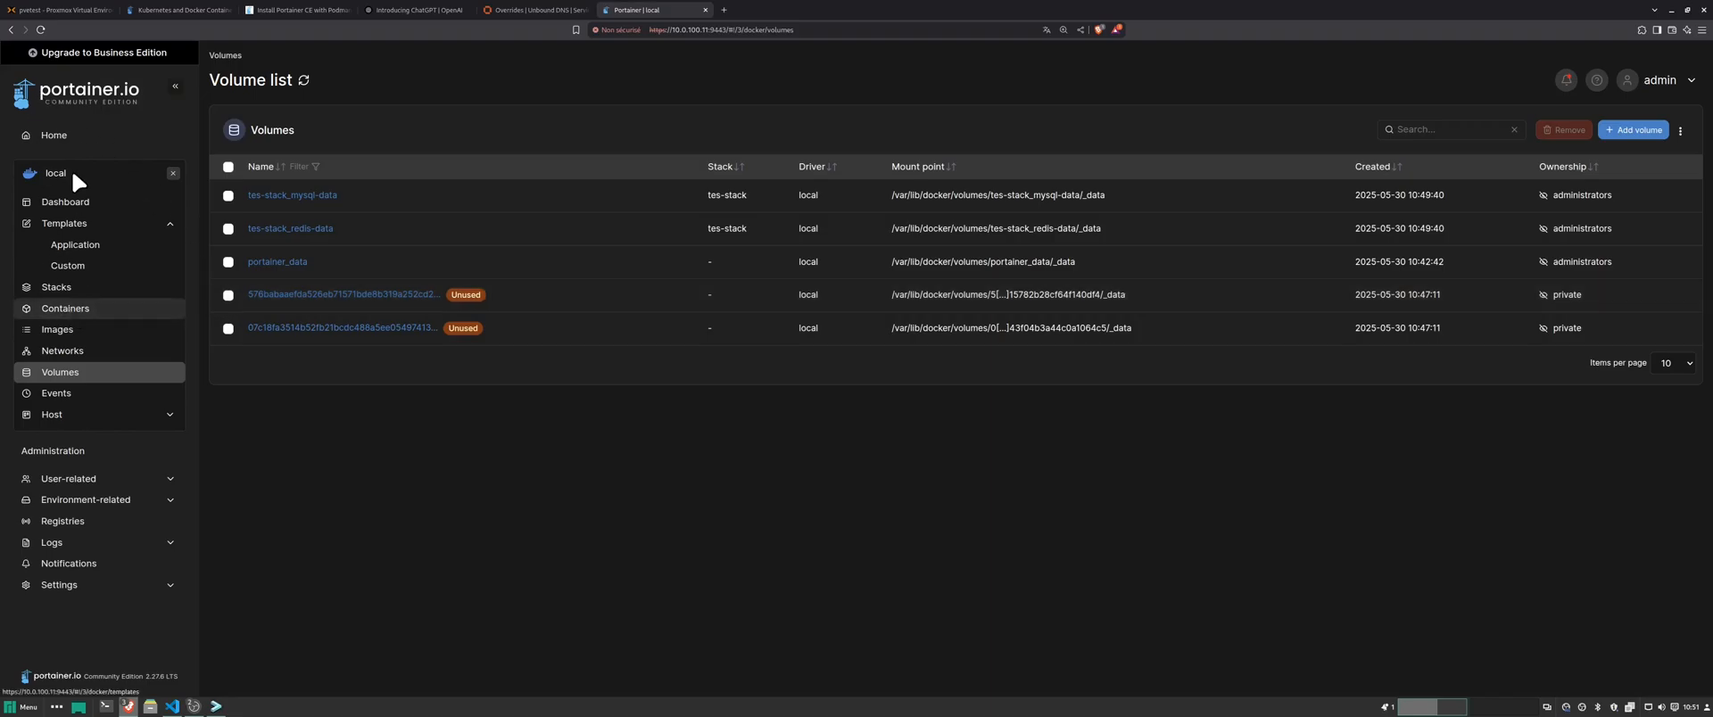
left_click(57, 141)
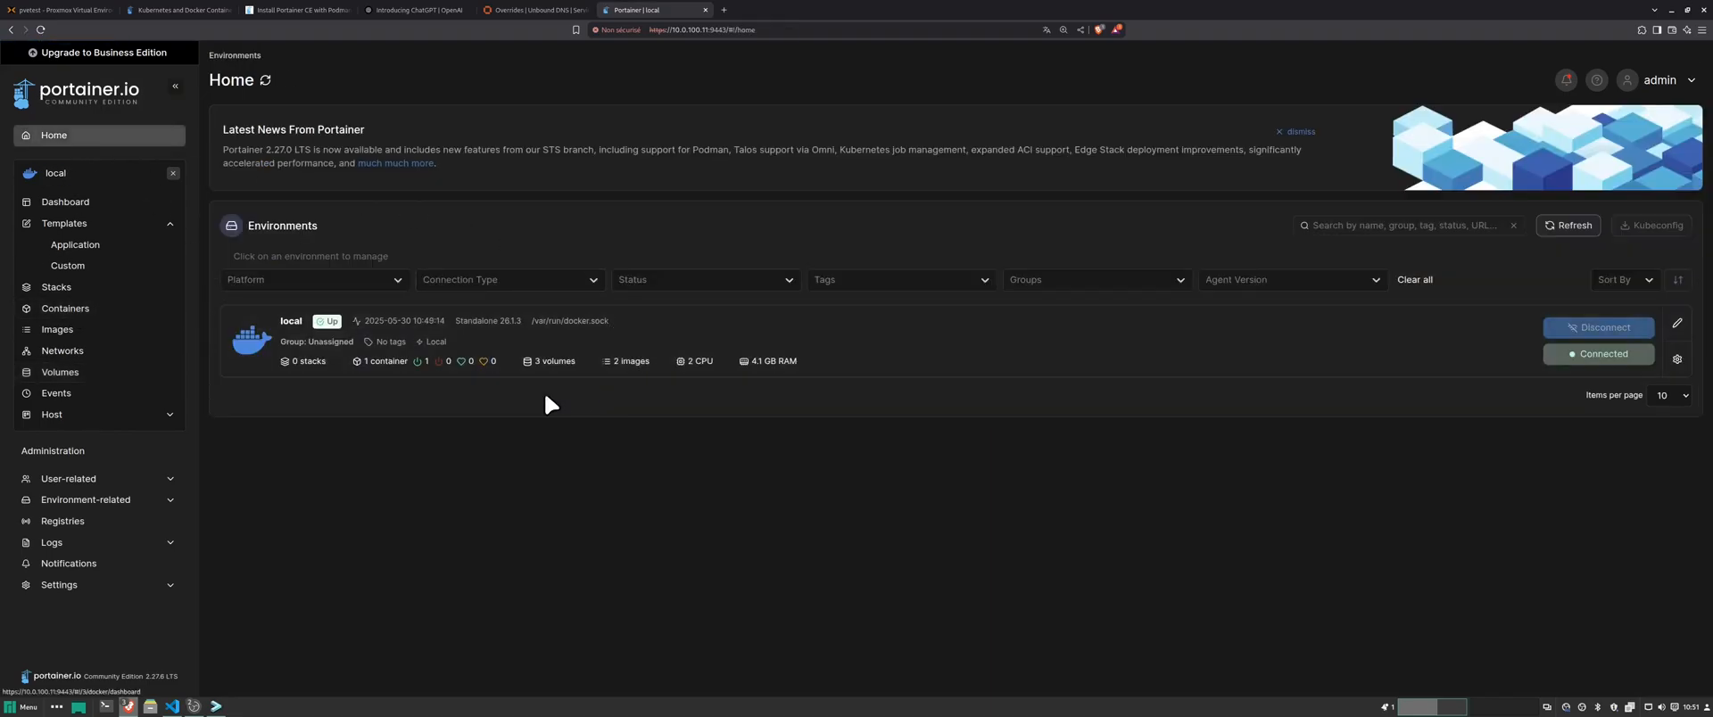
left_click(475, 354)
left_click(1002, 333)
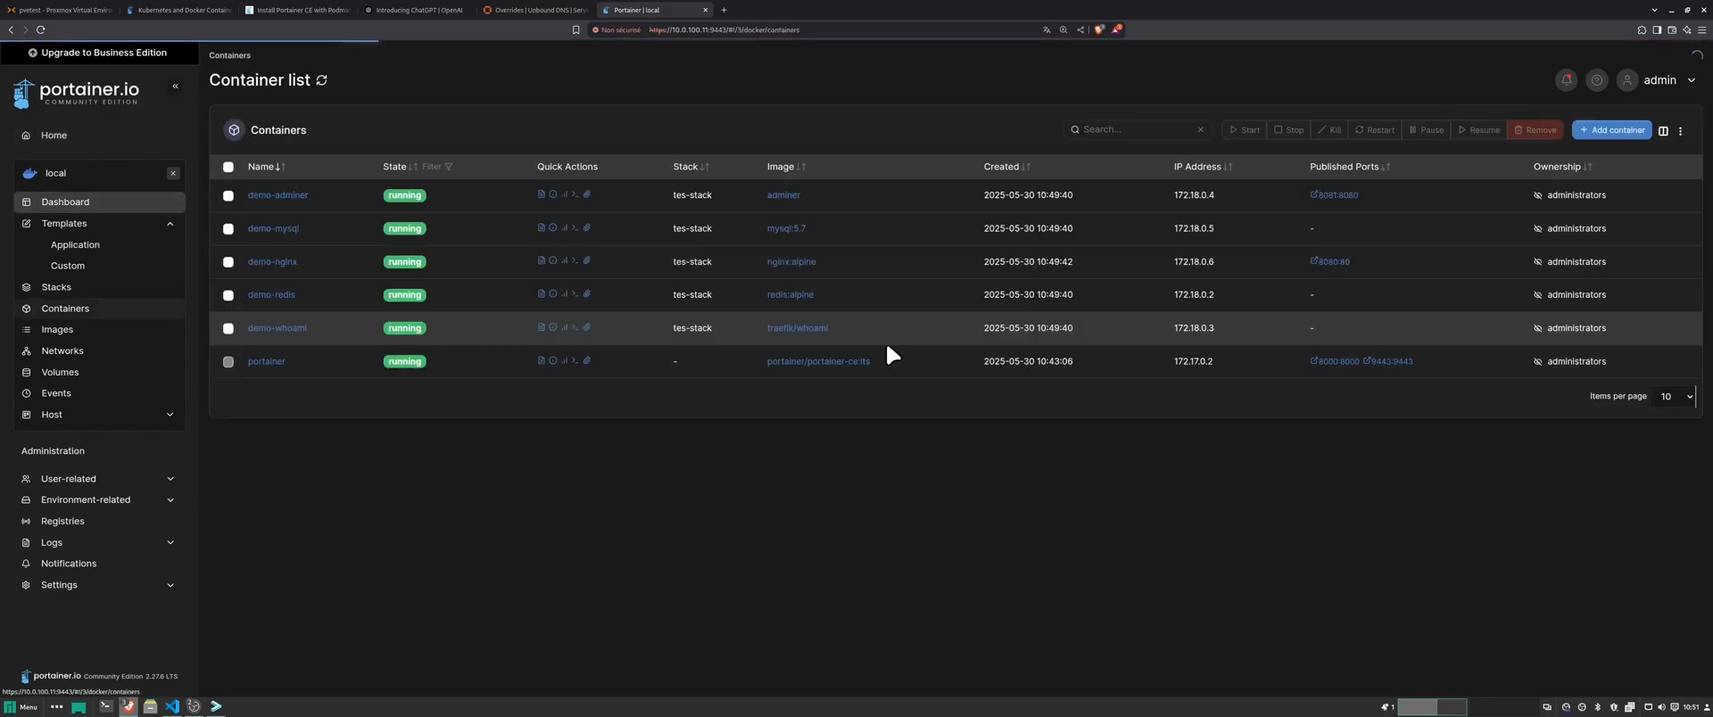
- Load the Adminer page at 10.0.100.11:8081 in a new browser tab
left_click(725, 10)
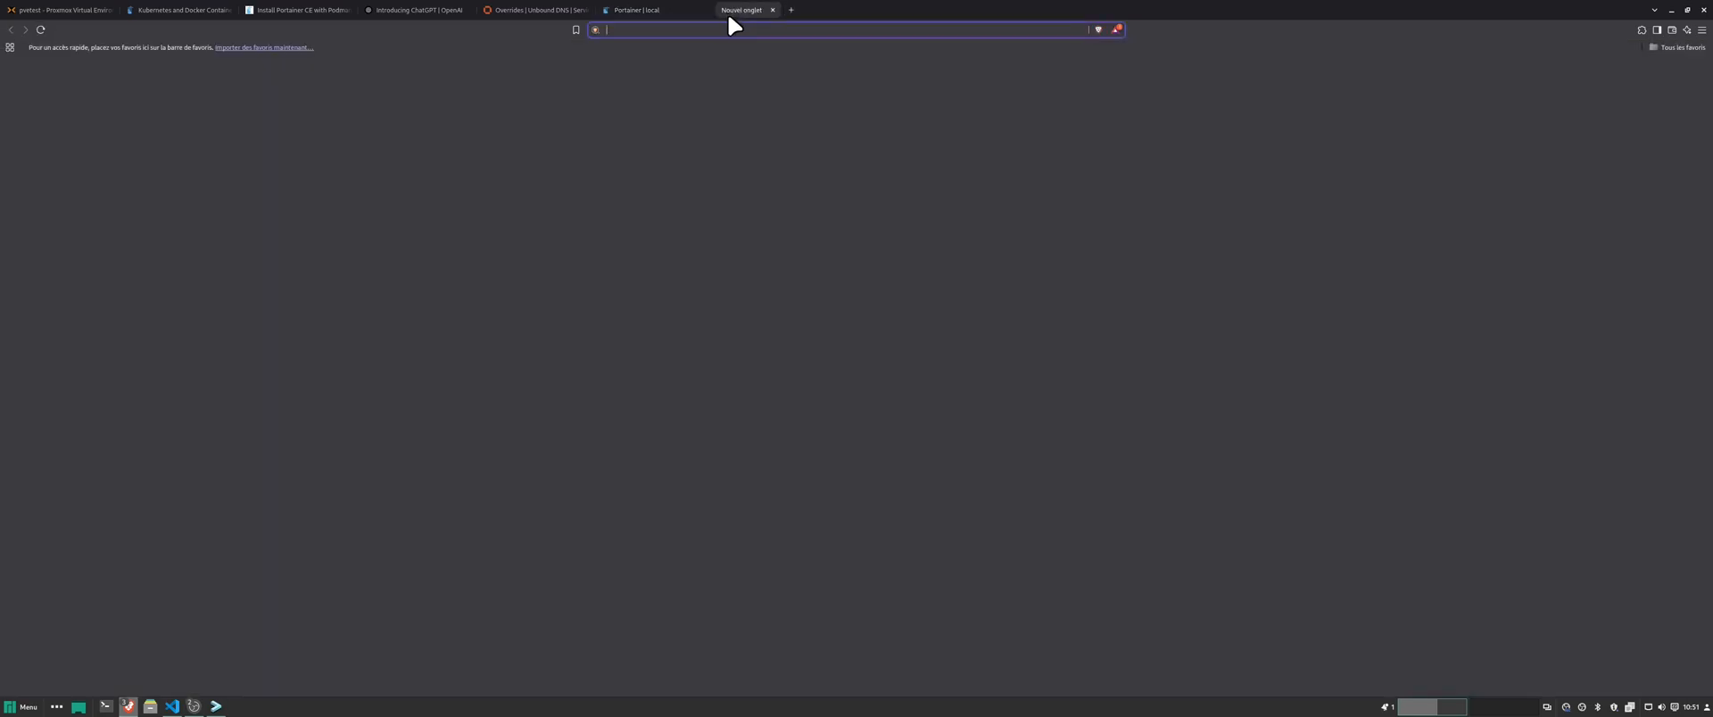
type("10.0.")
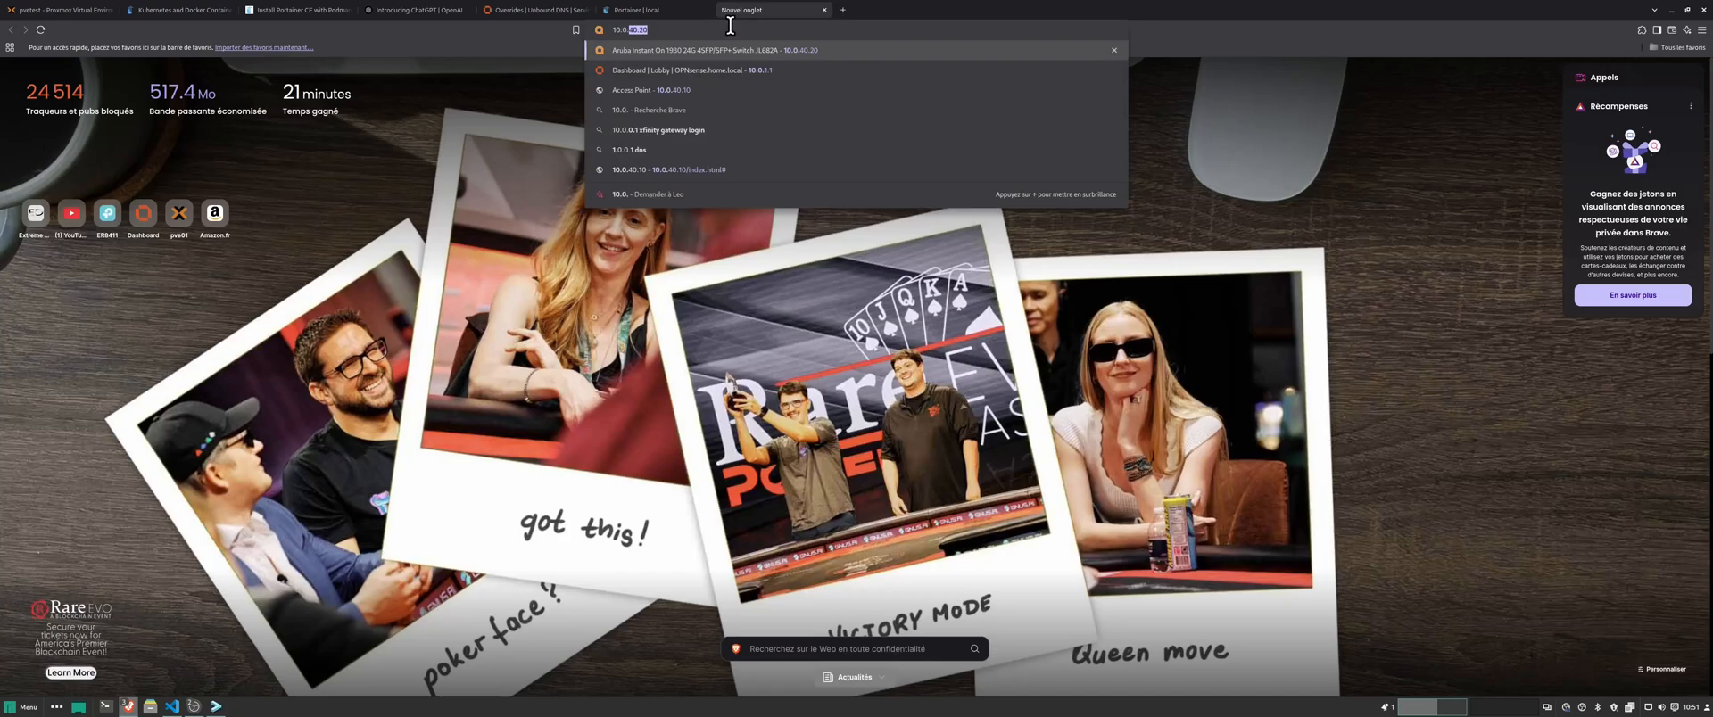
type("100")
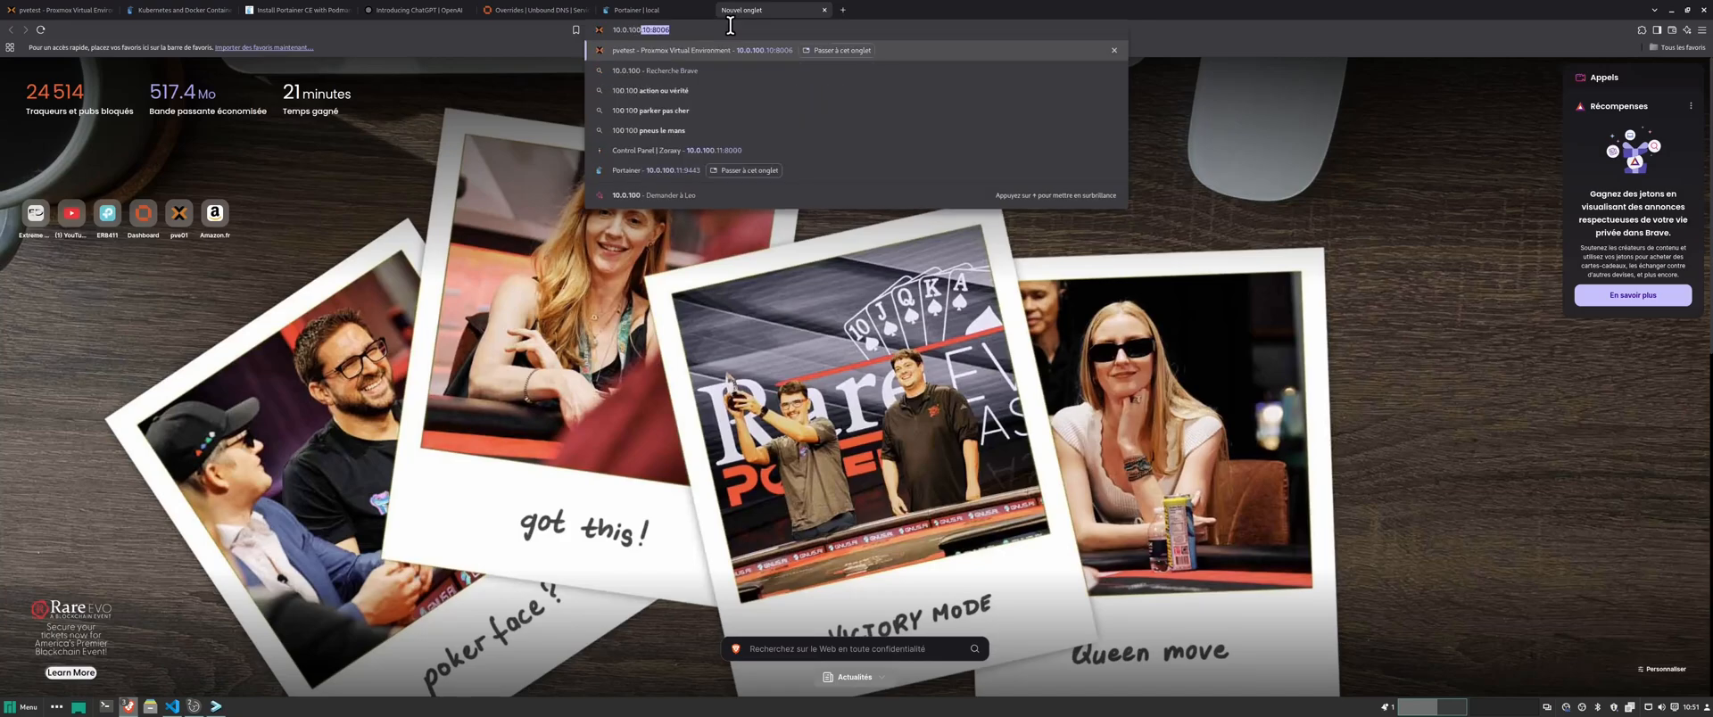
type(".")
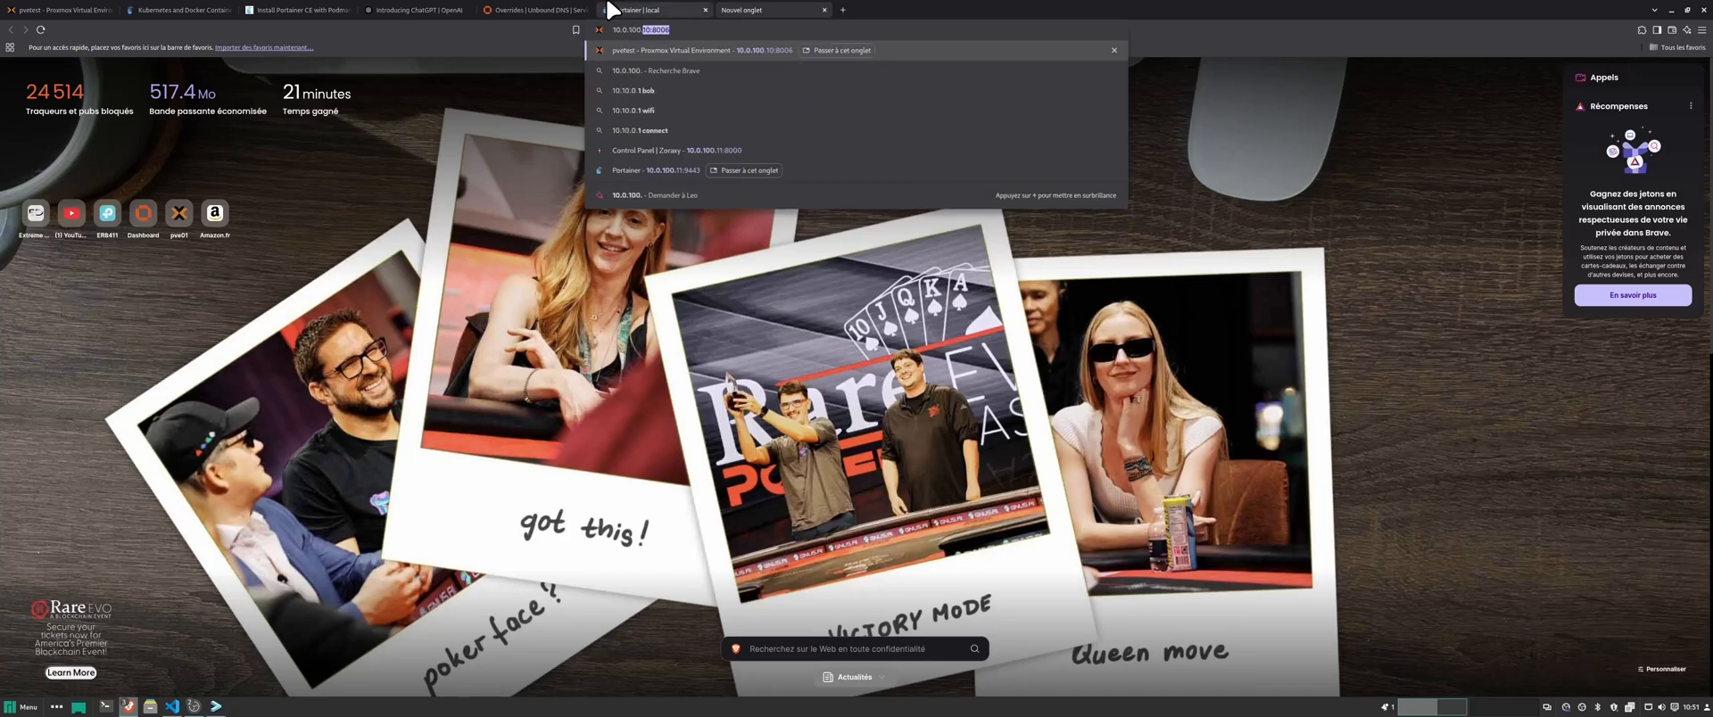
type("11")
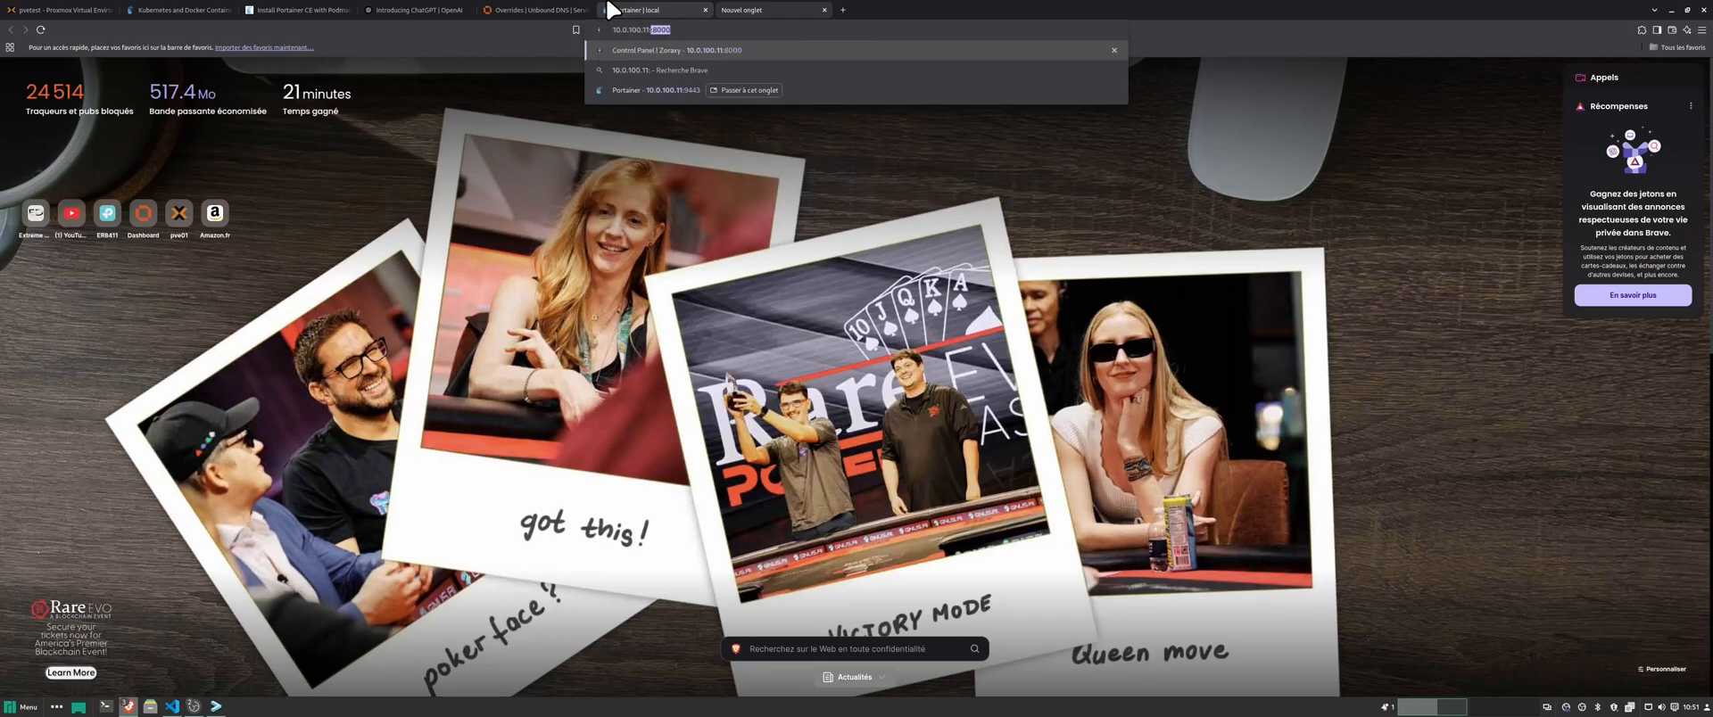
type(":8081")
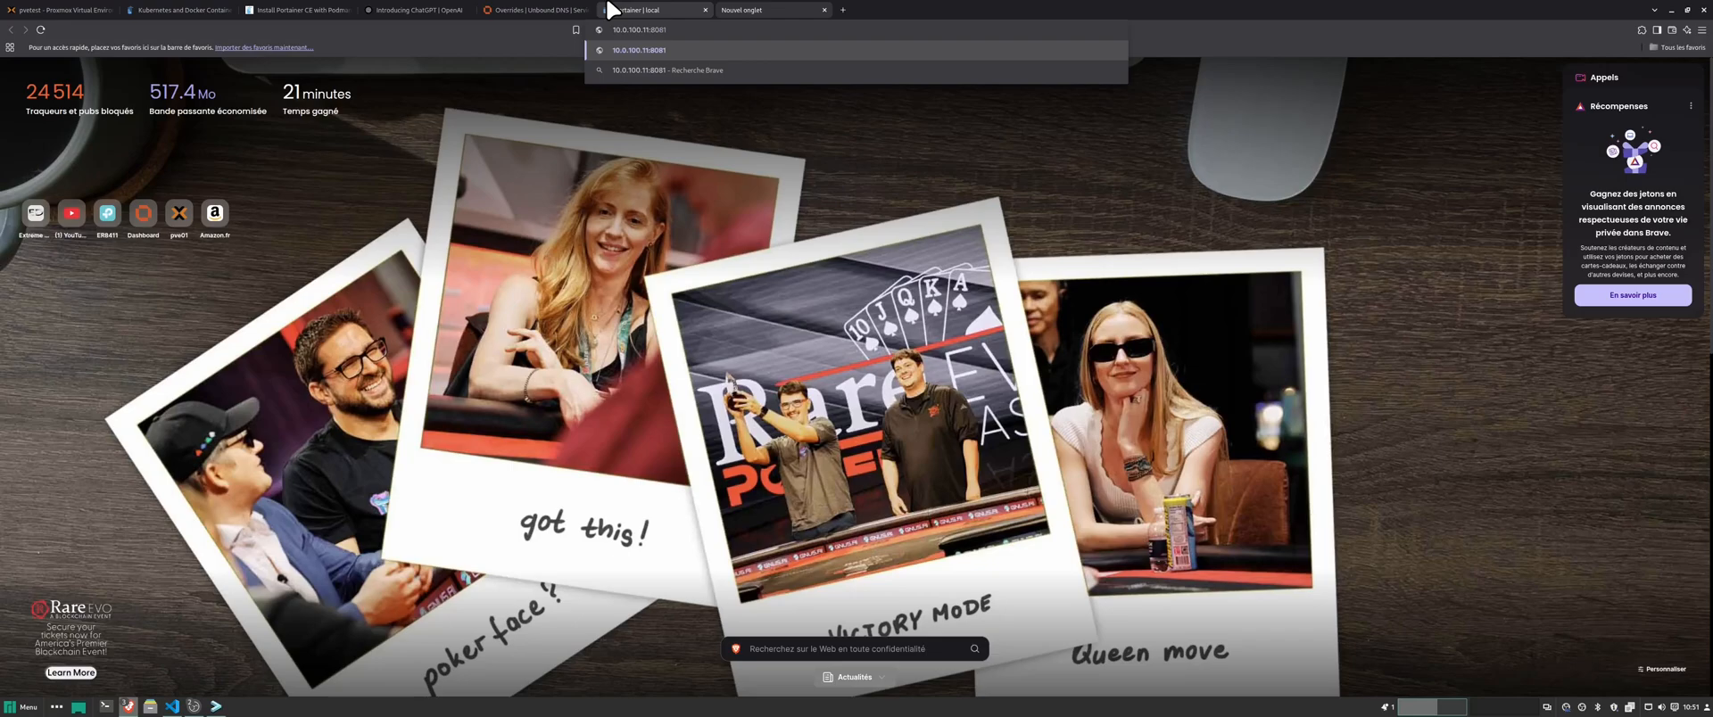
key("Return")
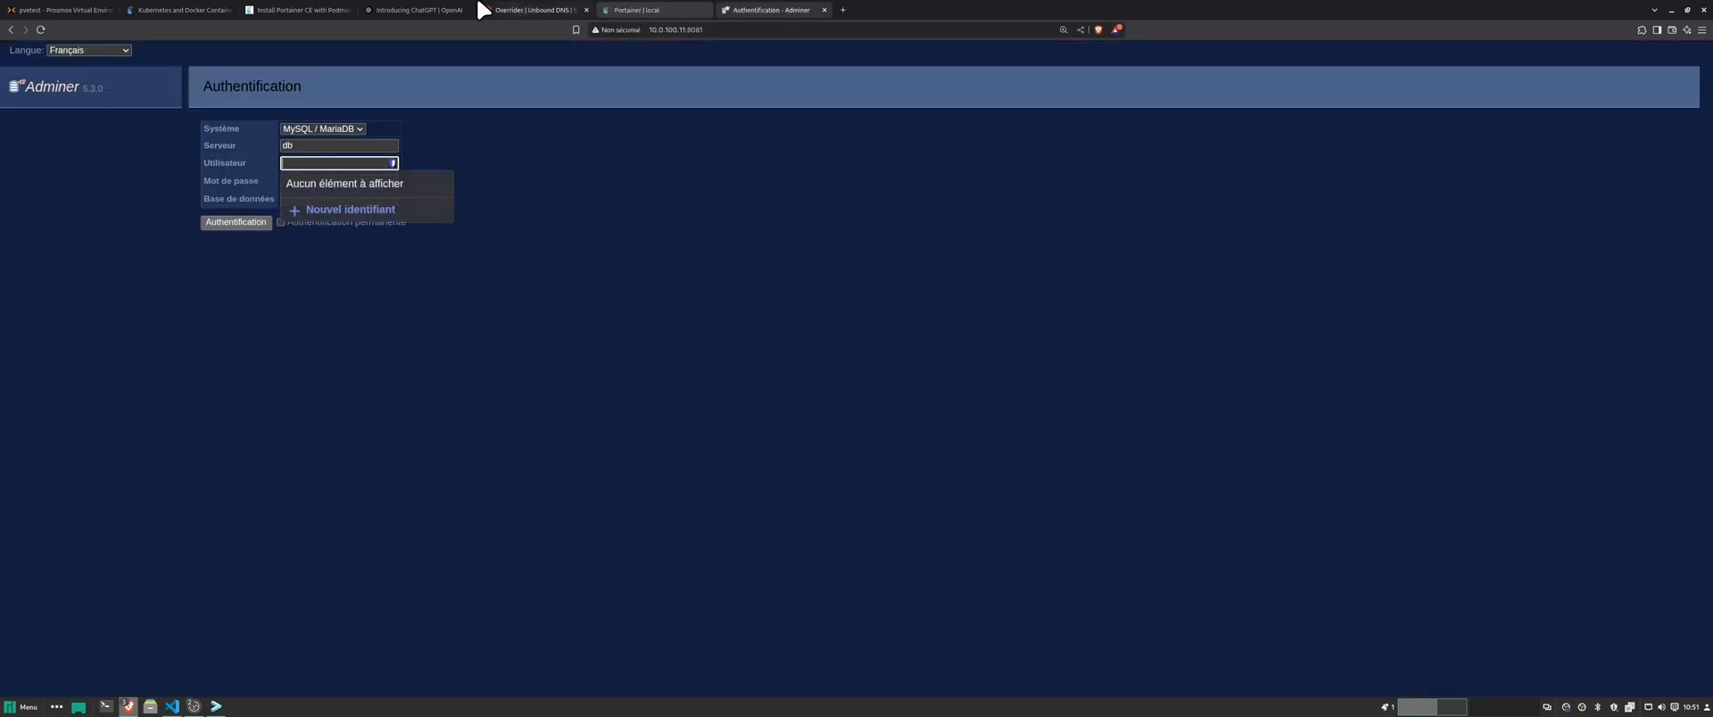
left_click(562, 192)
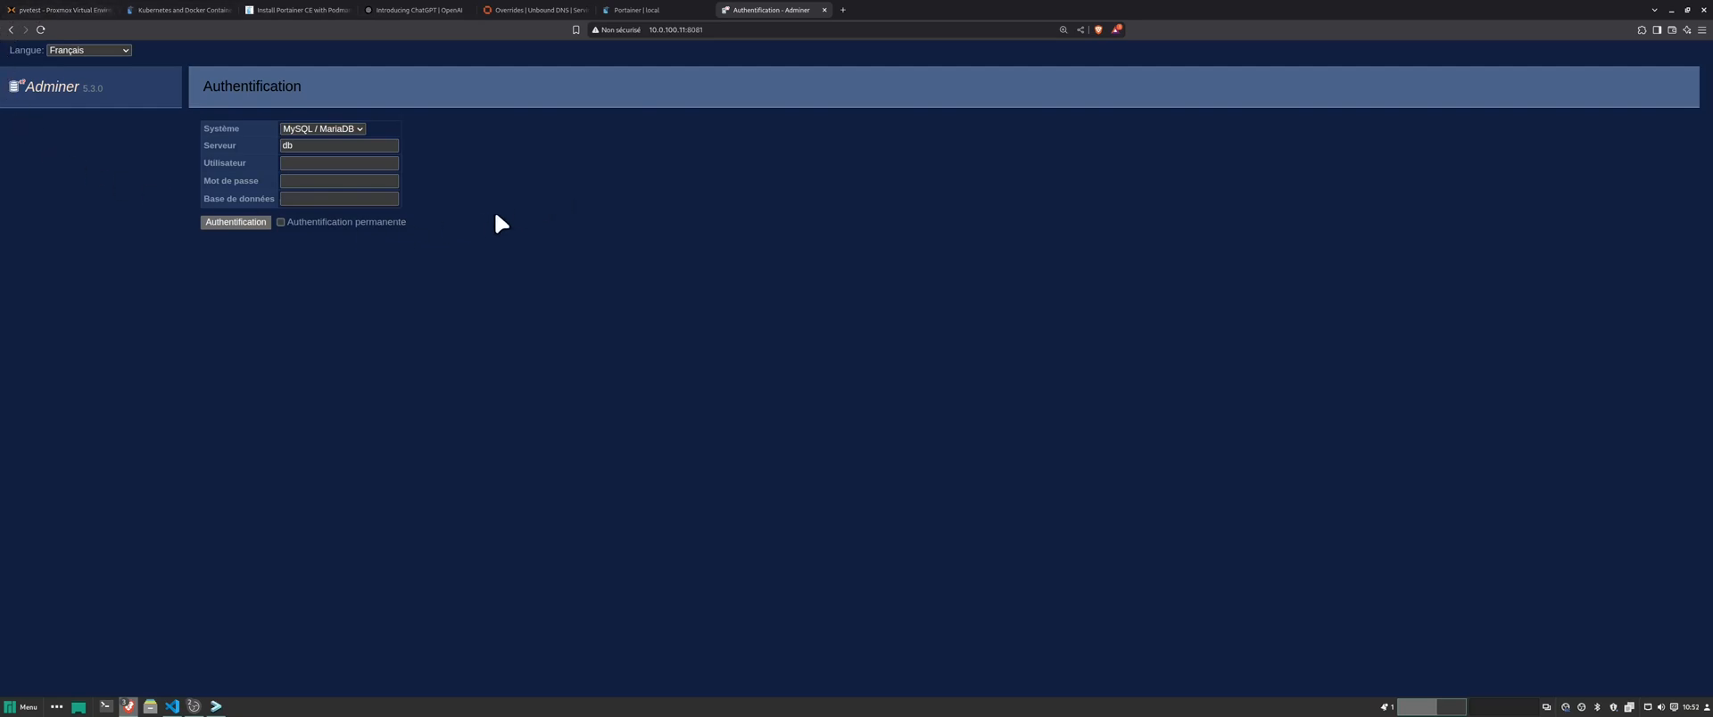
- Try the Adminer username field, then close the Adminer login tab
left_click(326, 163)
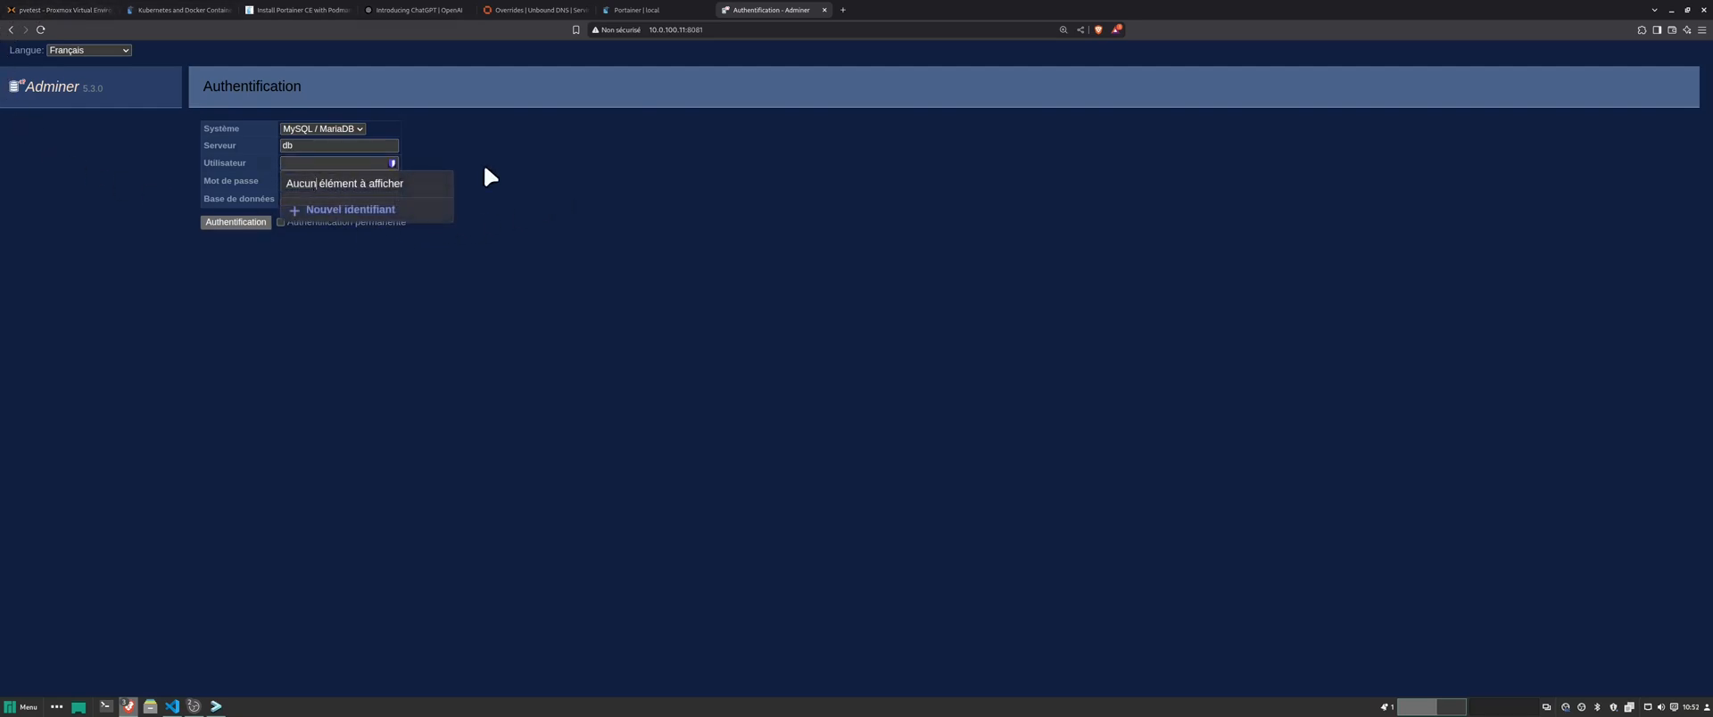
left_click(416, 244)
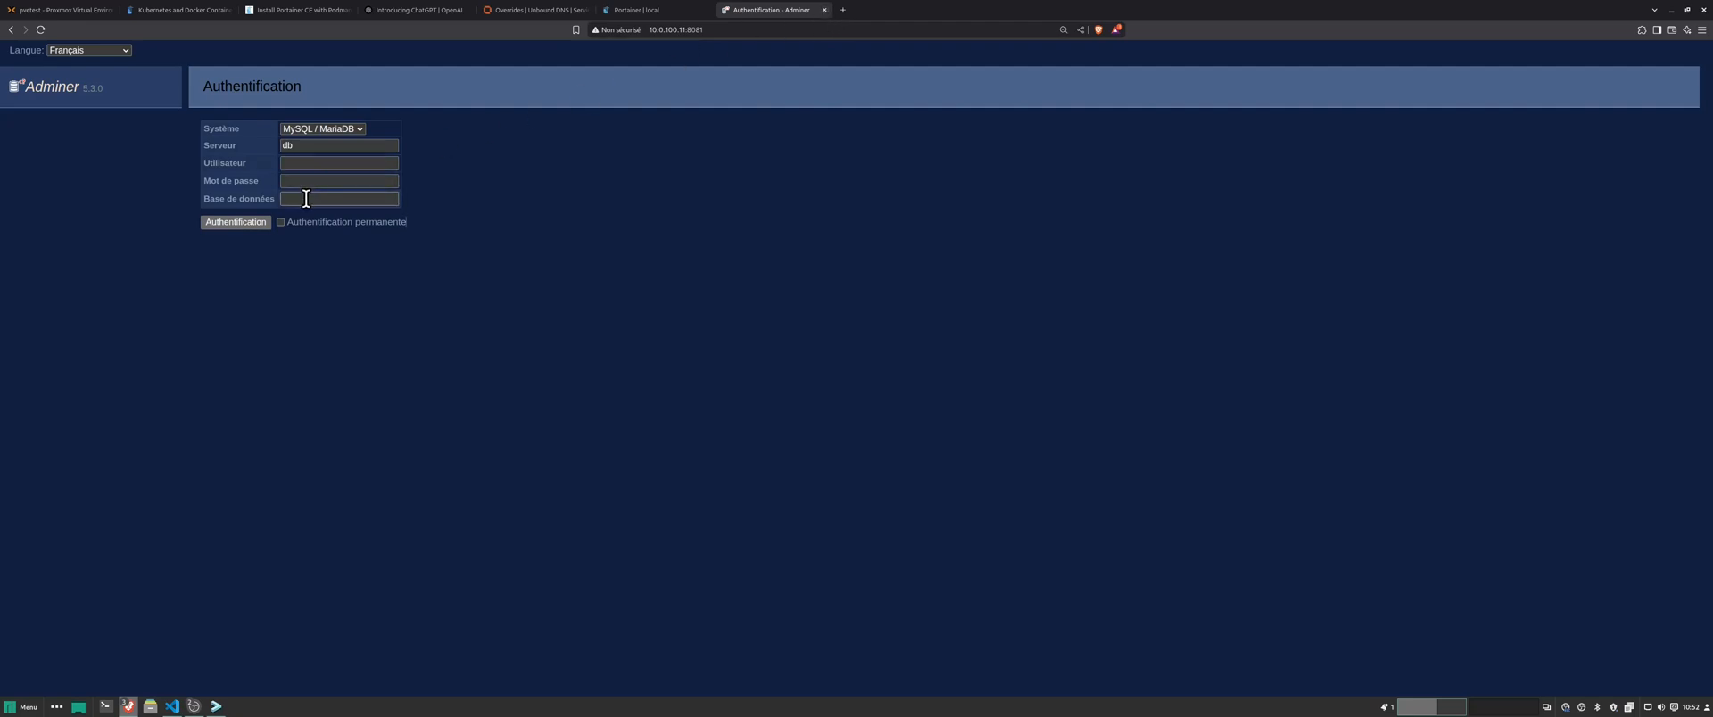
left_click(306, 163)
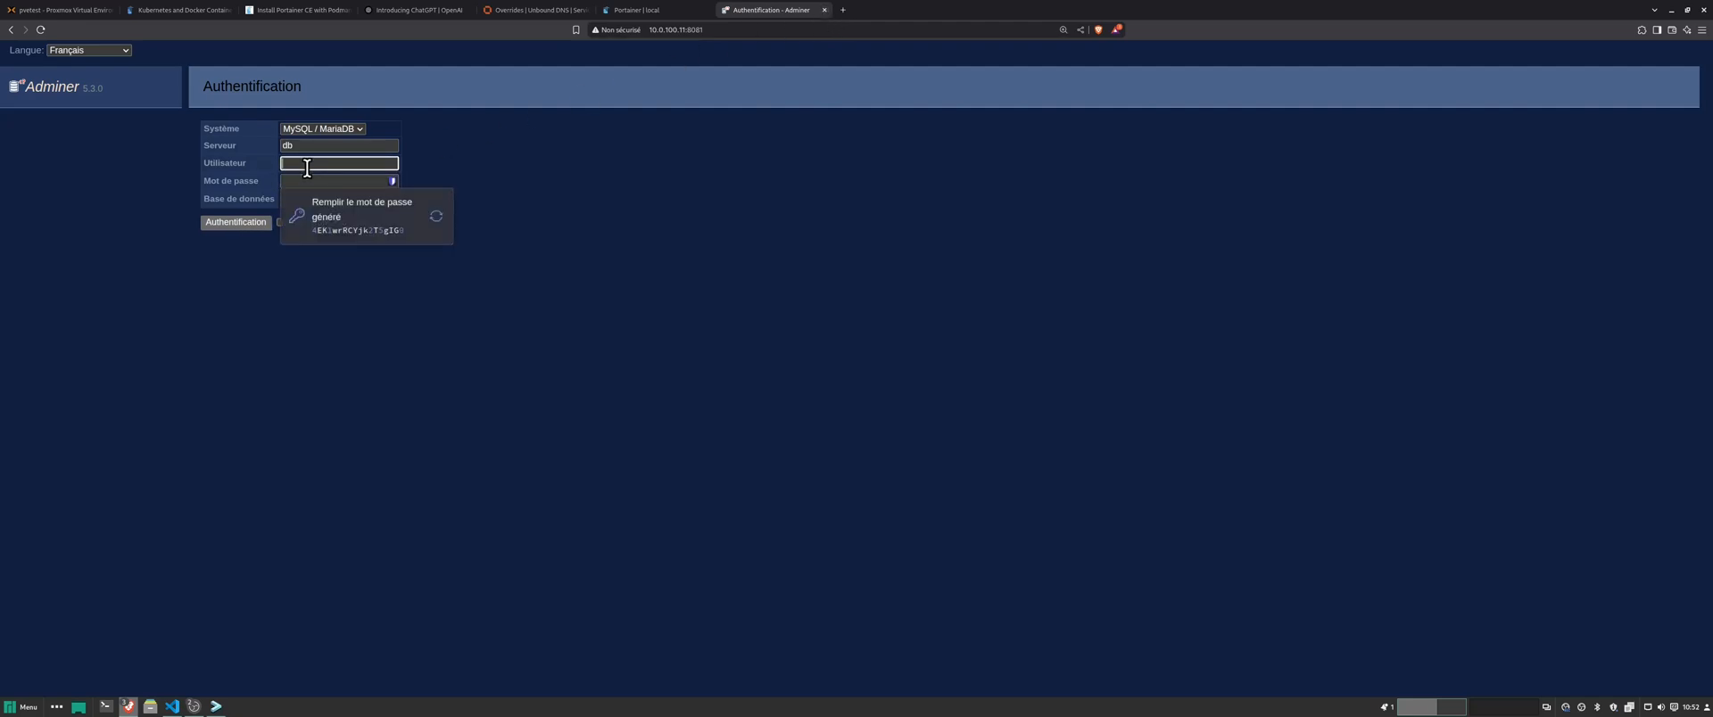
left_click(824, 10)
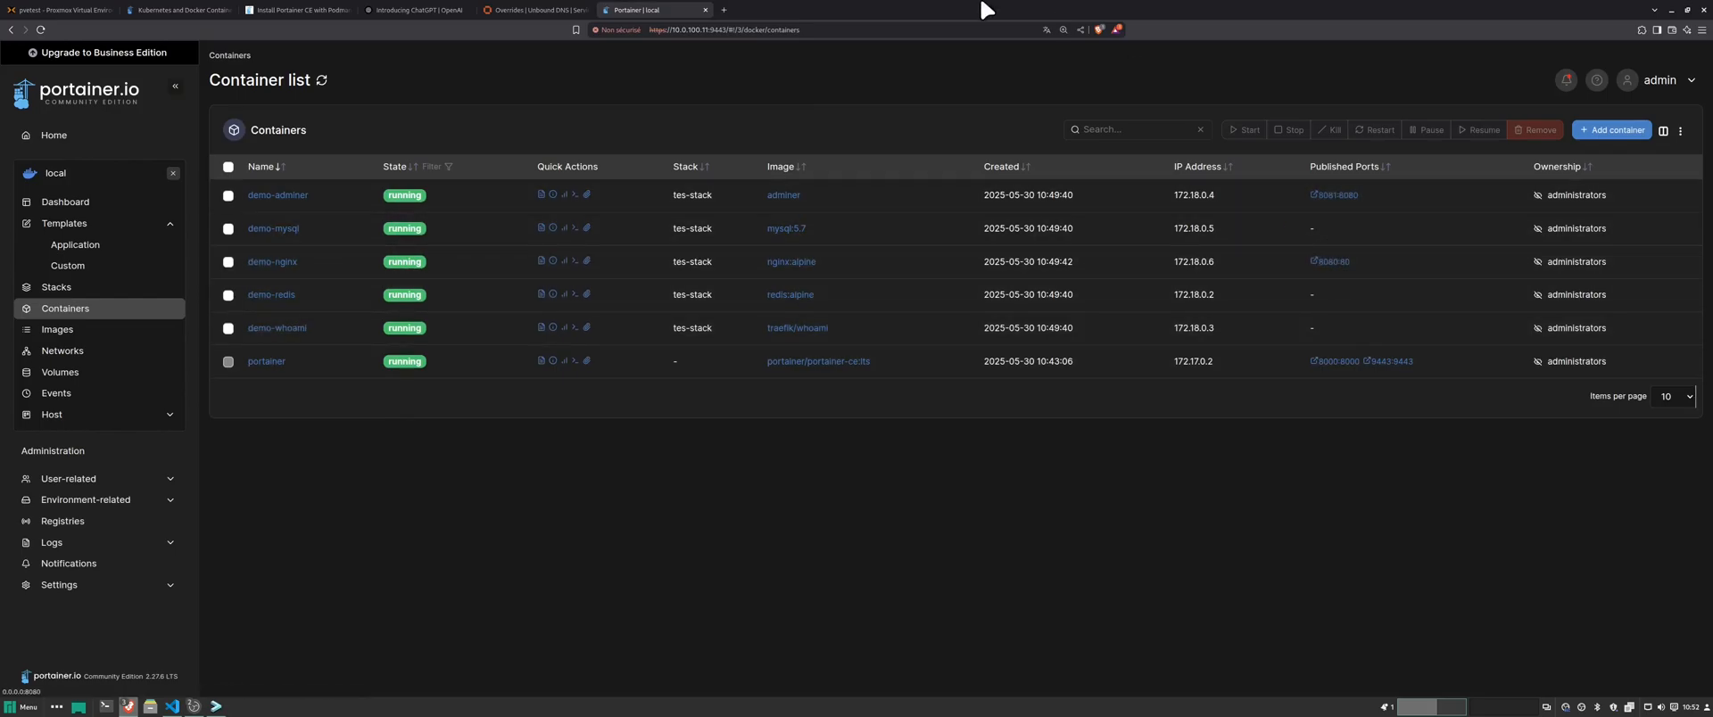
left_click(724, 10)
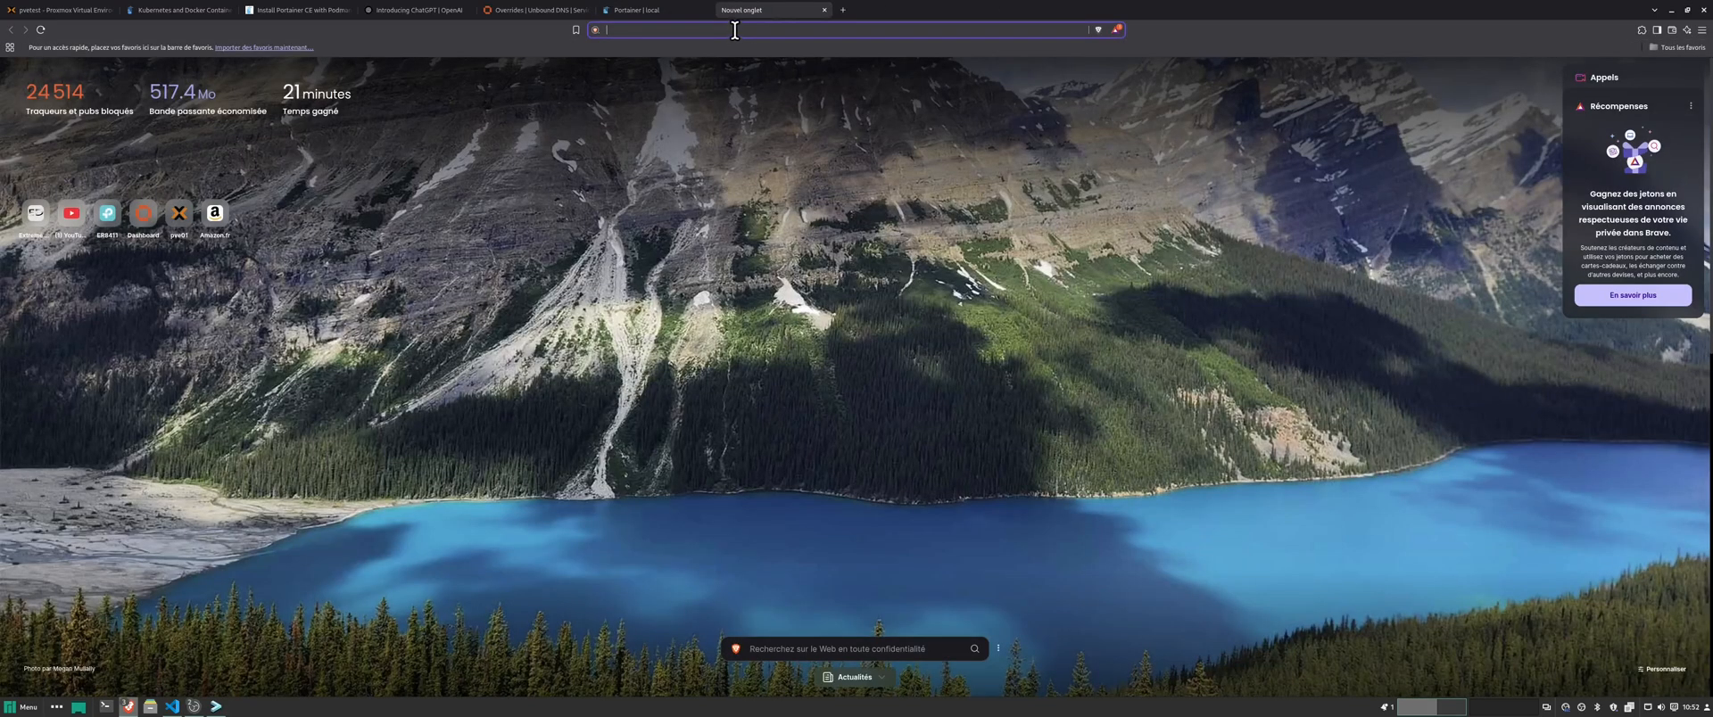
type("10.0.")
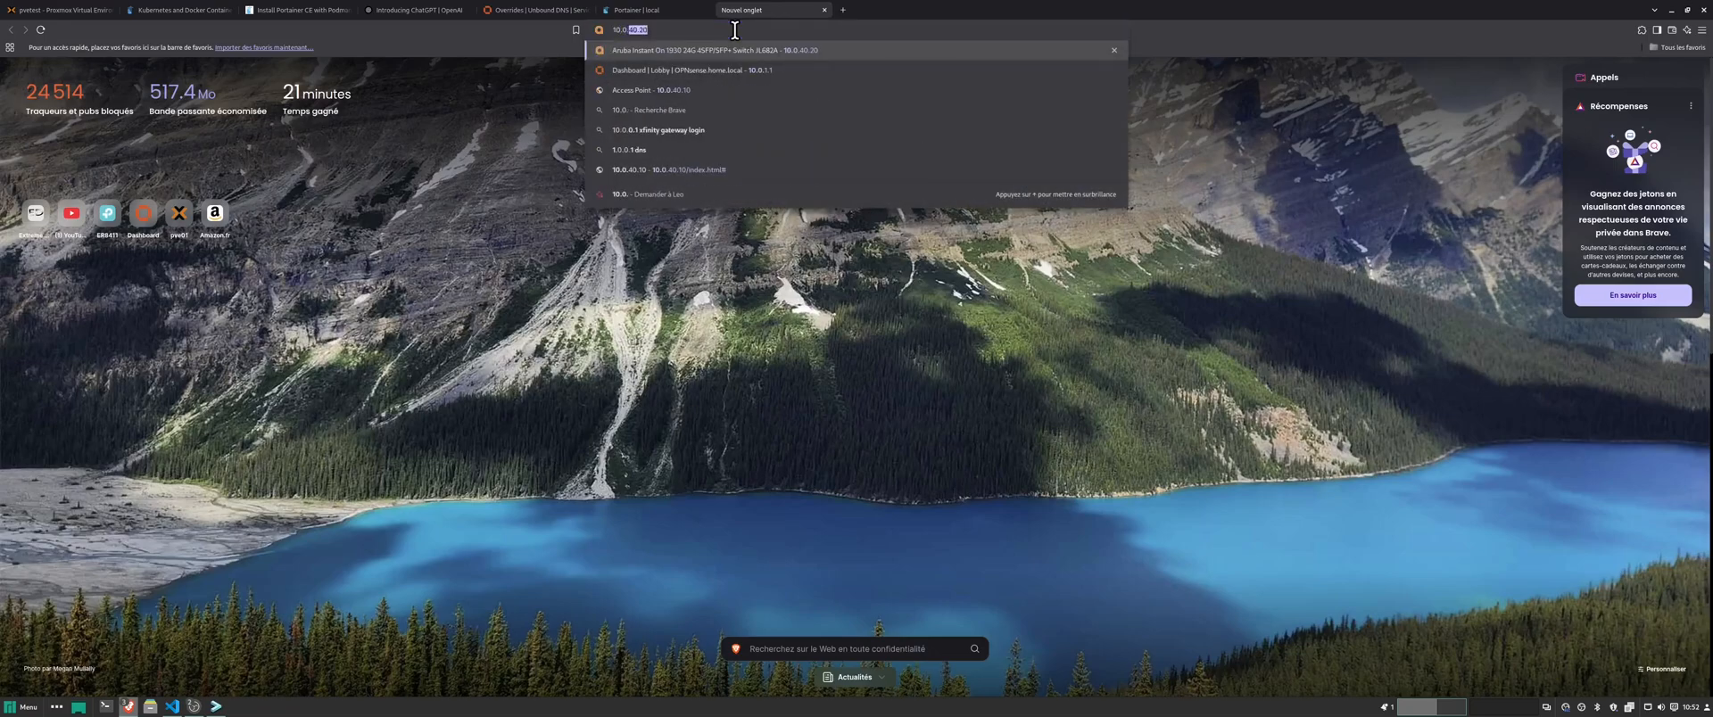
type("1")
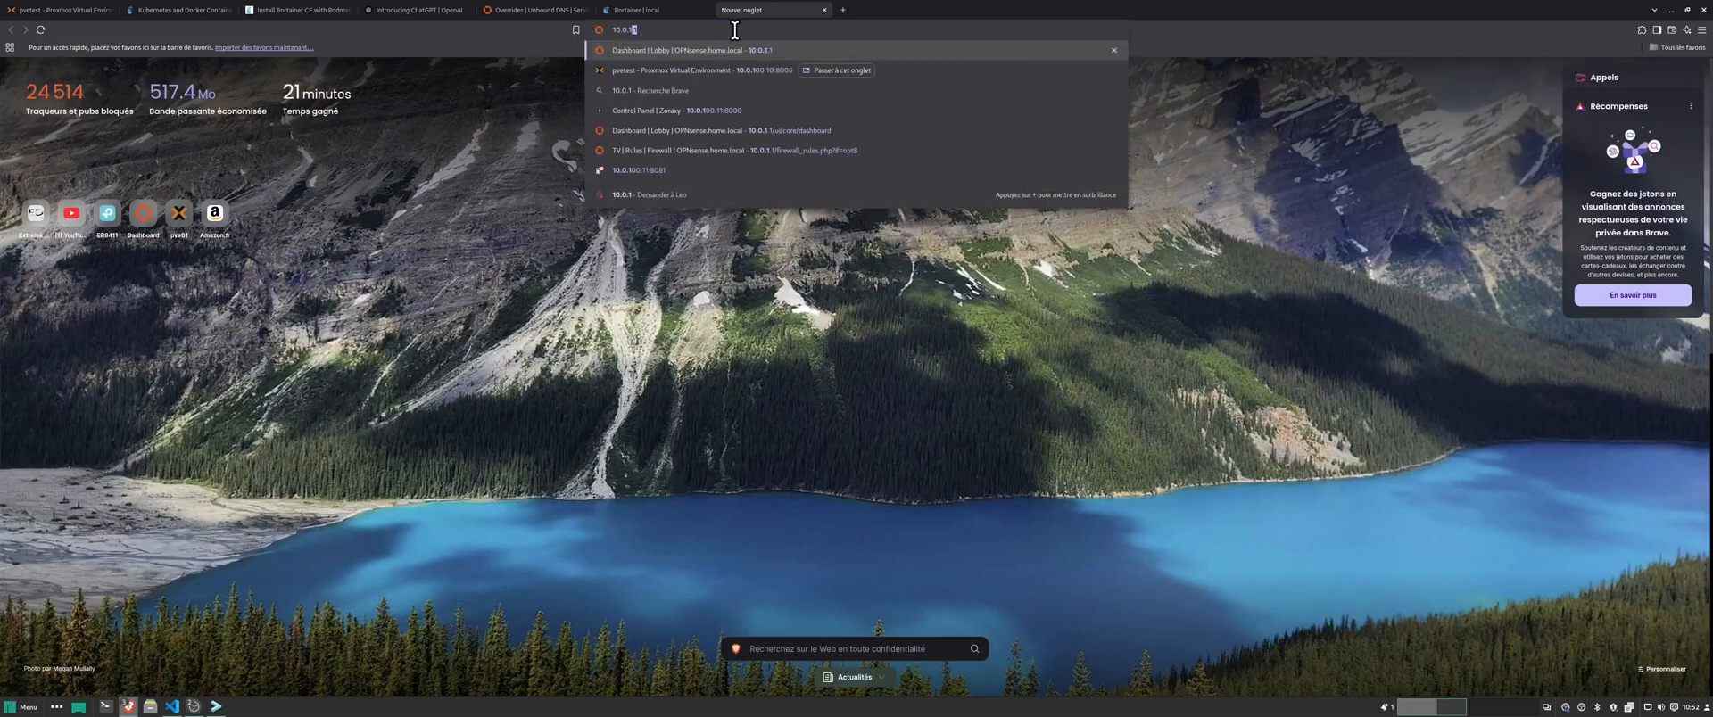
type("00.11")
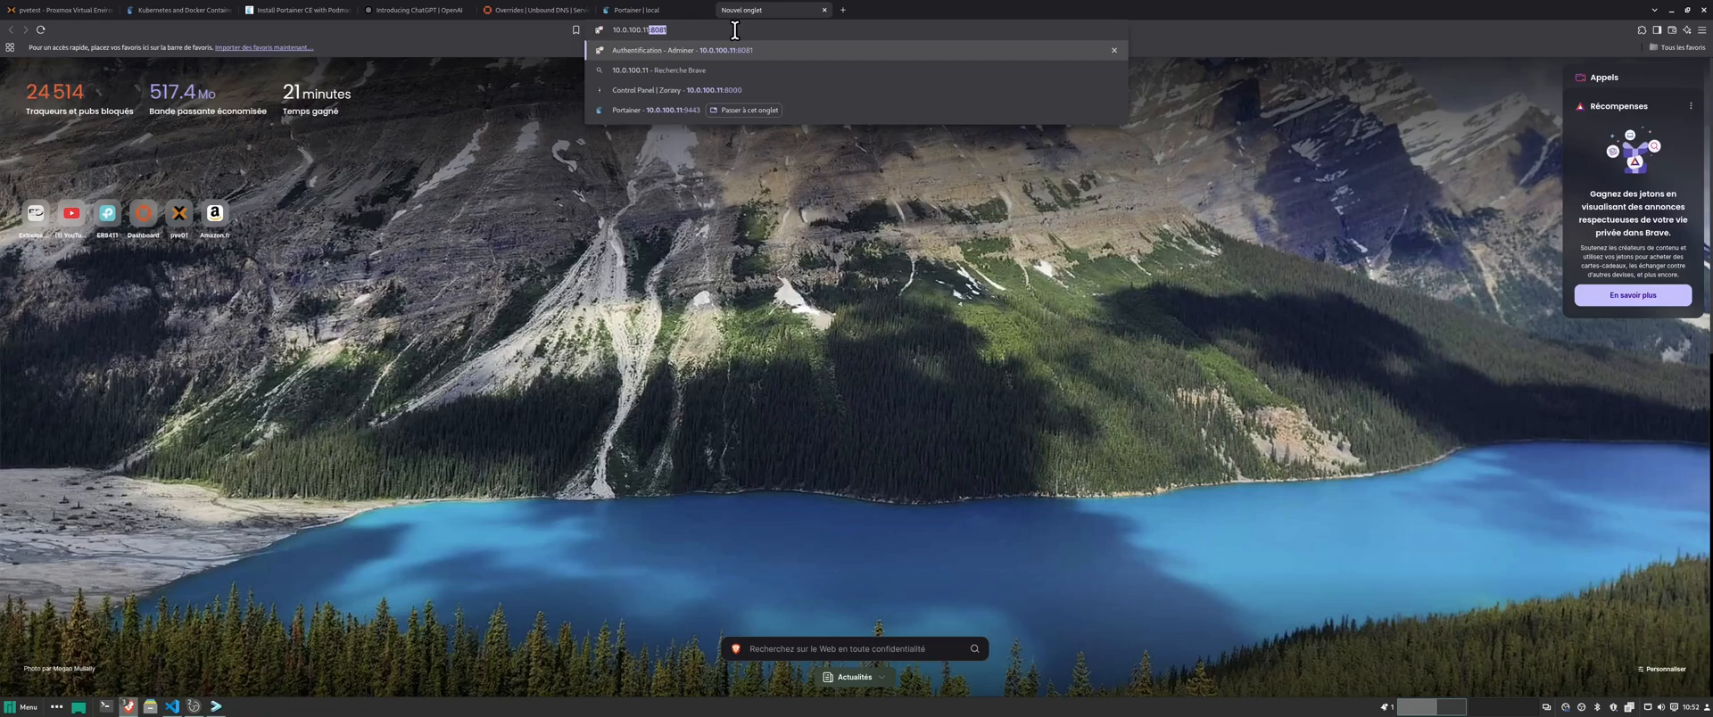
type(":8080")
key("Return")
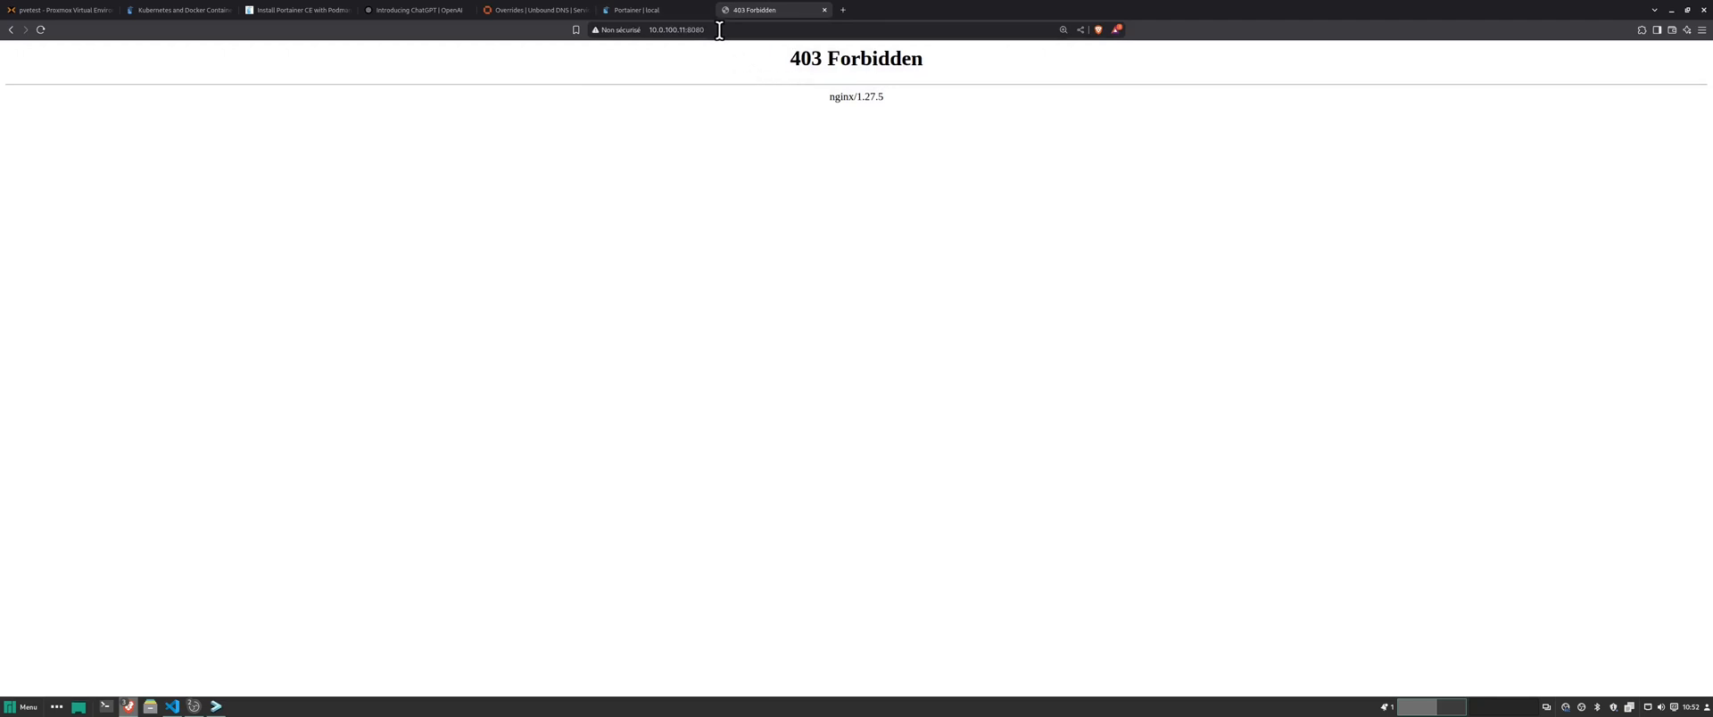
left_click(720, 31)
left_click_drag(759, 41, 367, 25)
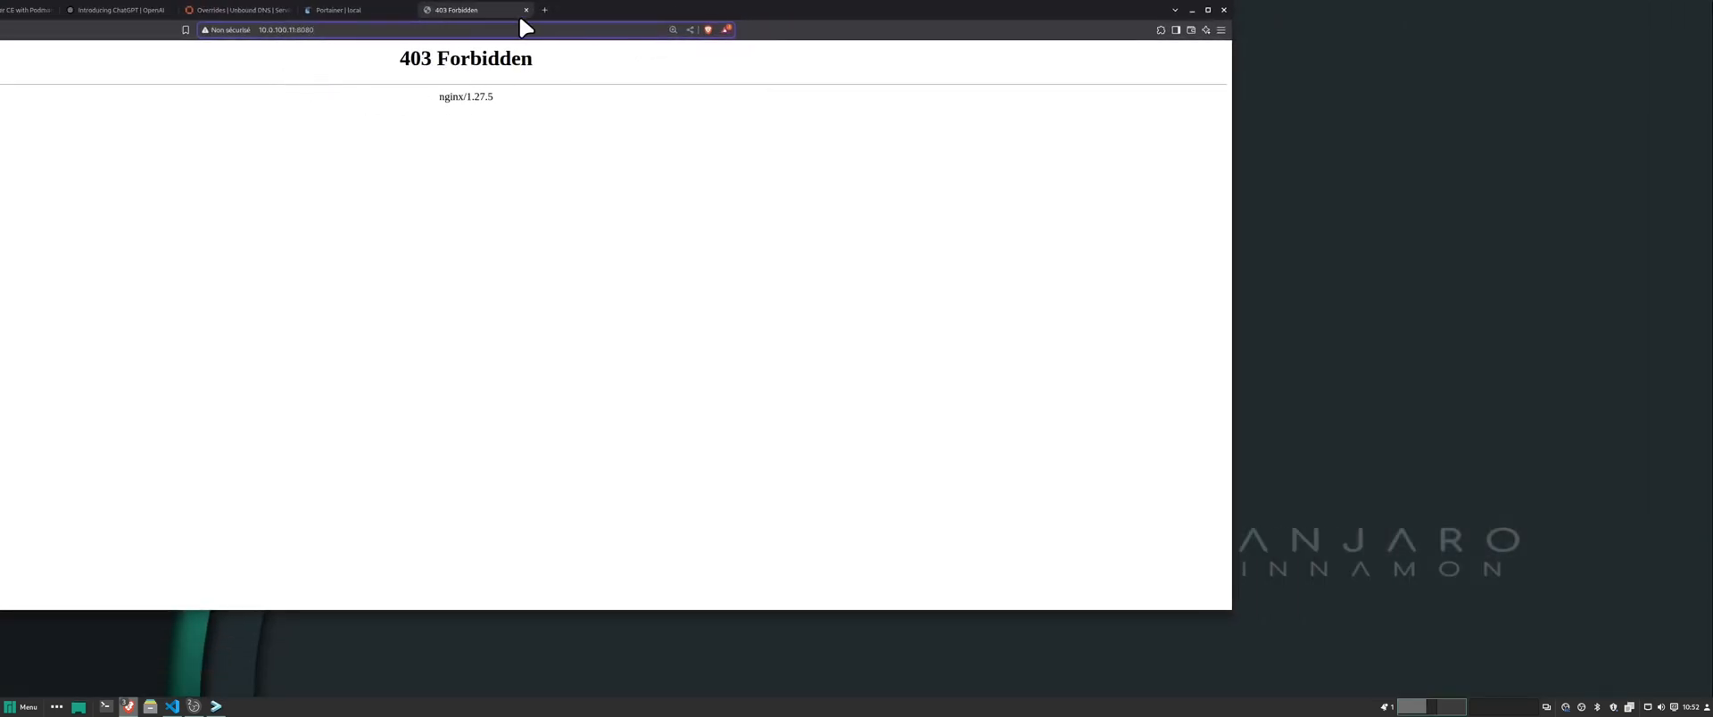
left_click(1208, 10)
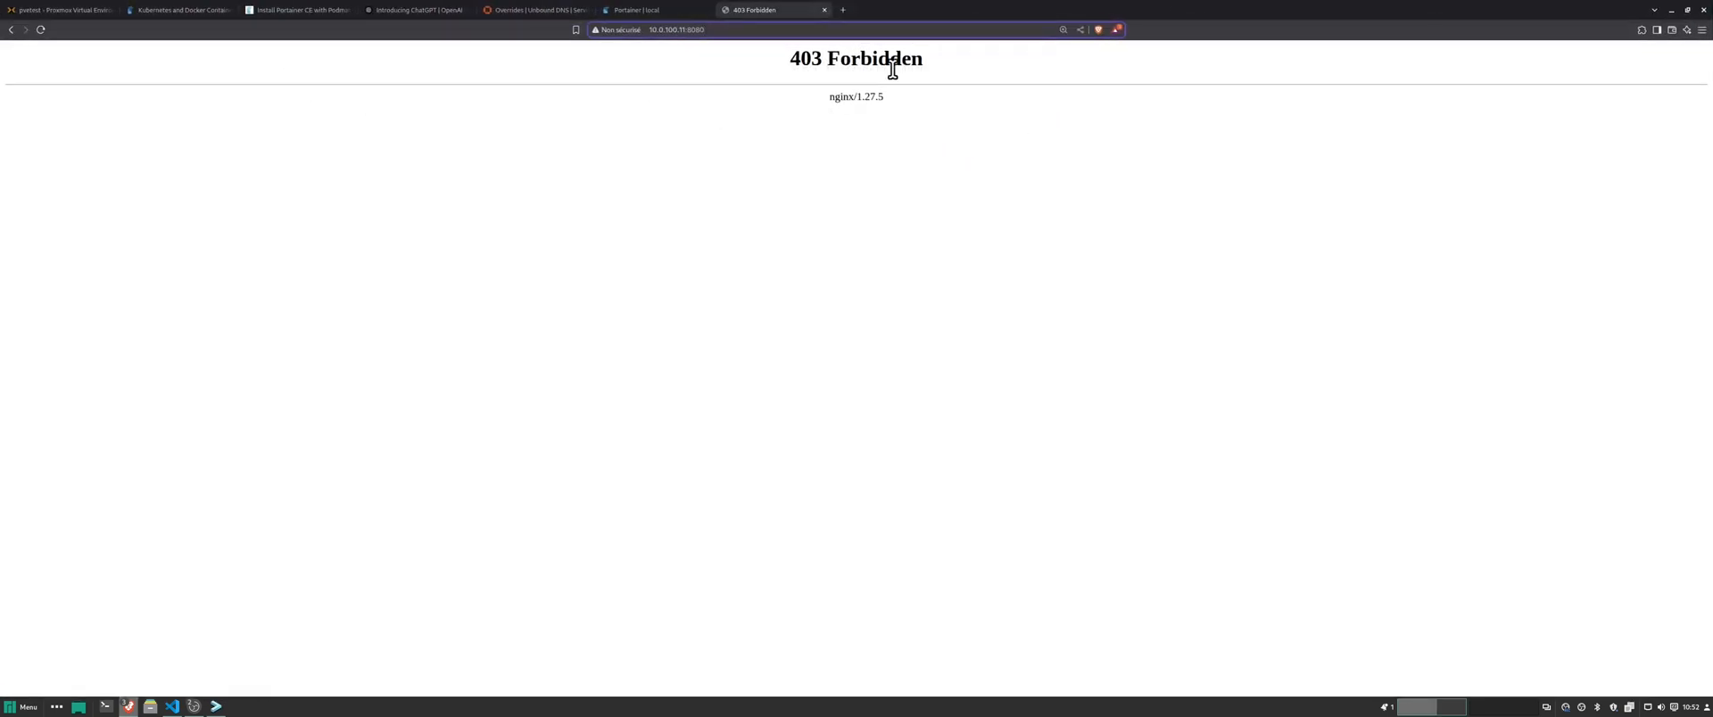
left_click_drag(955, 73, 253, 68)
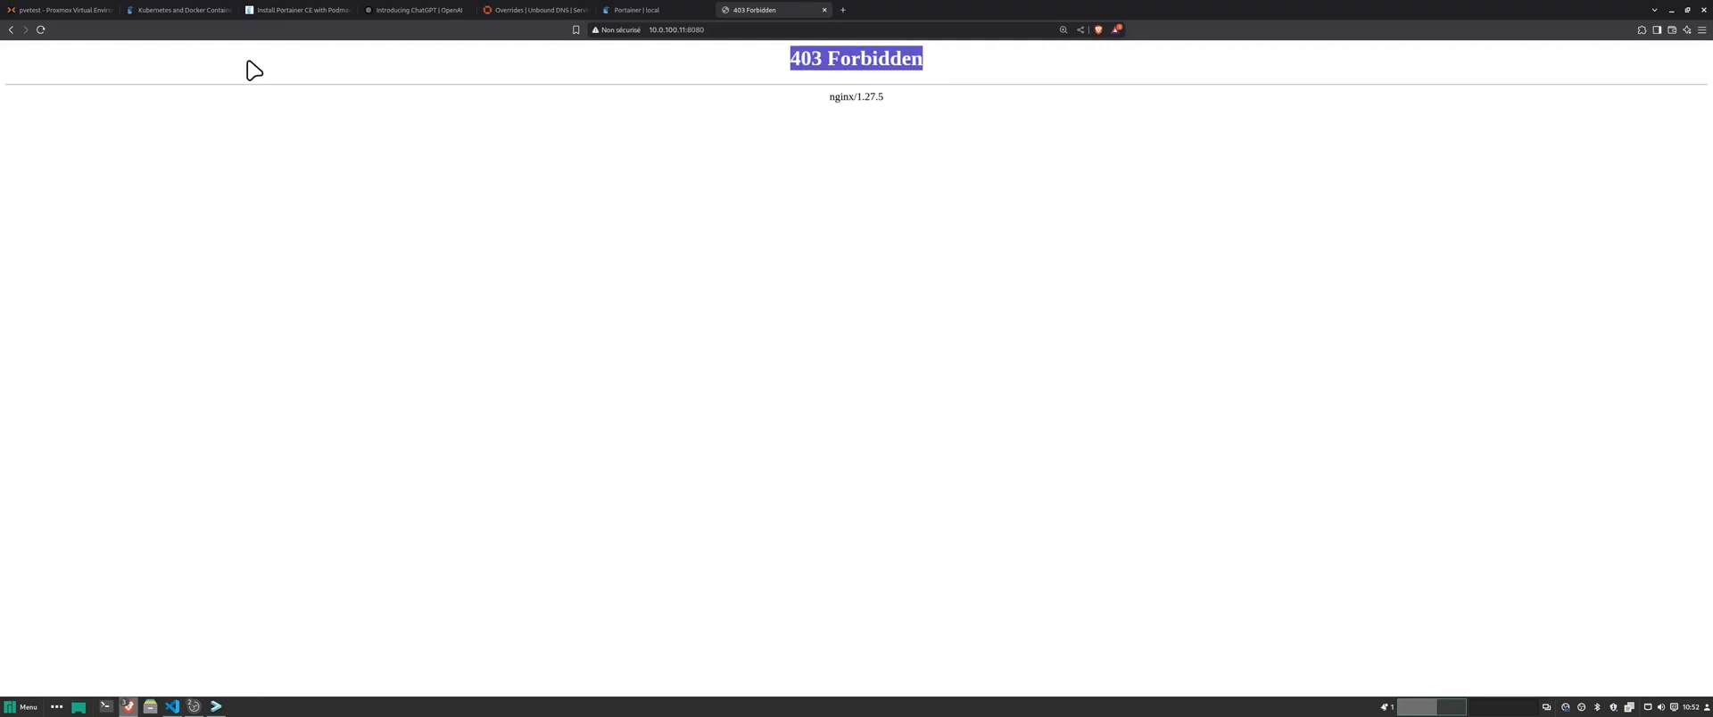
left_click(700, 30)
left_click(825, 10)
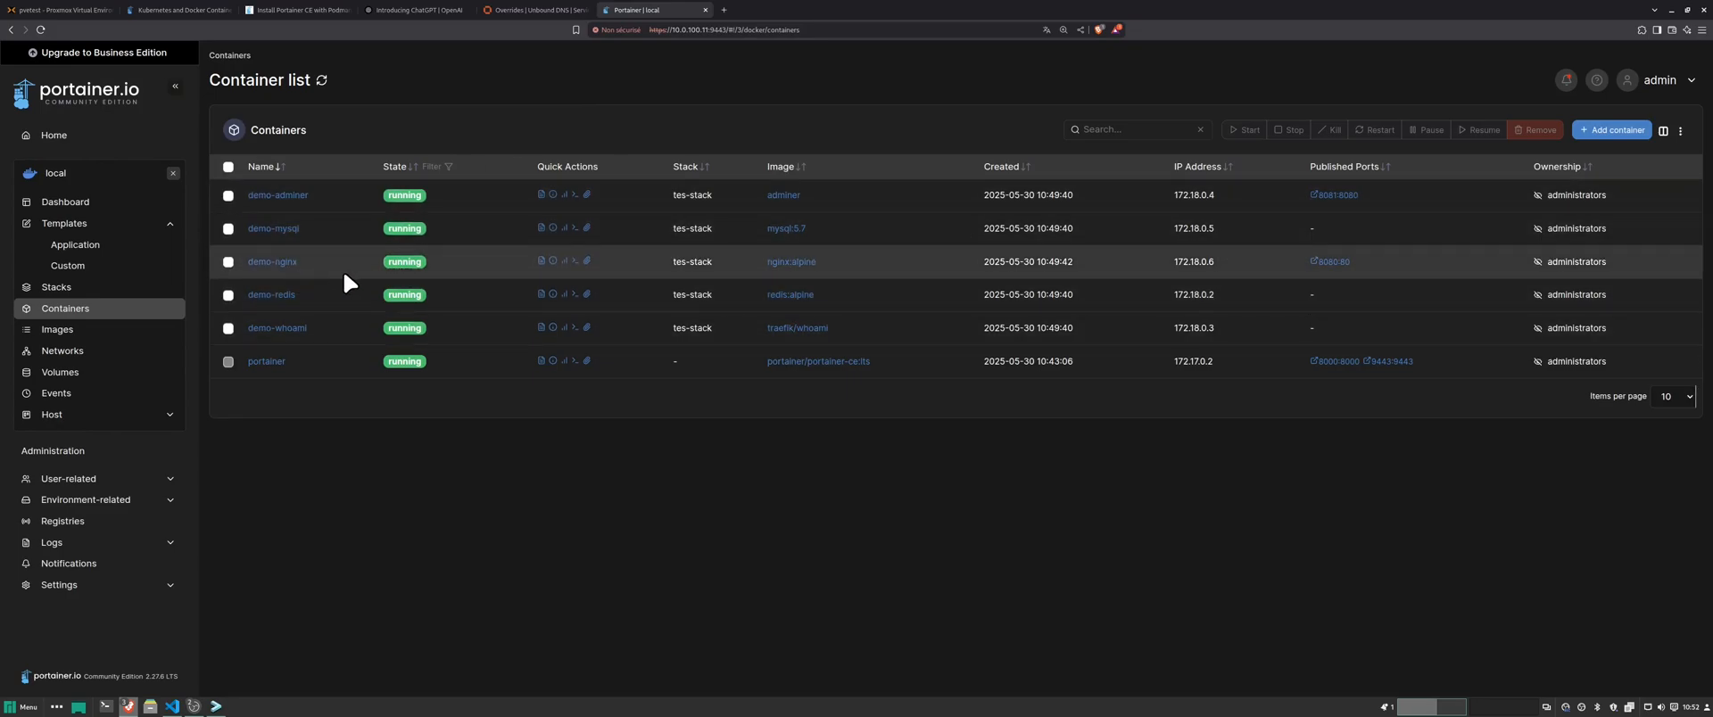
- Show demo-nginx's logs and select the last line, the 404 for /favicon.ico
left_click(541, 261)
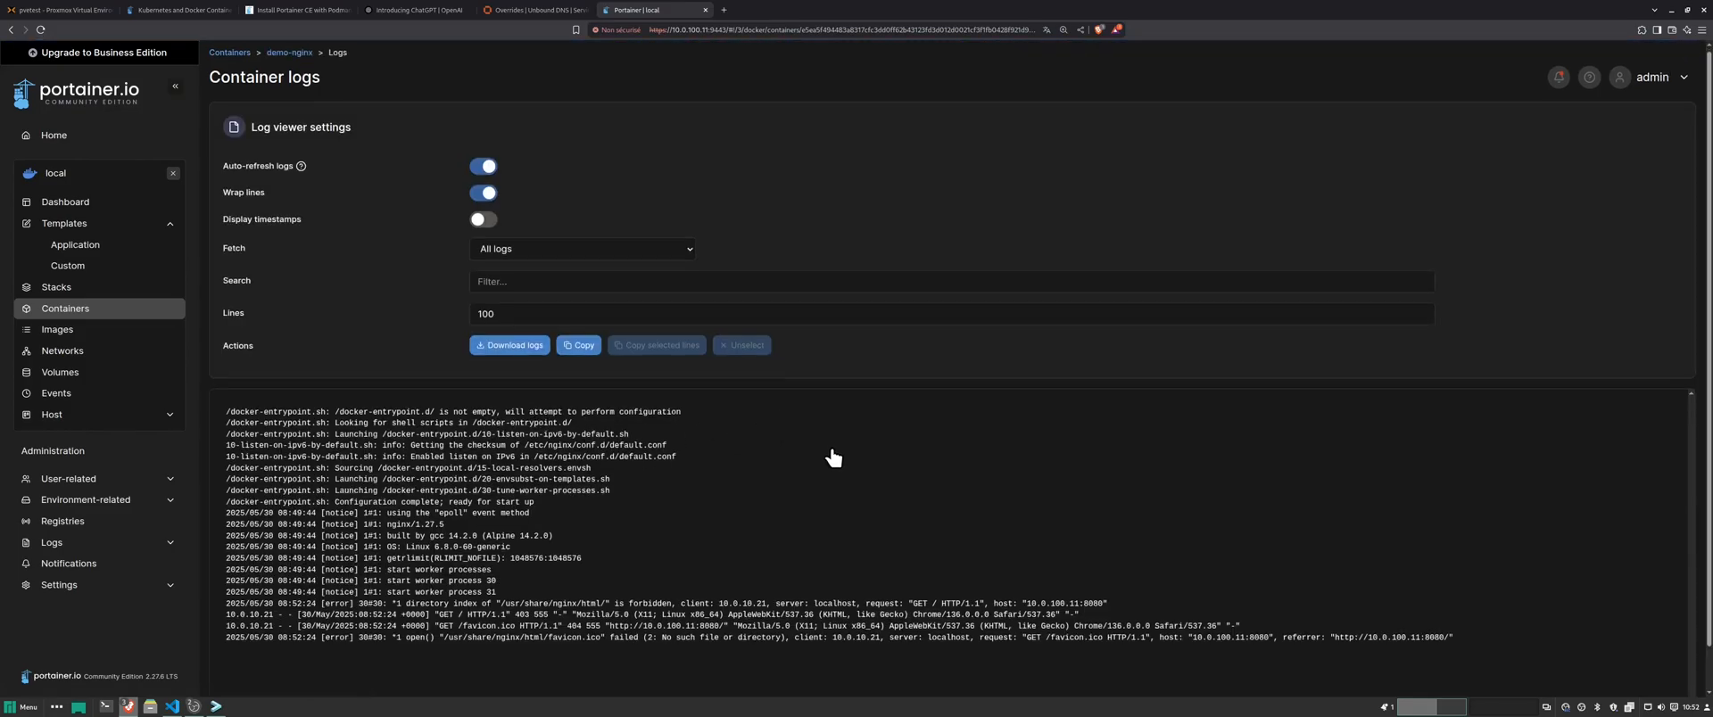
scroll(622, 464, "down", 1)
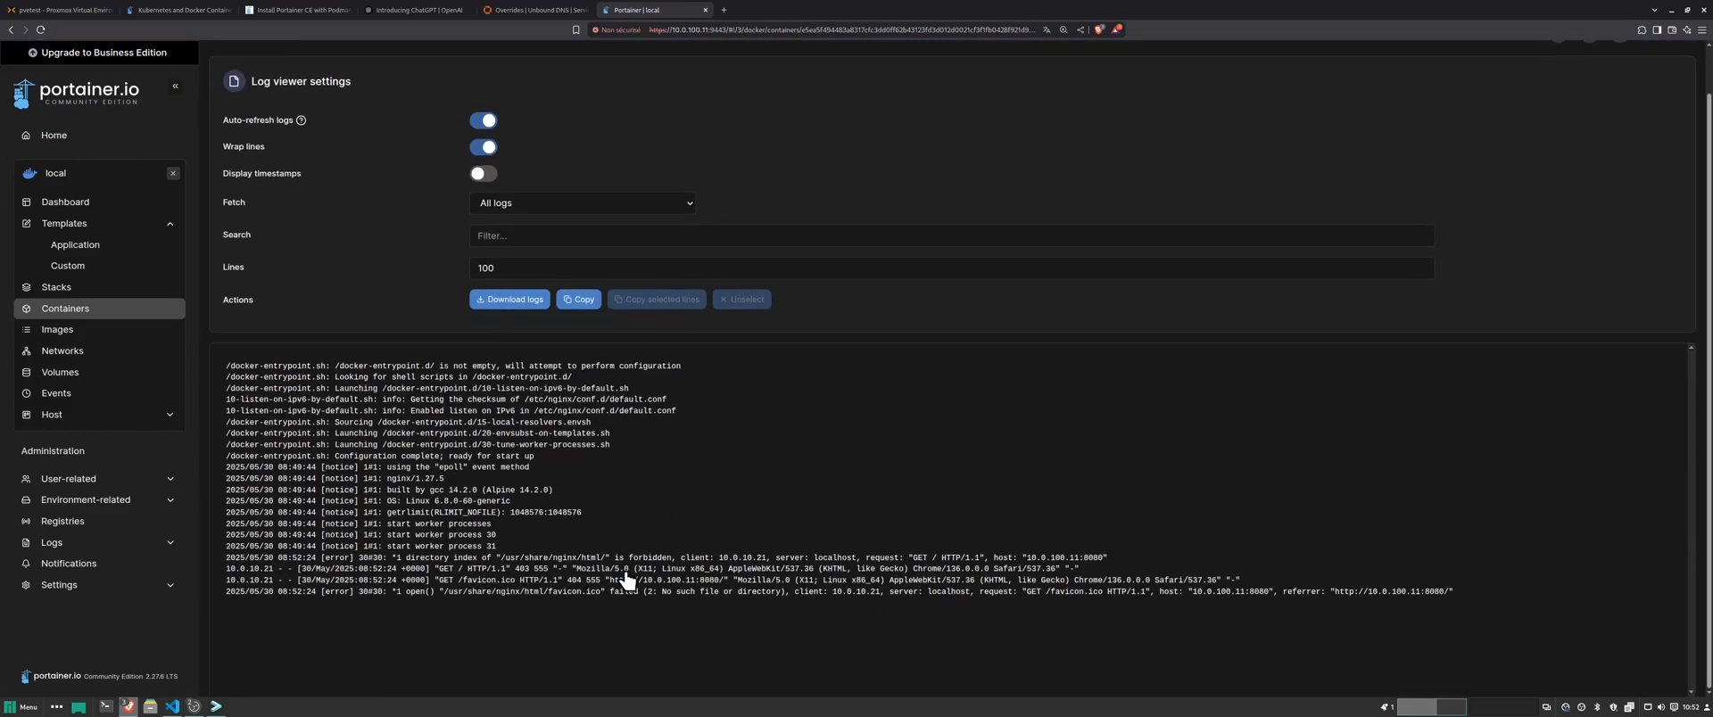
left_click_drag(1518, 599, 1426, 597)
left_click_drag(746, 600, 251, 506)
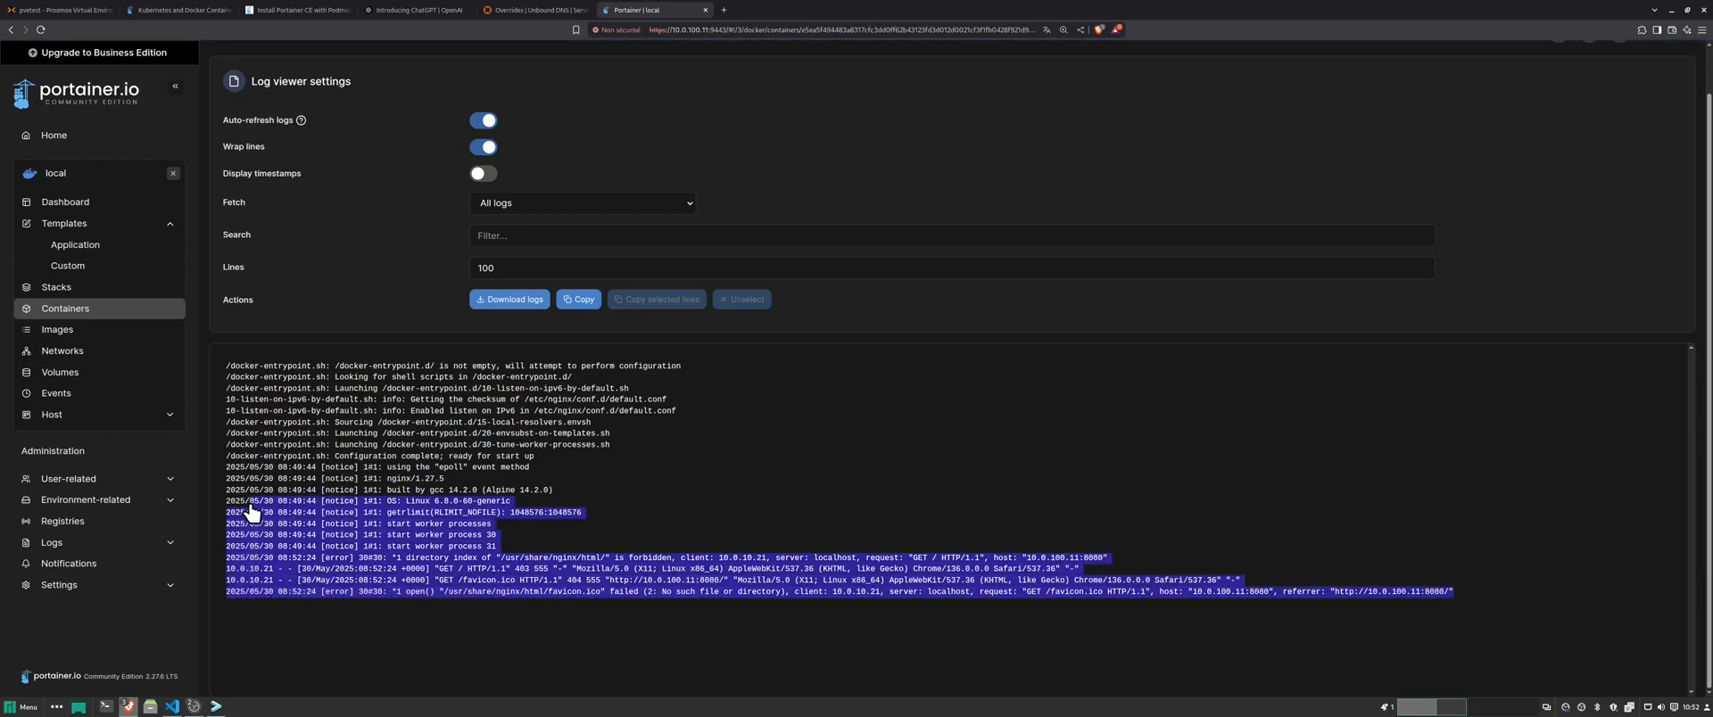
left_click(372, 598)
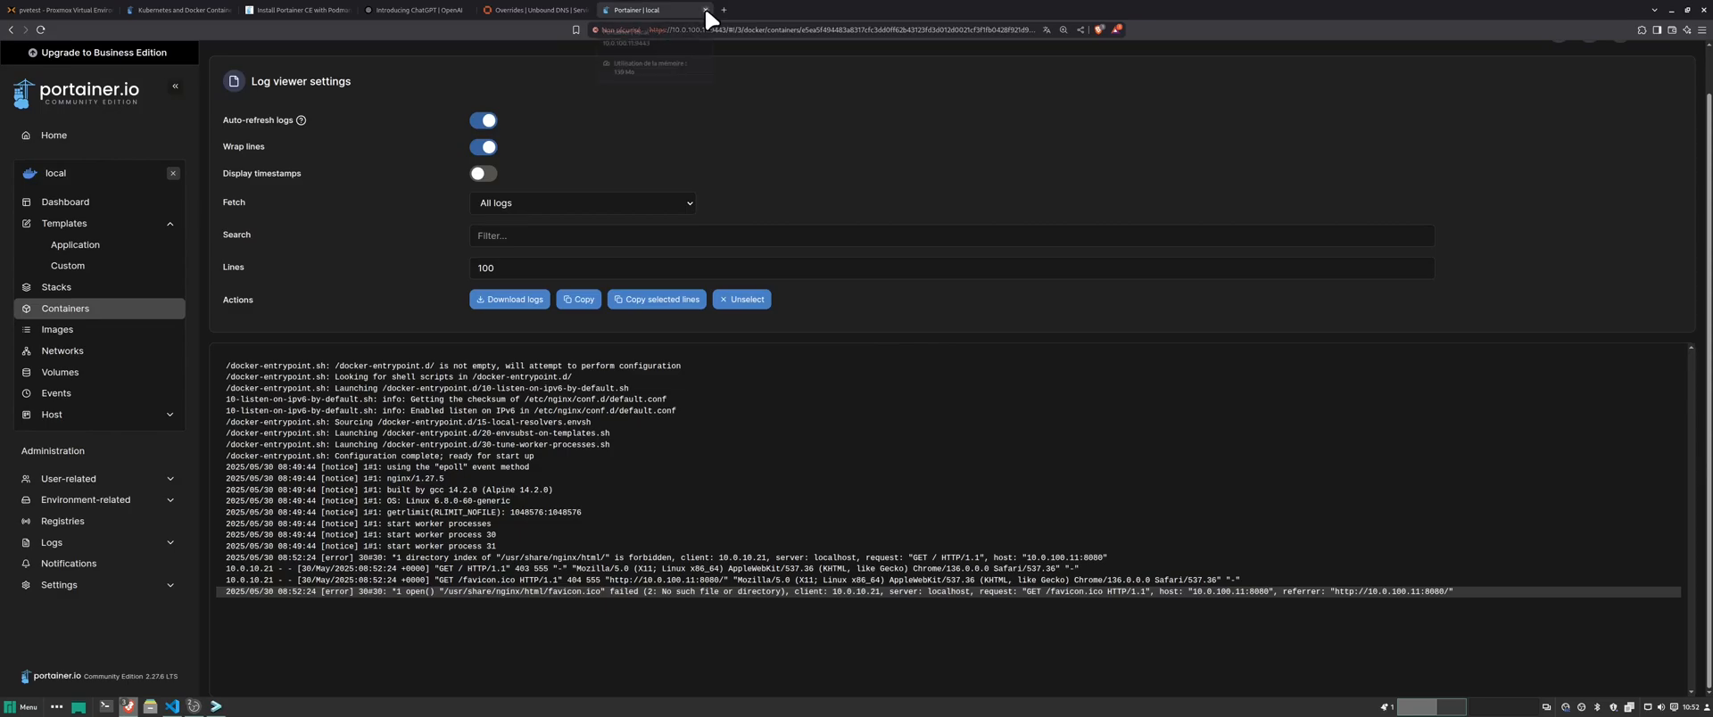
- Remove all five demo containers from the container list
left_click(55, 287)
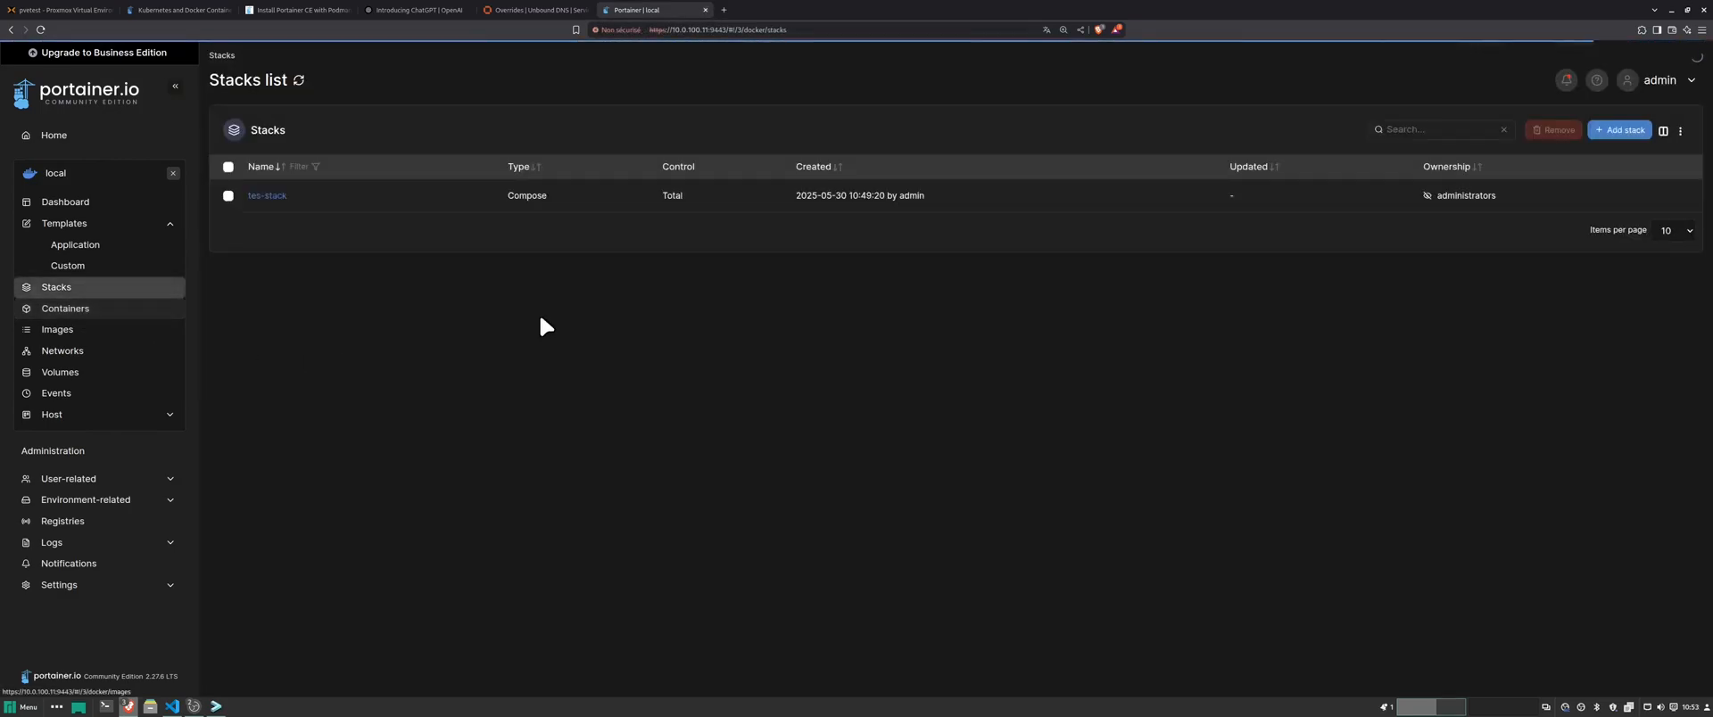
left_click(229, 196)
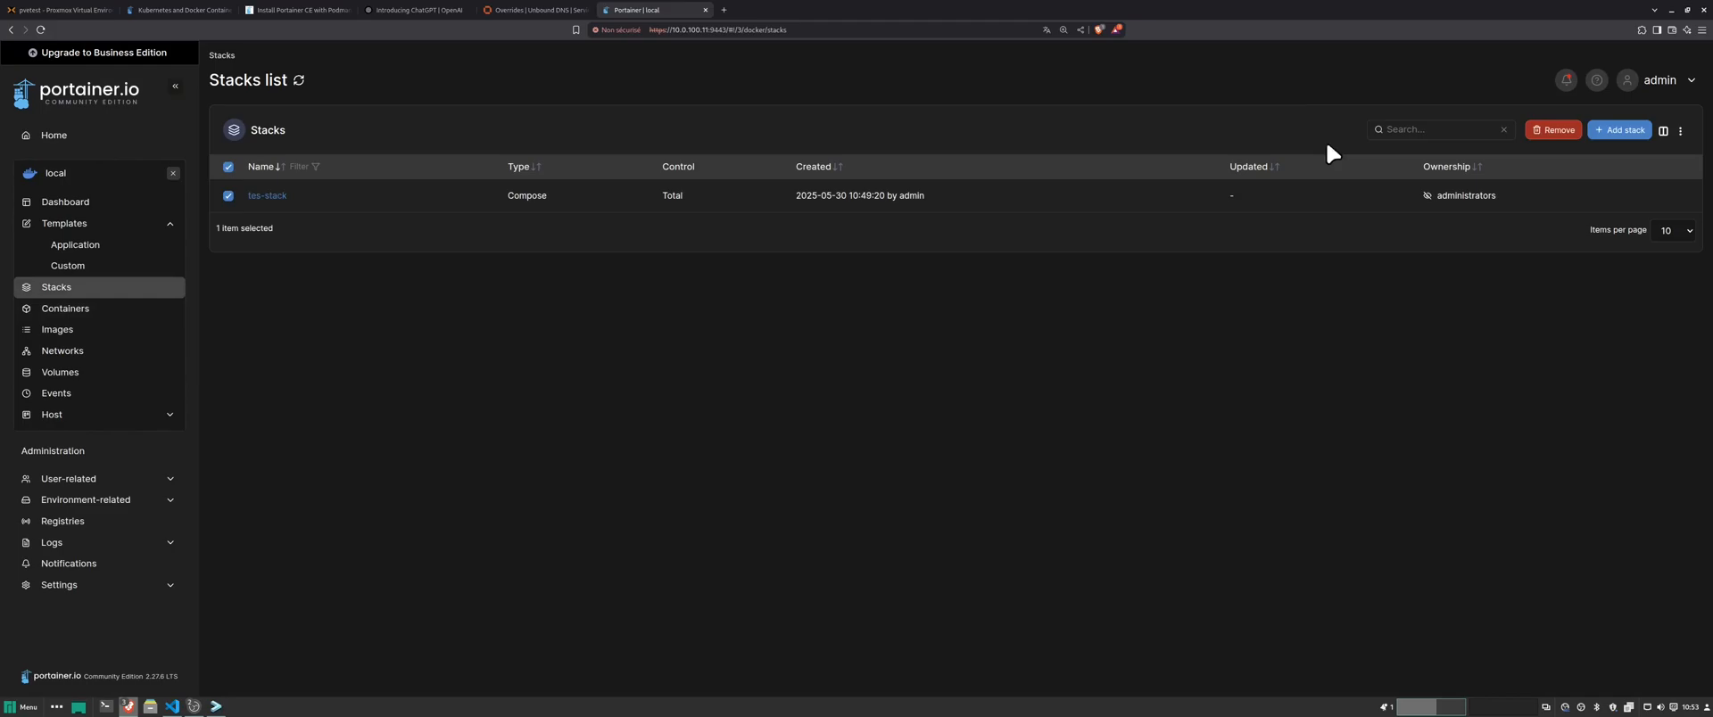
left_click(105, 309)
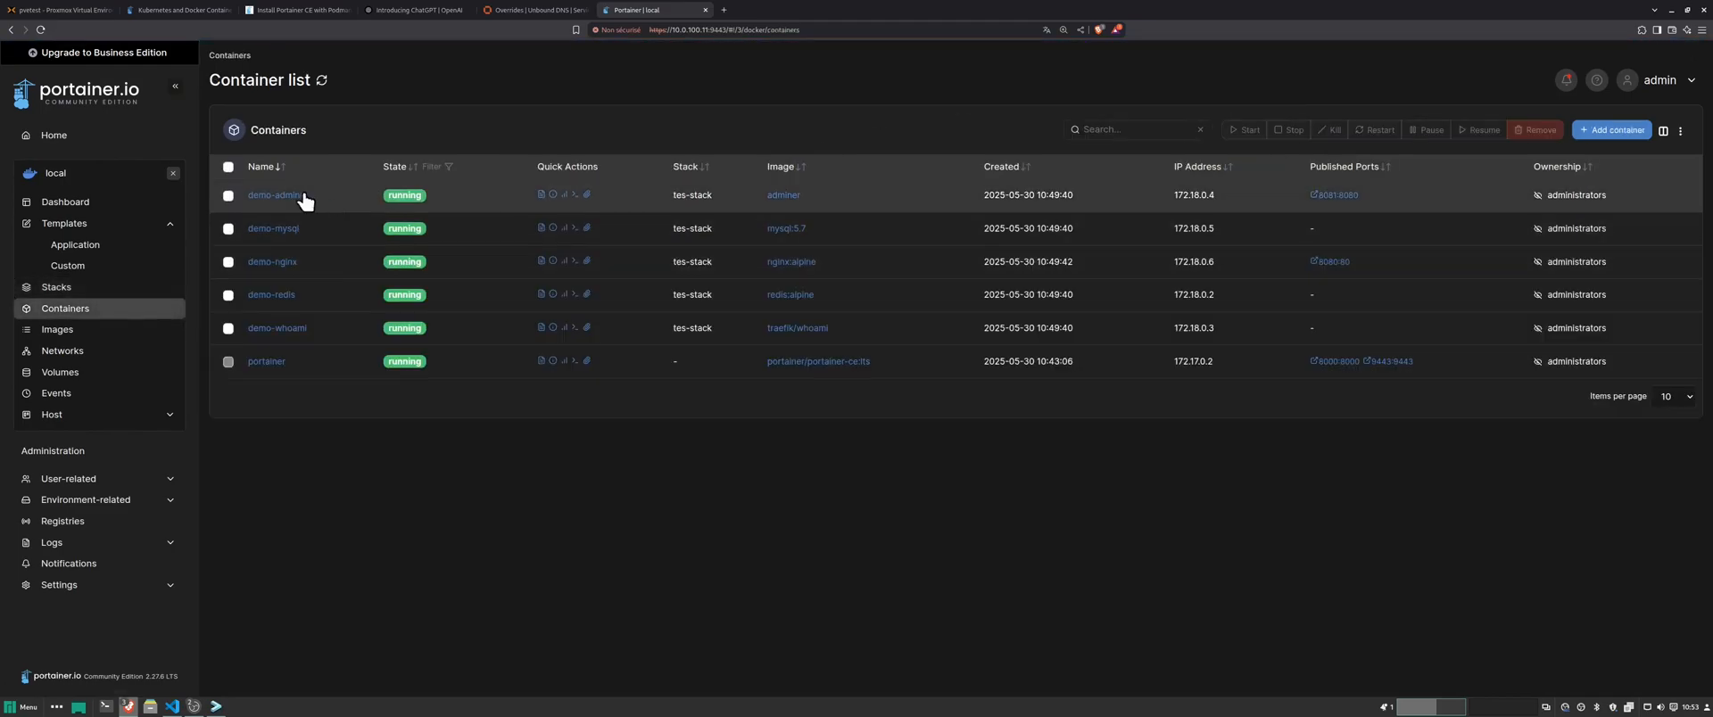
left_click(229, 168)
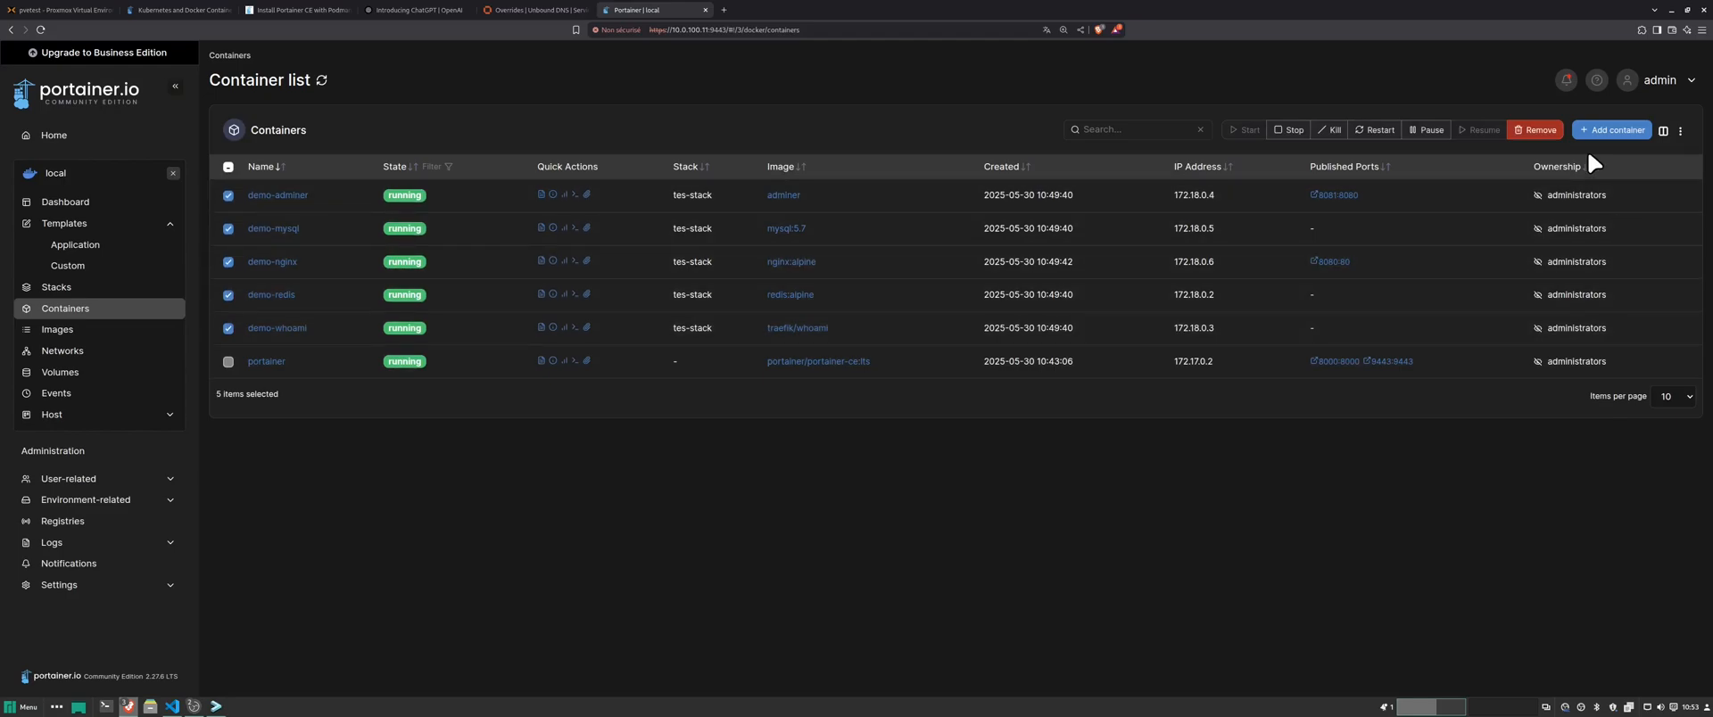
left_click(1539, 131)
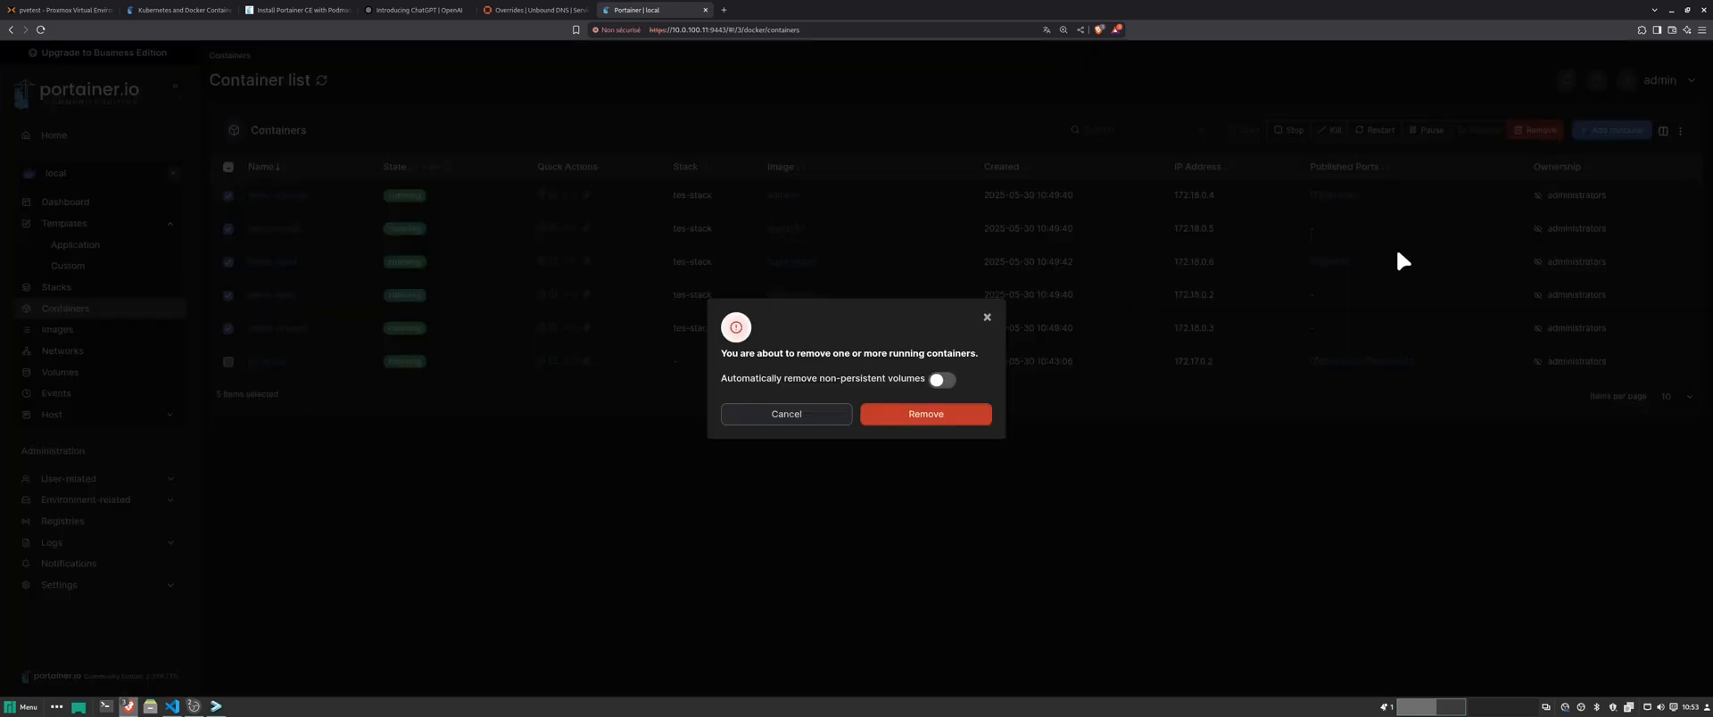
left_click(957, 412)
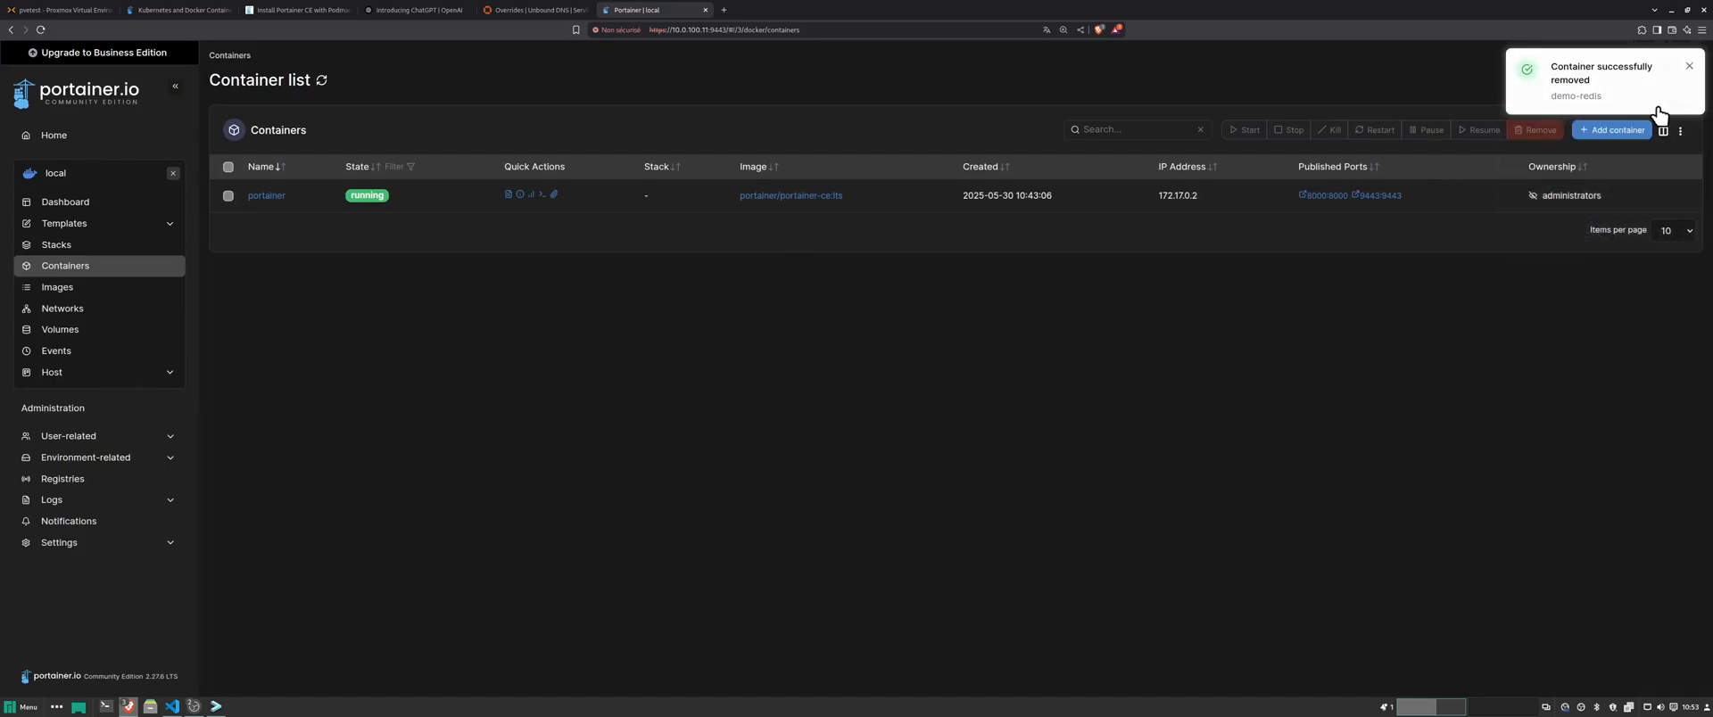
- Delete tes-stack and start a blank Create stack form
left_click(64, 247)
left_click(228, 195)
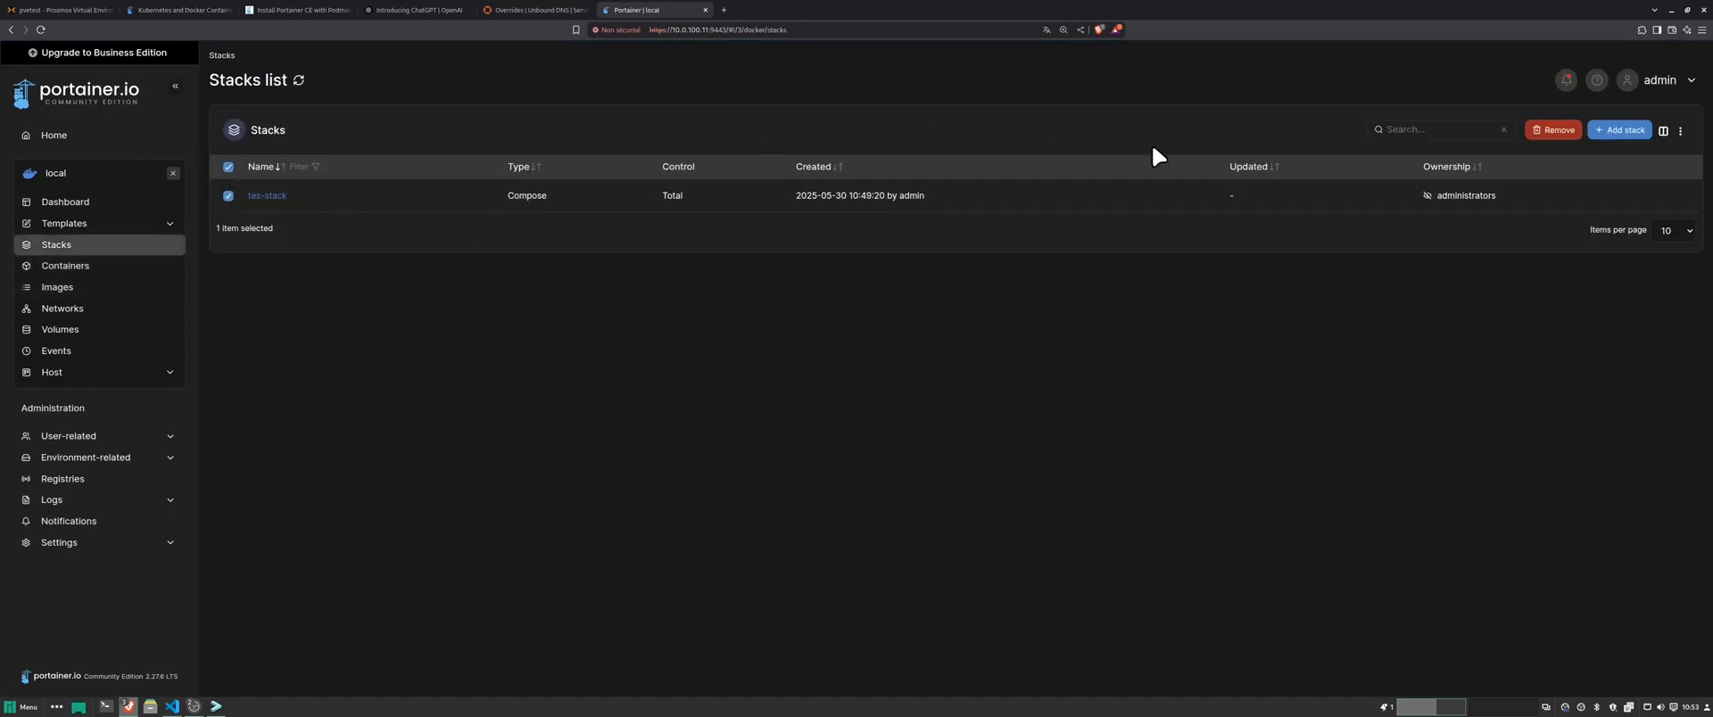
left_click(1552, 132)
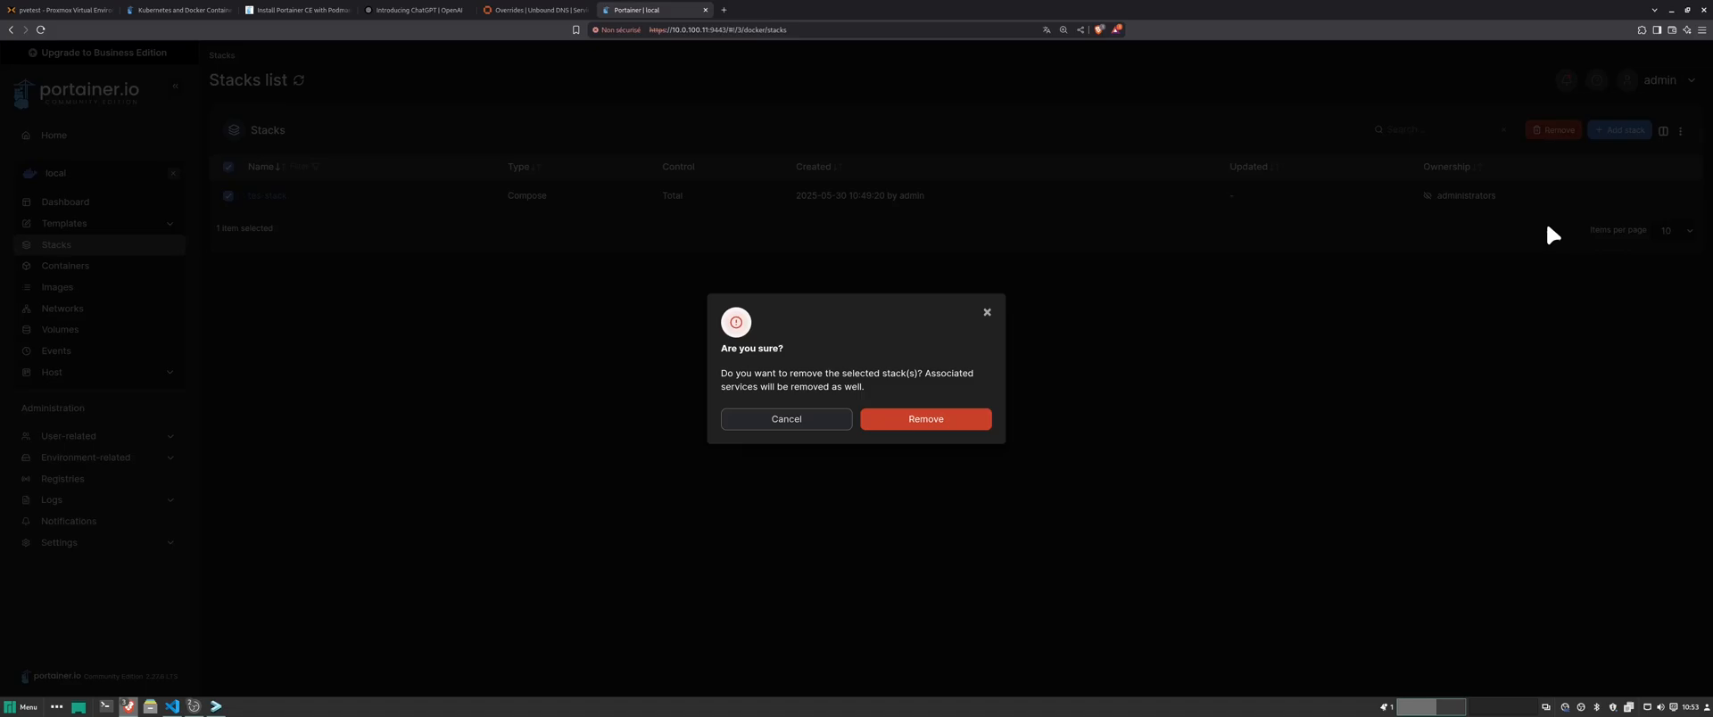
left_click(942, 423)
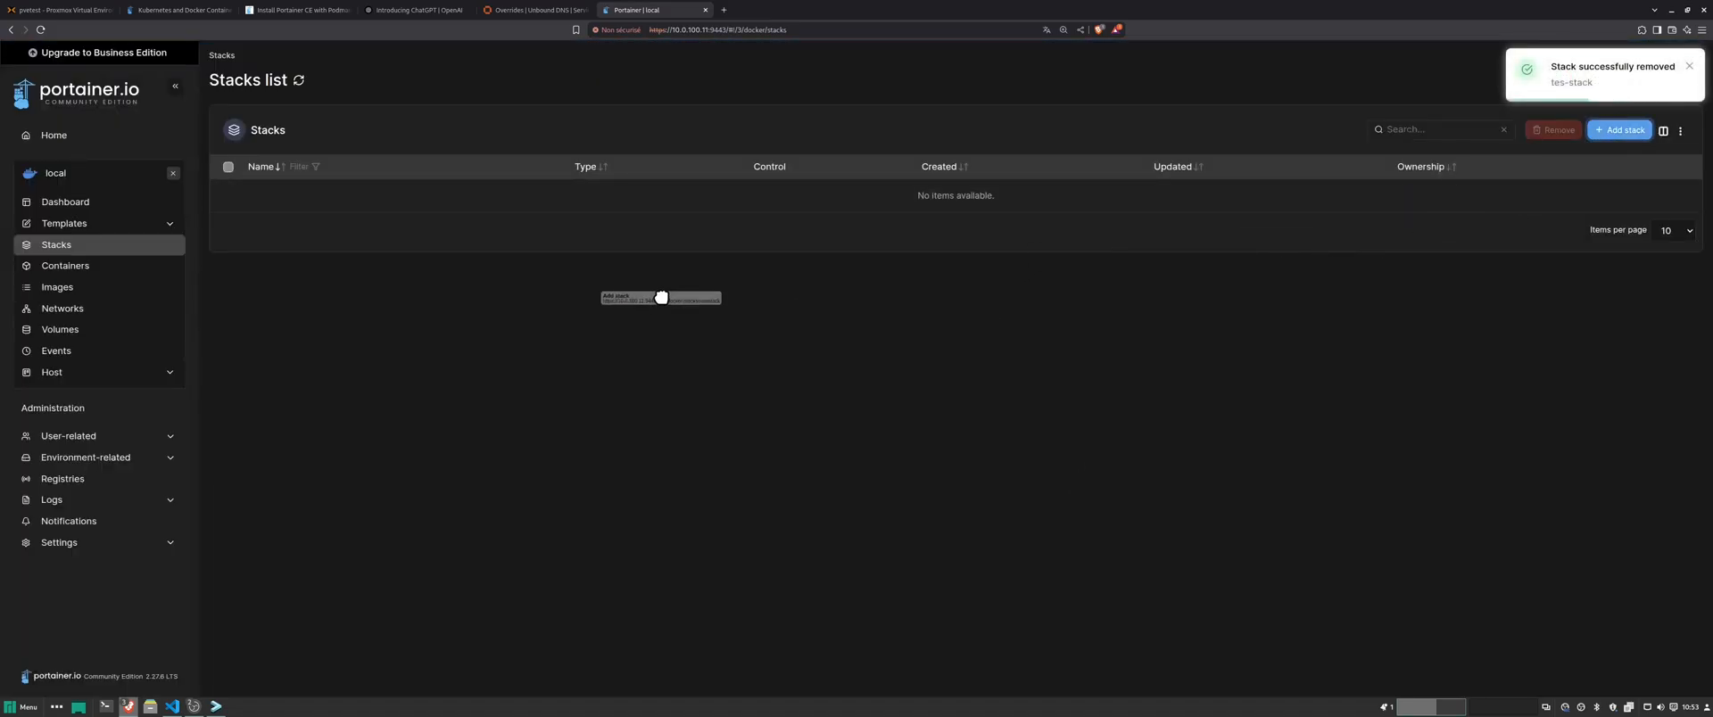
left_click(1593, 131)
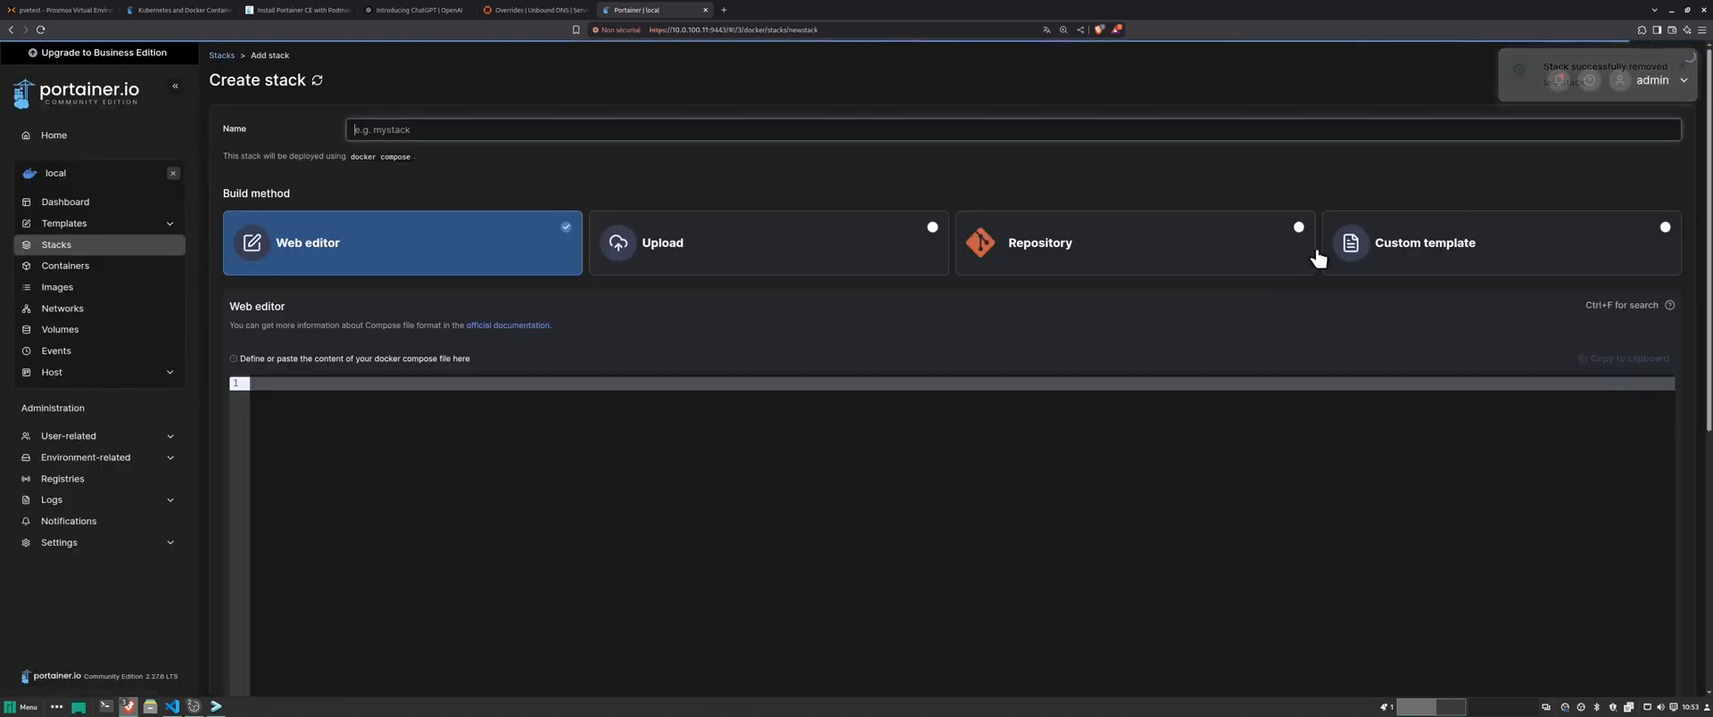
- Fill the new stack's name with the autofill suggestion zoraxy
left_click(423, 130)
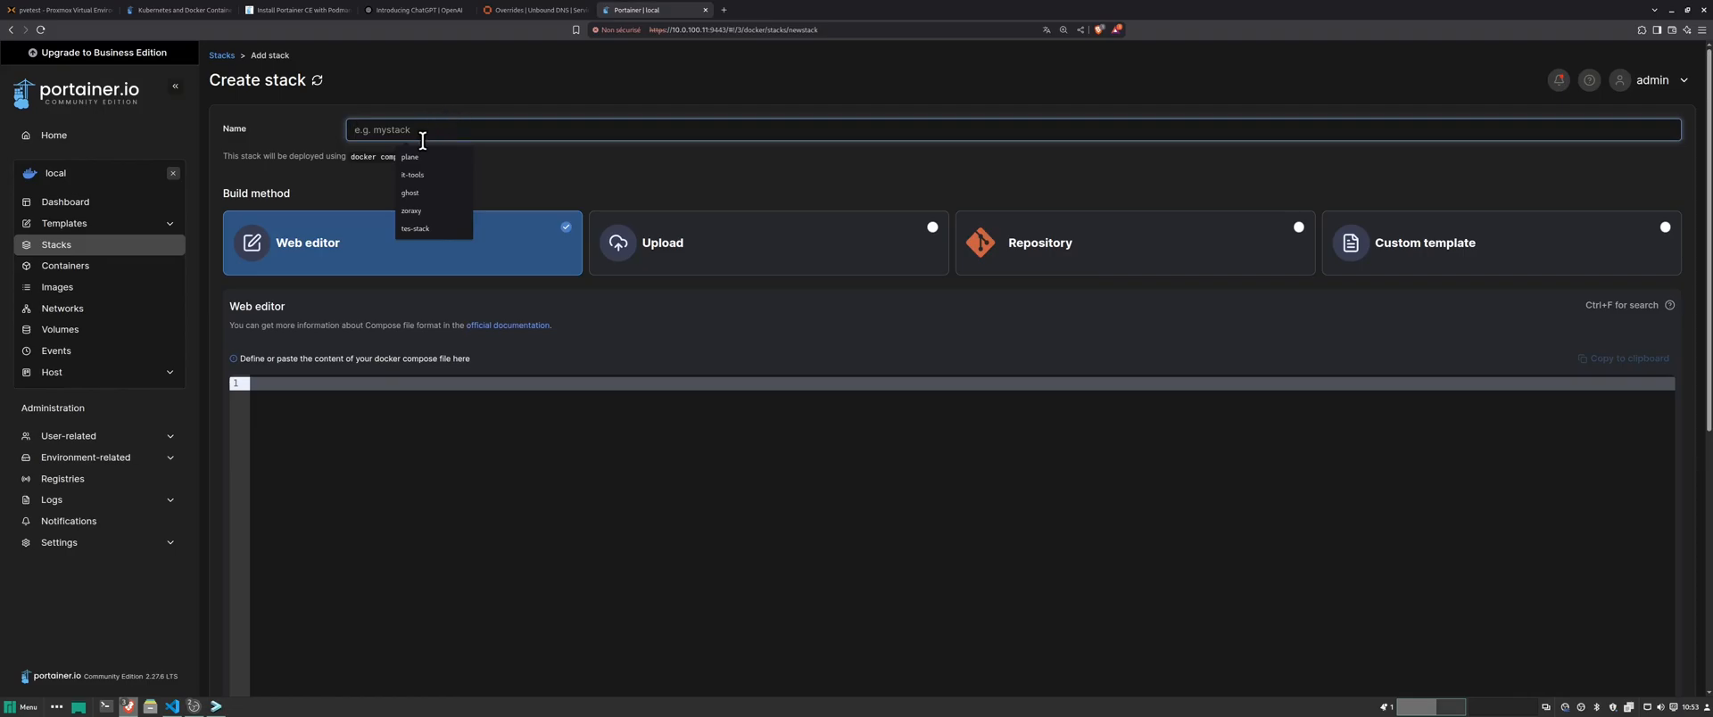
left_click(415, 211)
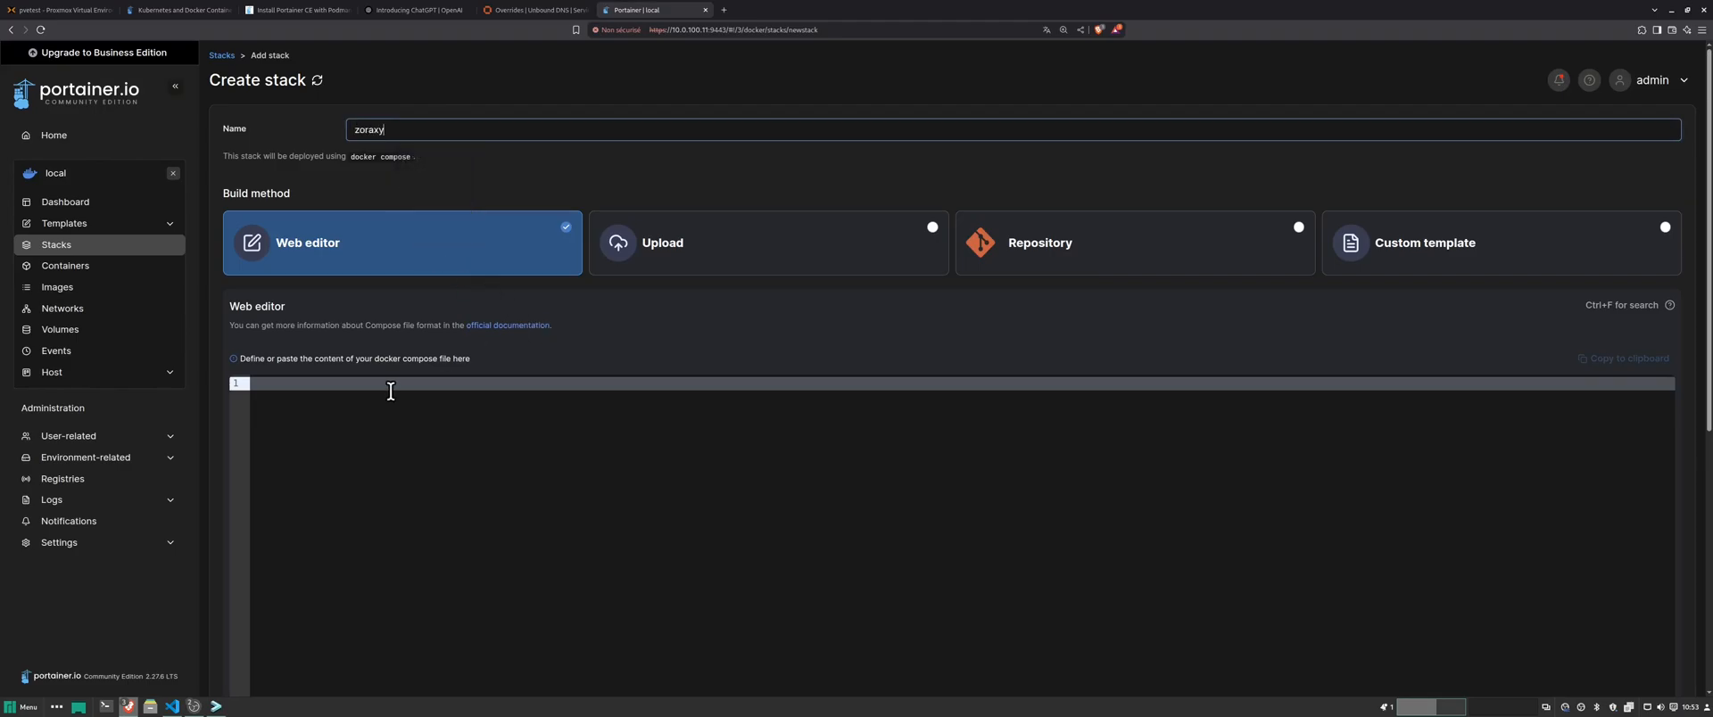
left_click(172, 706)
- Bring up the zoraxy docker-compose.yml file in VS Code
left_click(723, 340)
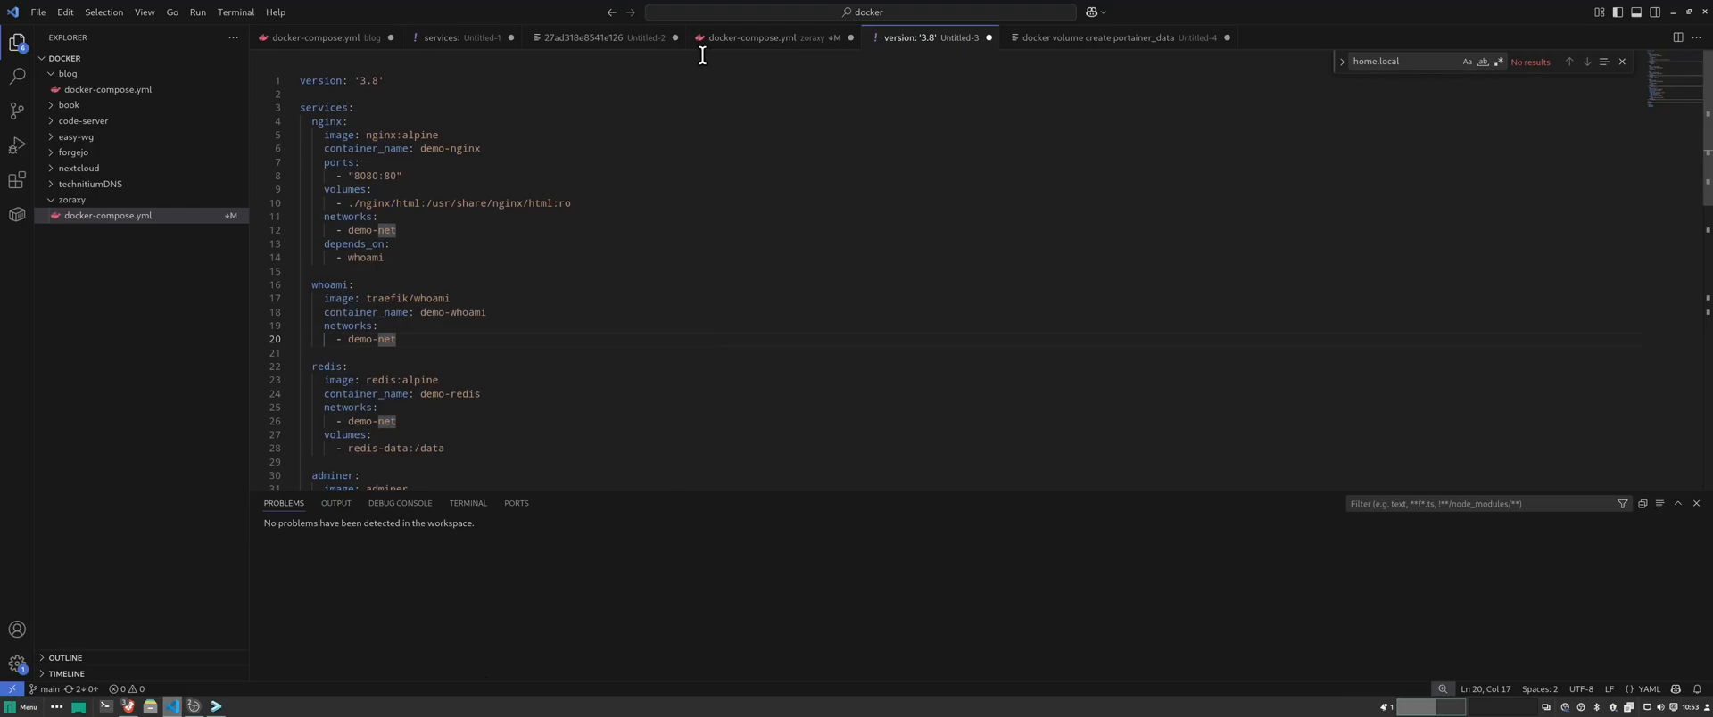
left_click(449, 44)
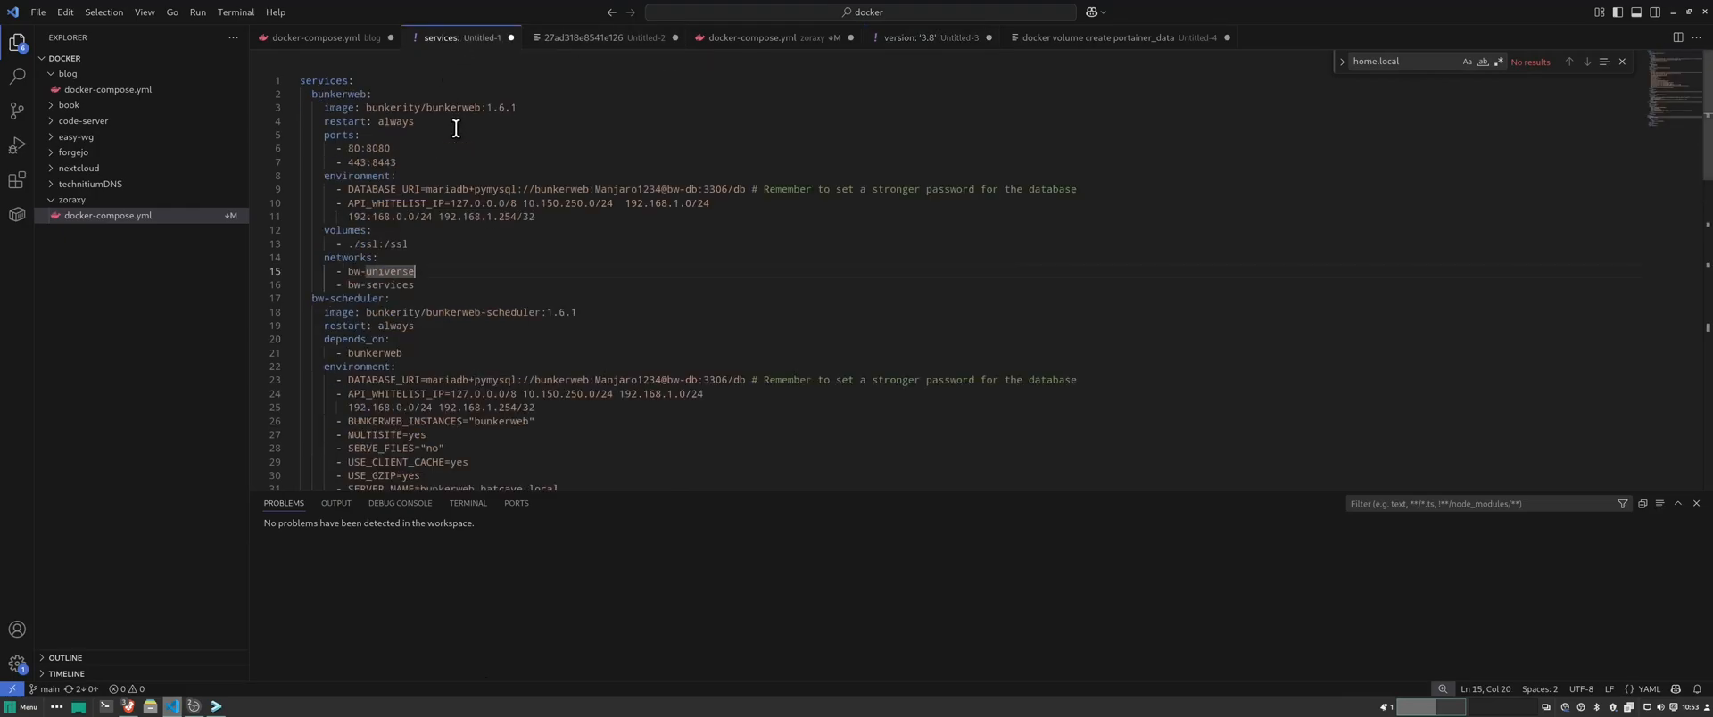
left_click(766, 43)
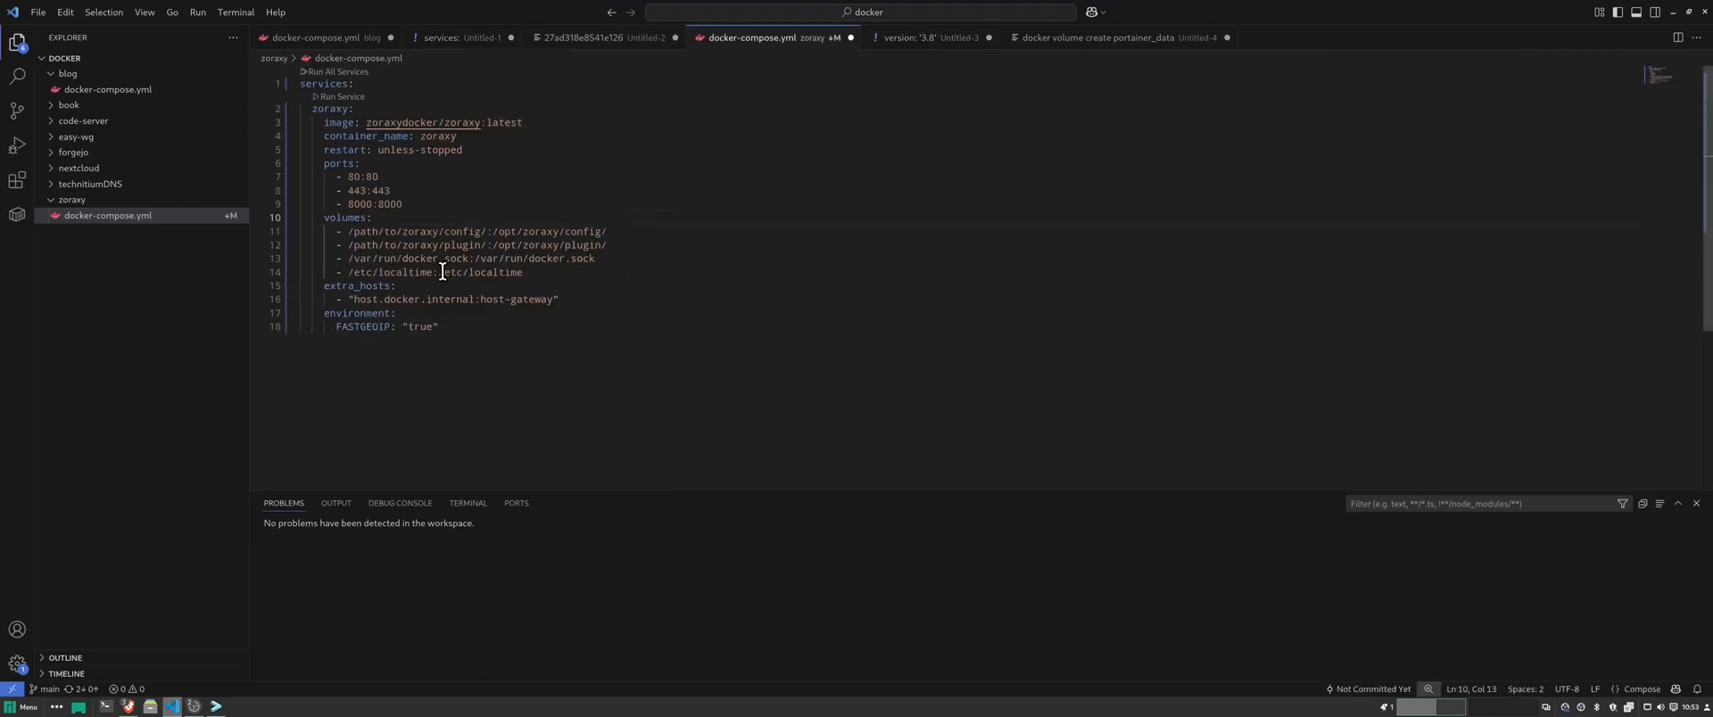
left_click(1006, 281)
- Use Find and Replace to change every 'path/to/' in the volume paths to 'data'
key("ctrl+f")
key("ctrl+h")
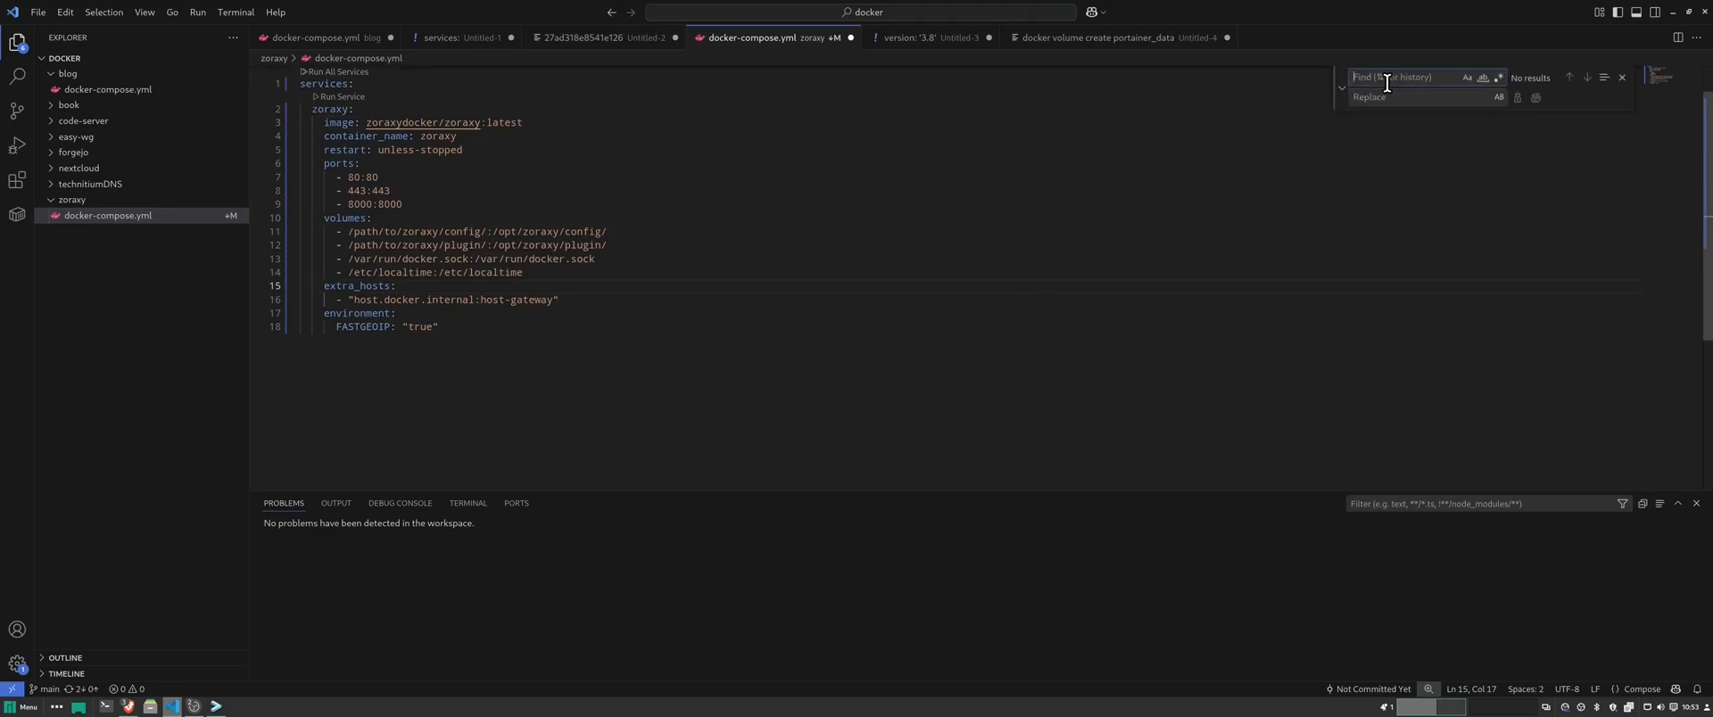
type("home")
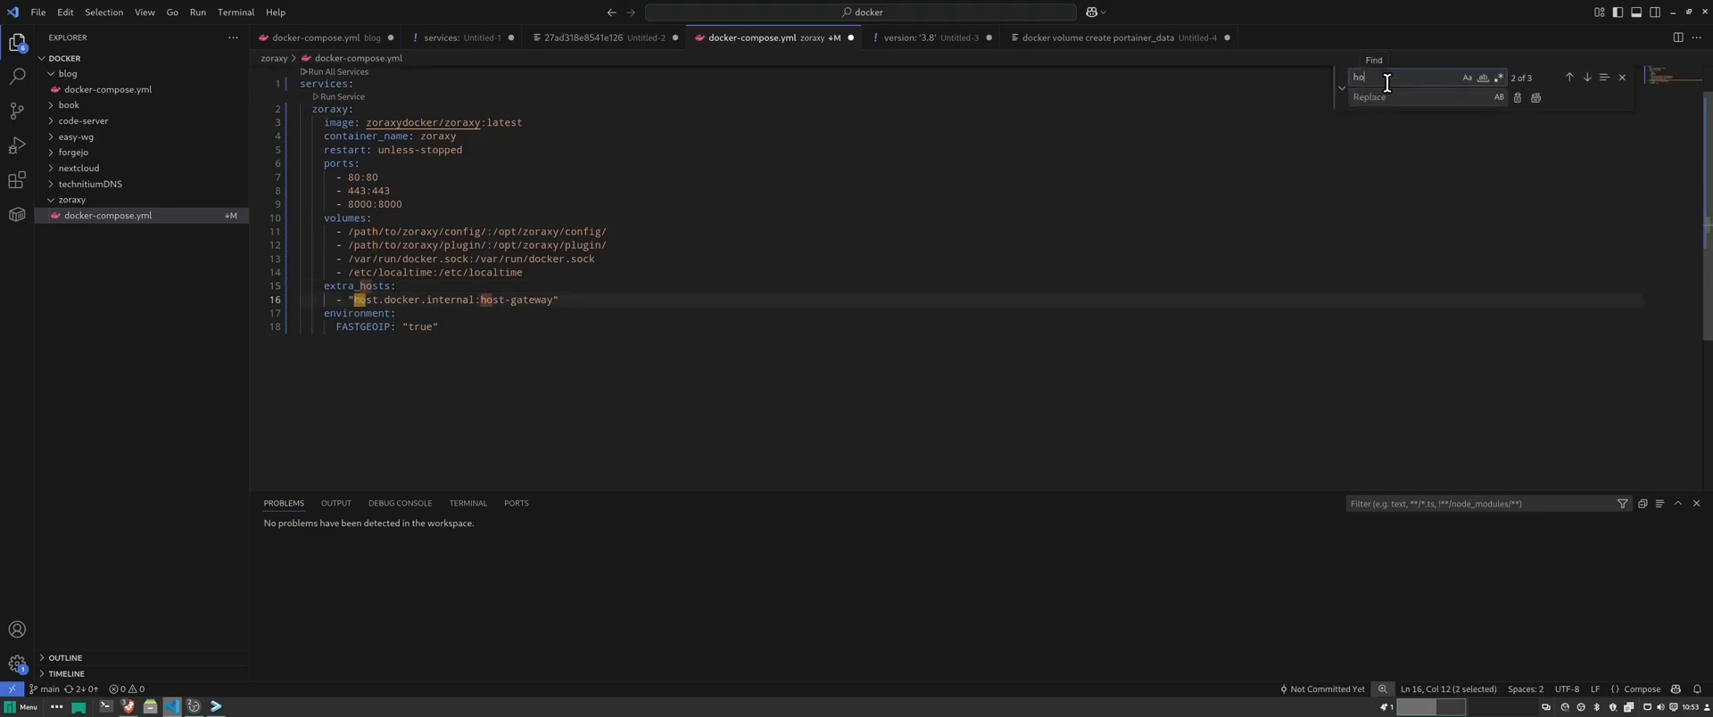
key("BackSpace")
key("BackSpace")
key("BackSpace")
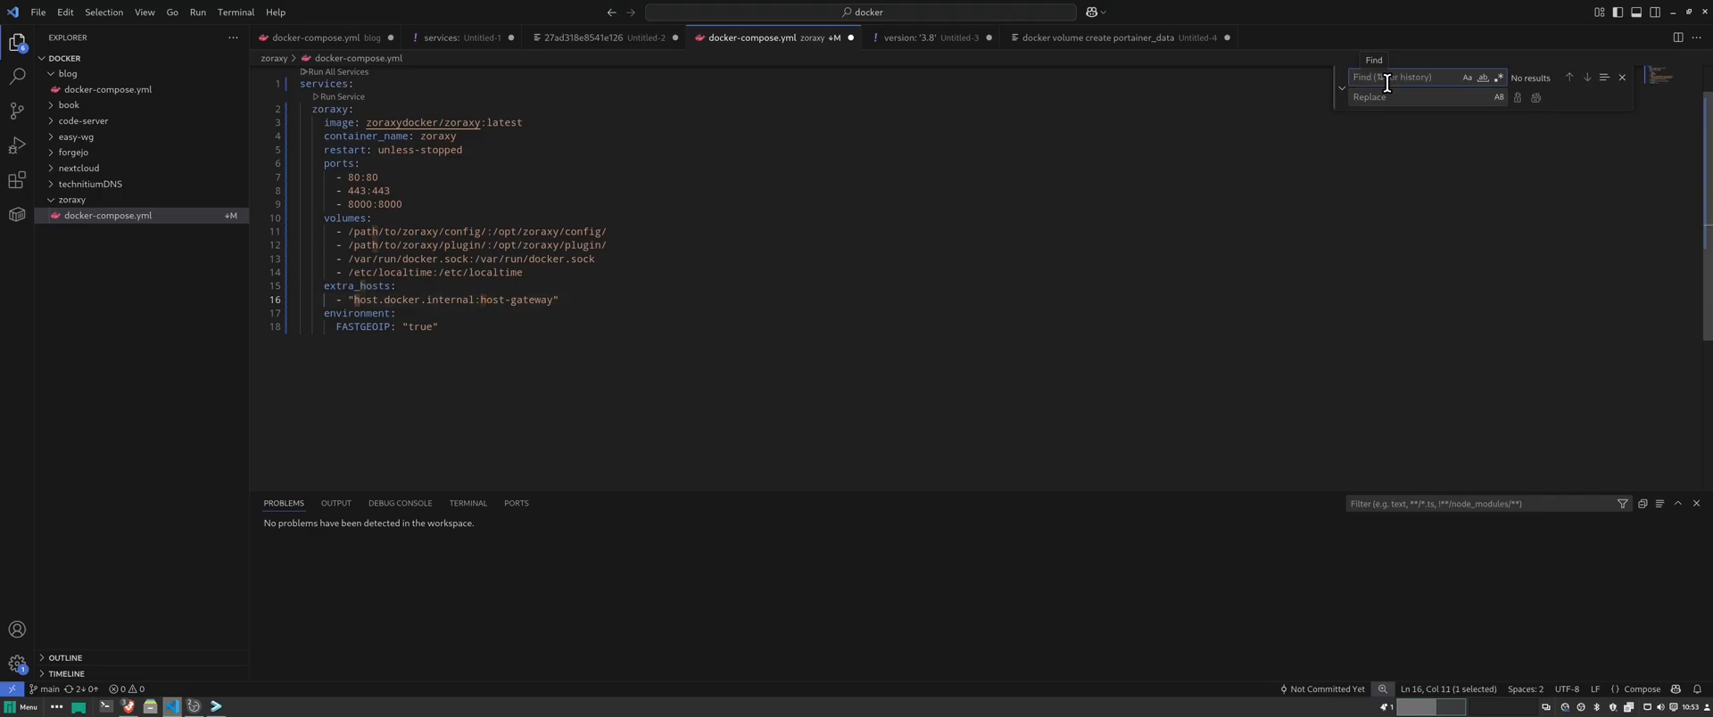
type("pat")
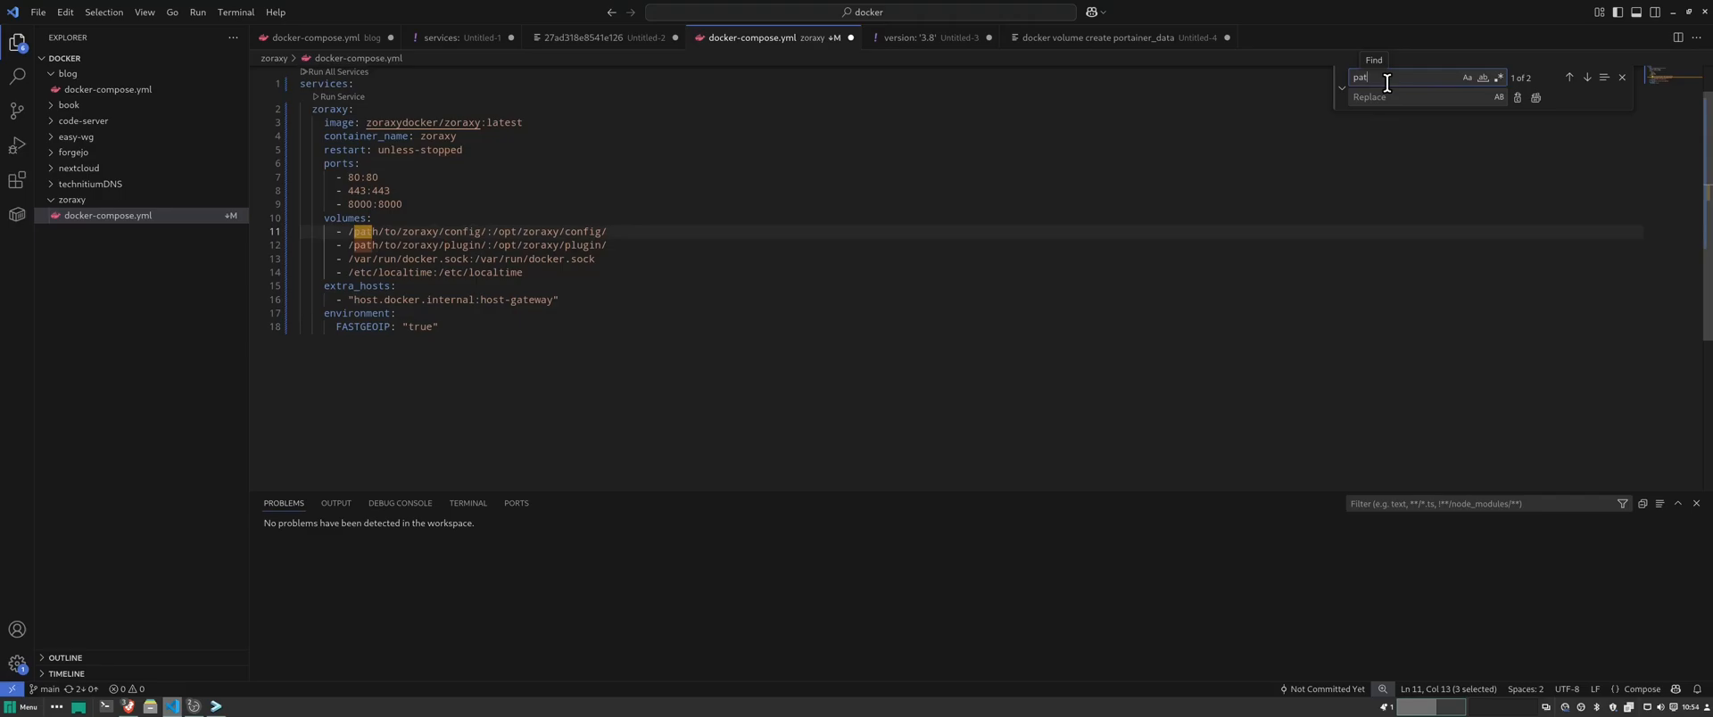
type("h/to/")
left_click(1396, 96)
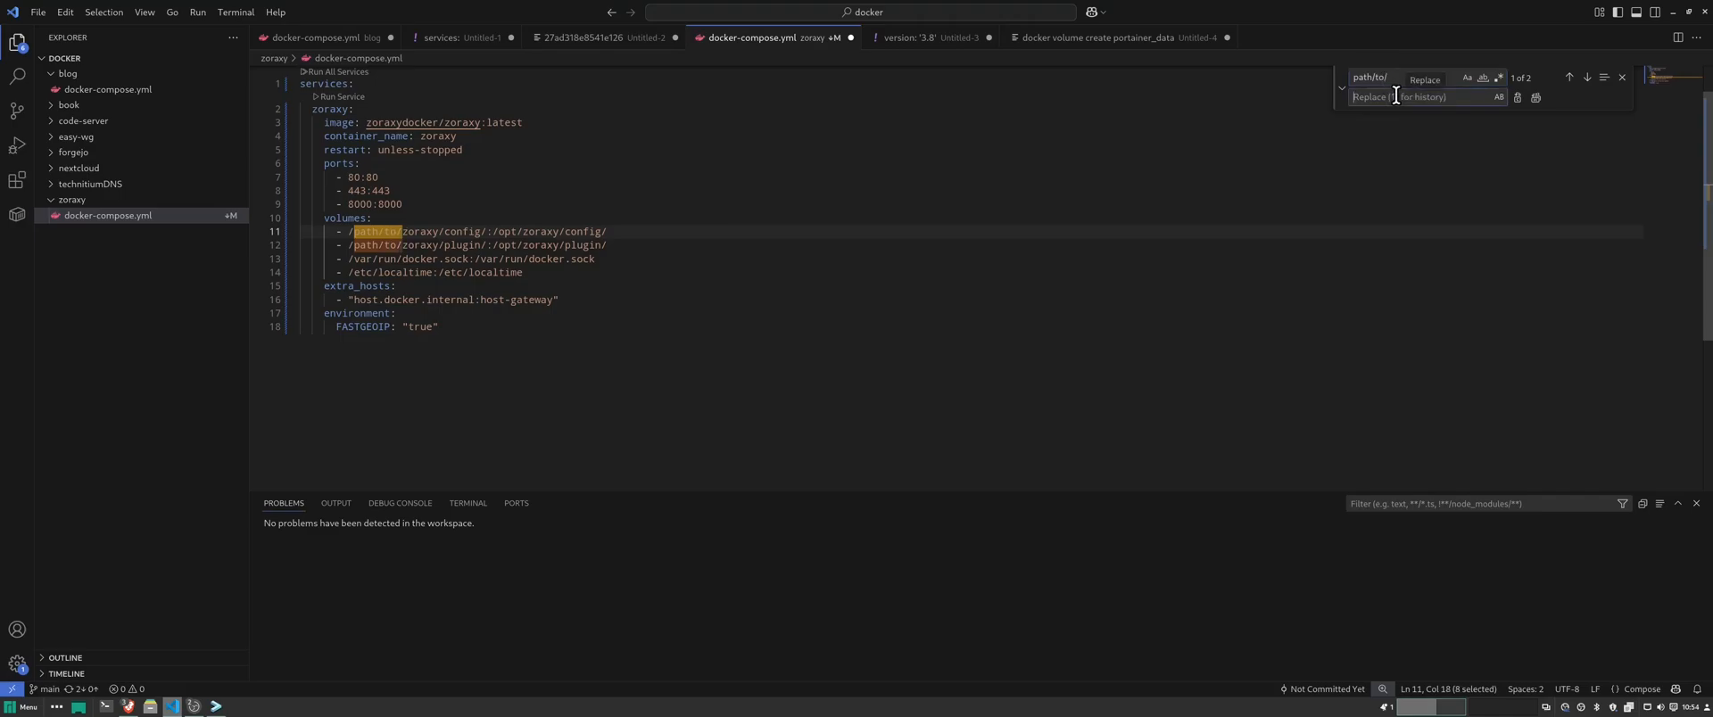
type("data")
left_click(1536, 99)
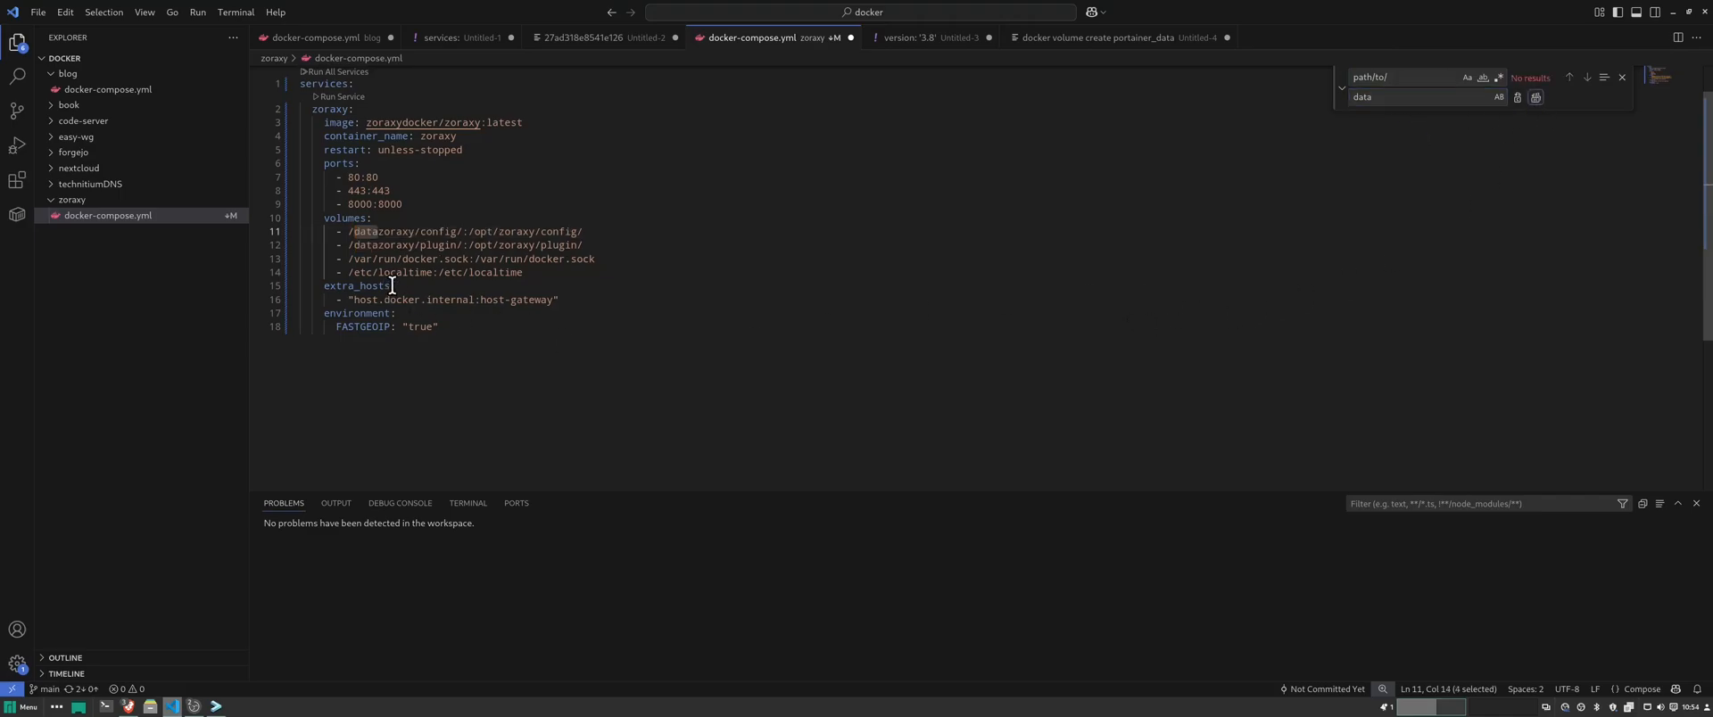
- Add trailing slashes to make /data/zoraxy/config/ and /data/zoraxy/plugin/, then select the whole file
left_click(378, 232)
type("/")
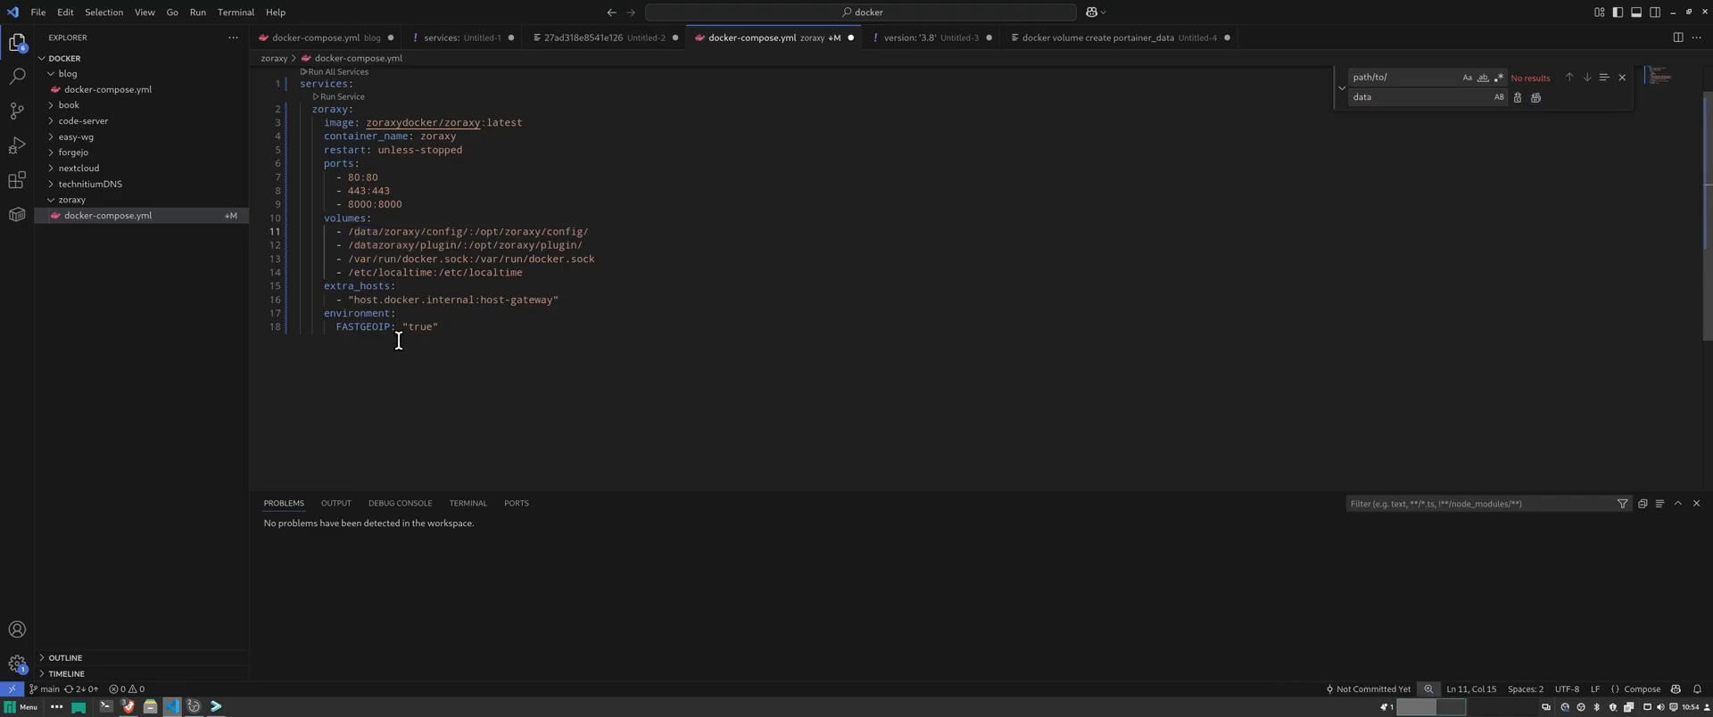
key("Down")
type("/")
key("ctrl+a")
key("ctrl+c")
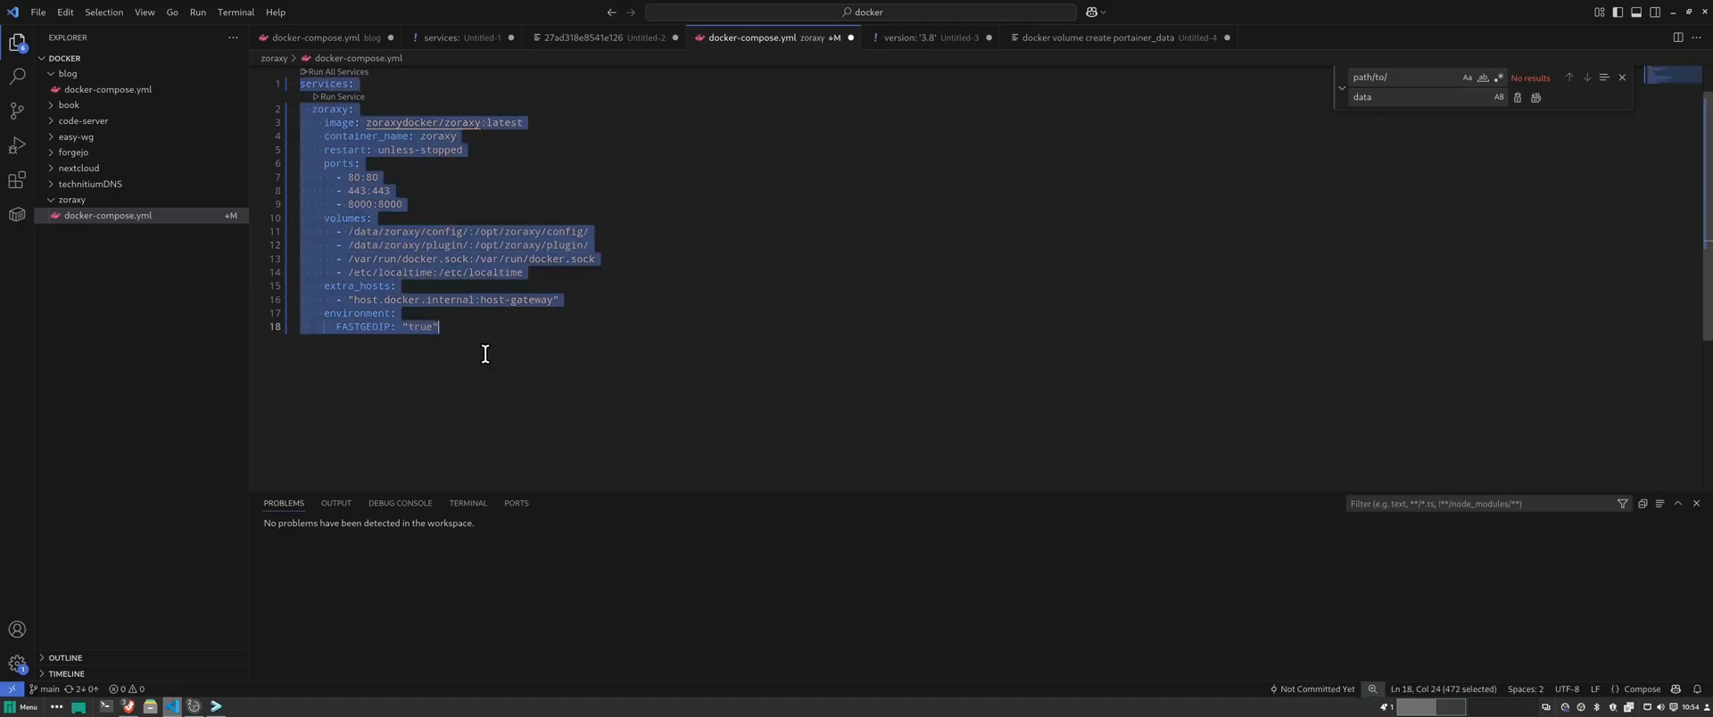
left_click(1672, 13)
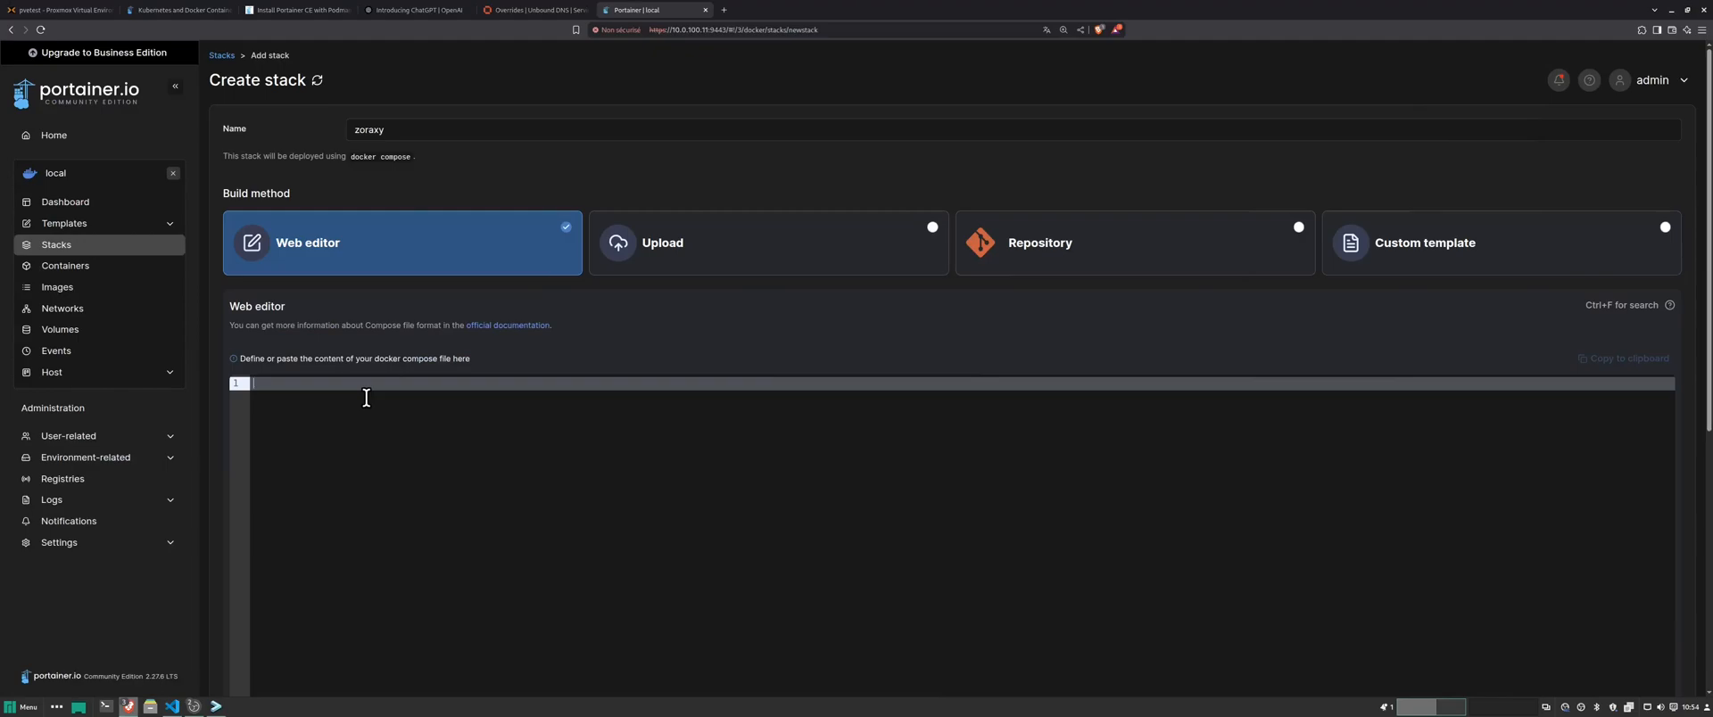
- Paste the zoraxy compose file into Portainer's web editor
key("ctrl+v")
scroll(528, 443, "down", 2)
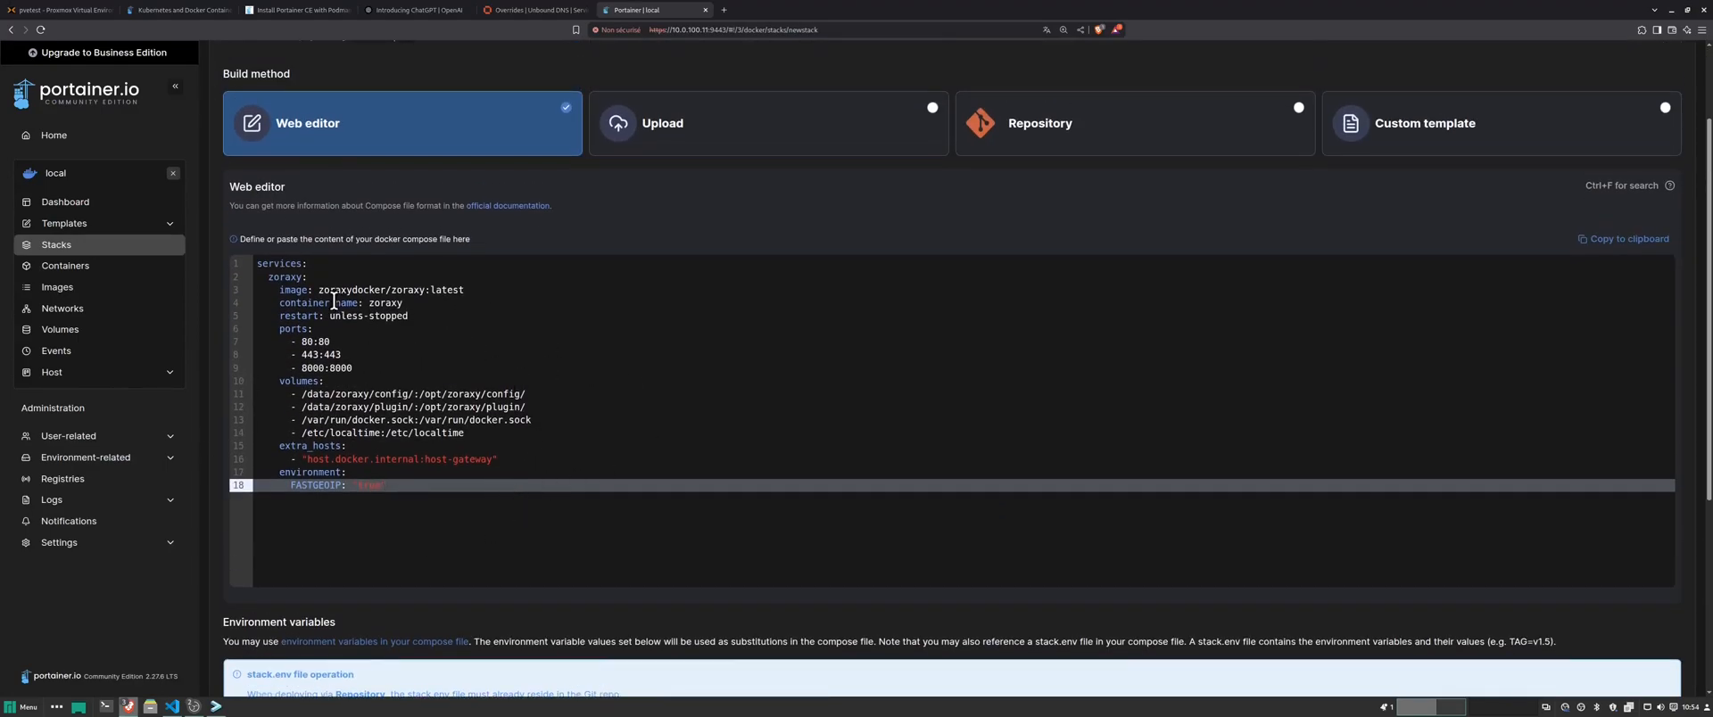
left_click_drag(266, 268, 955, 480)
left_click(870, 384)
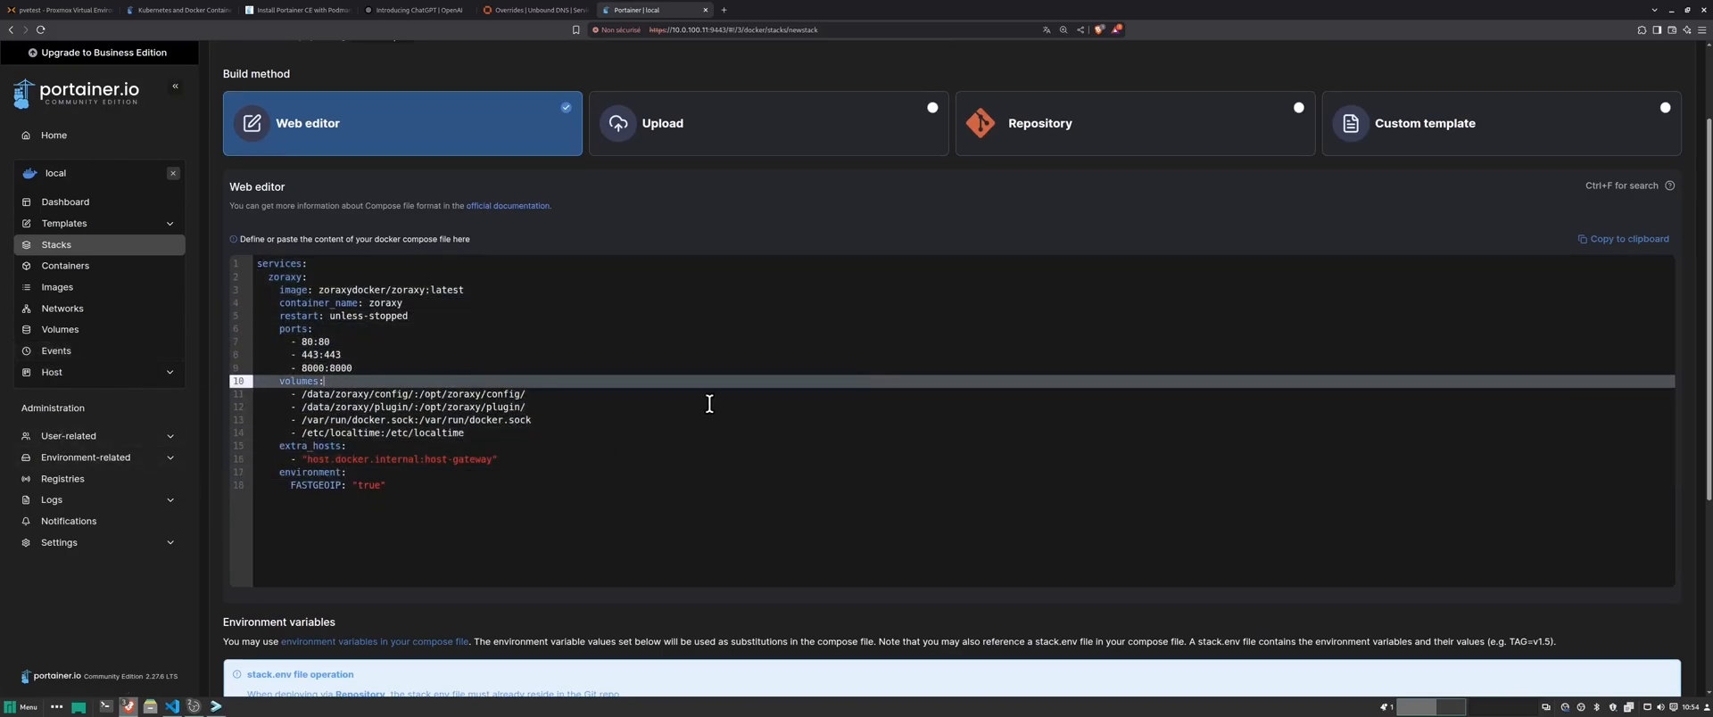
- Deploy the zoraxy stack, which fails because host port 8000 is already allocated
scroll(963, 314, "down", 4)
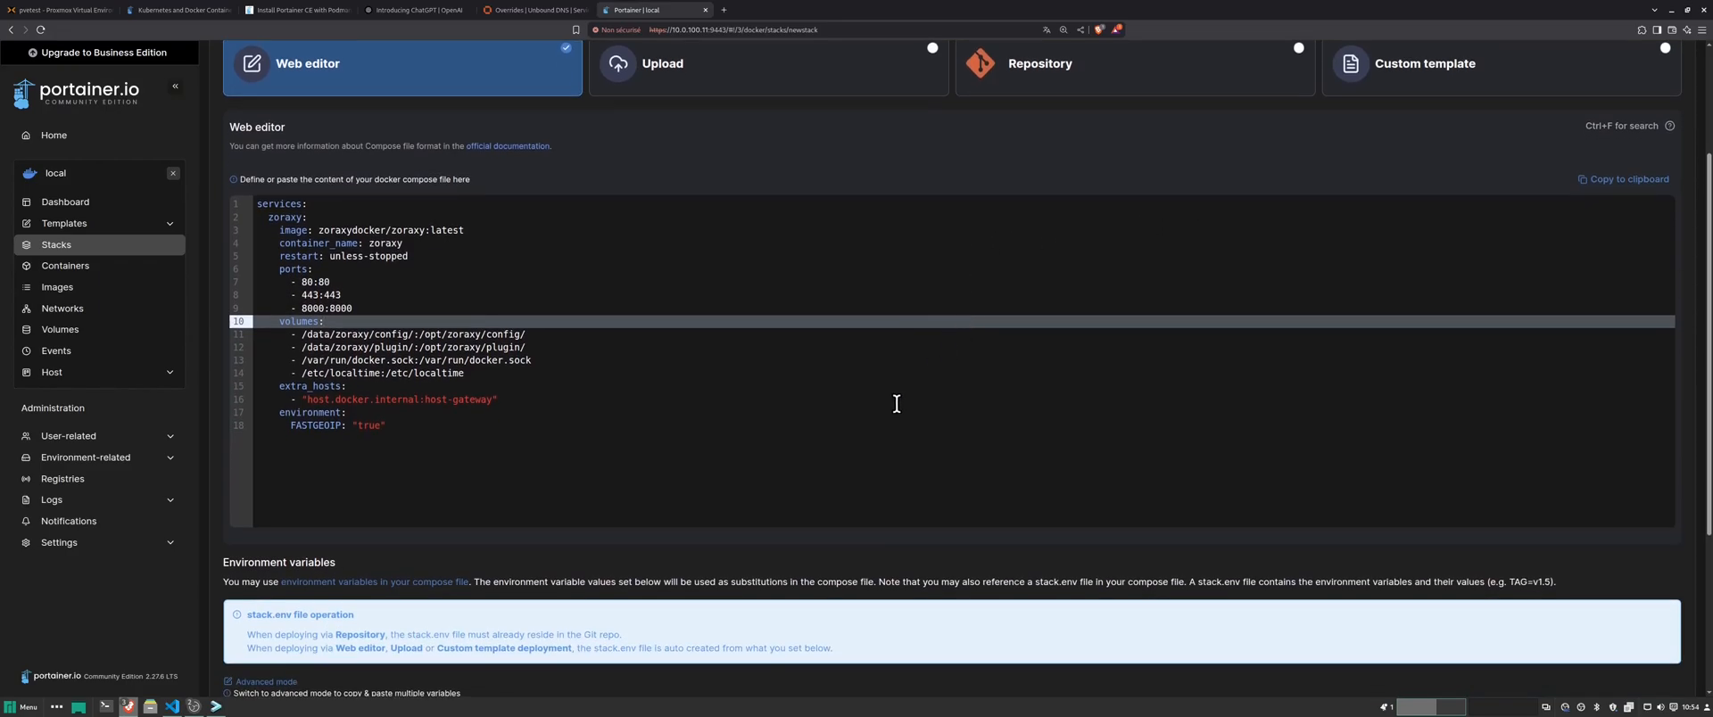
scroll(631, 528, "down", 3)
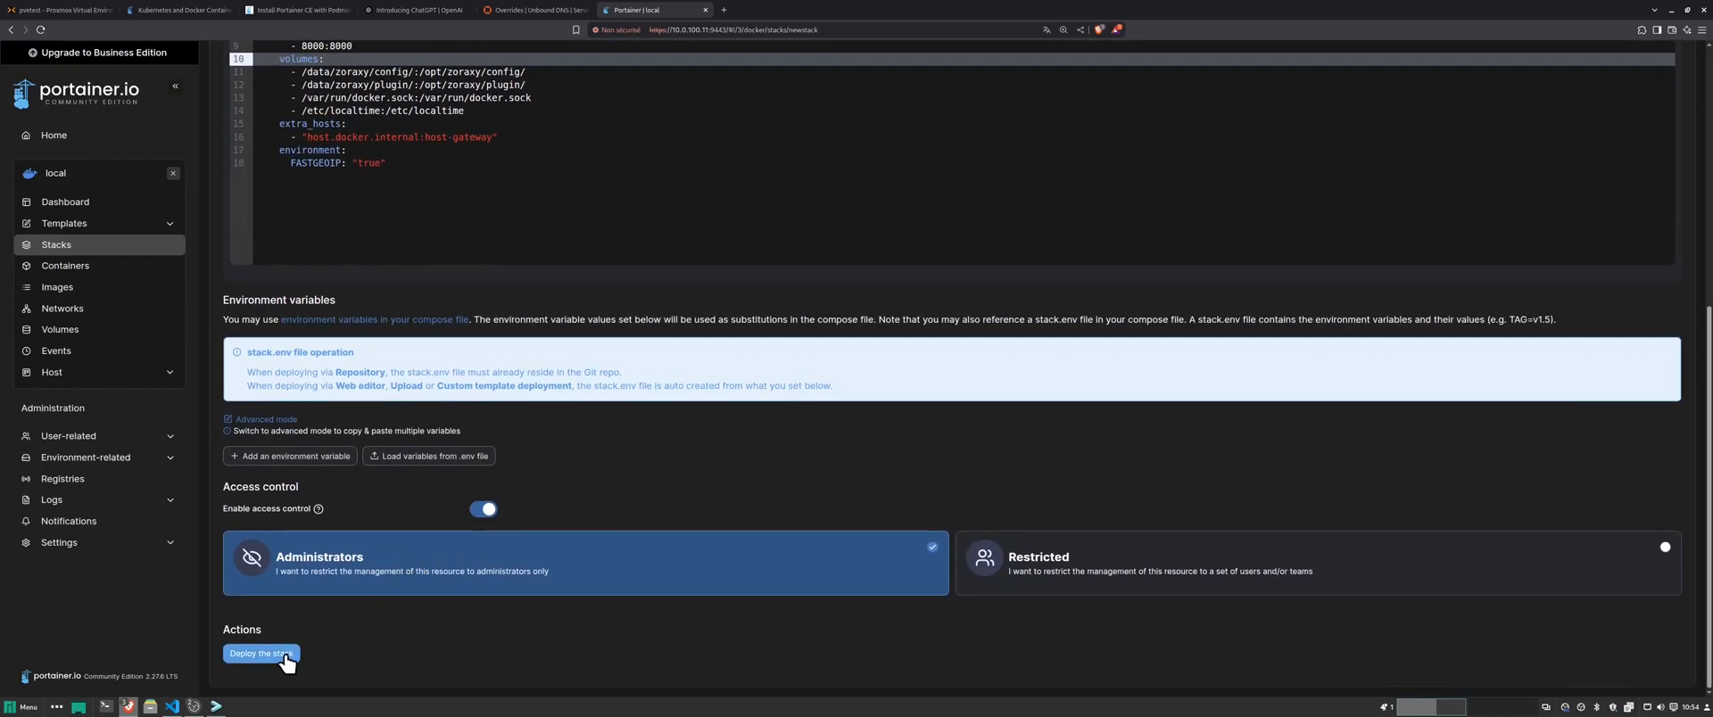
left_click(284, 656)
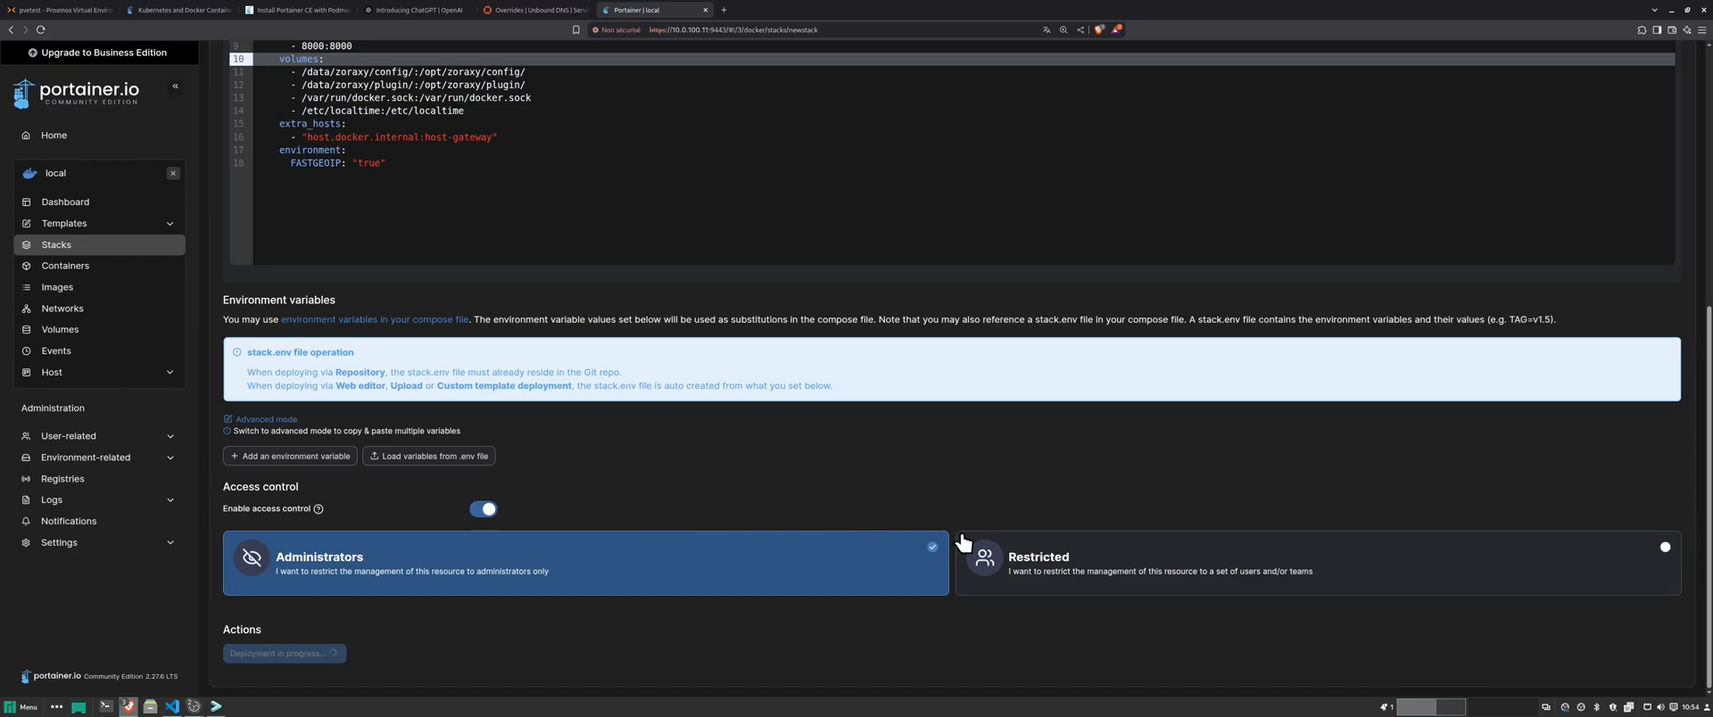
scroll(803, 477, "up", 5)
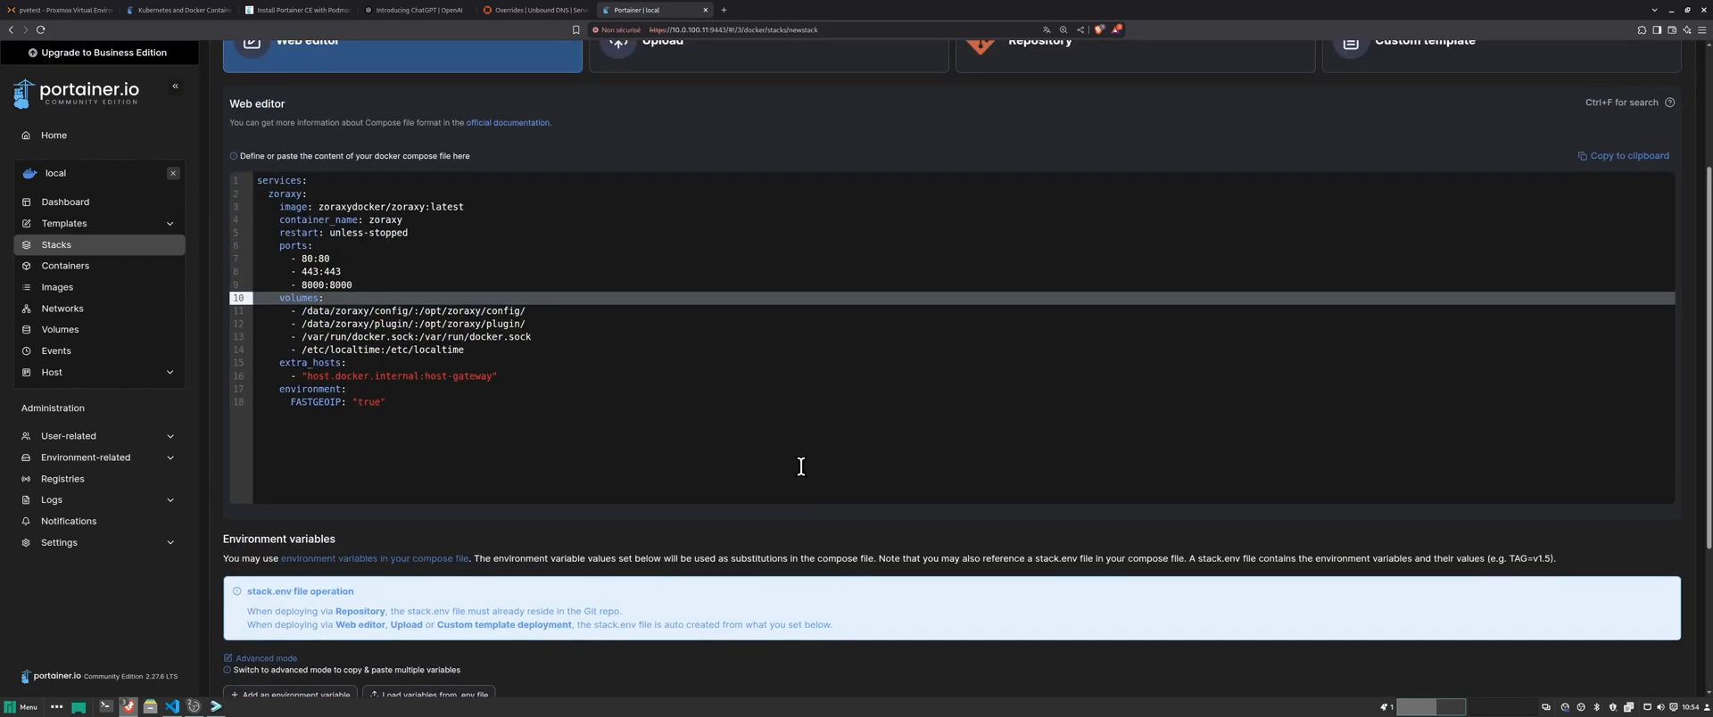
scroll(801, 467, "up", 3)
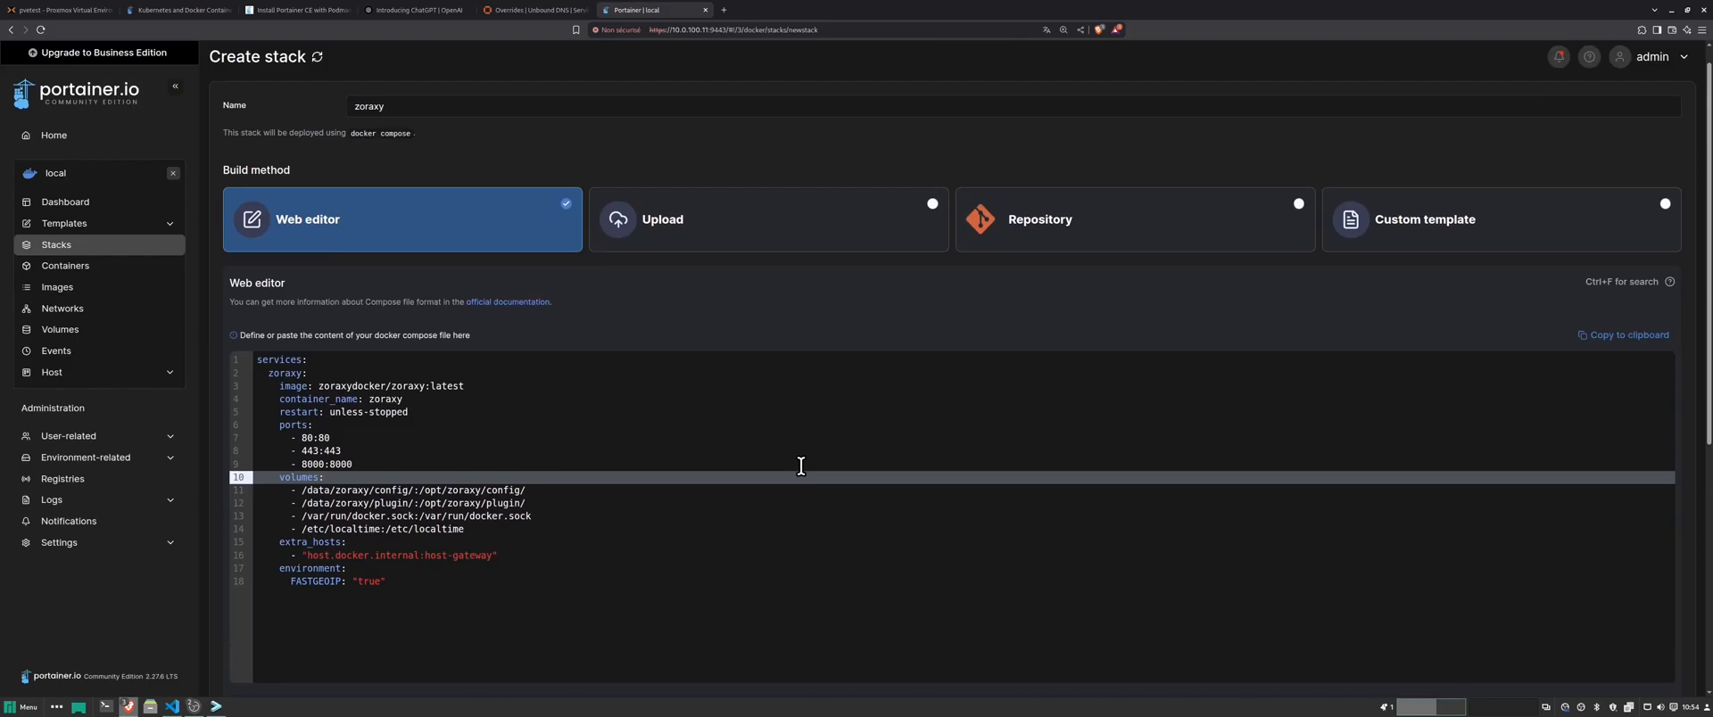
scroll(800, 465, "down", 8)
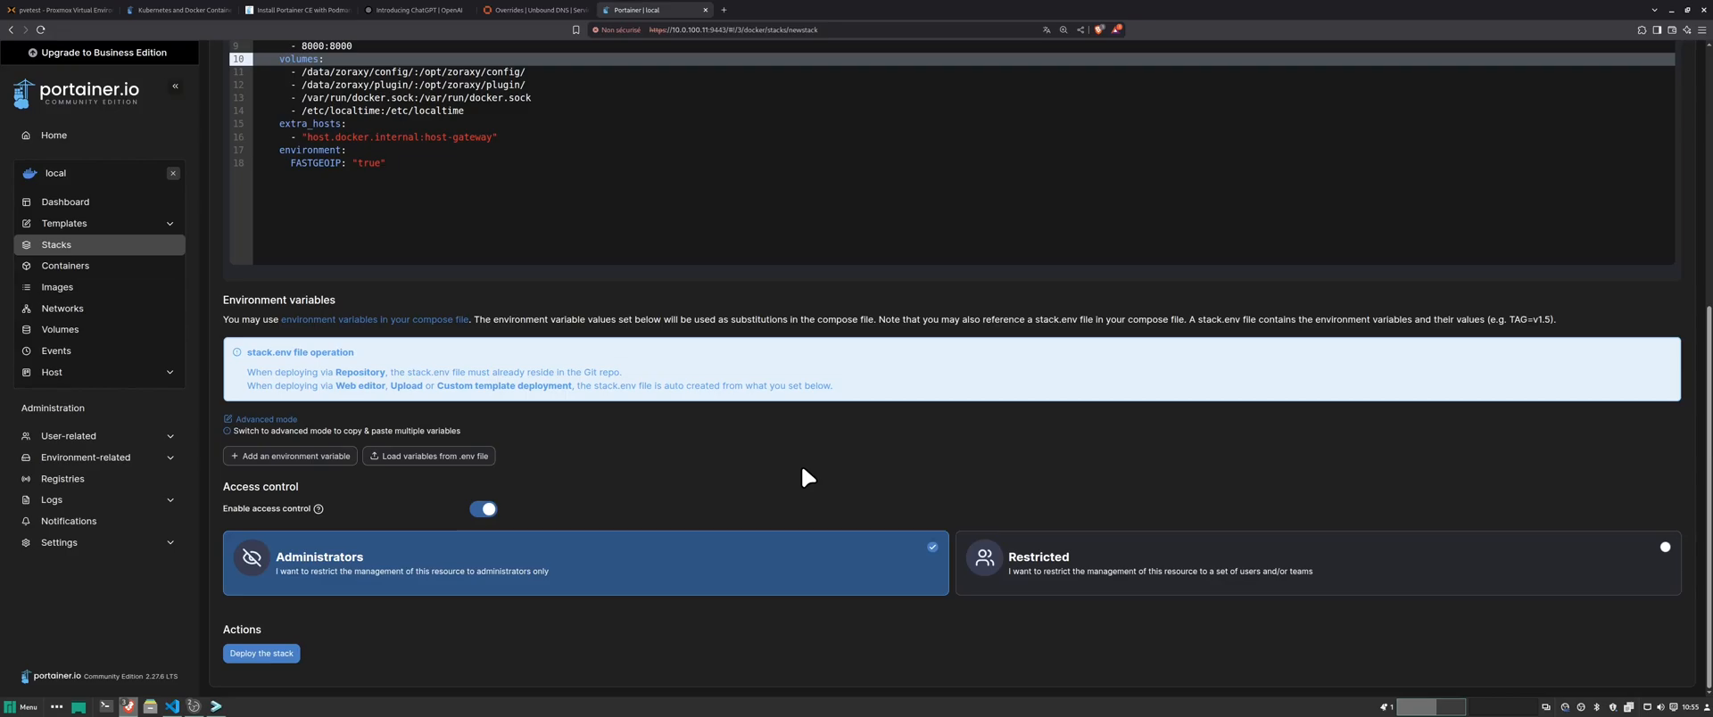
- Change line 9's port mapping to 8100:8000 and redeploy the zoraxy stack
scroll(624, 402, "up", 3)
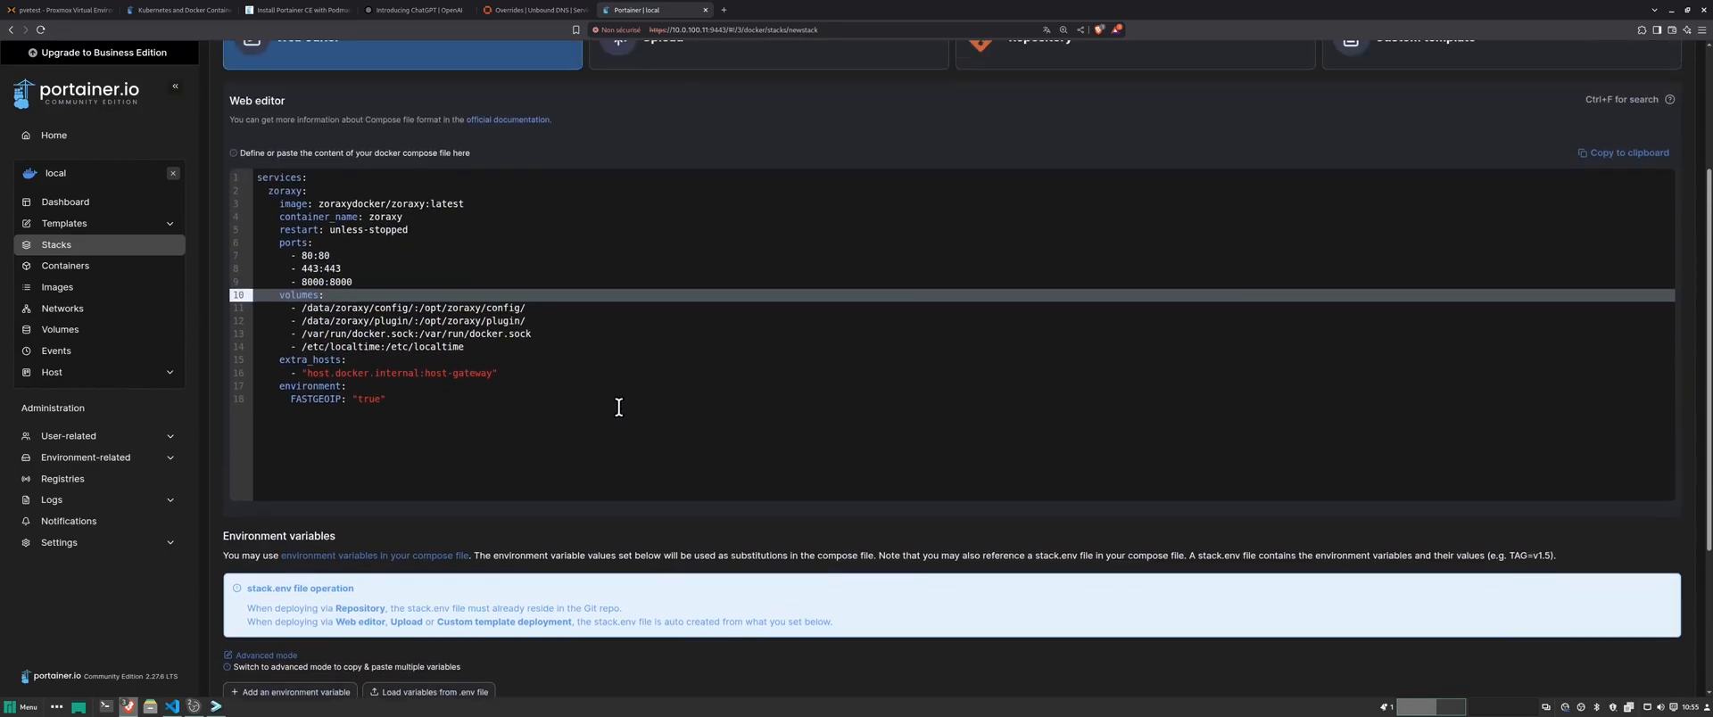
scroll(643, 405, "up", 2)
scroll(803, 446, "down", 5)
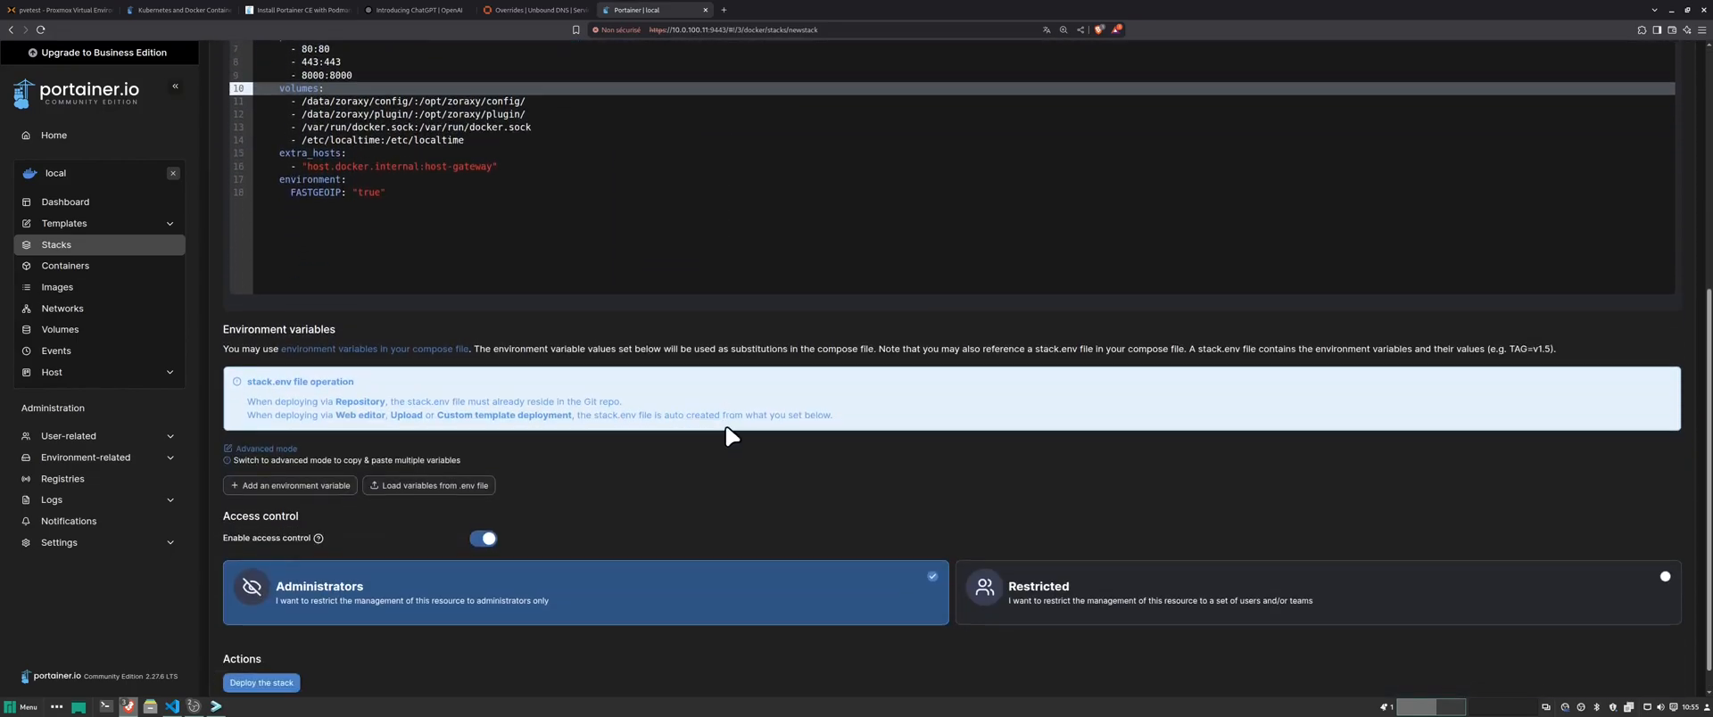
scroll(412, 212, "up", 2)
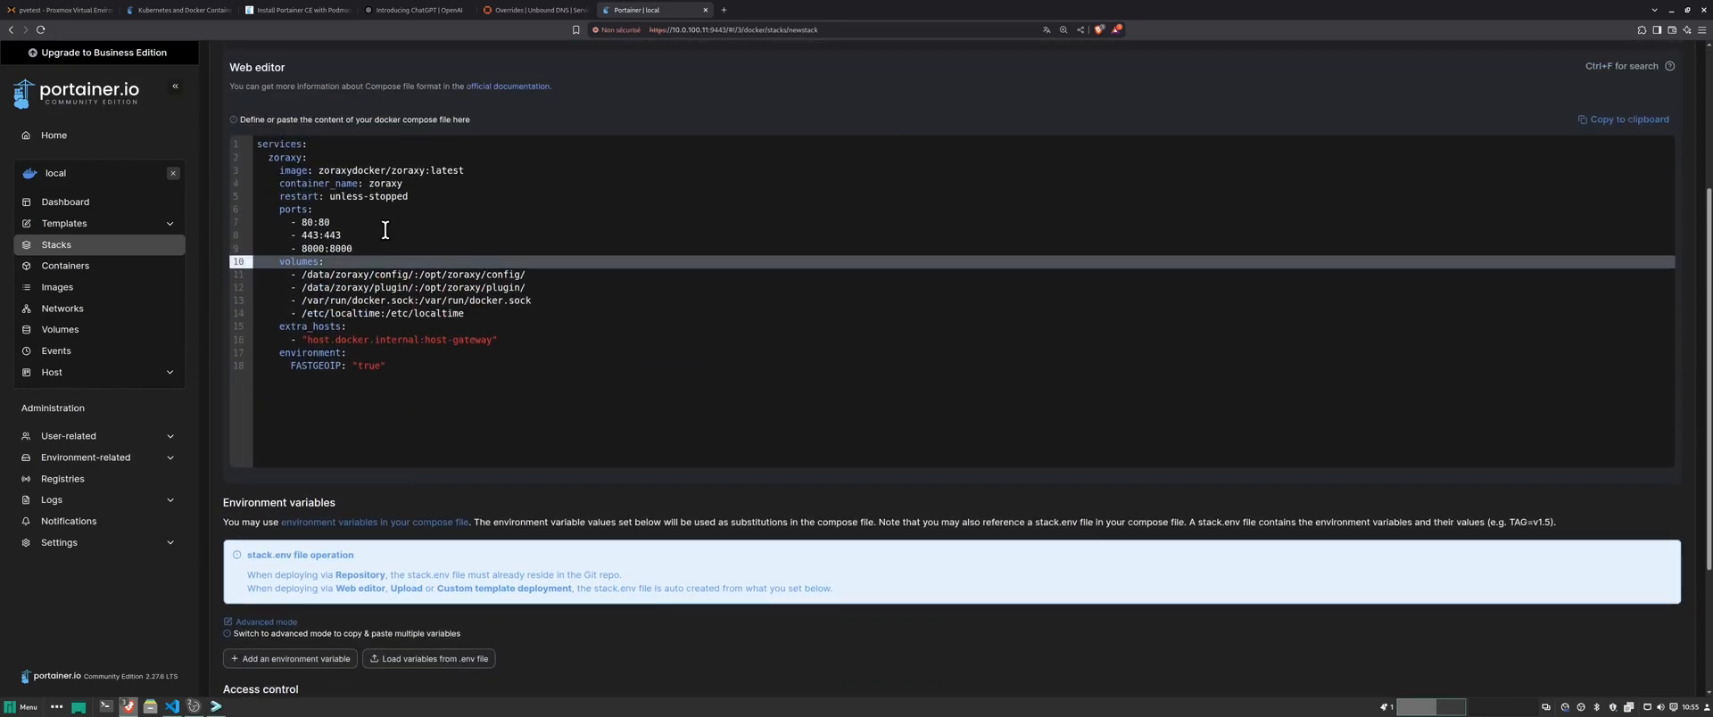
left_click(324, 248)
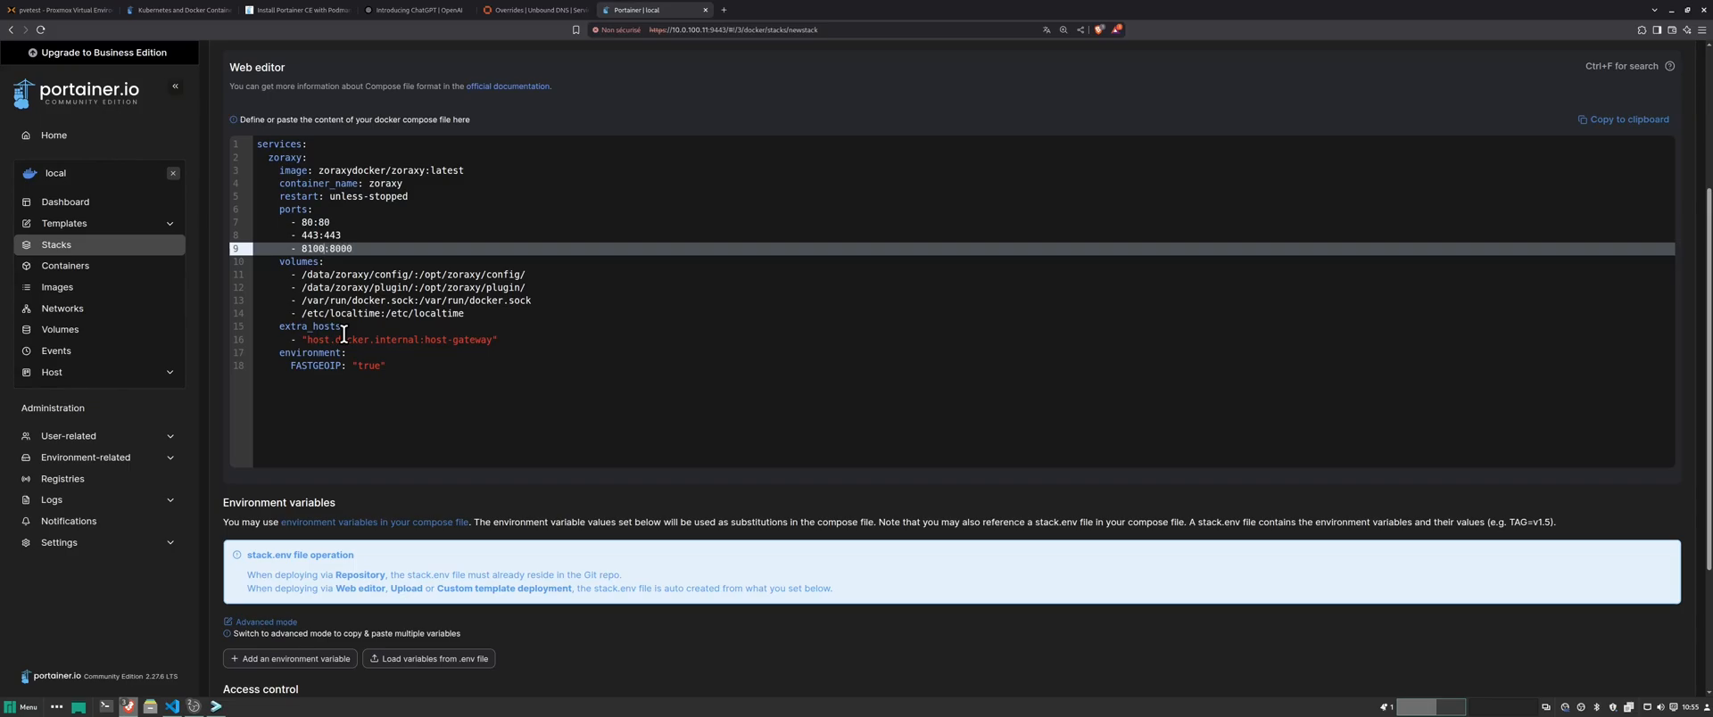
left_click(491, 352)
scroll(375, 500, "down", 2)
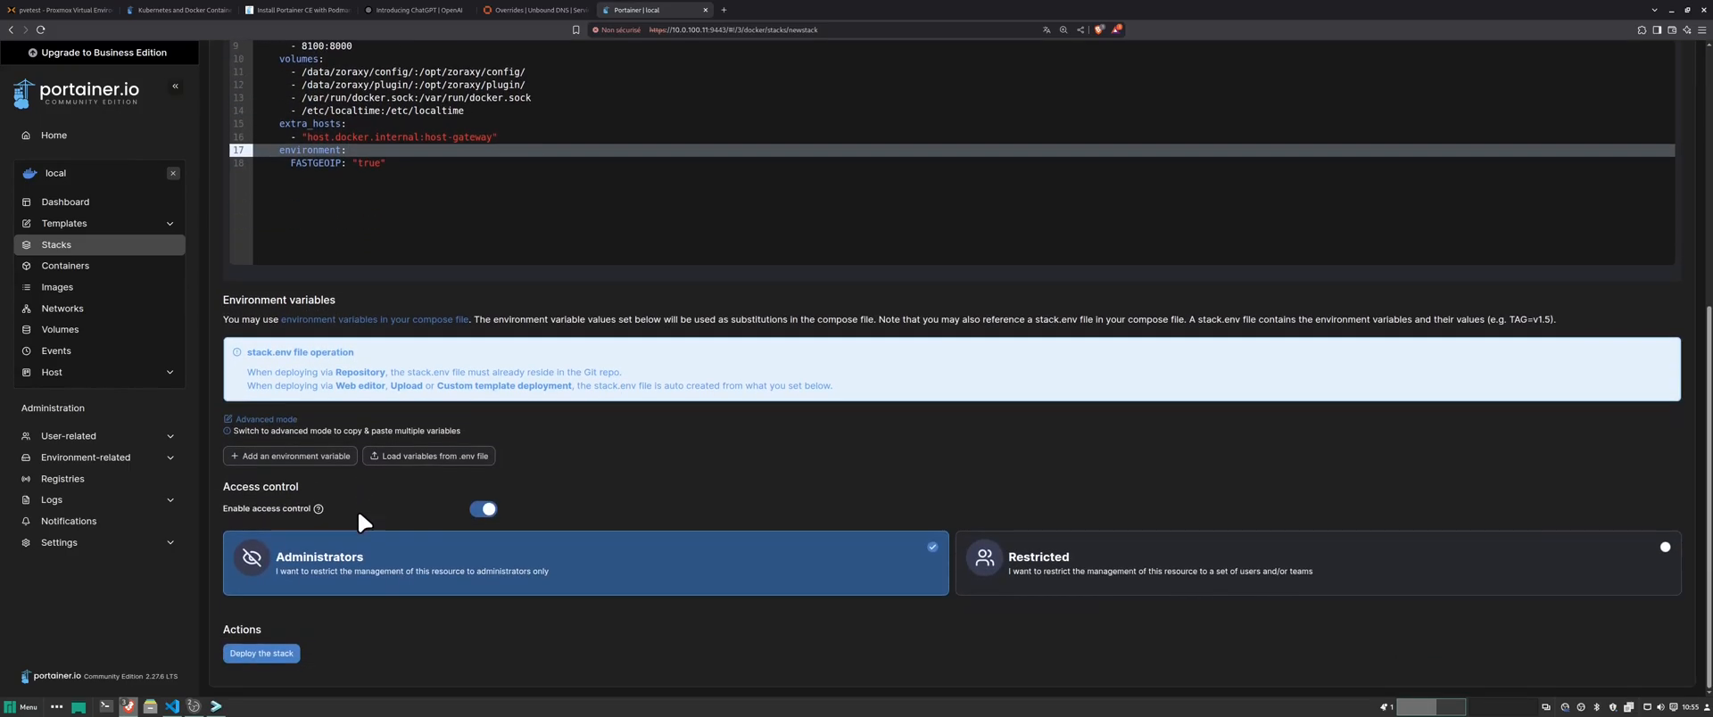
left_click(275, 655)
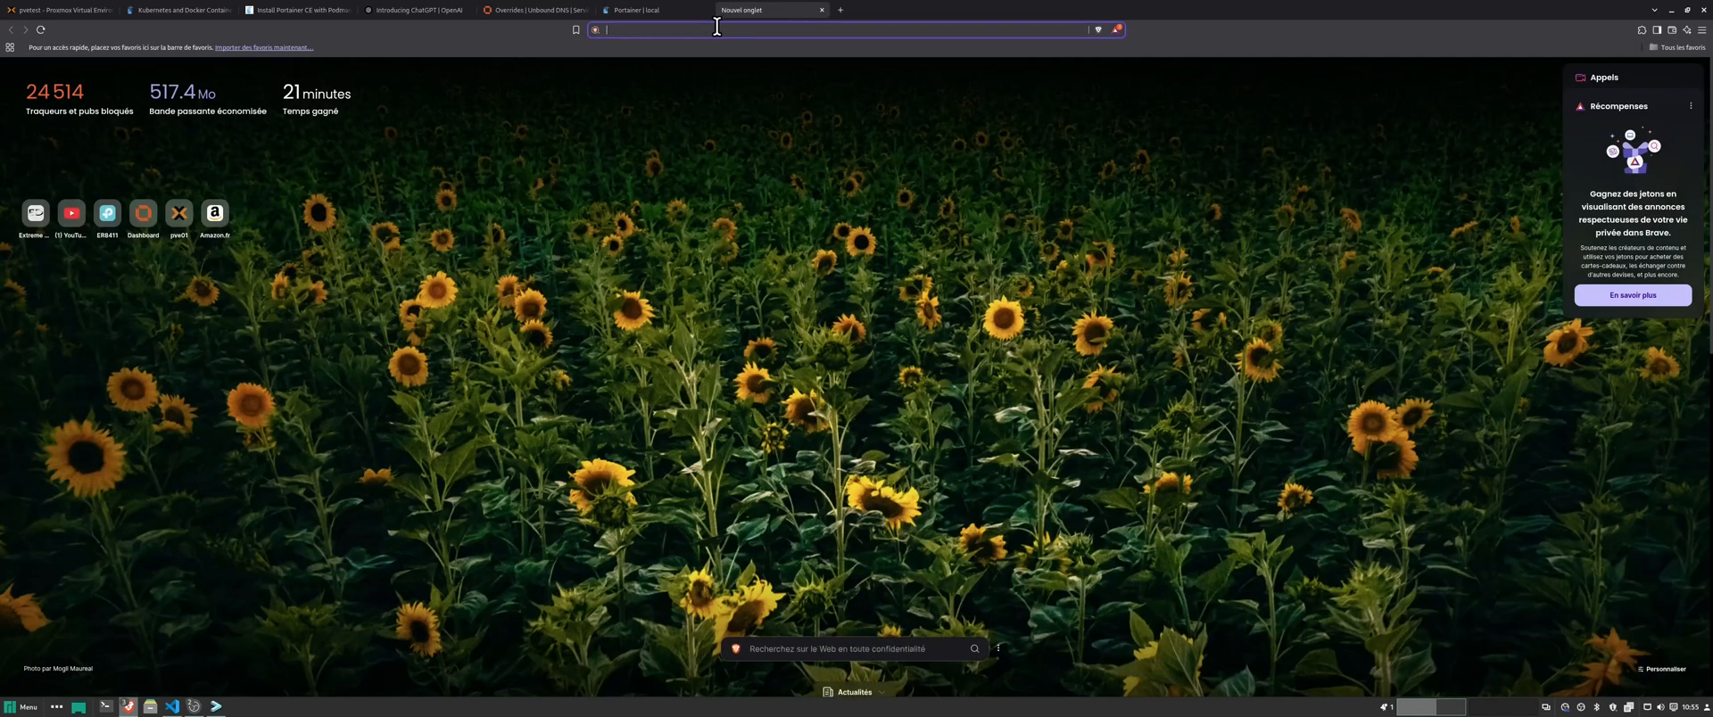
- Load Zoraxy at 10.0.100.11:8100 in a new tab
left_click(723, 9)
type("10.0.")
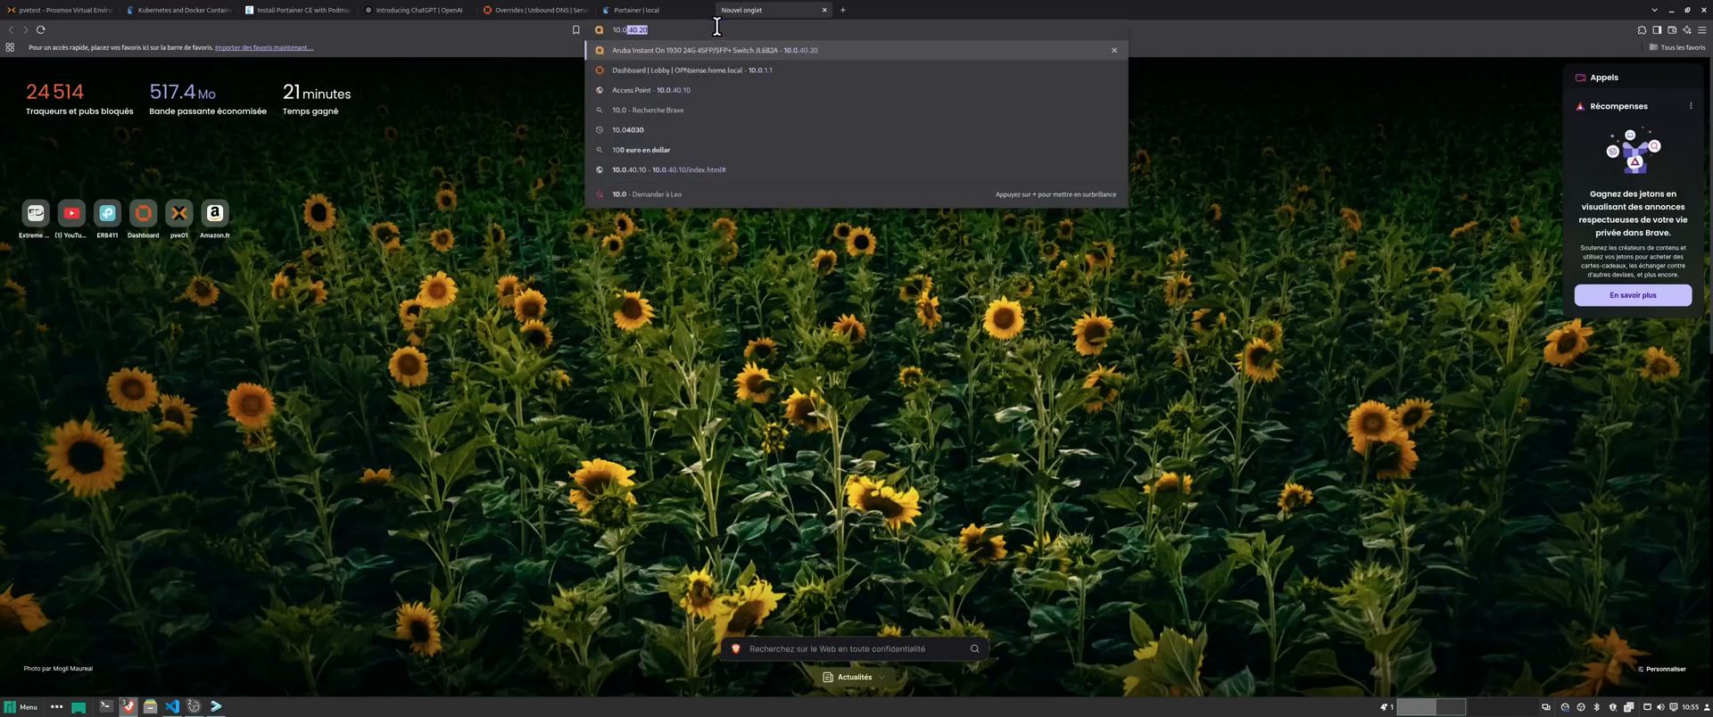
type("100.")
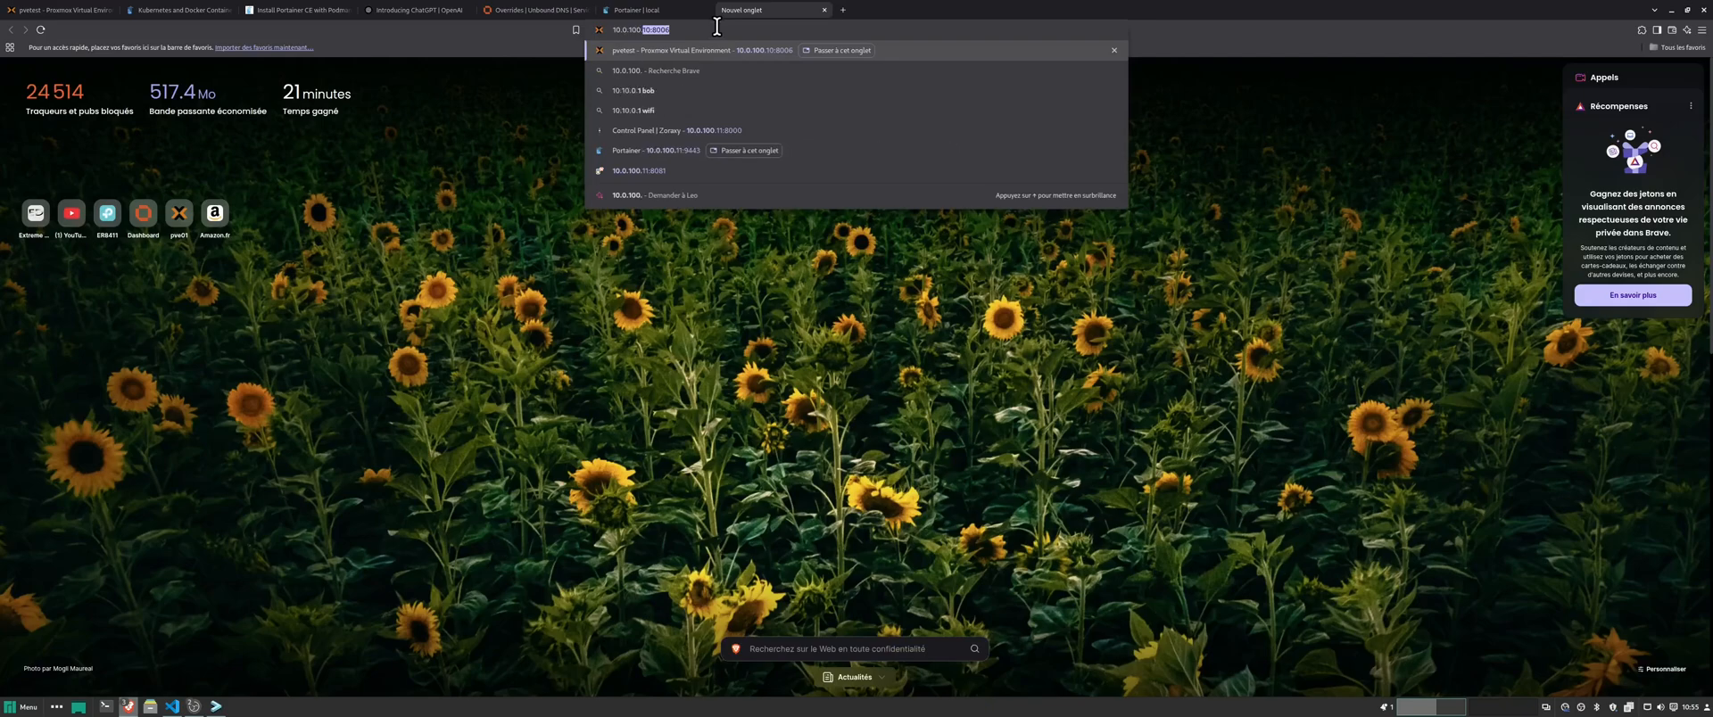
type("11")
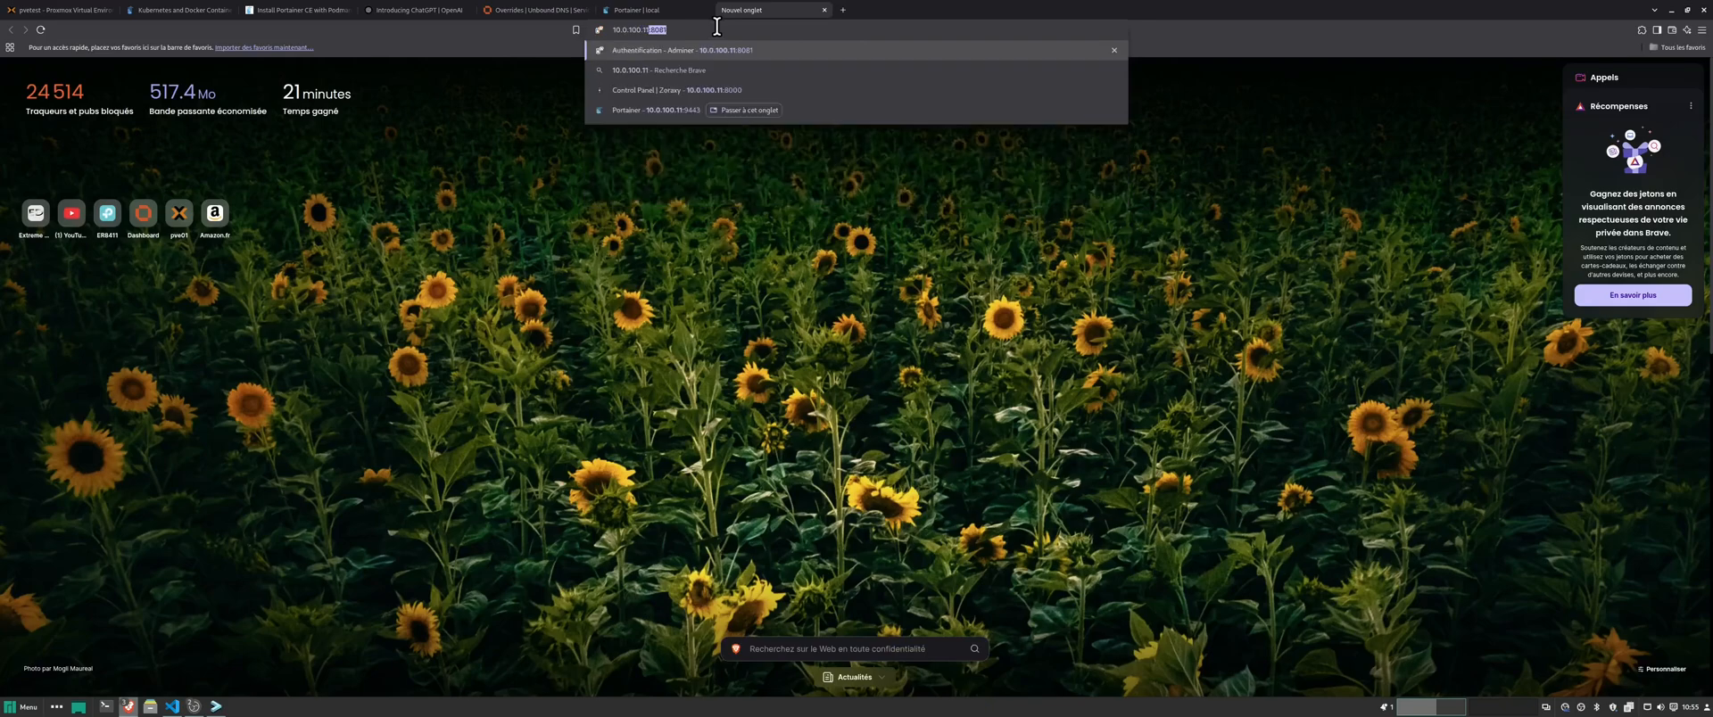
type(":8100")
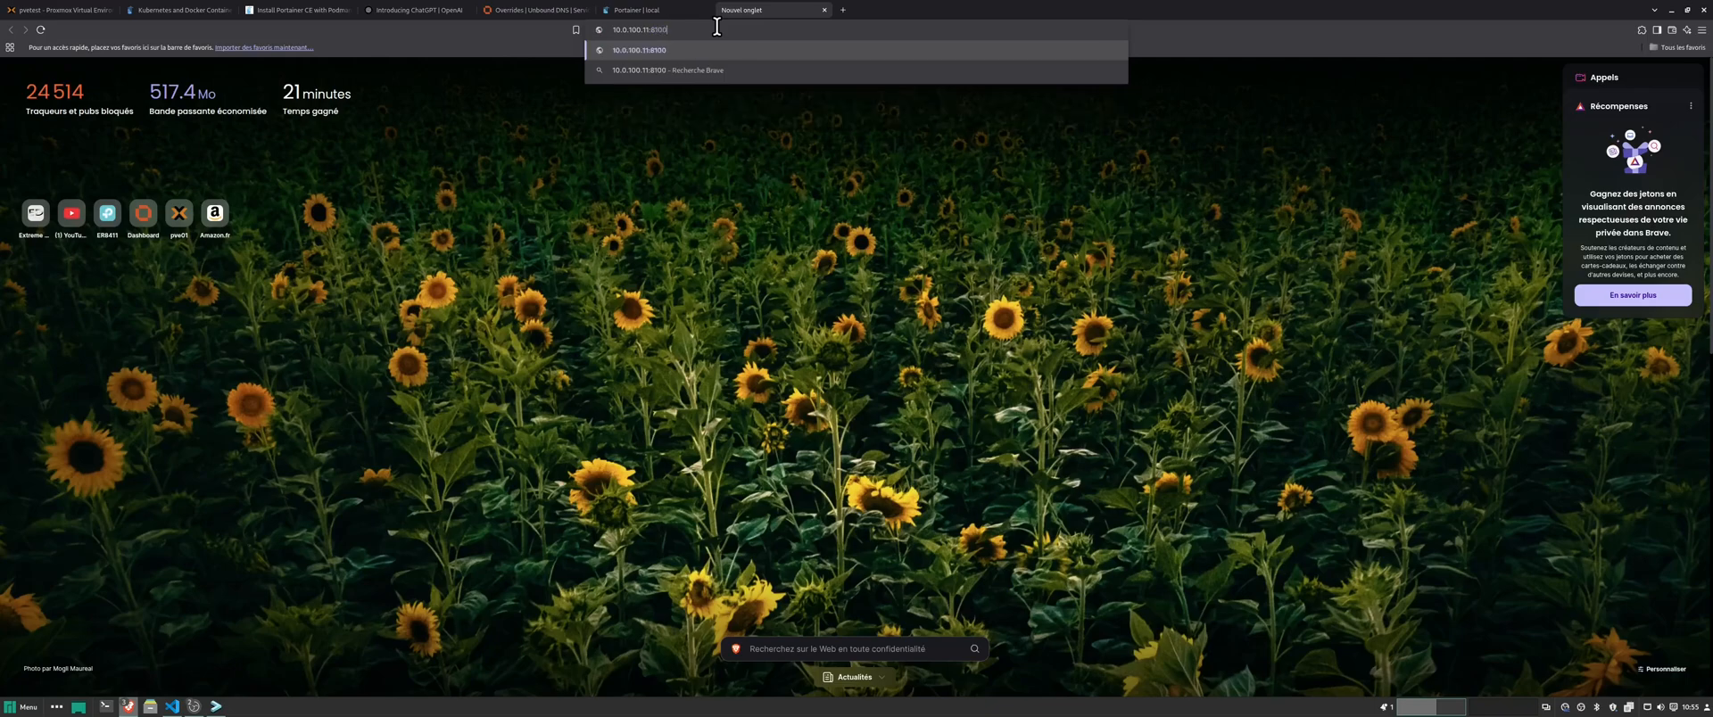
key("Return")
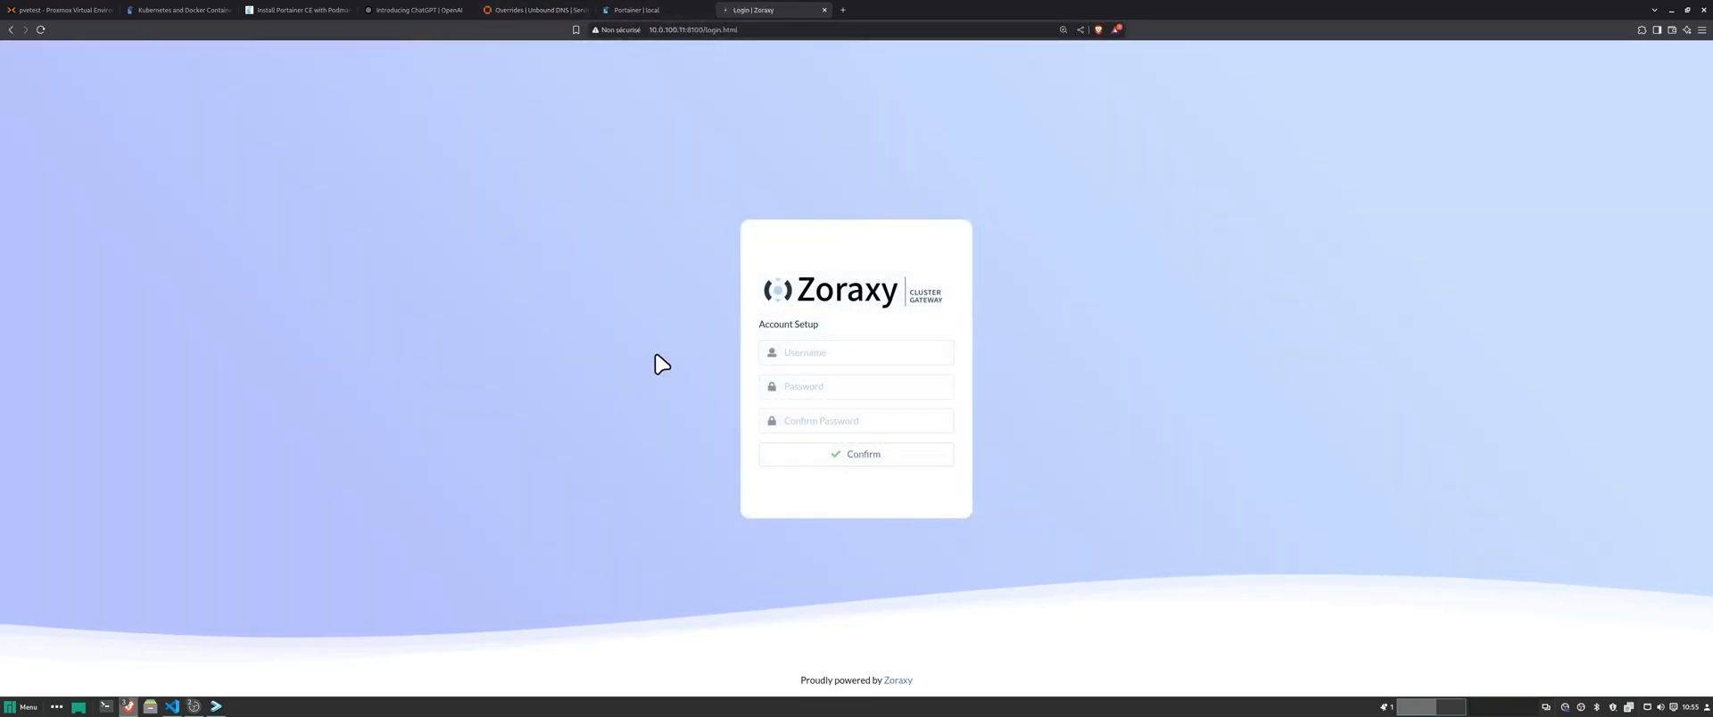
- Create the admin account with a username and matching passwords, fixing the mismatch
left_click(814, 353)
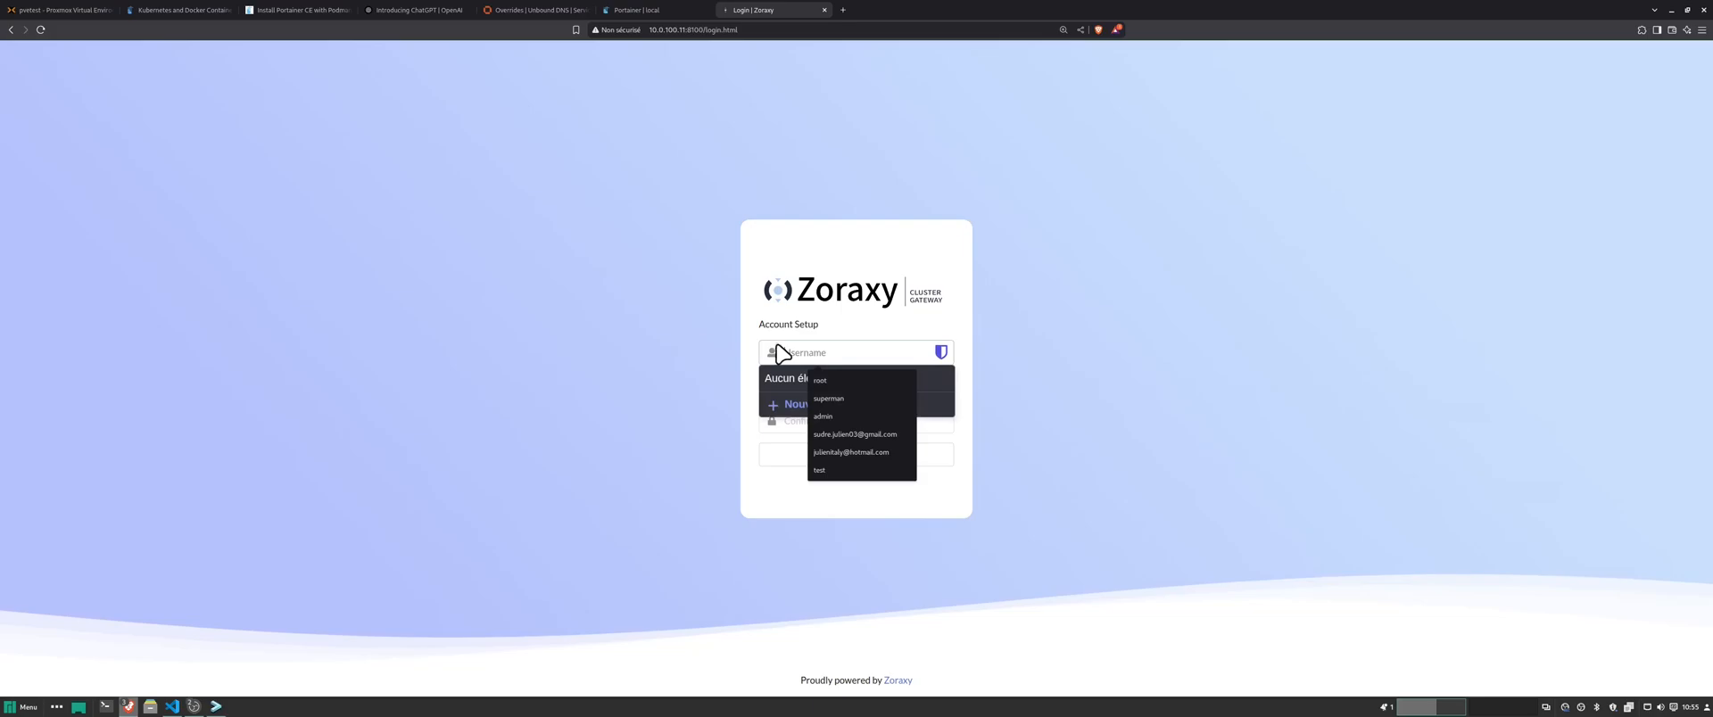
type("test")
key("Tab")
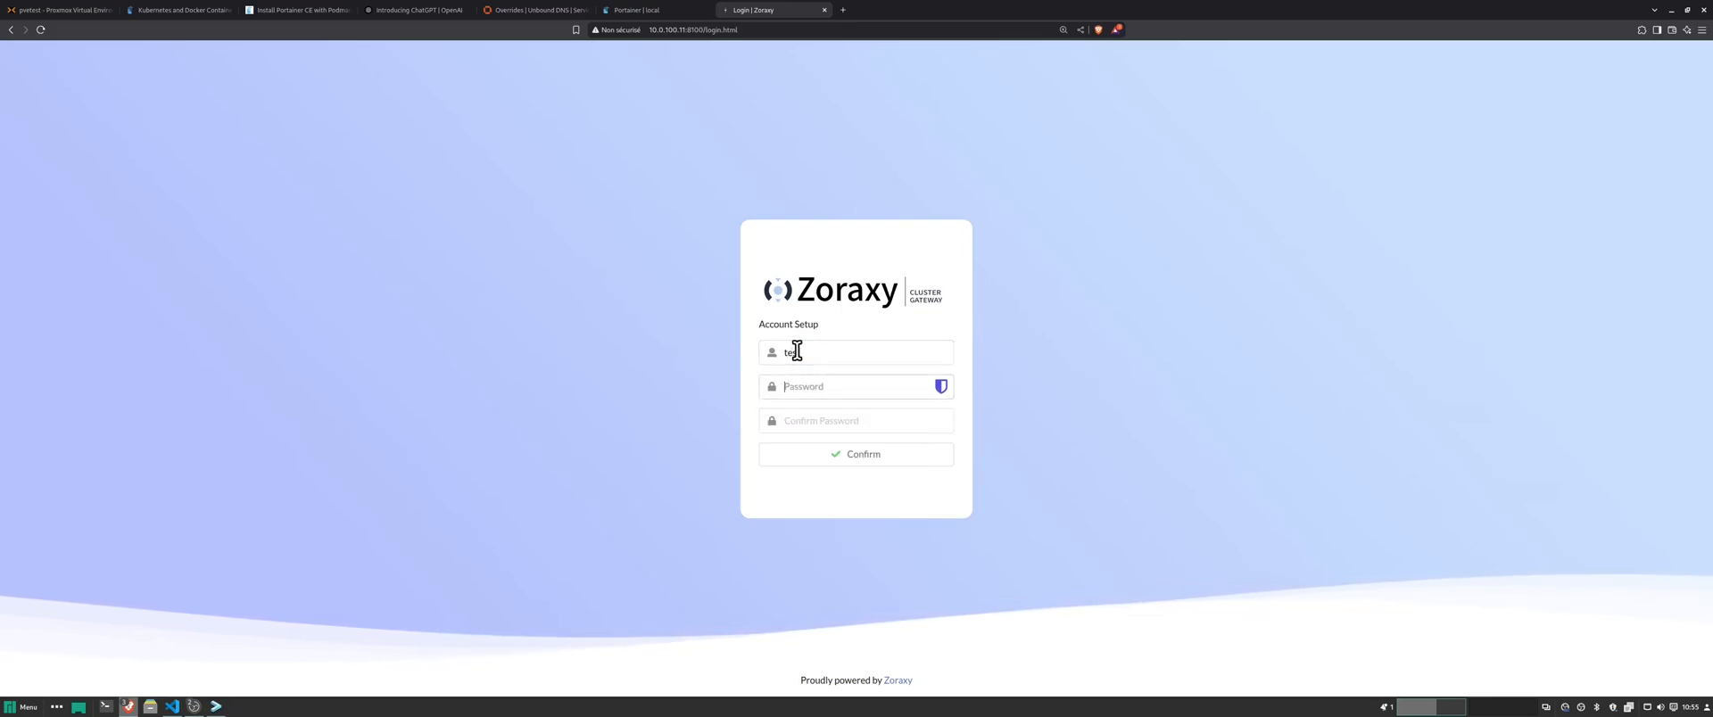
type("•••••••")
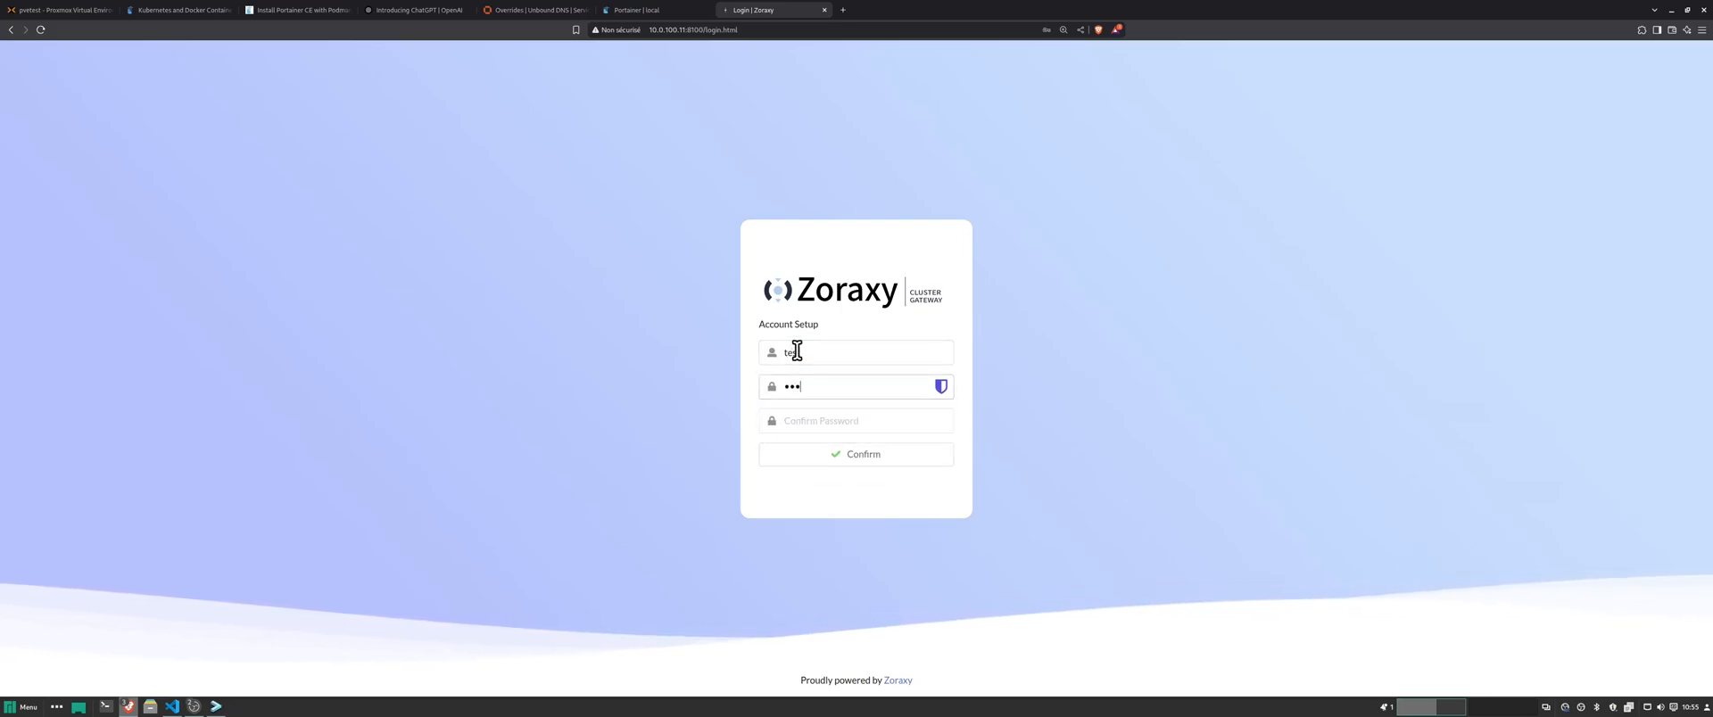
key("Tab")
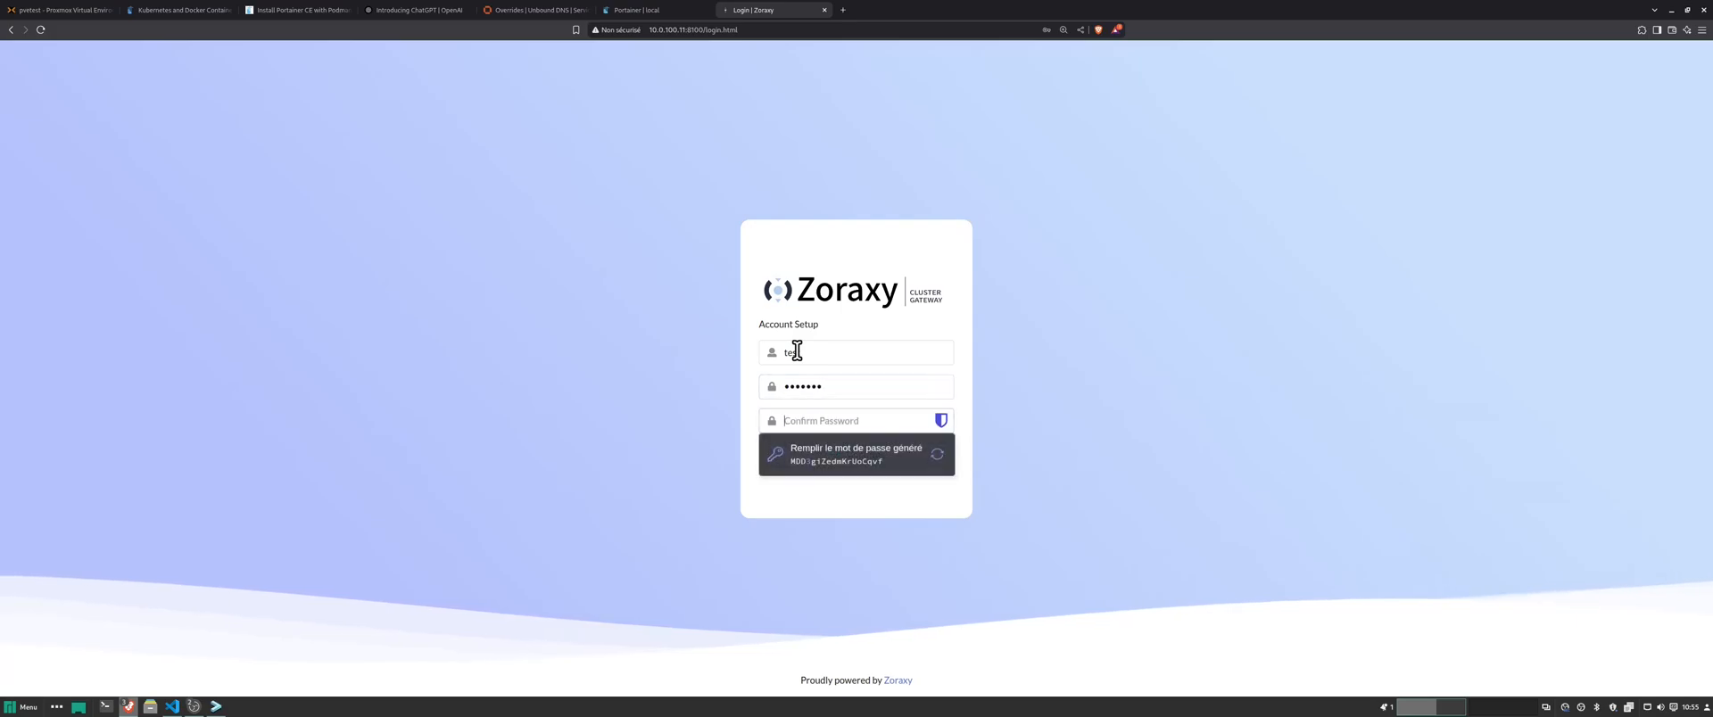
type("••••••••")
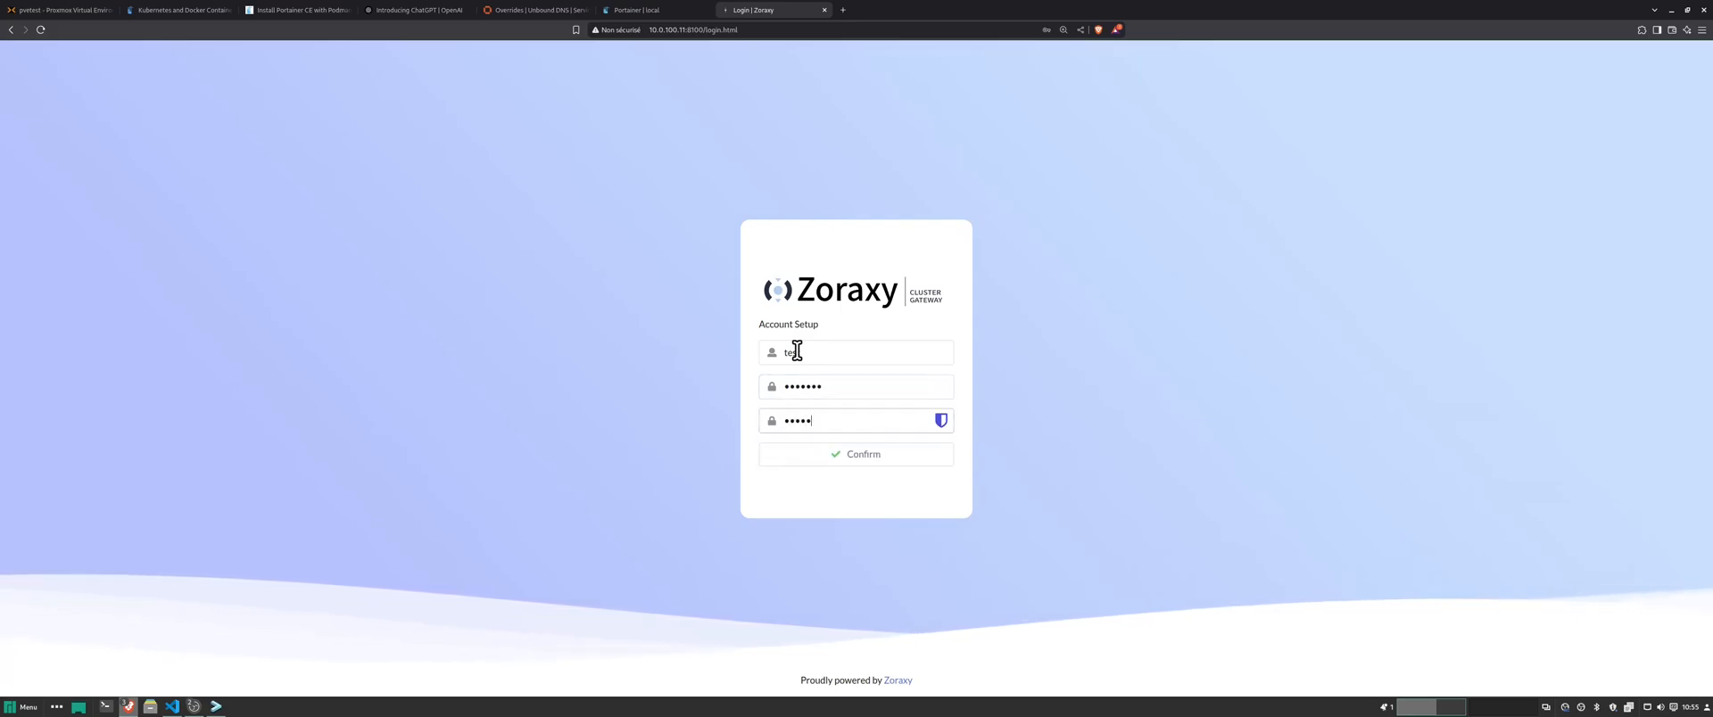
left_click(843, 457)
left_click(942, 90)
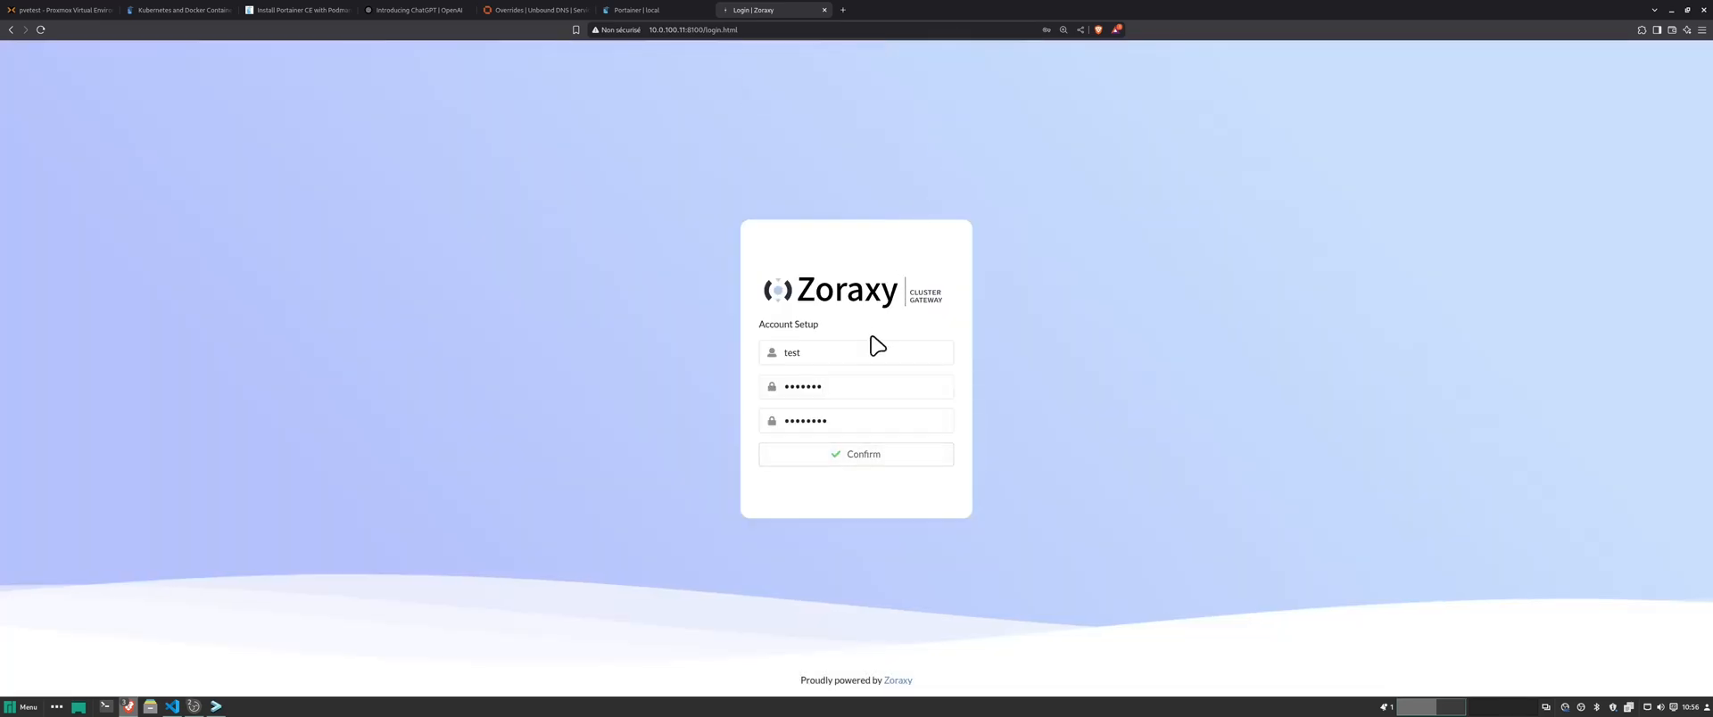
type("•••••")
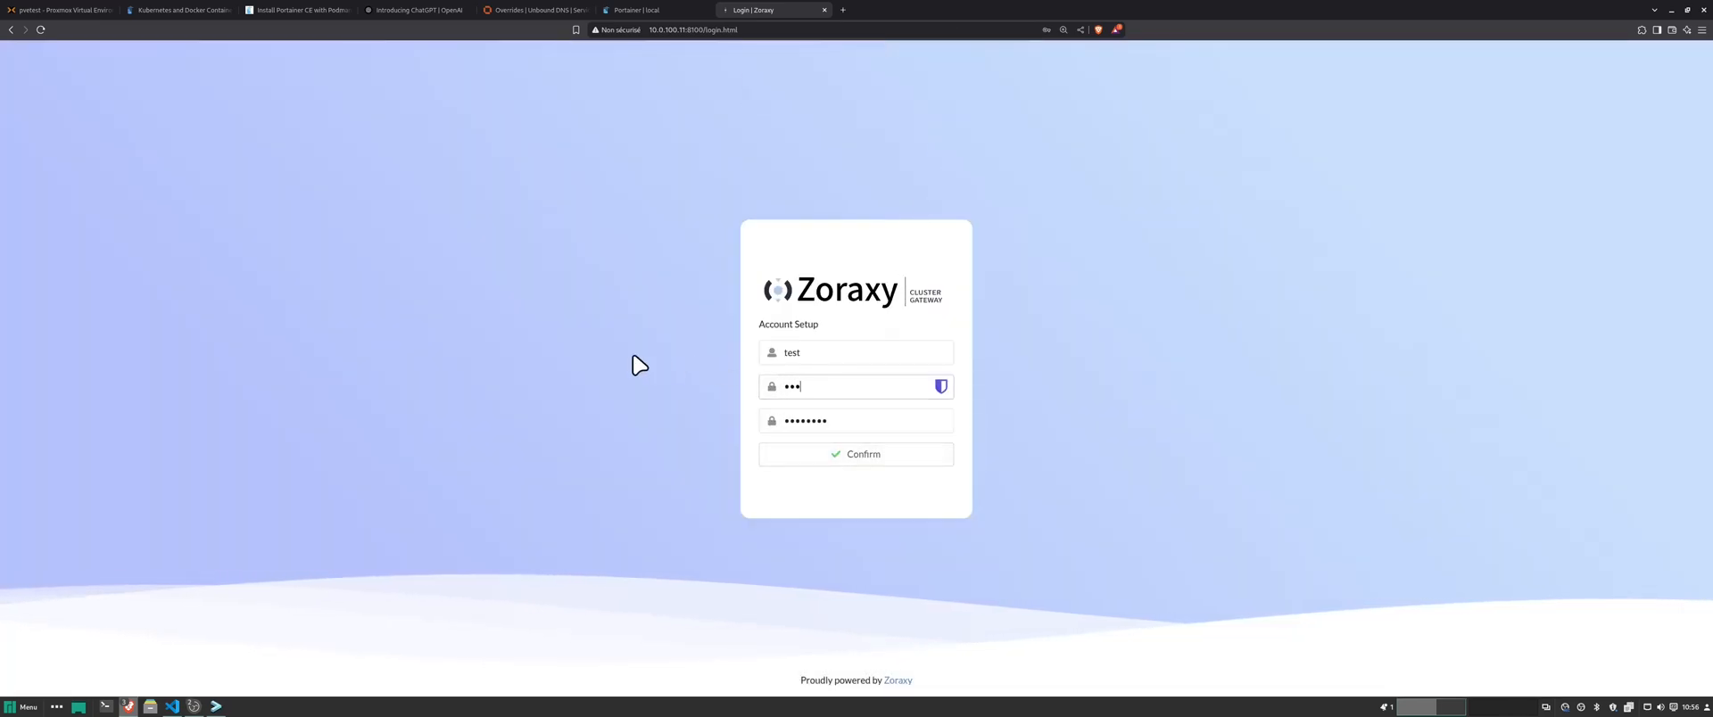
type("•••")
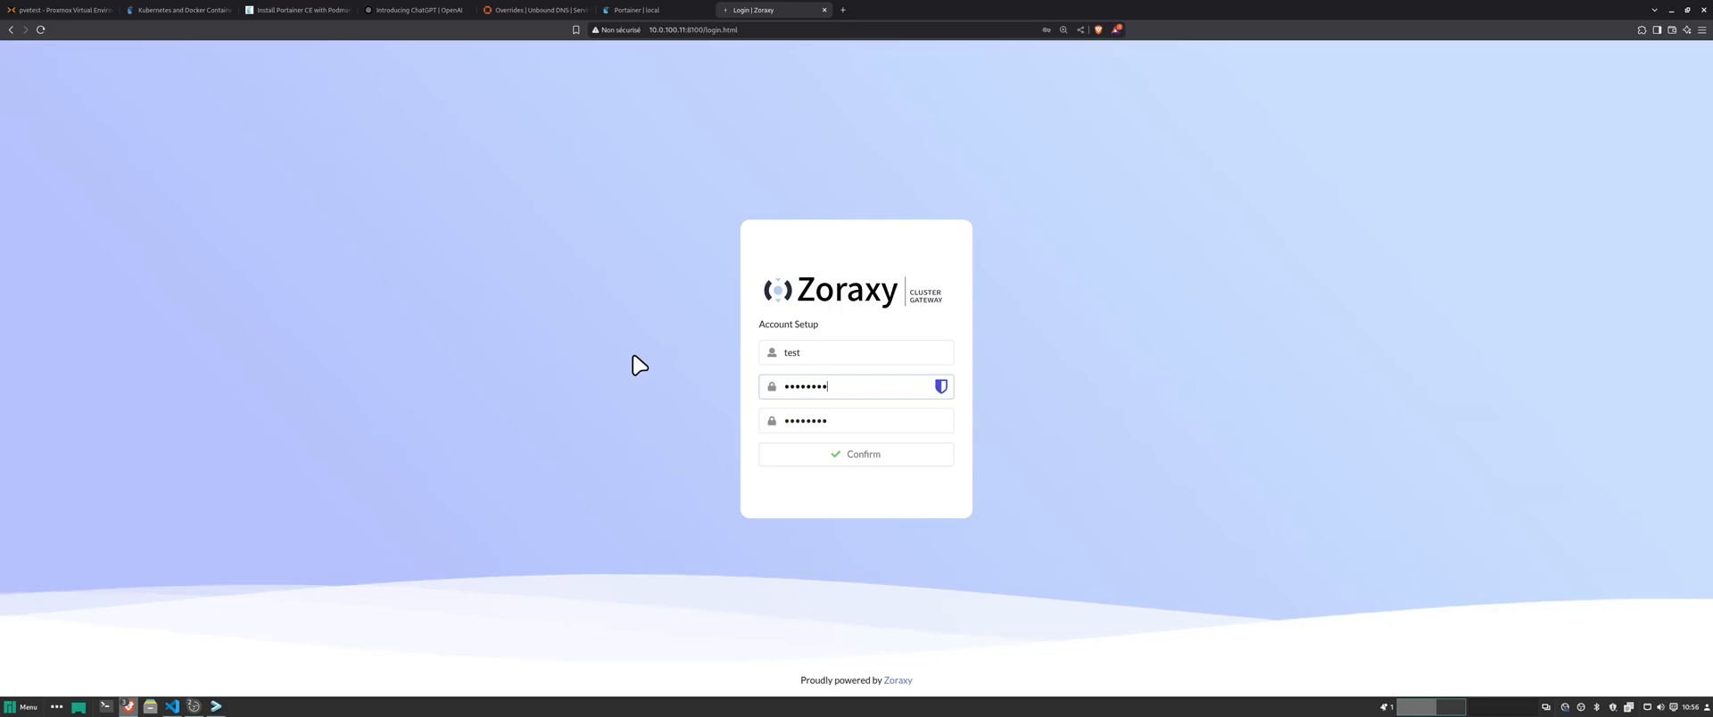
left_click(842, 457)
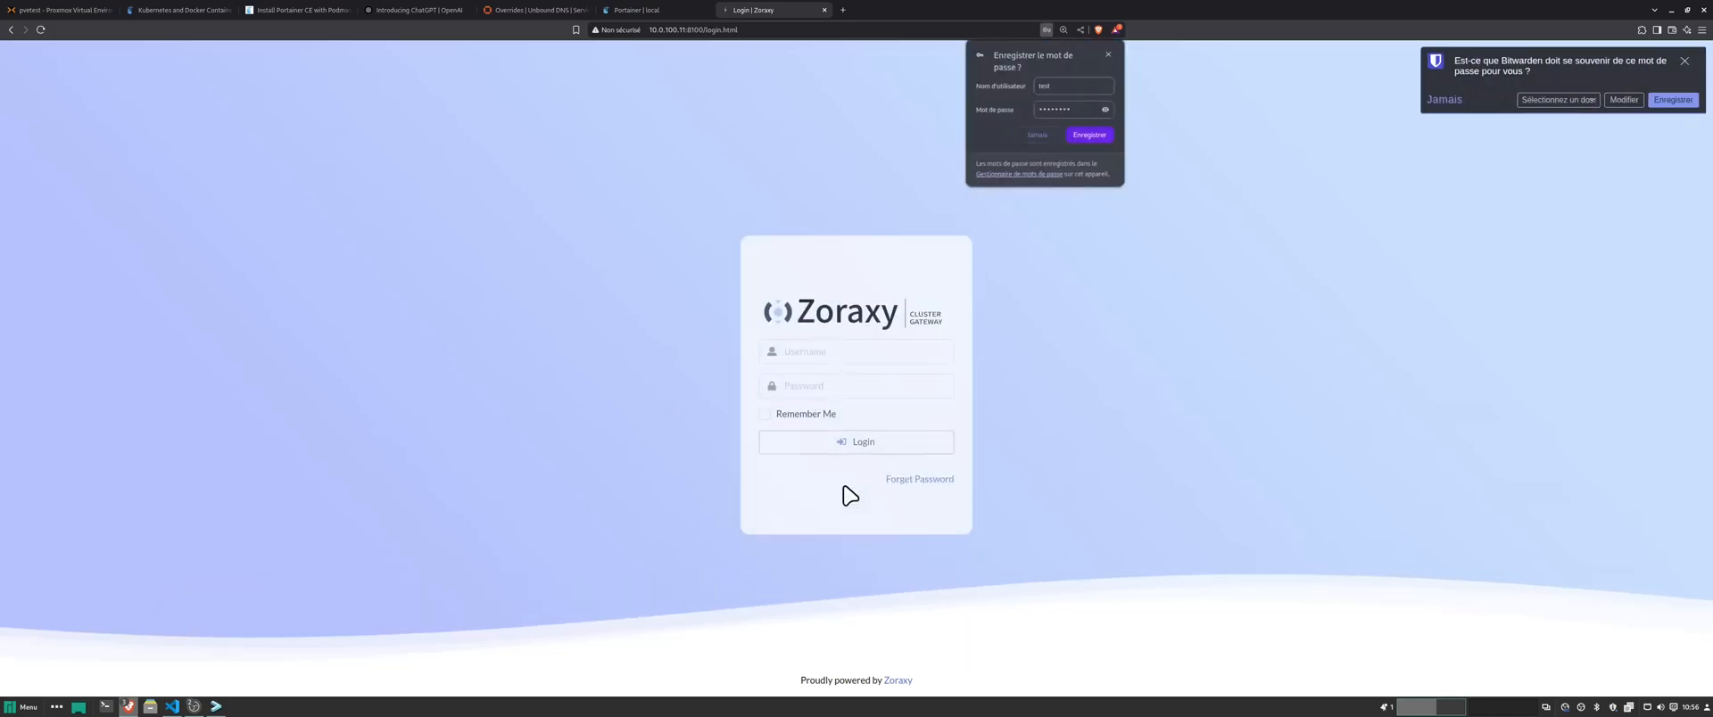
- Enter the new account's username and password into the login form
left_click(822, 343)
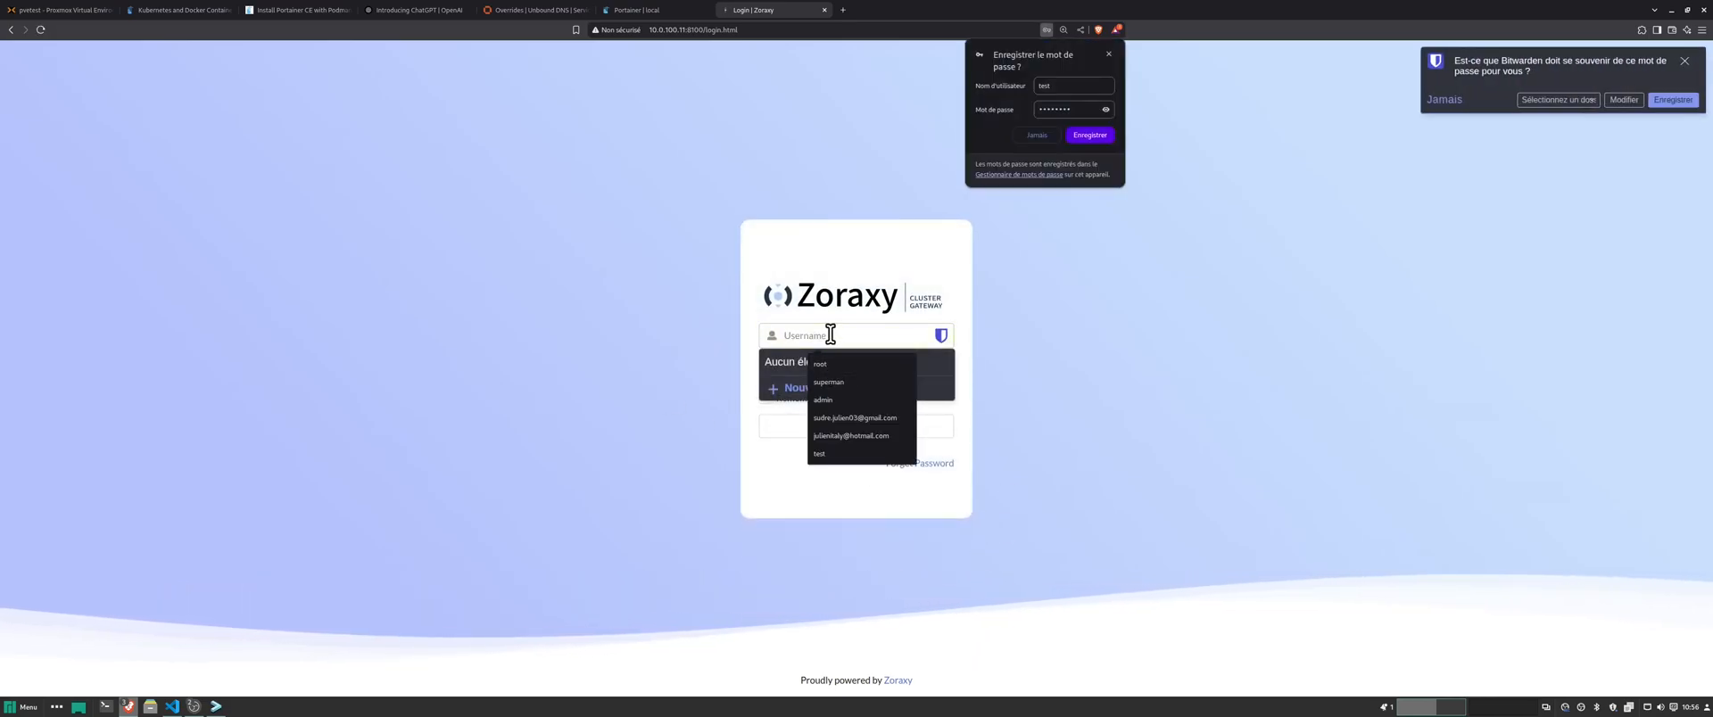
type("test")
key("Tab")
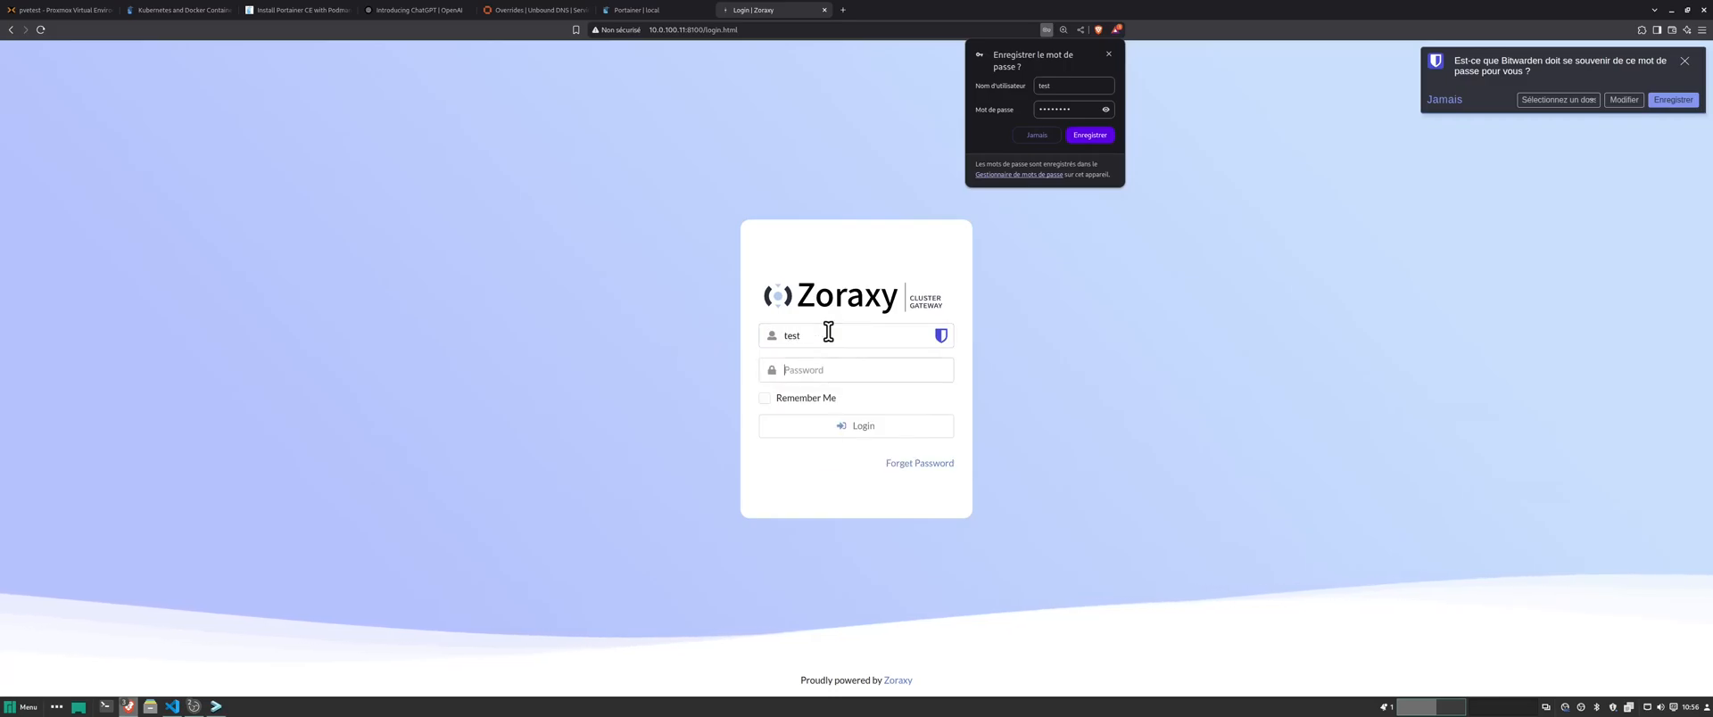
type("testtest")
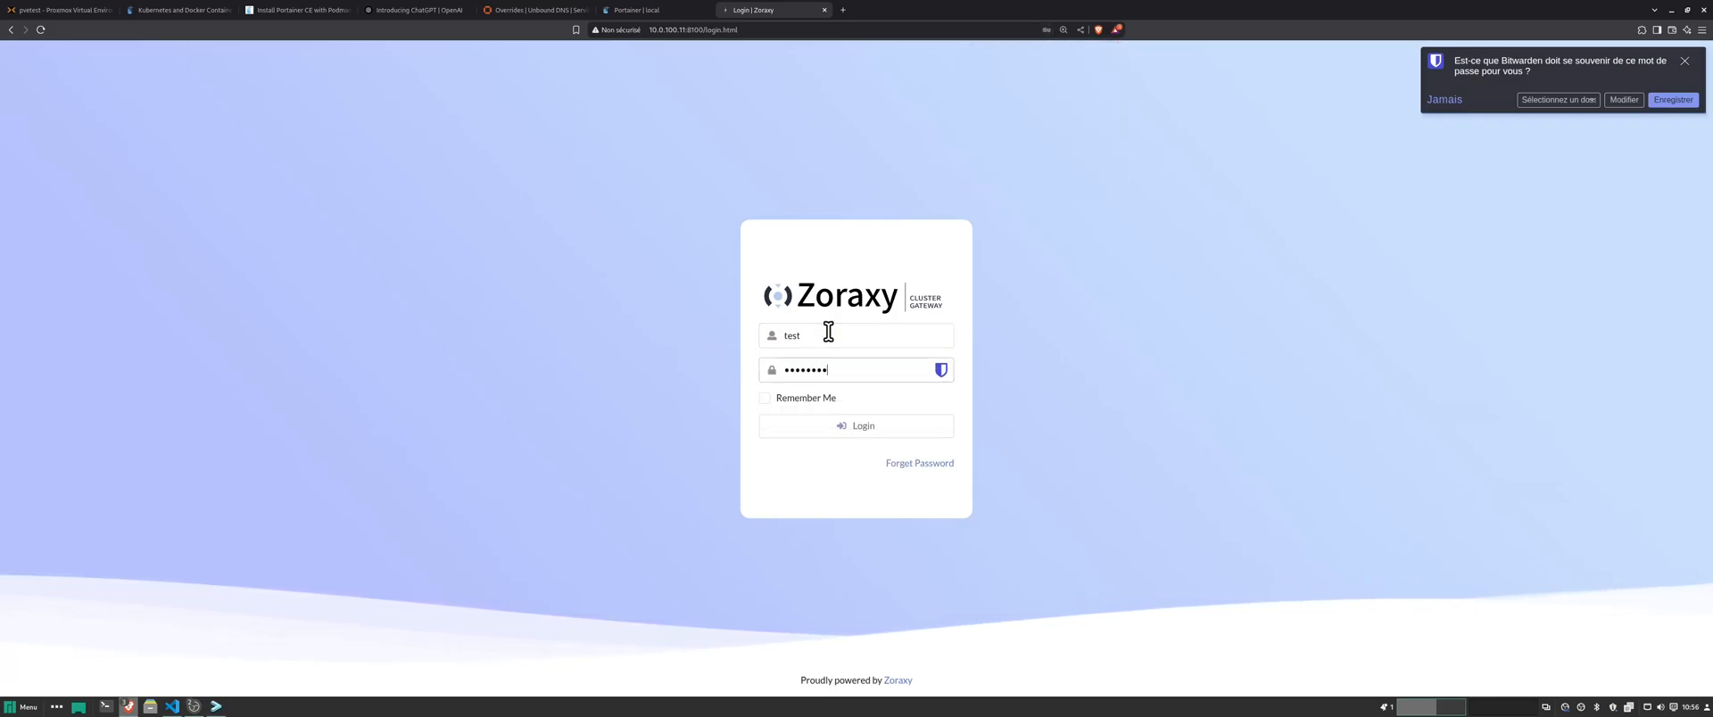
- Log in to Zoraxy's control panel and decline the password manager's save offer
left_click(852, 428)
scroll(497, 303, "down", 3)
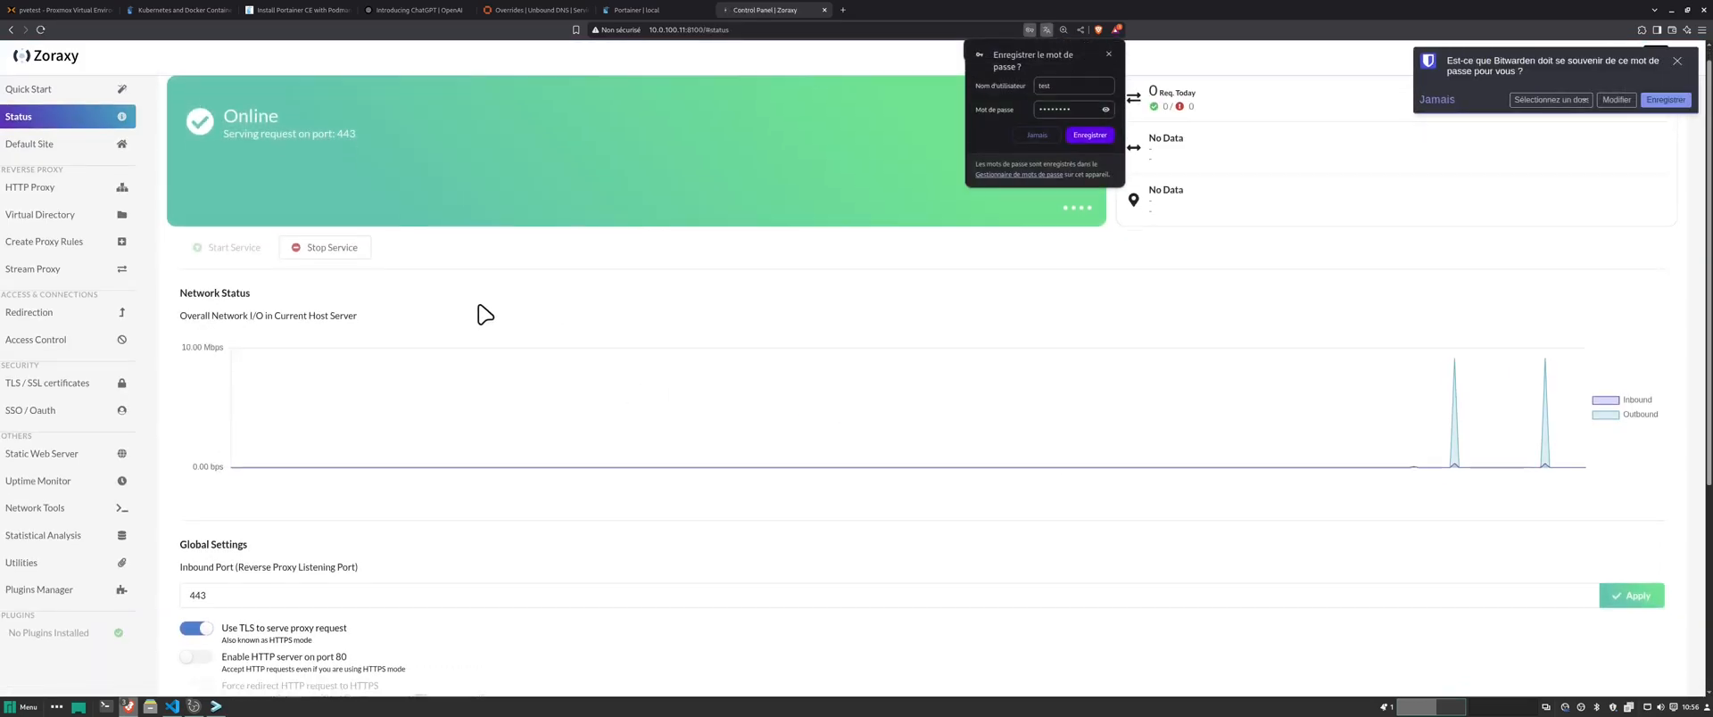
scroll(511, 300, "up", 3)
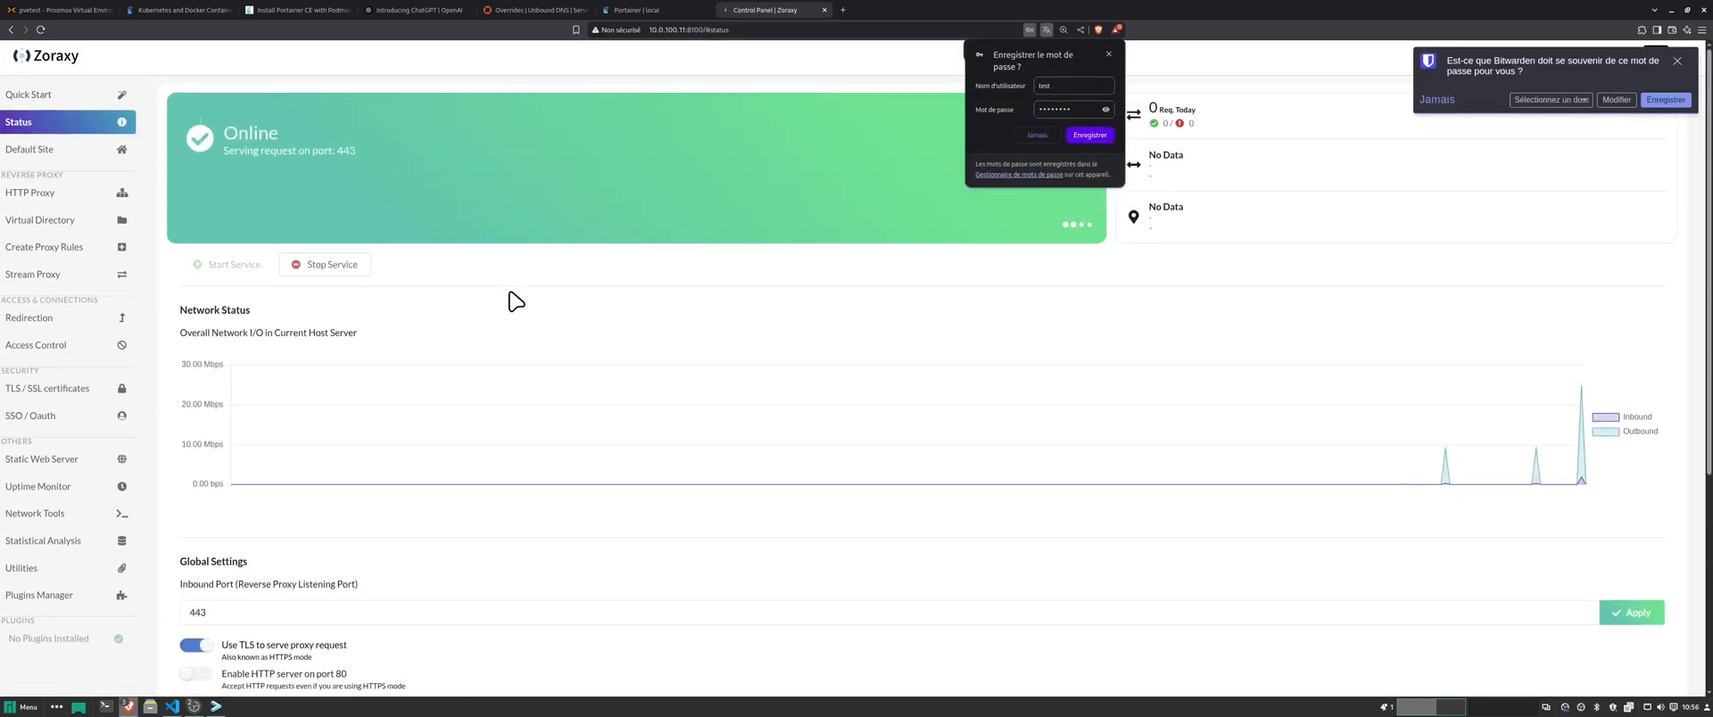
left_click(1677, 61)
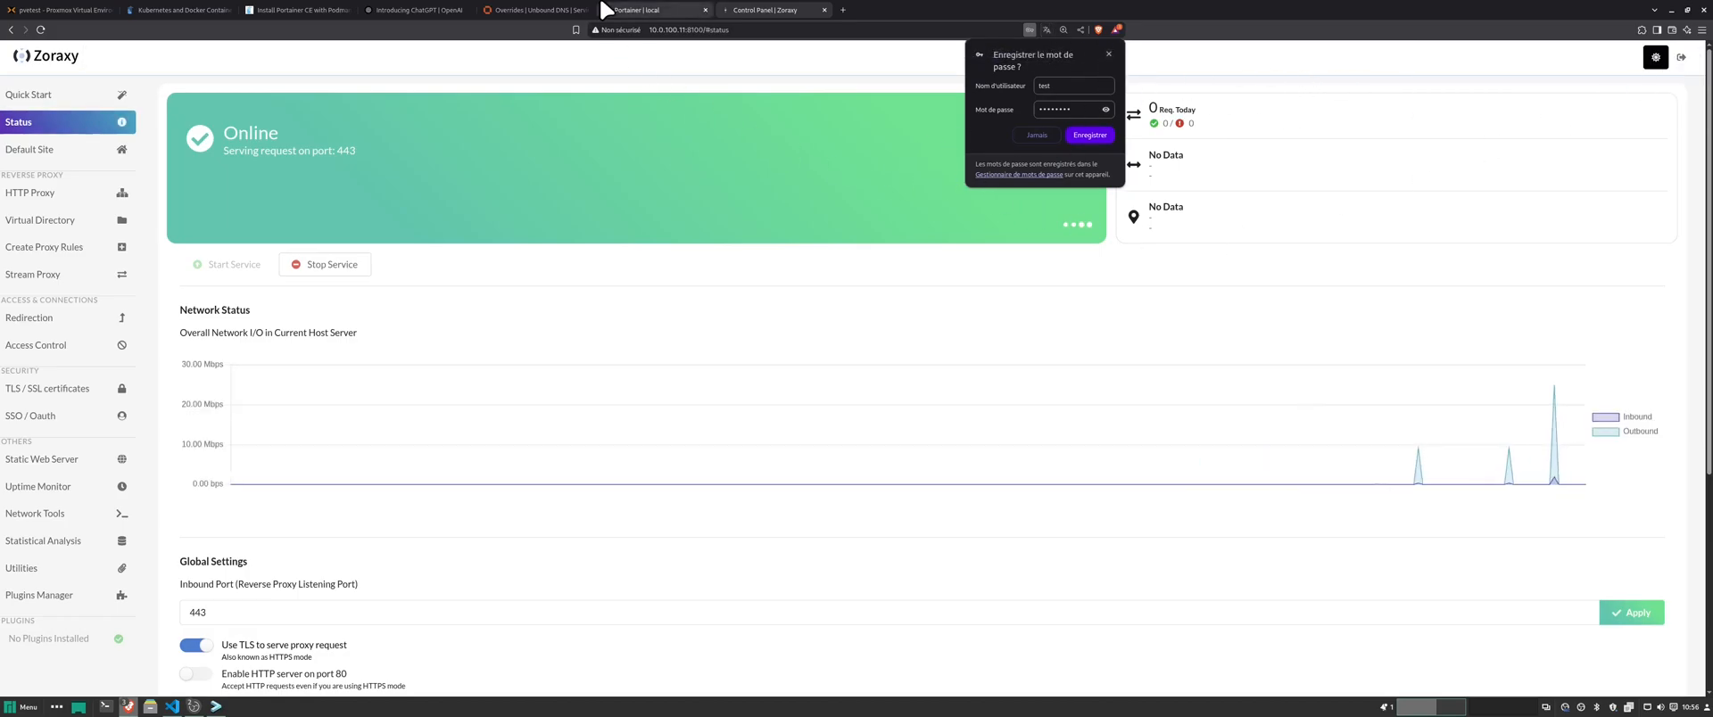
- Switch between browser tabs and end on Portainer's Stacks list
left_click(60, 9)
scroll(704, 243, "down", 5)
scroll(693, 248, "up", 5)
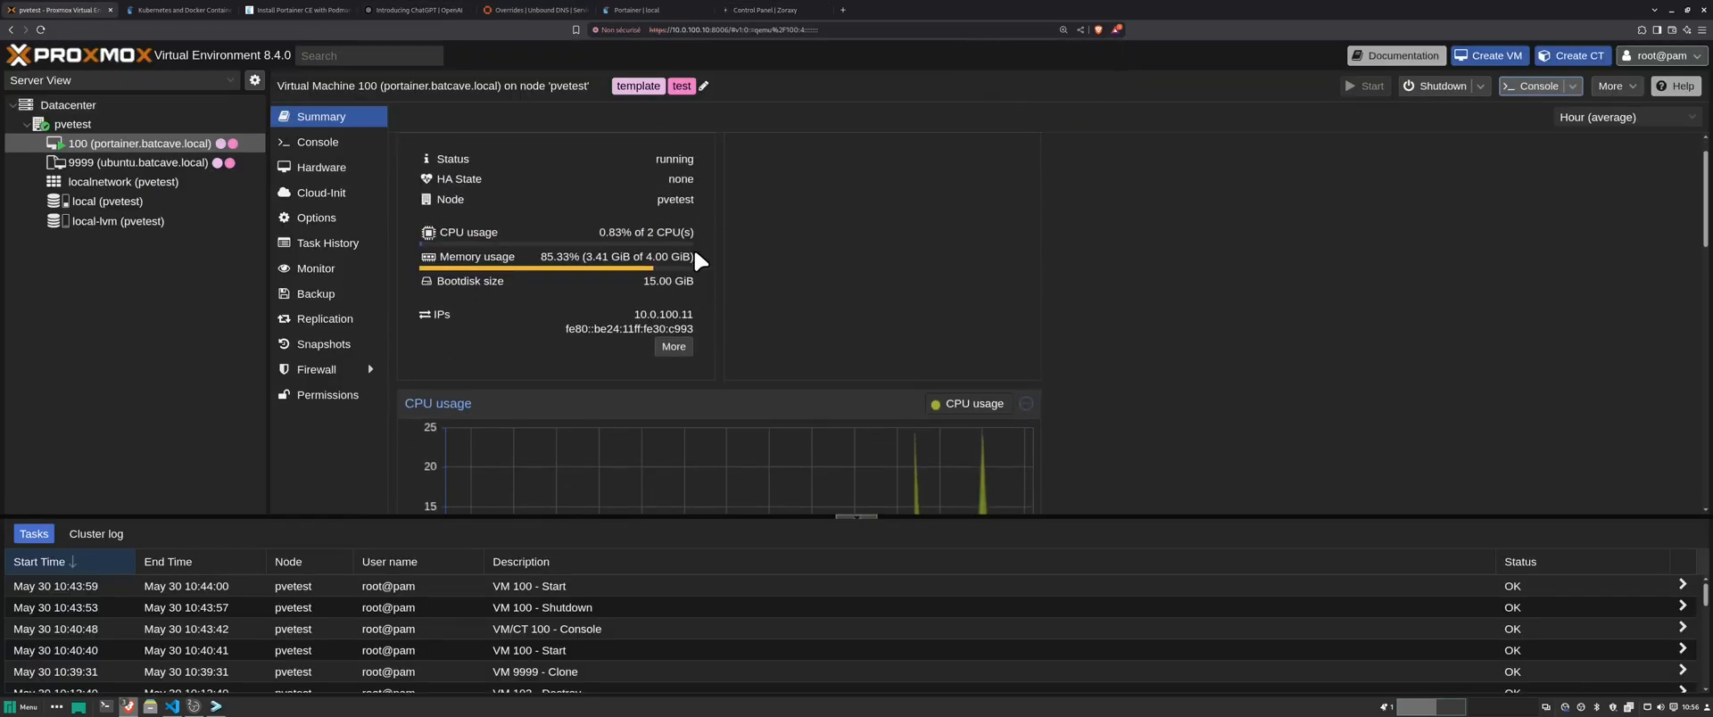
scroll(693, 248, "down", 1)
scroll(570, 180, "up", 1)
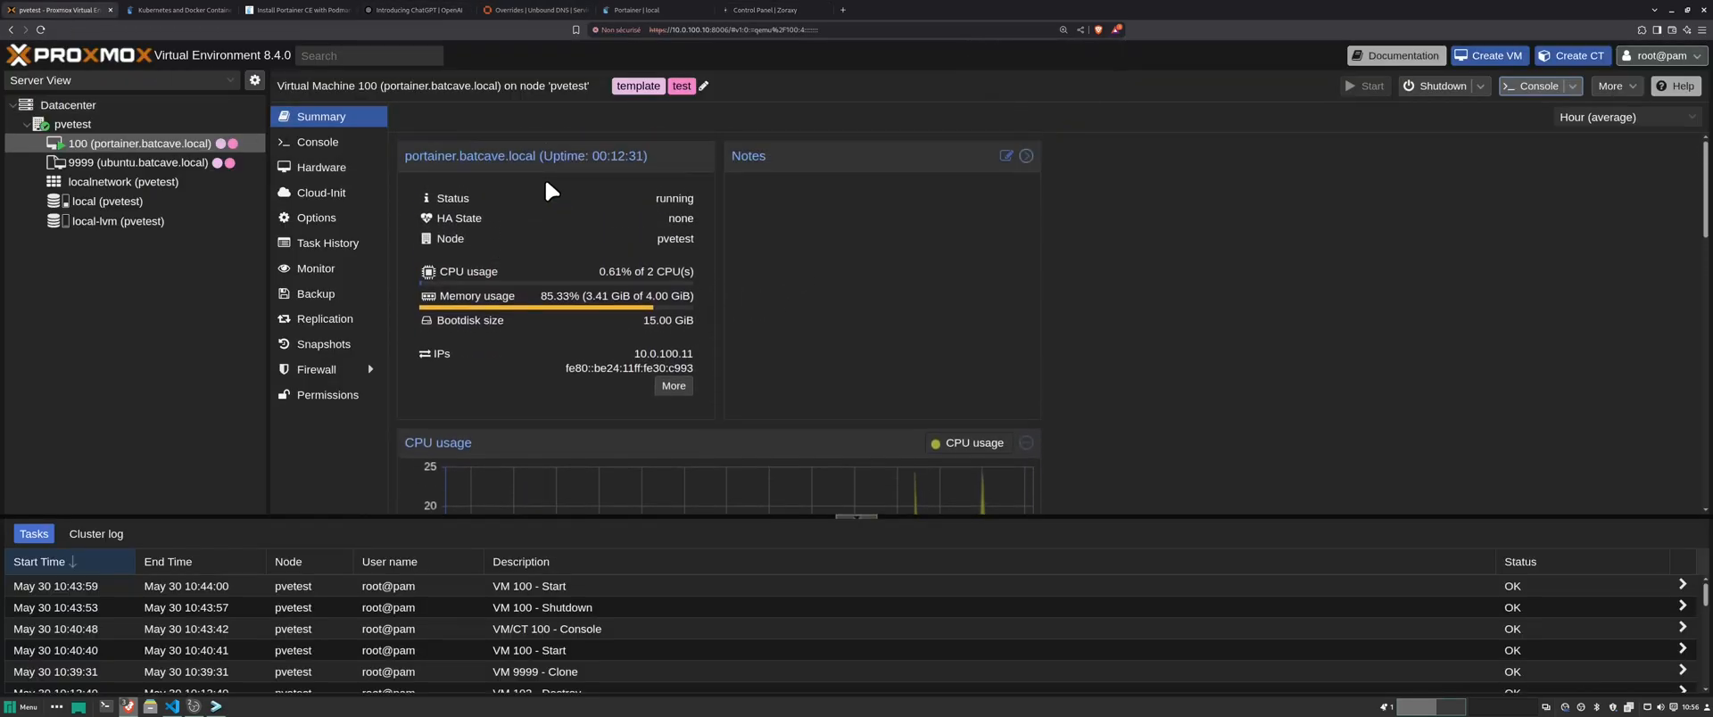
left_click(630, 7)
left_click(785, 10)
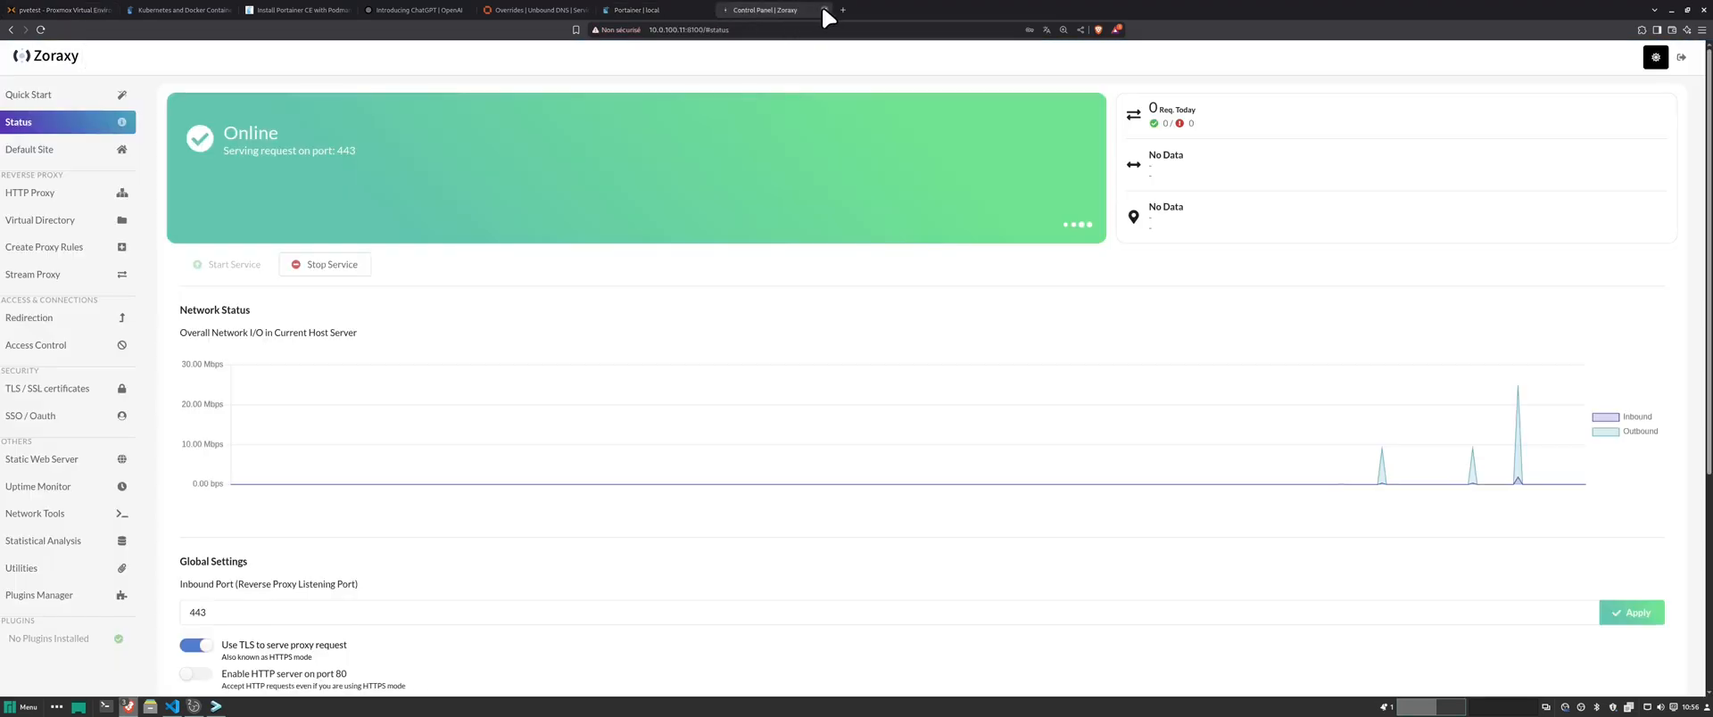
left_click(636, 10)
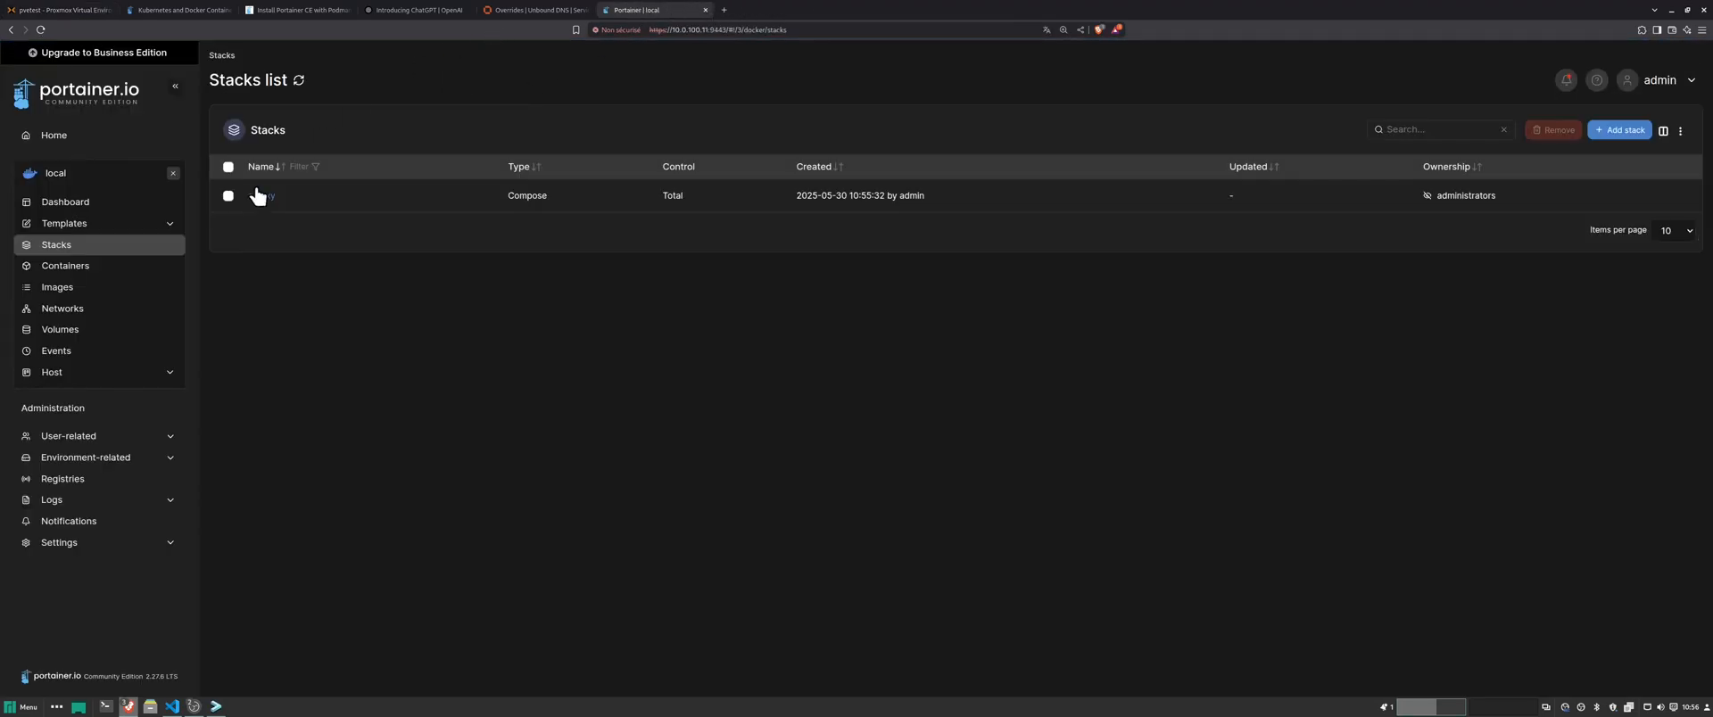
- Stop VM 100 (portainer.batcave.local) in Proxmox VE, confirming the stop
left_click(61, 8)
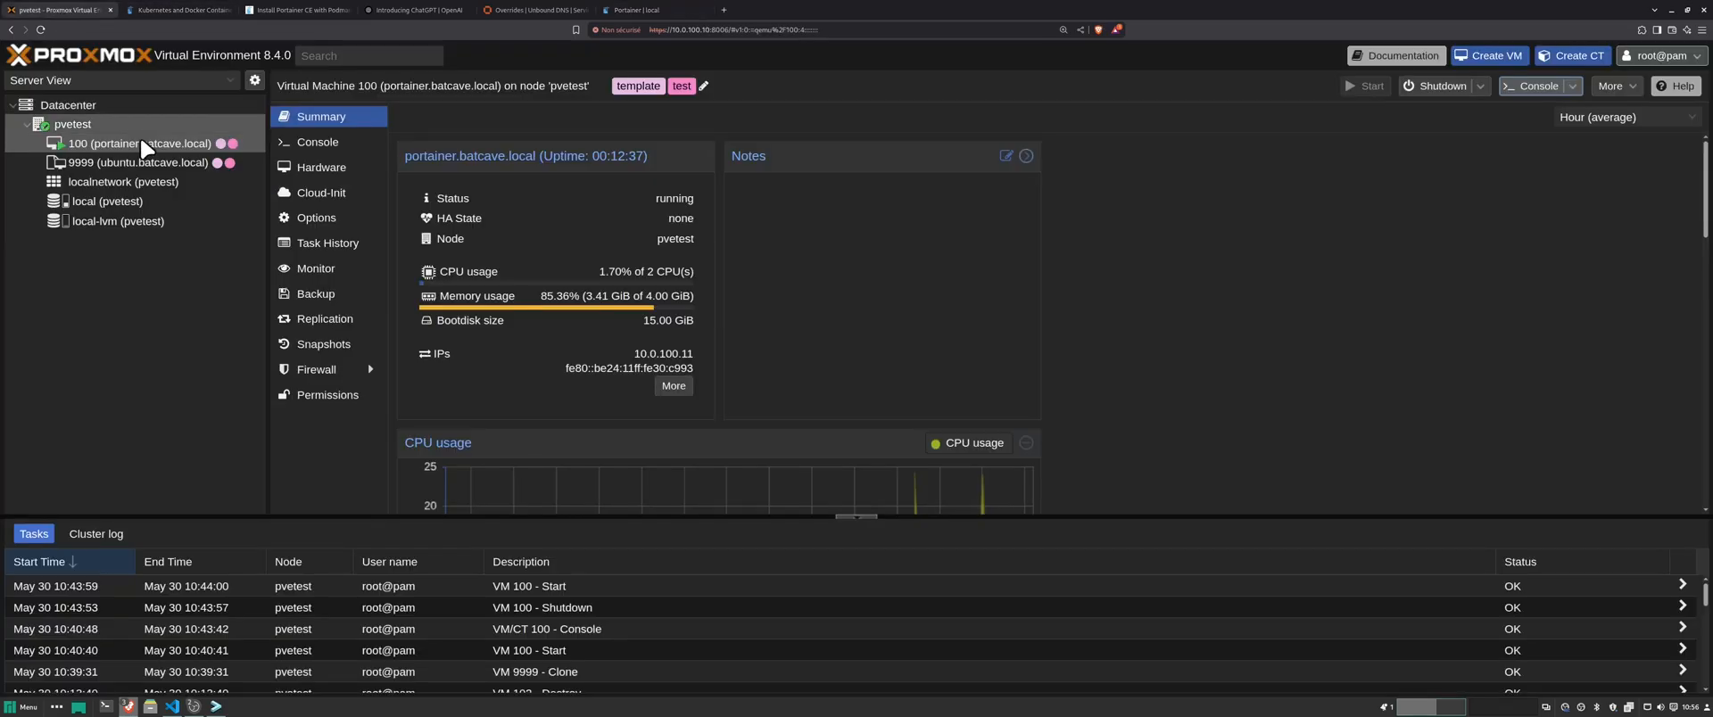
right_click(141, 143)
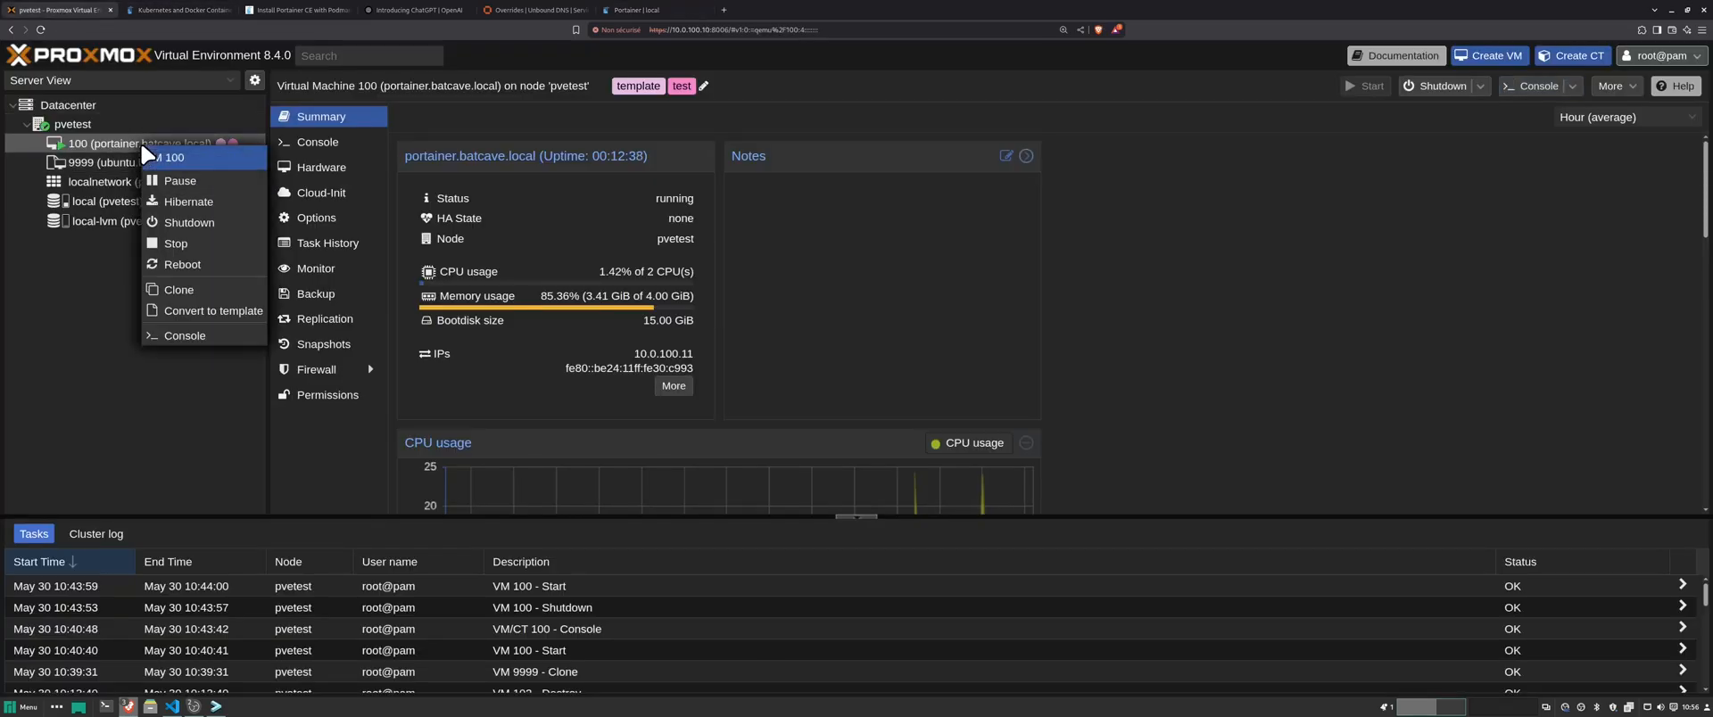
left_click(175, 244)
left_click(814, 414)
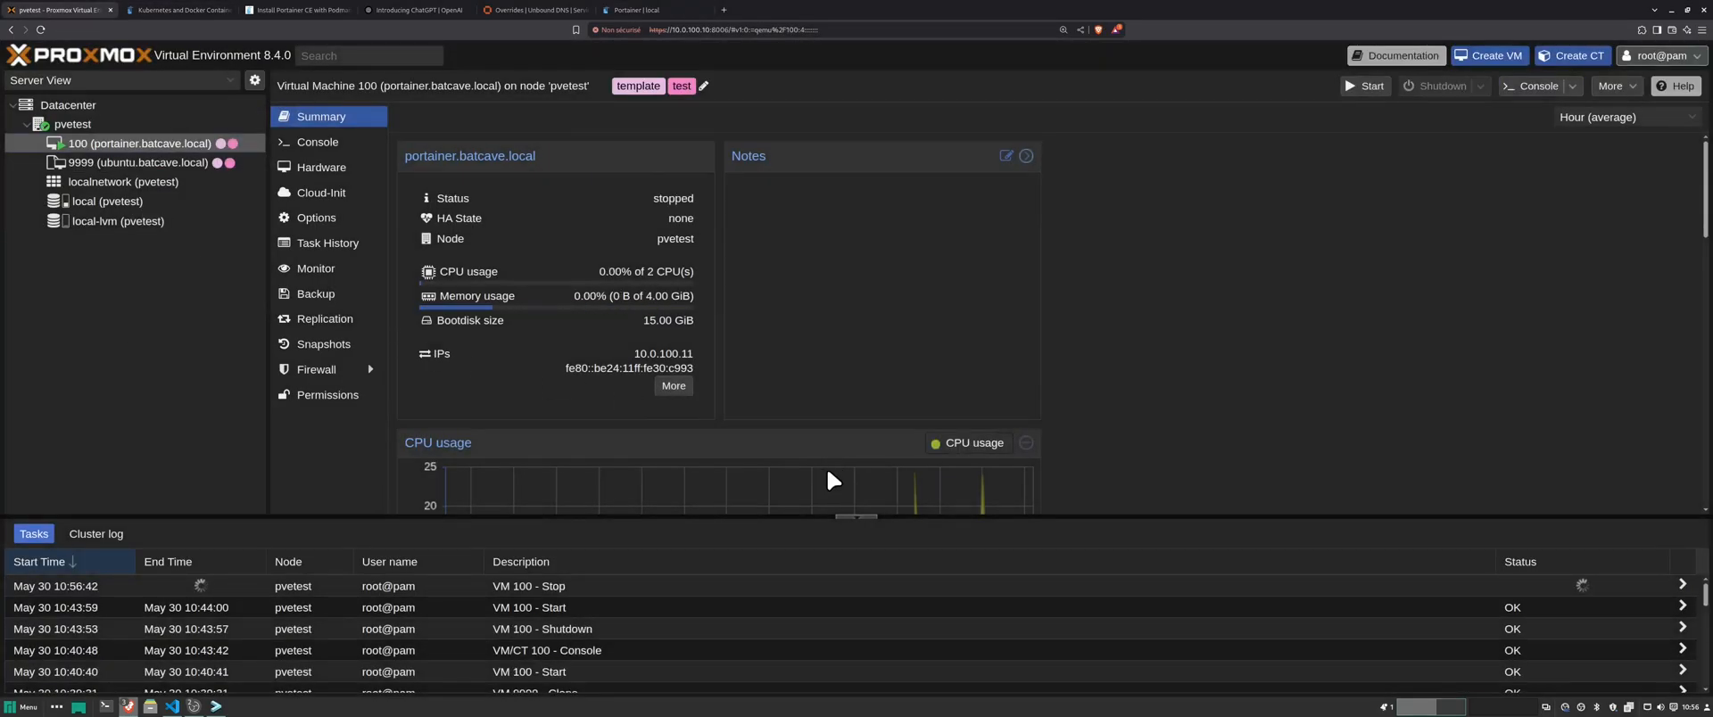